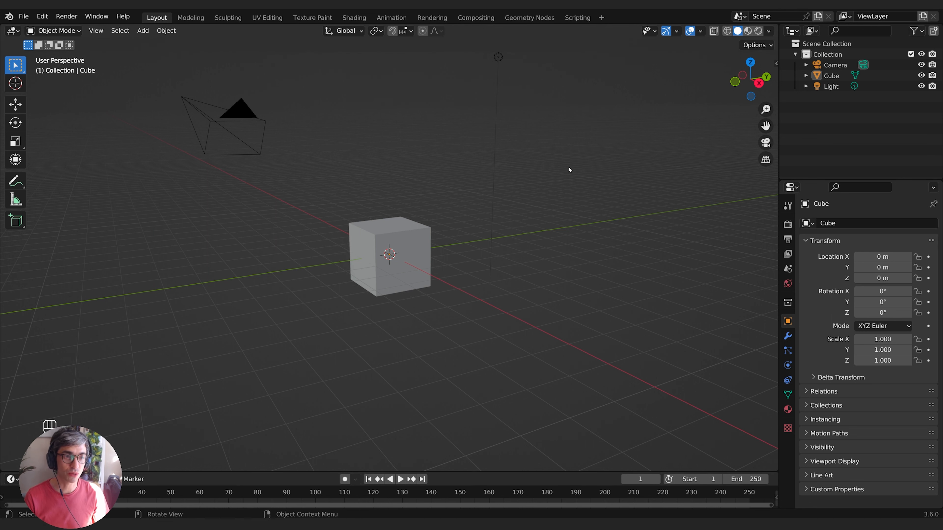
- Switch to the top orthographic view and select the default cube
middle_drag(517, 177, 515, 226)
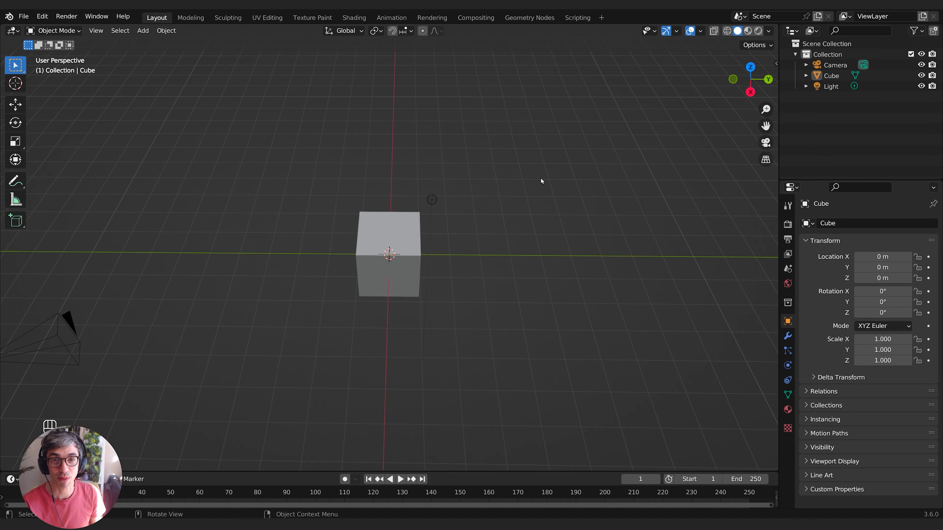
middle_drag(541, 178, 442, 242)
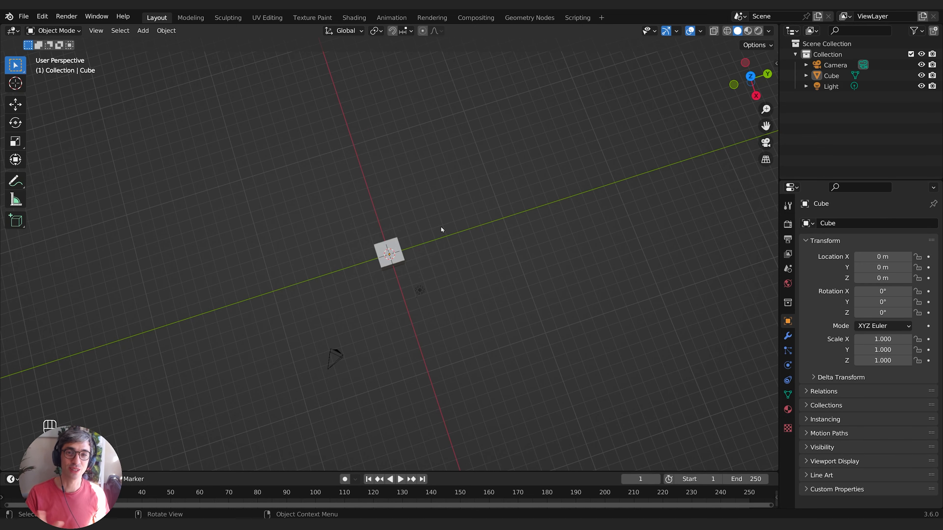
middle_drag(487, 211, 497, 240)
key(KP_7)
click(380, 269)
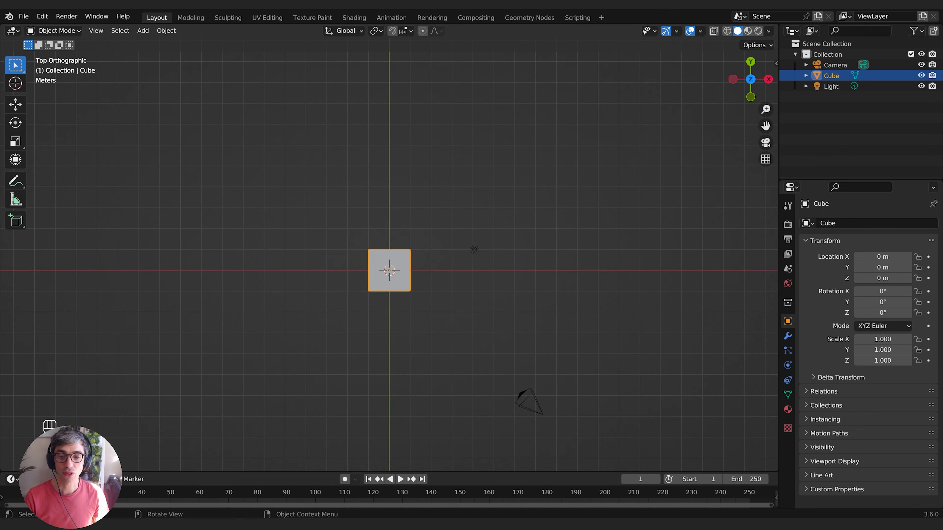
- Scale the cube freehand into a narrow bar, about 0.34 along X and 2.16 along Y
key(s)
key(x)
click(436, 281)
key(s)
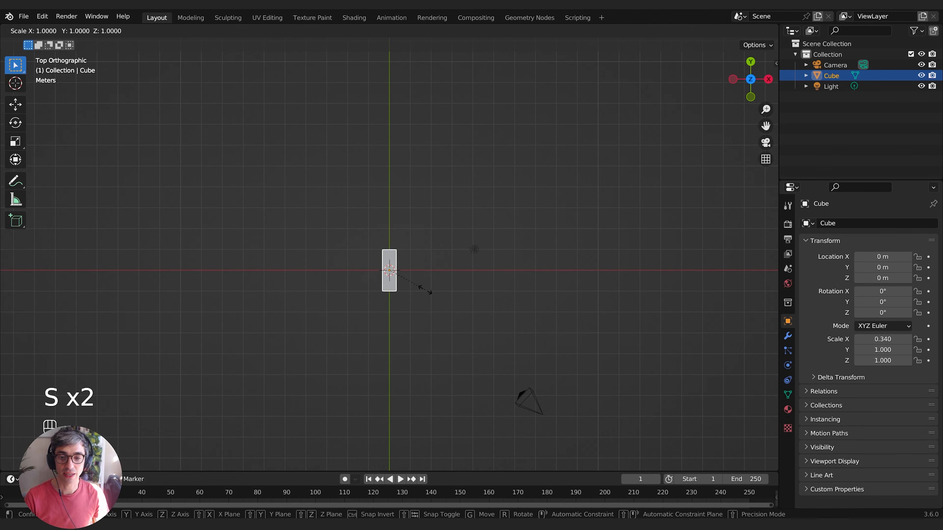
key(y)
click(441, 278)
- Shrink the bar freehand and adjust its length along Y, ending at a scale of about 0.07 by 0.44 by 0.22
scroll(442, 278, down, 4)
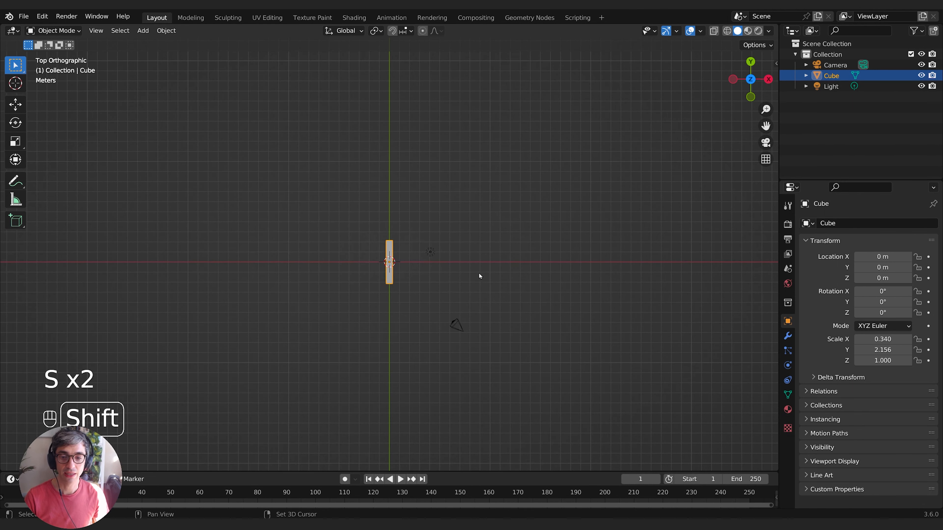
scroll(479, 273, up, 4)
key(s)
click(449, 271)
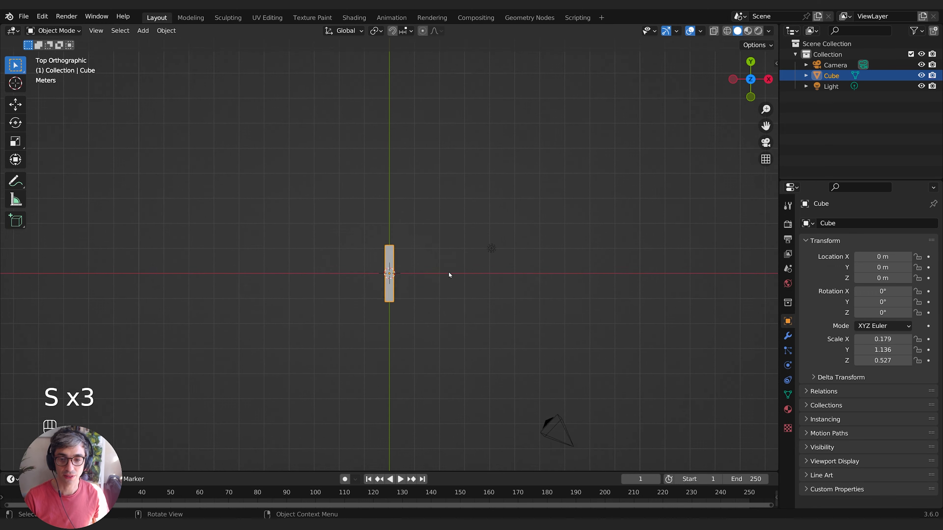
key(s)
key(y)
click(448, 280)
scroll(455, 282, up, 2)
key(s)
key(y)
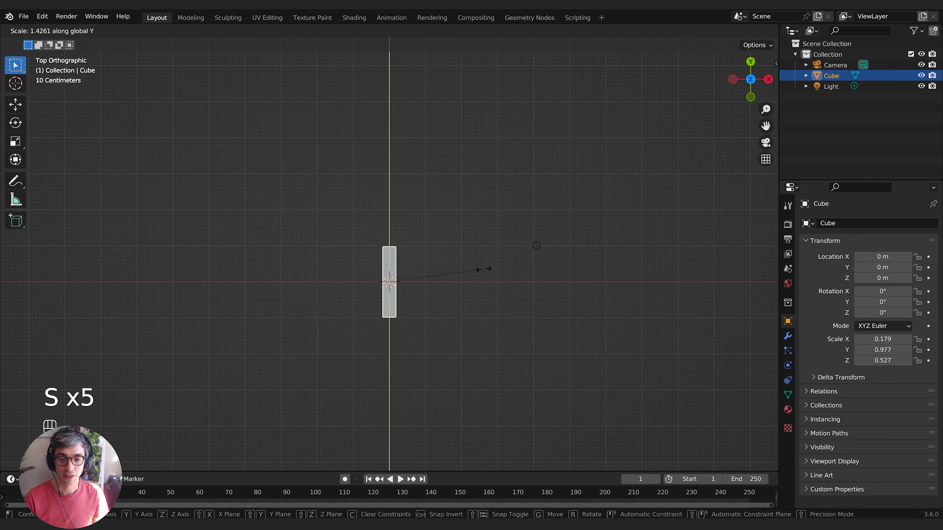
click(492, 274)
scroll(479, 300, up, 3)
shift+middle_drag(488, 303, 439, 247)
scroll(459, 241, down, 1)
key(s)
click(430, 251)
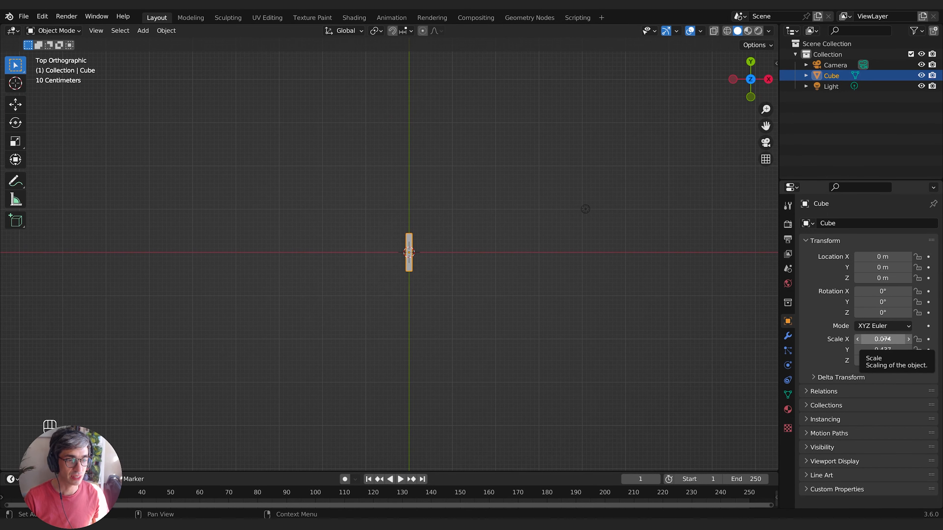
- Set the bar's scale to 0.05 in X, 0.5 in Y and 0.05 in Z
click(874, 338)
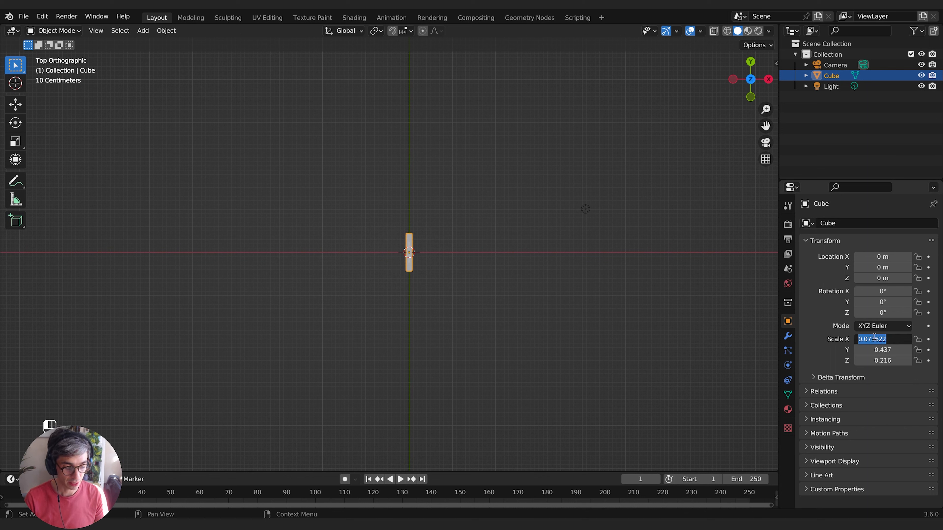
text(0.05)
key(Return)
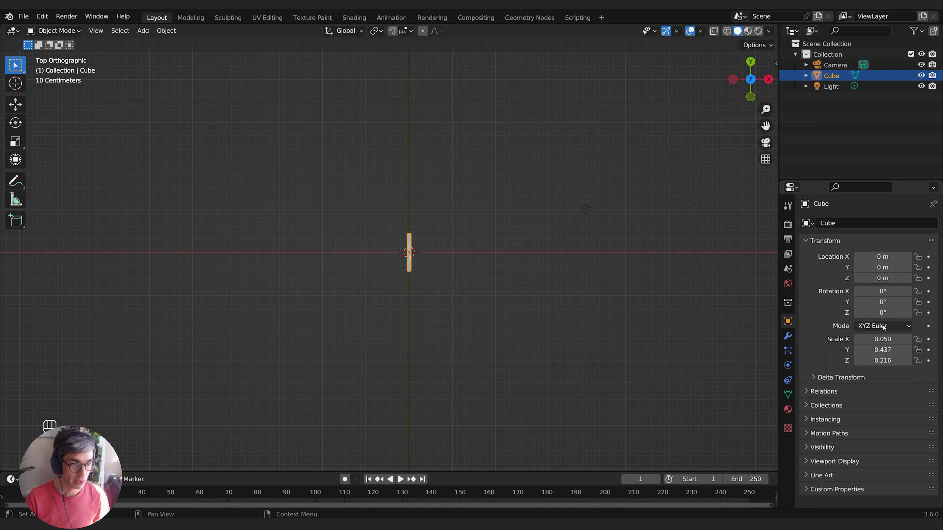
click(885, 350)
text(0.5)
key(Return)
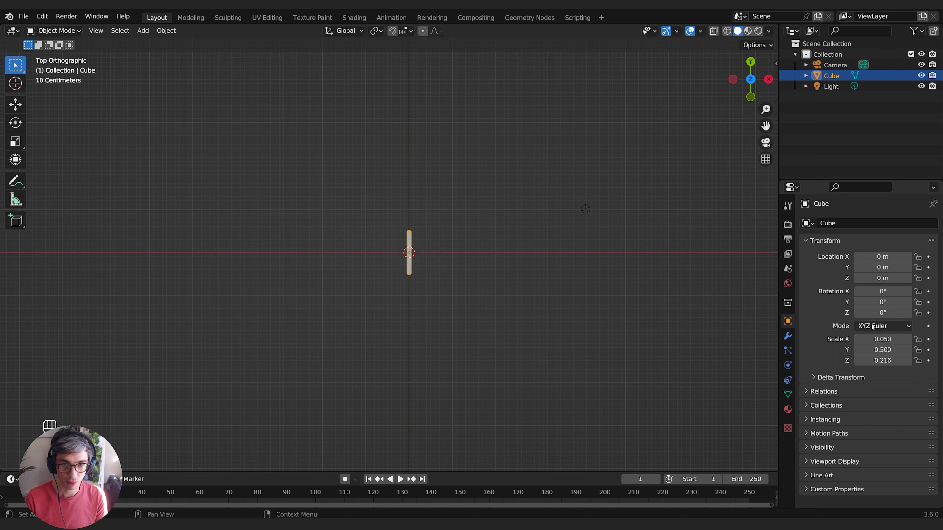
click(887, 360)
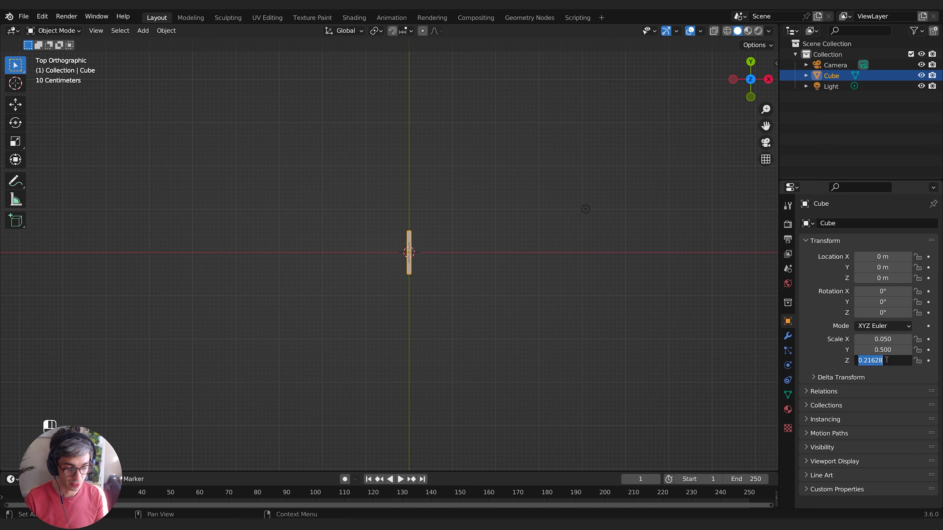
key(BackSpace)
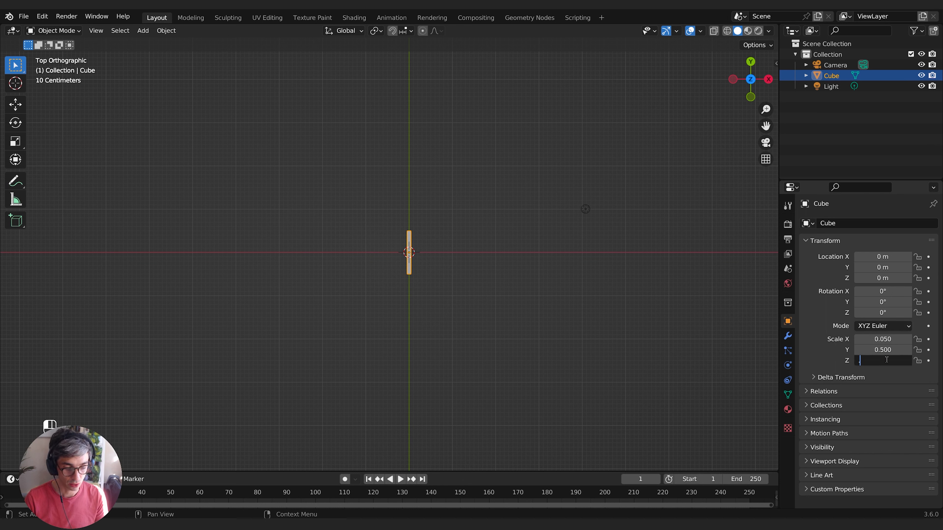
text(0.05)
key(Return)
- Check the bar through the camera, increase its Z scale to 0.13 and return to the top view
middle_drag(461, 312, 434, 196)
key(KP_0)
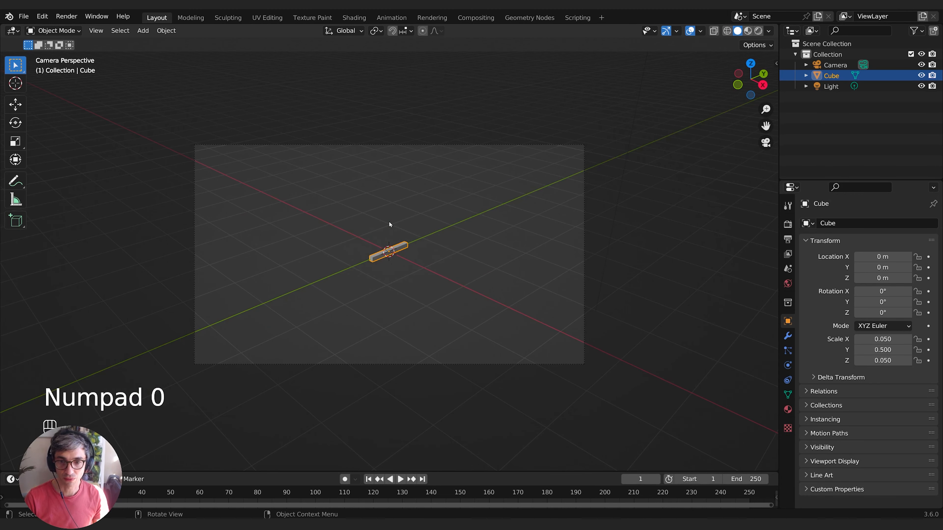
mouse_move(882, 360)
mouse_down()
mouse_move(914, 360)
mouse_move(883, 360)
mouse_up()
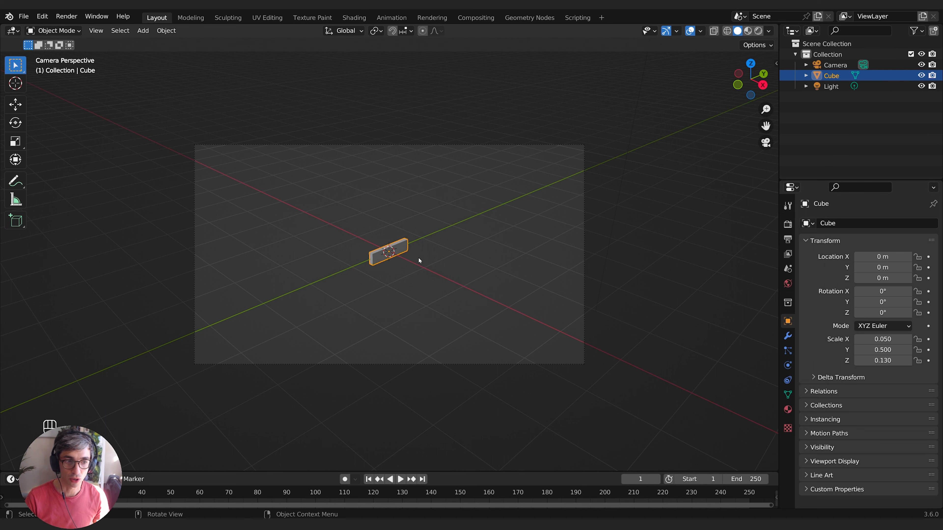
key(KP_7)
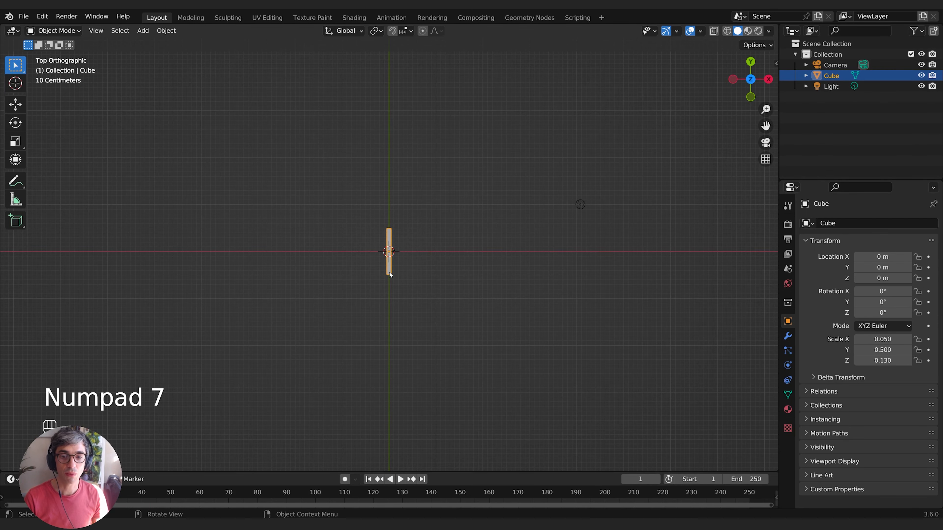
- Rename the cube object to Human Pad
double_click(833, 76)
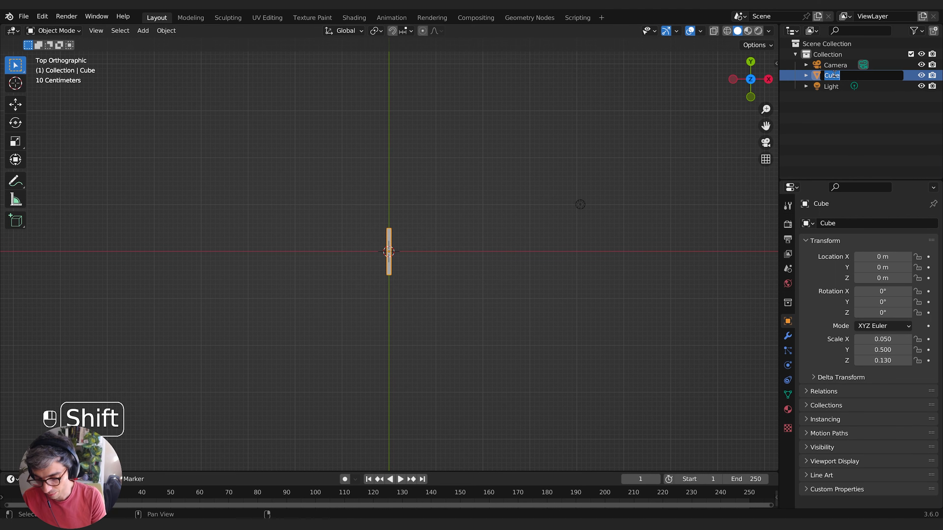
text(HJum)
key(BackSpace)
key(BackSpace)
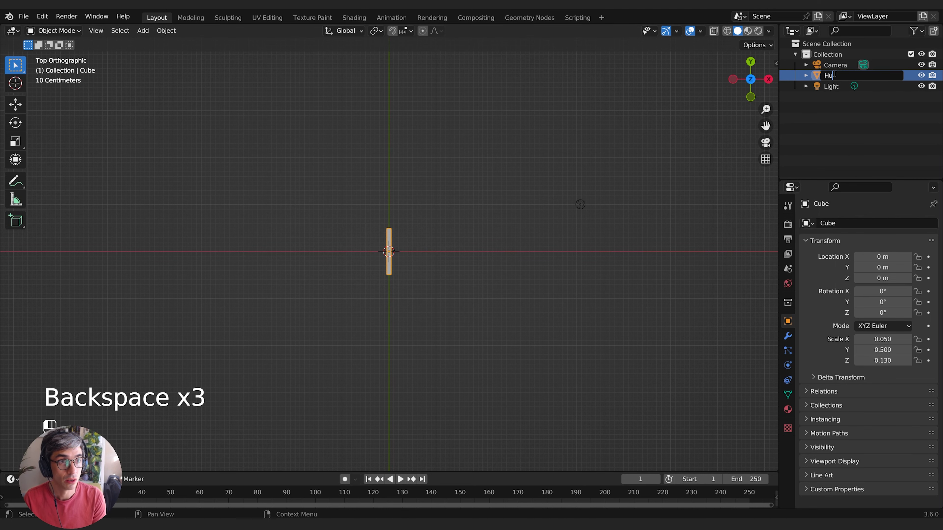
text(uman Pad)
key(Return)
- Duplicate the pad to about -3.87 m on X and move the original along X to about 4.06 m
key(shift+d)
click(310, 263)
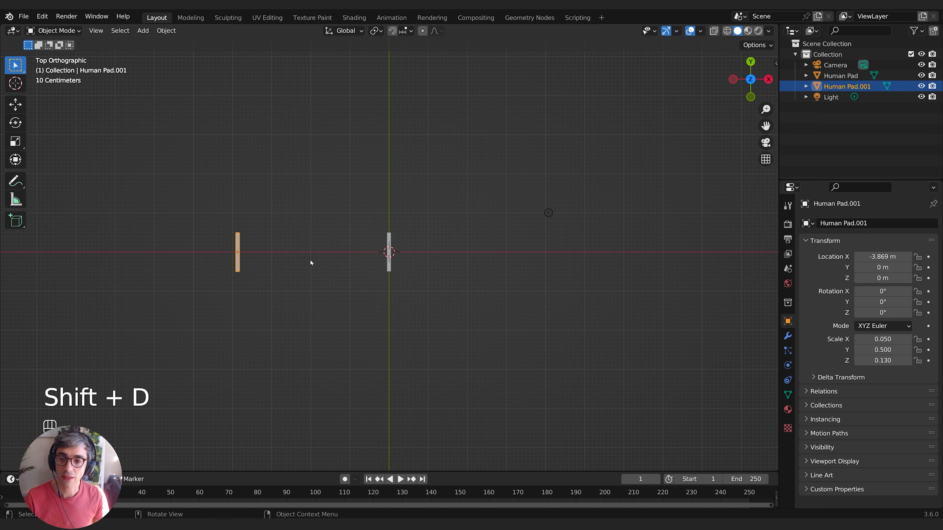
click(390, 270)
key(g)
key(z)
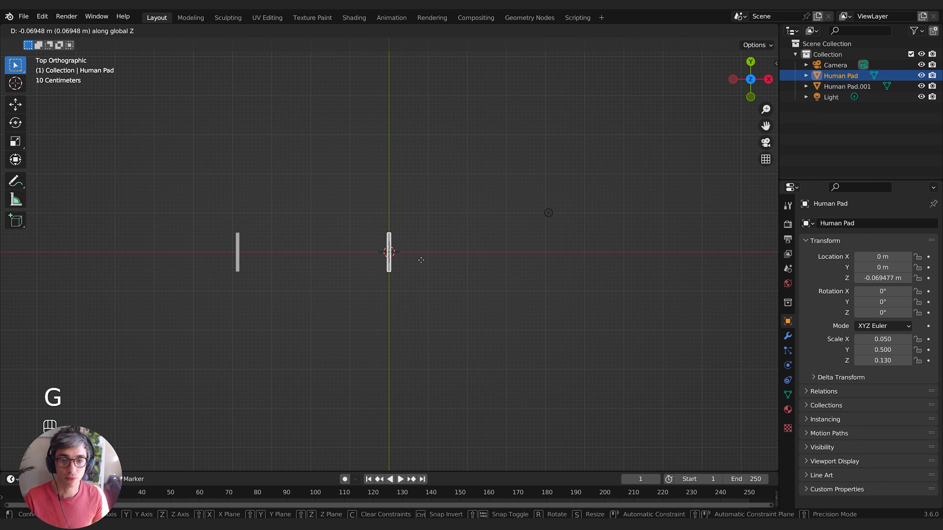
key(x)
click(548, 256)
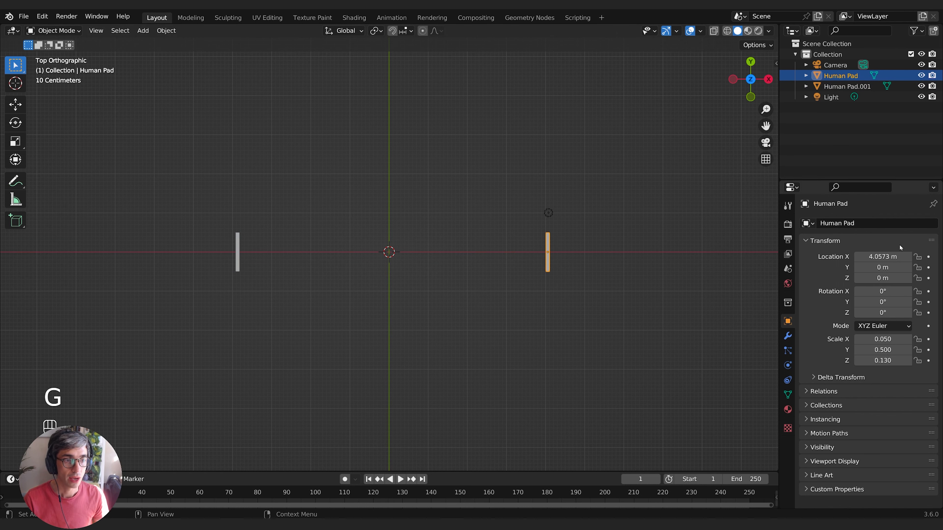
- Set the X location of the duplicated pad to -5 m and of Human Pad to 5 m
click(234, 252)
click(866, 257)
key(BackSpace)
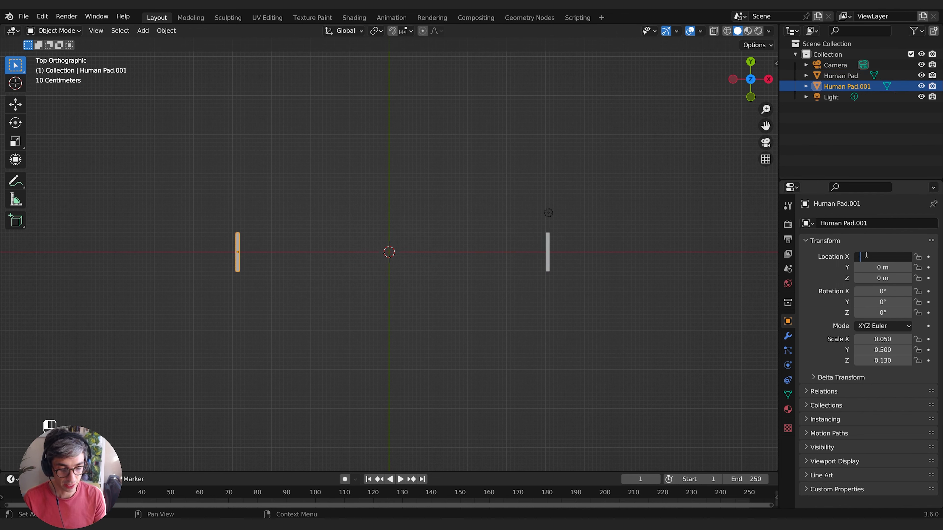
text(-5)
key(Return)
click(548, 253)
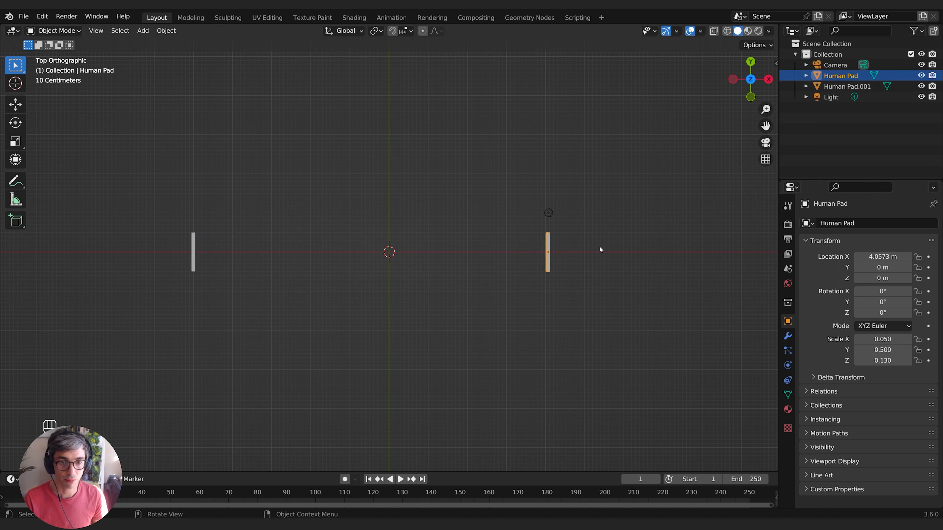
click(883, 257)
text(5)
key(Return)
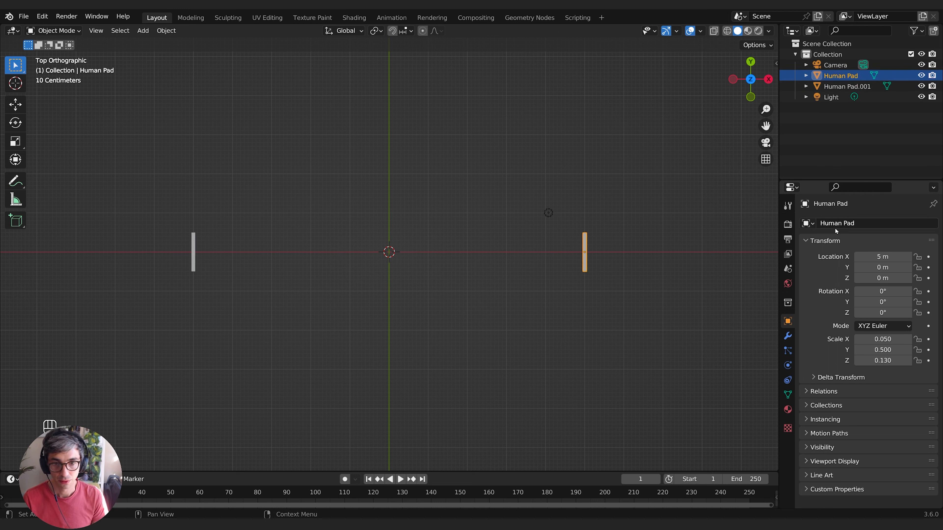
- Rename the duplicated pad to AI Pad
click(848, 89)
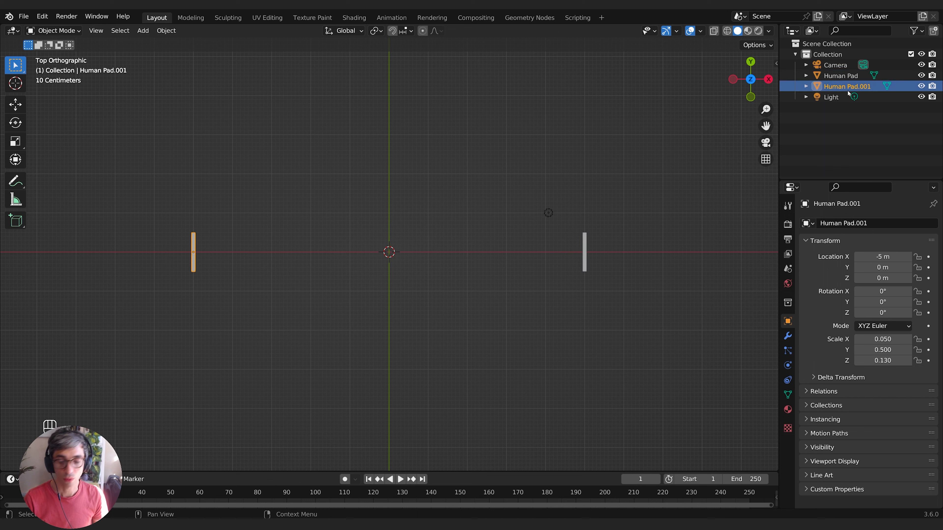
key(F2)
key(BackSpace)
key(BackSpace)
key(BackSpace)
key(BackSpace)
key(BackSpace)
key(BackSpace)
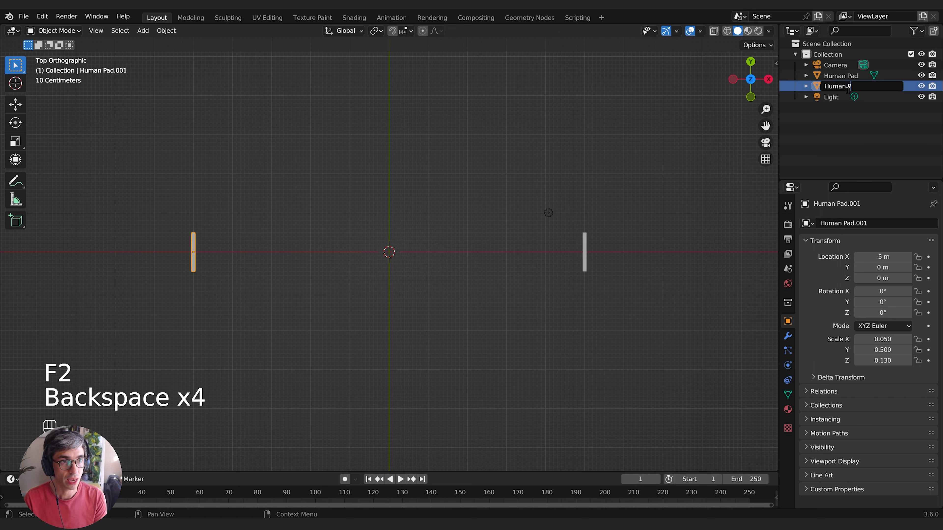
text(AI)
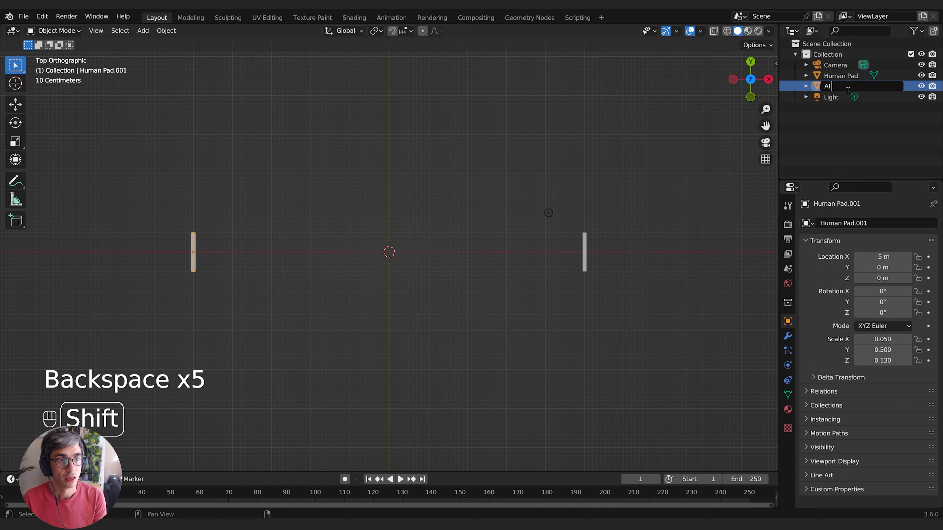
text( Pad)
key(Return)
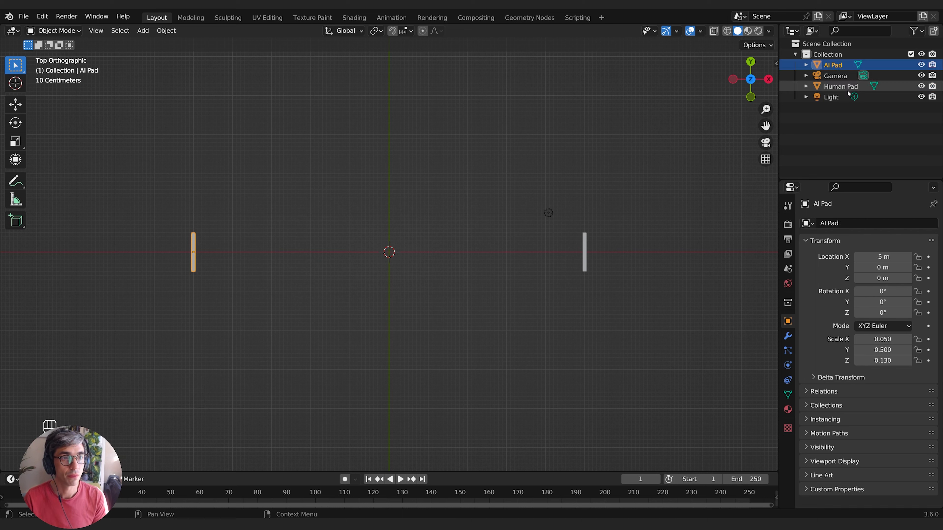
- Add a new cube mesh and move it along Y to about 3.48 m
click(380, 188)
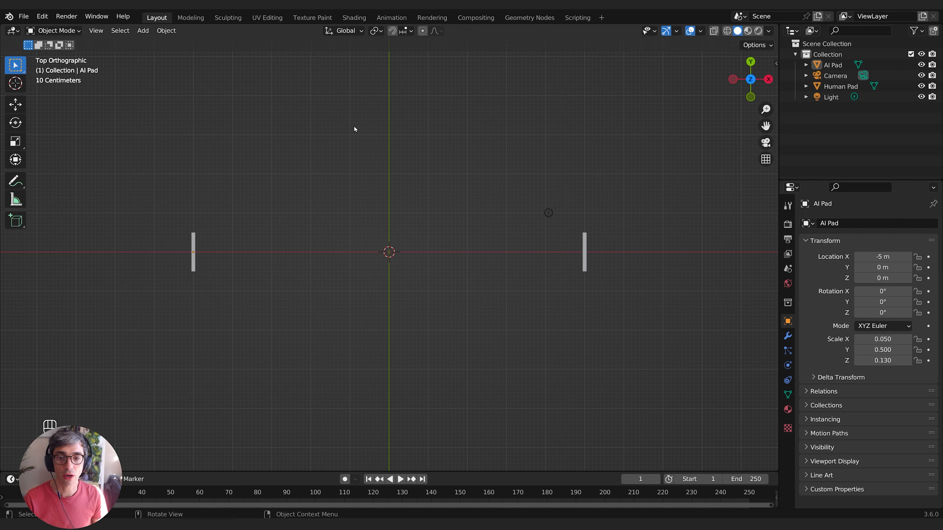
key(shift+a)
mouse_move(409, 232)
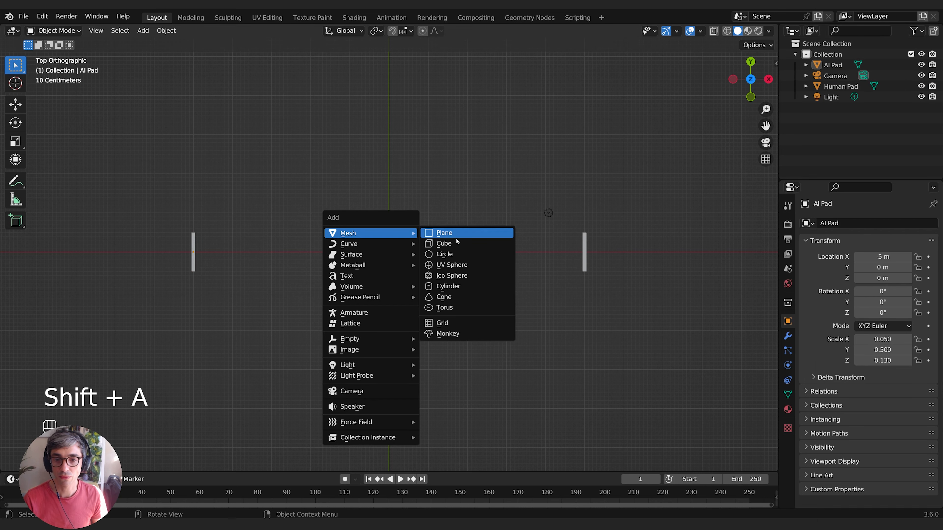
click(445, 244)
key(g)
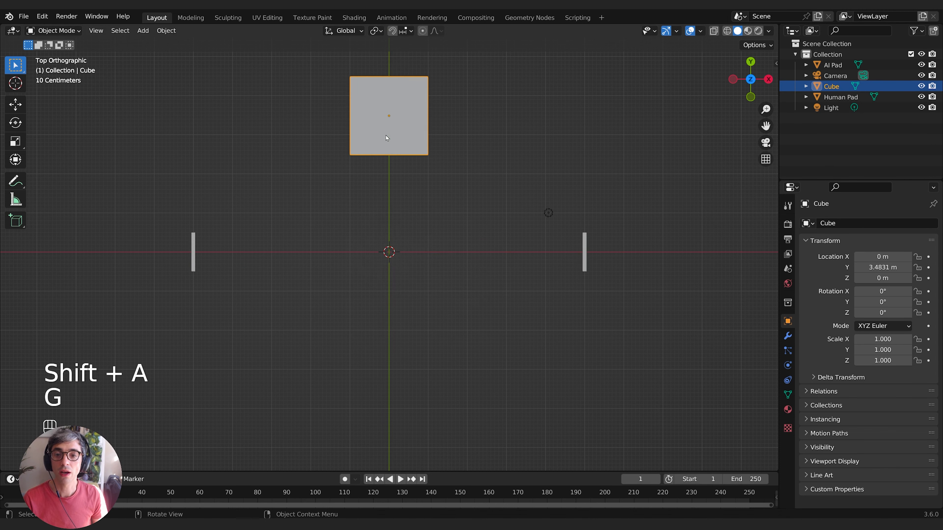
click(409, 138)
- Scale the new cube into a long thin wall, about 0.08 along Y and 5.37 along X
key(s)
click(389, 108)
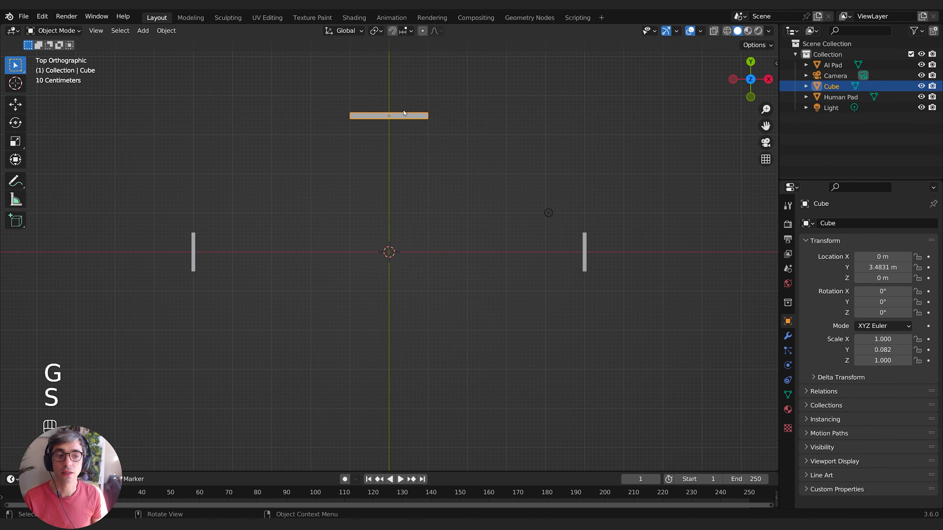
key(s)
key(x)
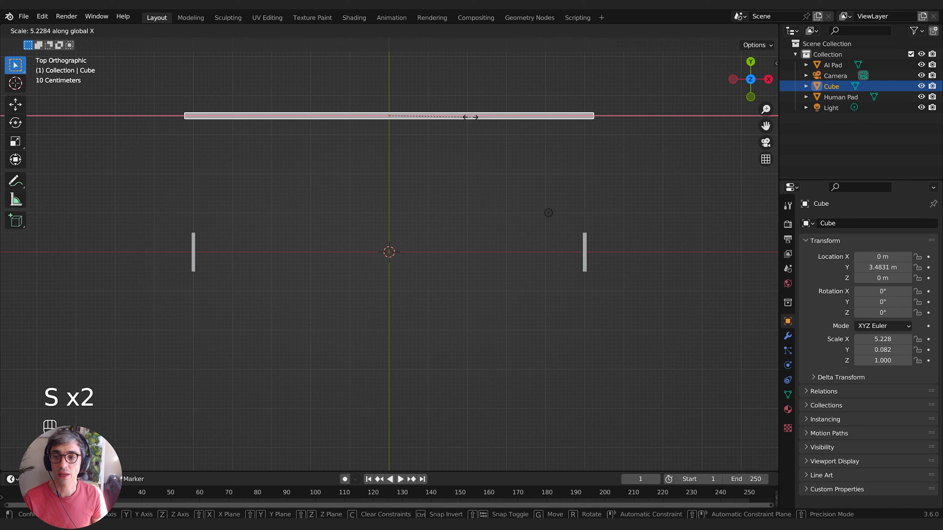
click(473, 117)
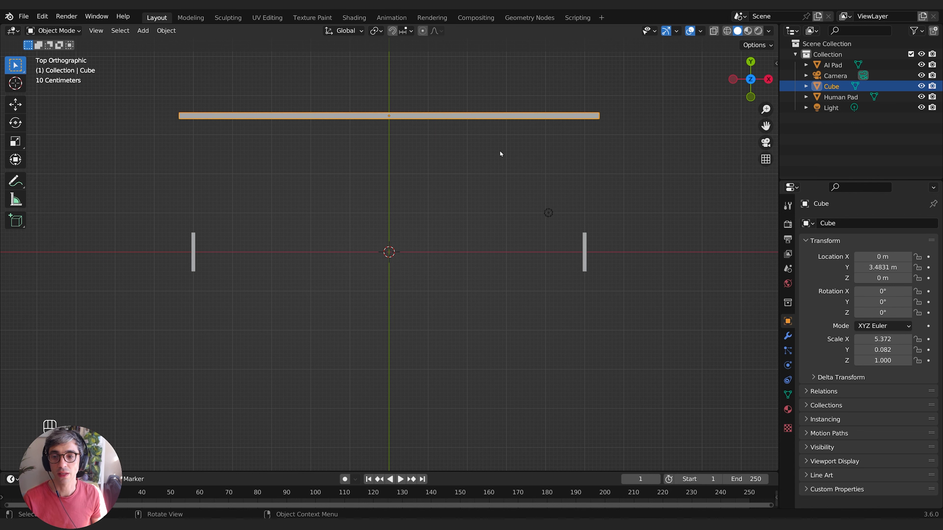
- Move the long wall to about 2.8 m along Y and place a duplicate of it at about -2.6 m along Y
key(g)
click(482, 168)
key(shift+d)
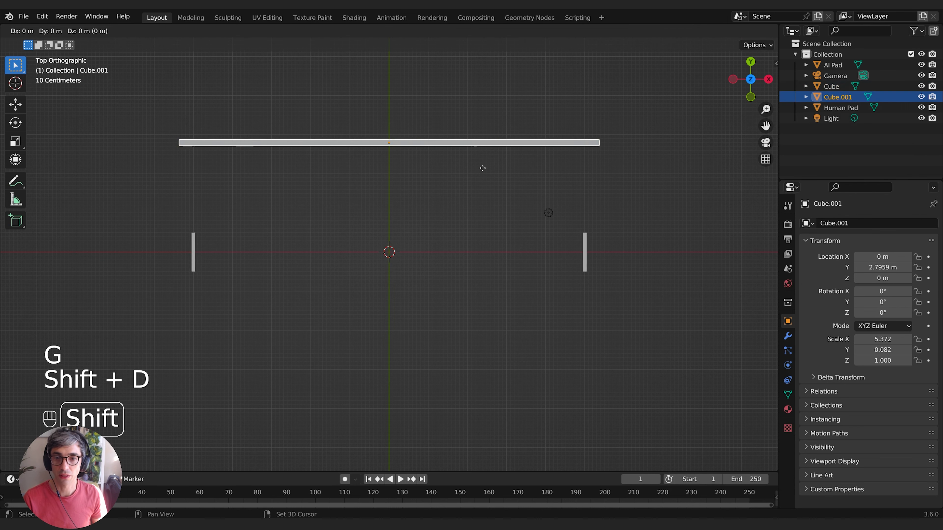
key(x)
key(y)
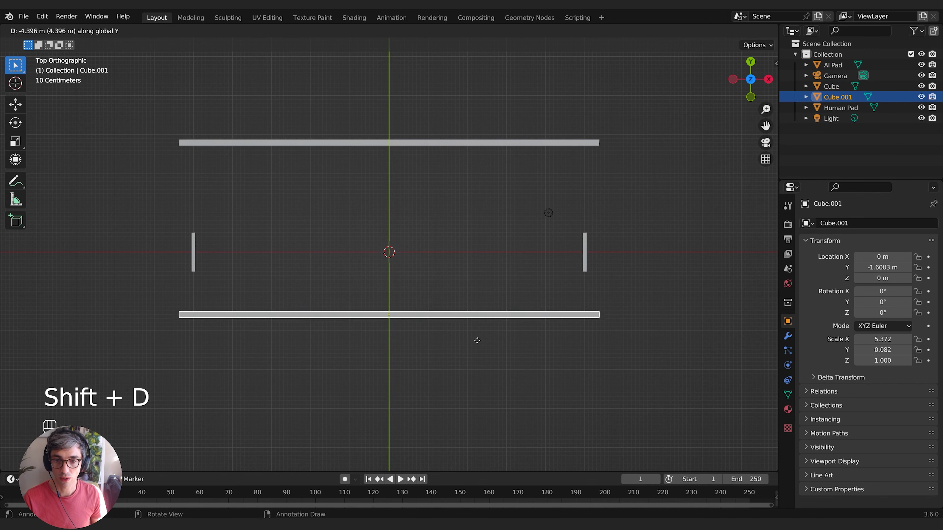
click(488, 375)
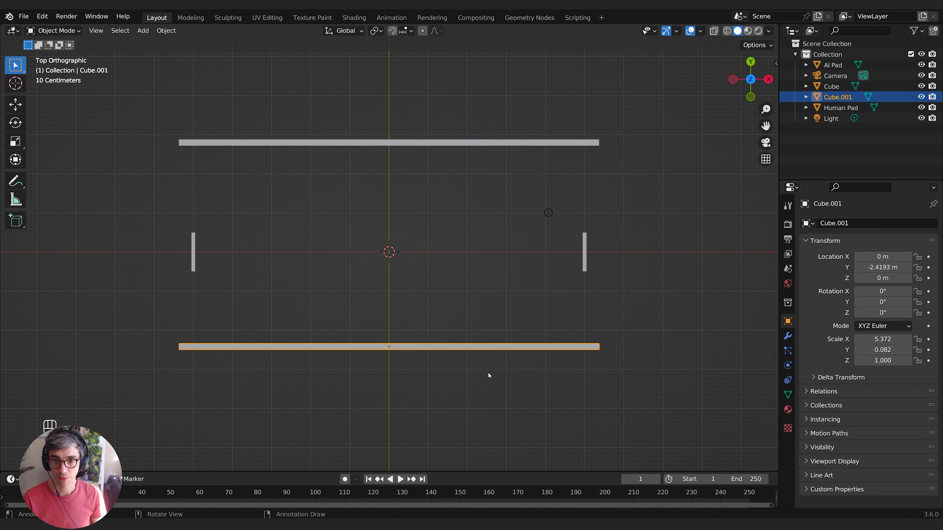
key(g)
click(488, 377)
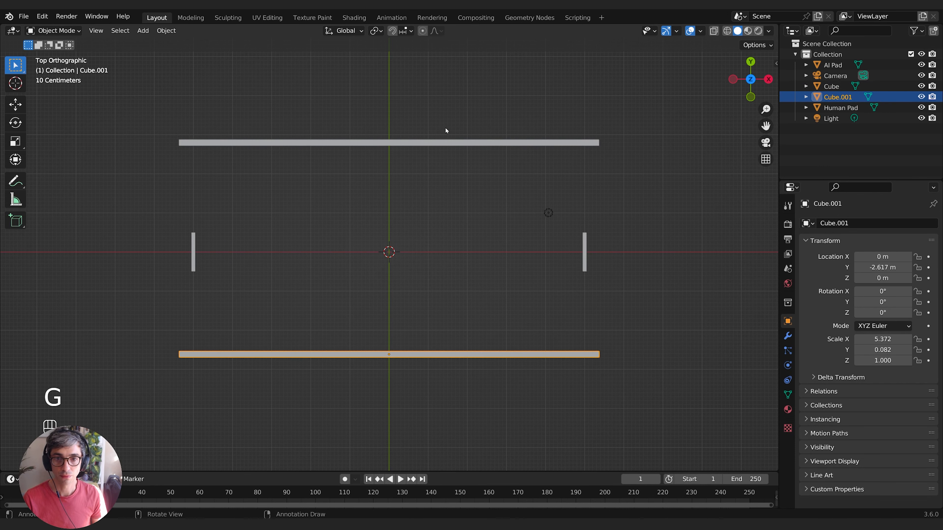
- Set the Y location of the original wall to 2.7 m and of its duplicate to -2.7 m
click(450, 146)
double_click(887, 267)
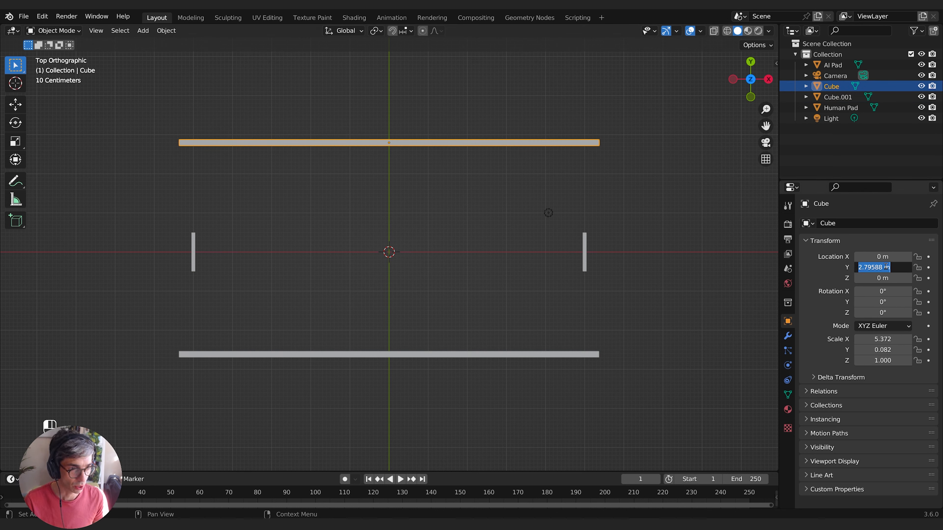
text(2.5)
key(Return)
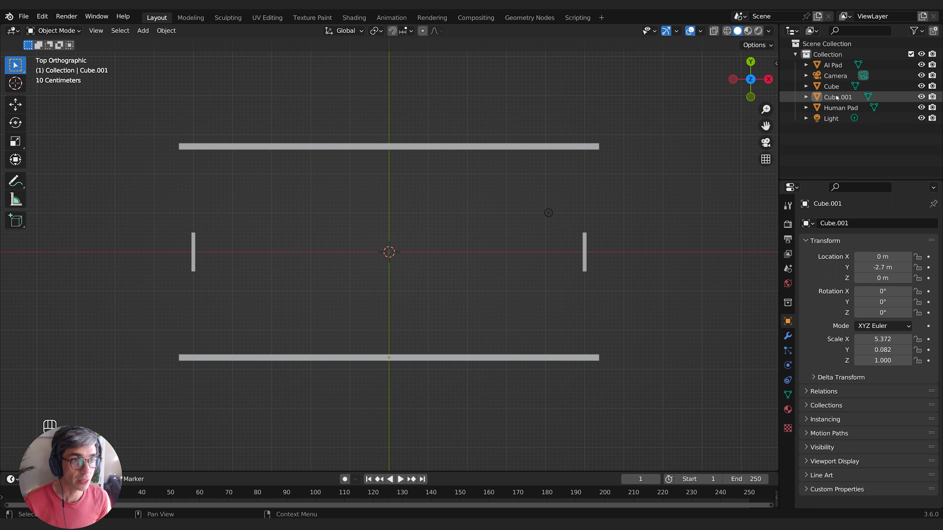
- Rename the wall at negative Y as Bottom Wall and the wall at positive Y as Top Wall
double_click(836, 96)
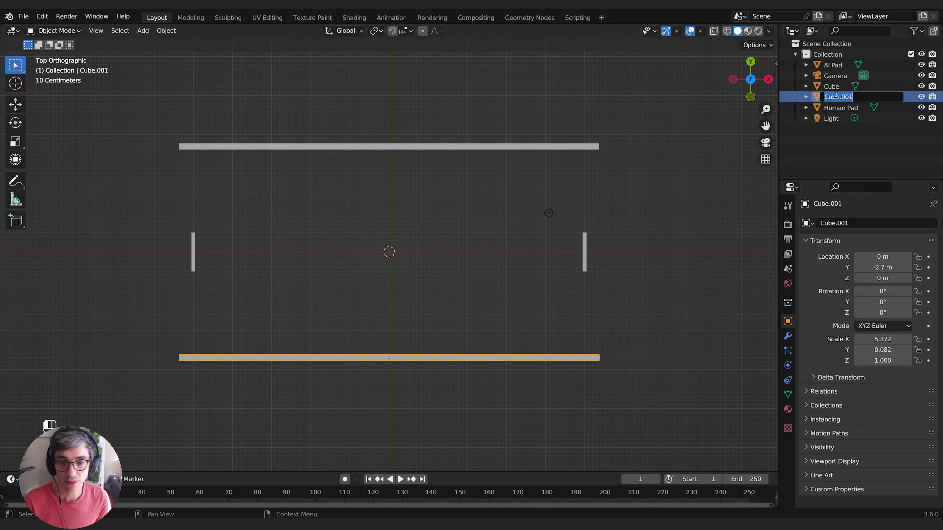
text(Bottom Wall)
key(Return)
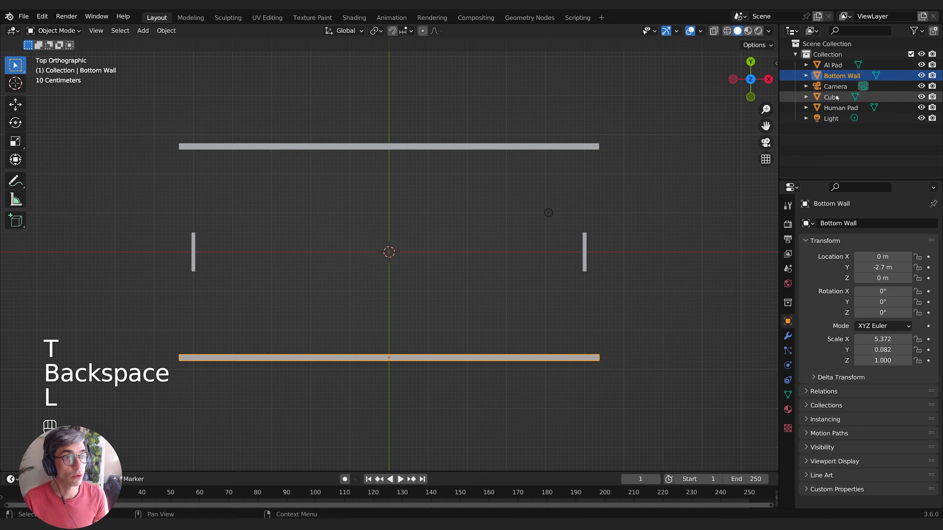
click(839, 106)
click(833, 98)
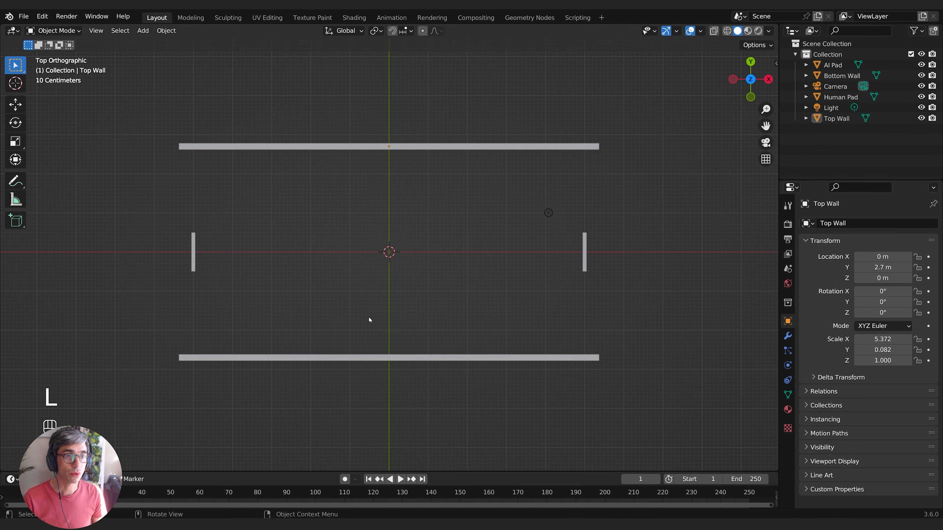
- Add a cube mesh at the world origin and enlarge the timeline area beneath the viewport
key(shift+a)
click(477, 247)
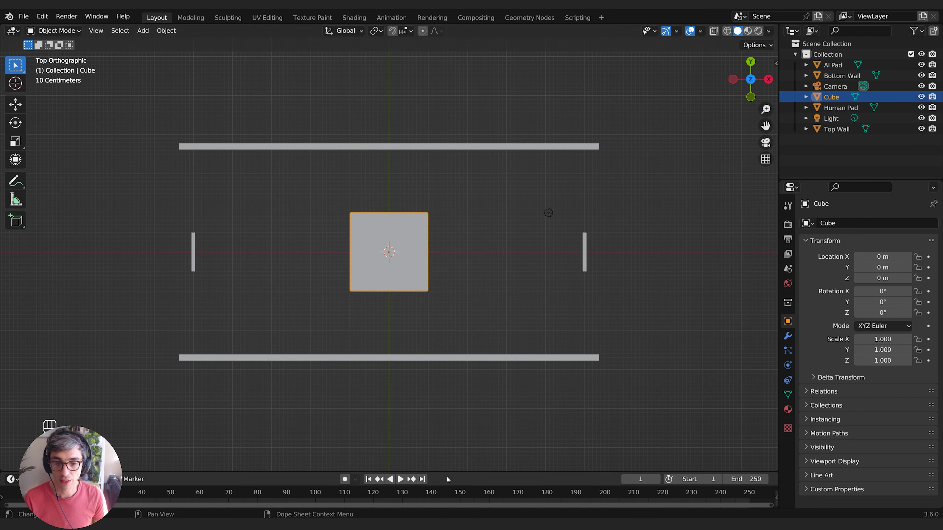
drag(456, 470, 457, 164)
scroll(413, 205, down, 4)
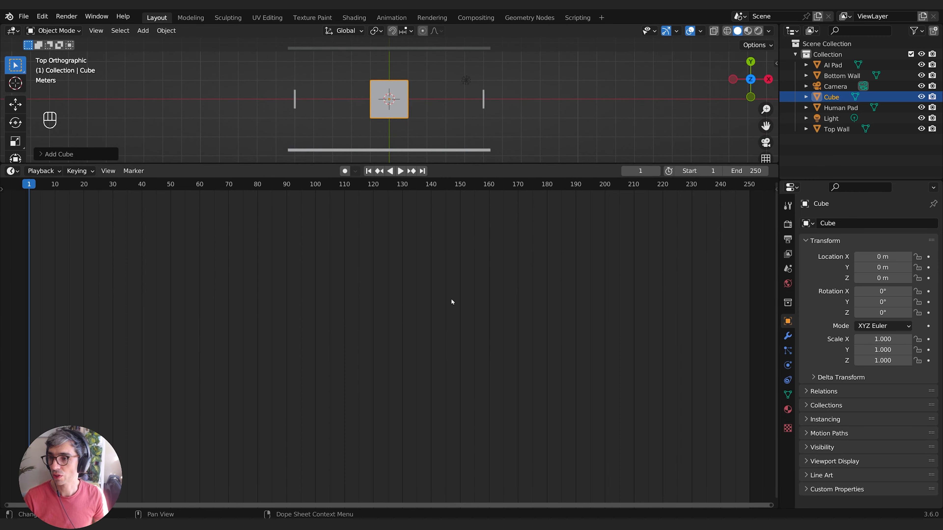
- Split a new area off the timeline and switch it to the Geometry Node Editor
click(11, 172)
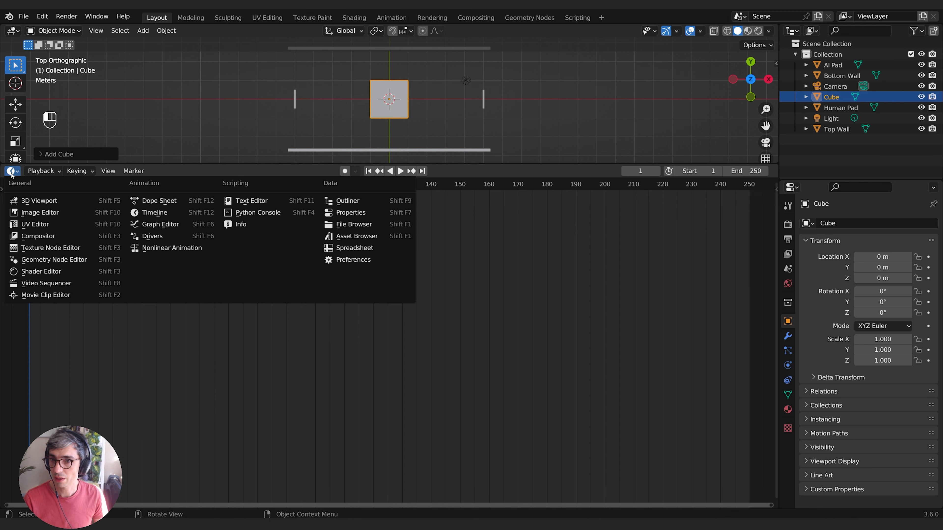
click(10, 171)
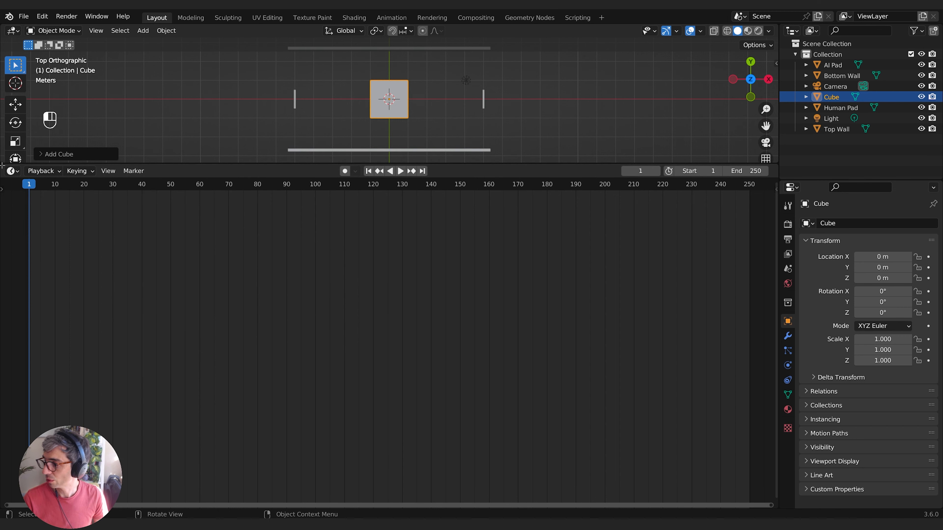
mouse_move(3, 173)
mouse_down()
mouse_move(4, 245)
mouse_move(4, 178)
mouse_up()
click(12, 185)
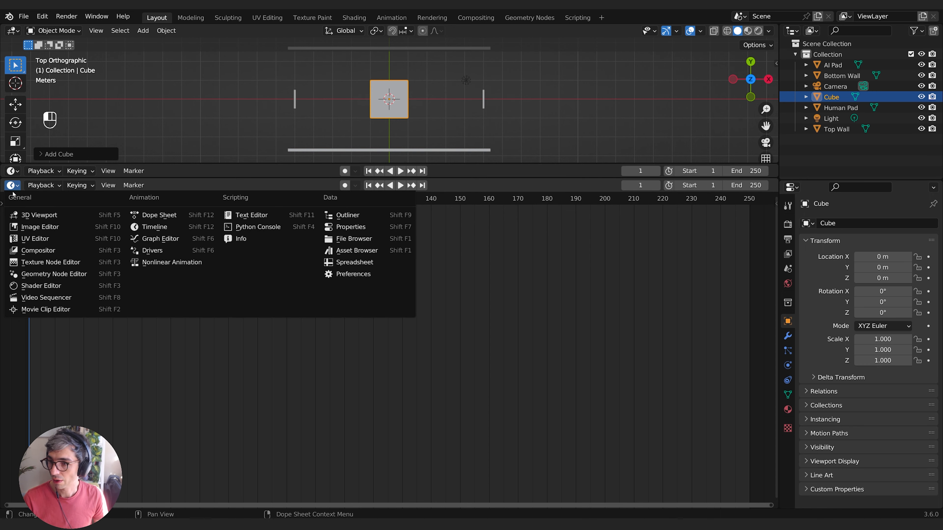
click(77, 277)
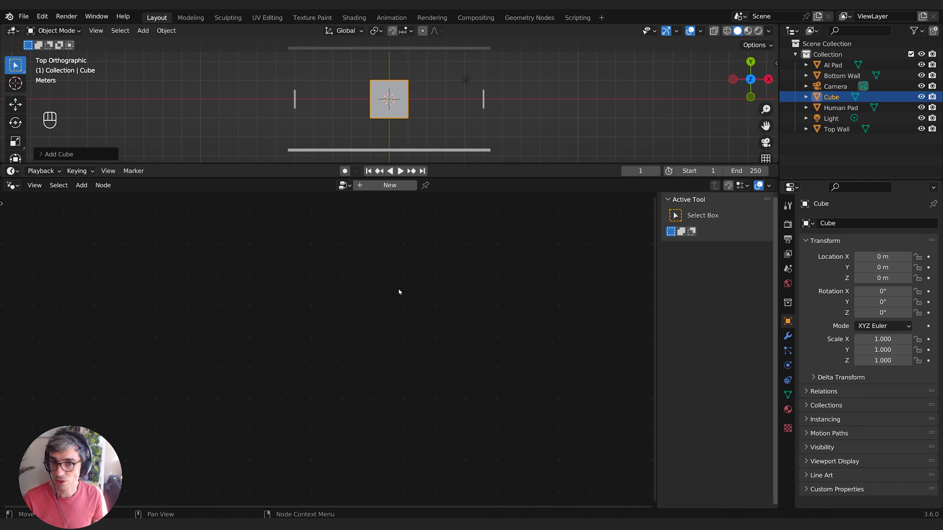
- Create a new geometry node tree on the central cube and rename the cube as GeoNodes
click(385, 185)
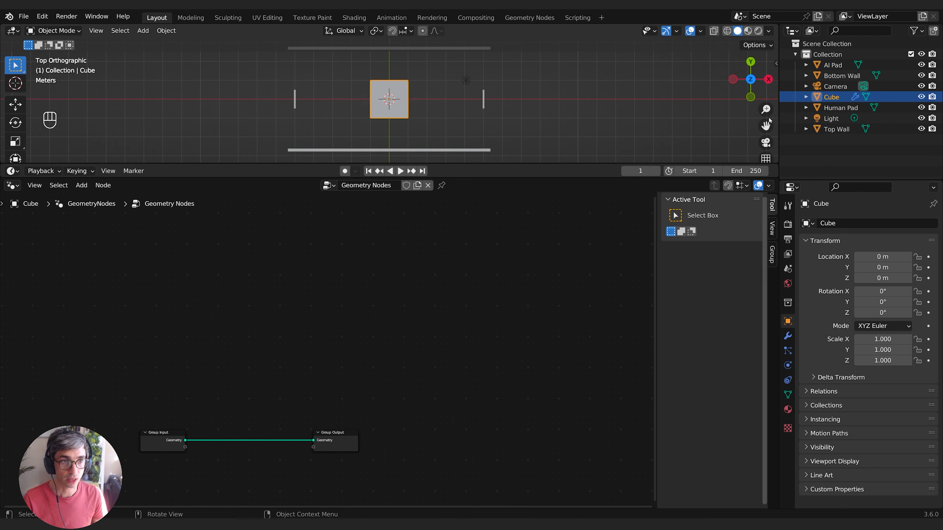
double_click(835, 97)
text(GeoN)
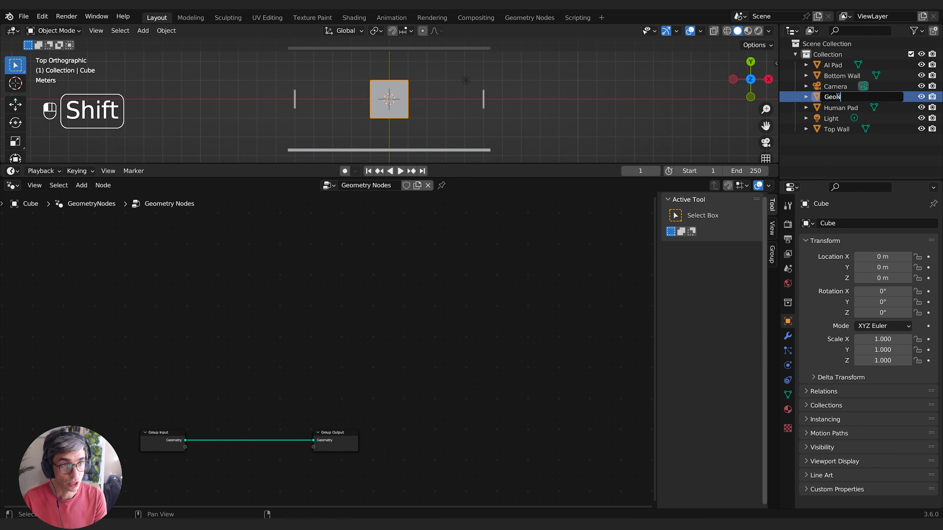
text(odes)
key(Return)
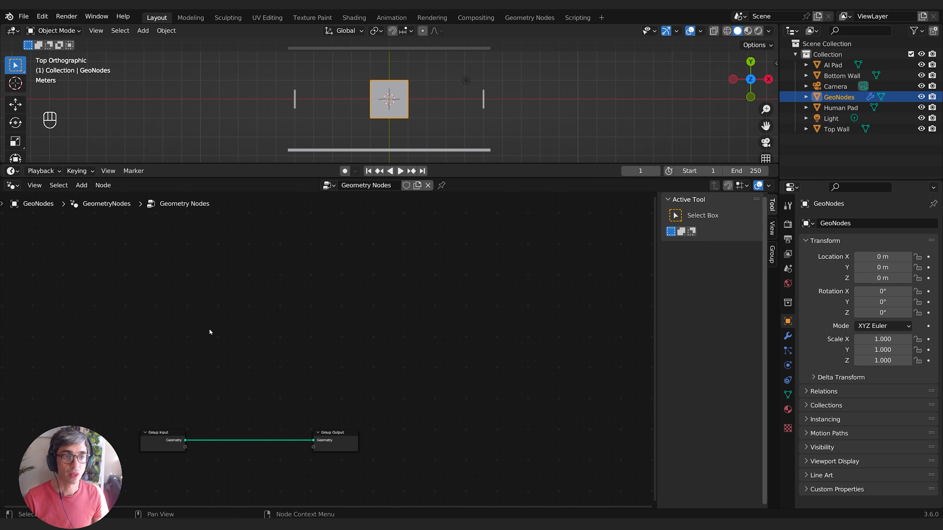
- Rename the geometry node tree as Pong
middle_drag(202, 380, 396, 284)
scroll(396, 284, up, 3)
click(386, 194)
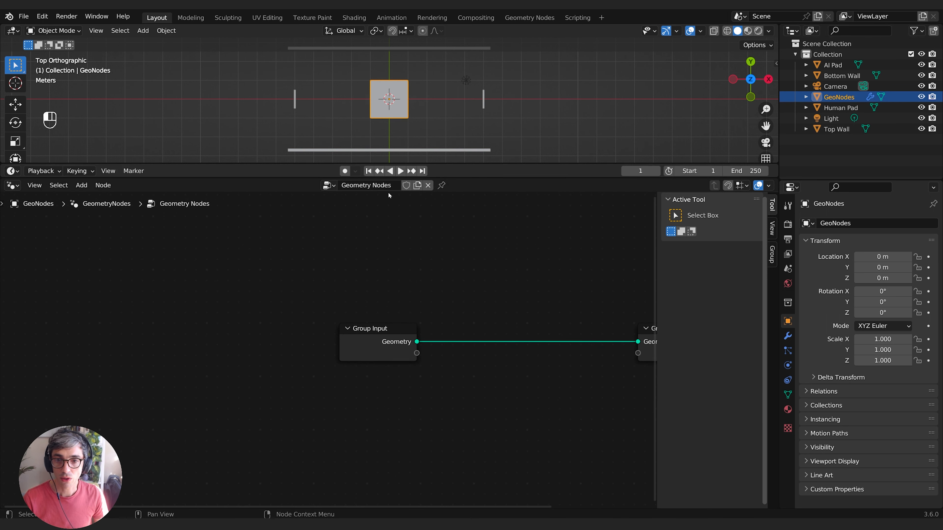
click(395, 184)
text(Pong)
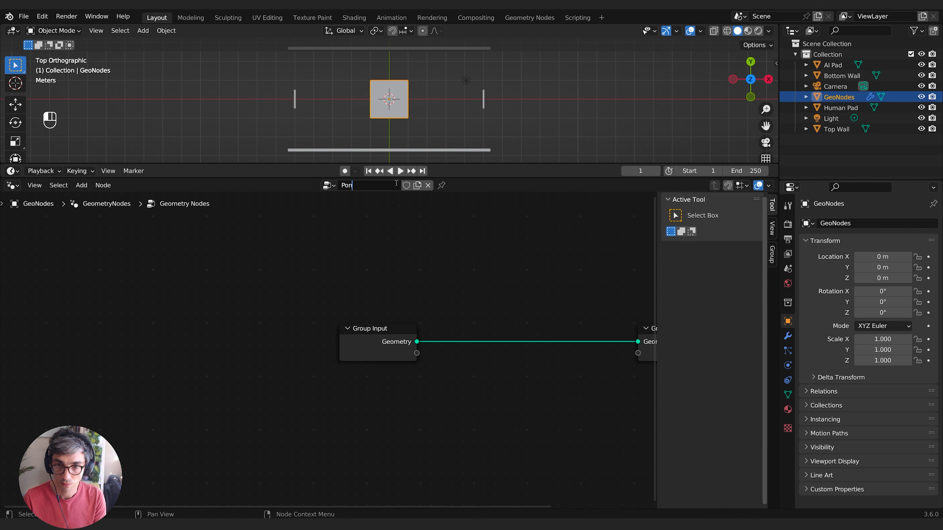
key(Return)
key(Home)
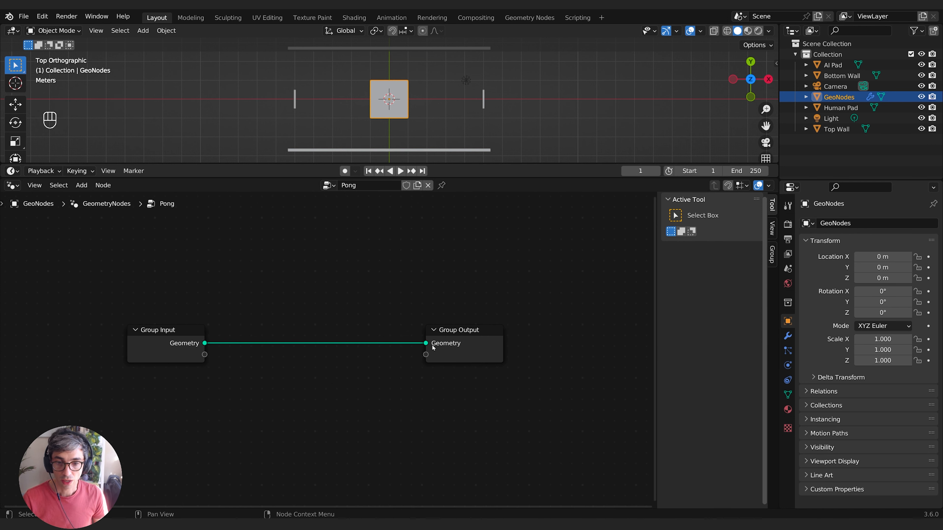
- Disconnect Group Input from Group Output and move the two nodes apart
drag(431, 346, 266, 353)
drag(468, 349, 537, 341)
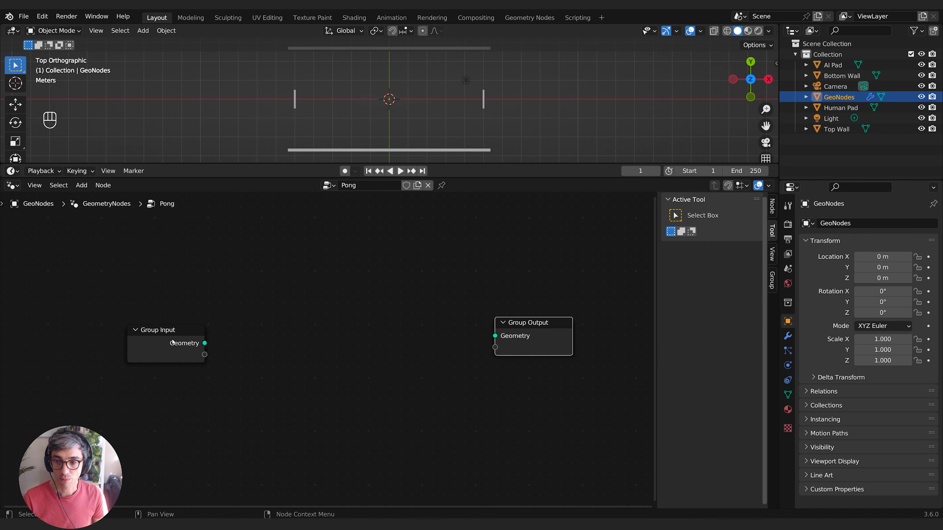
drag(173, 362, 107, 360)
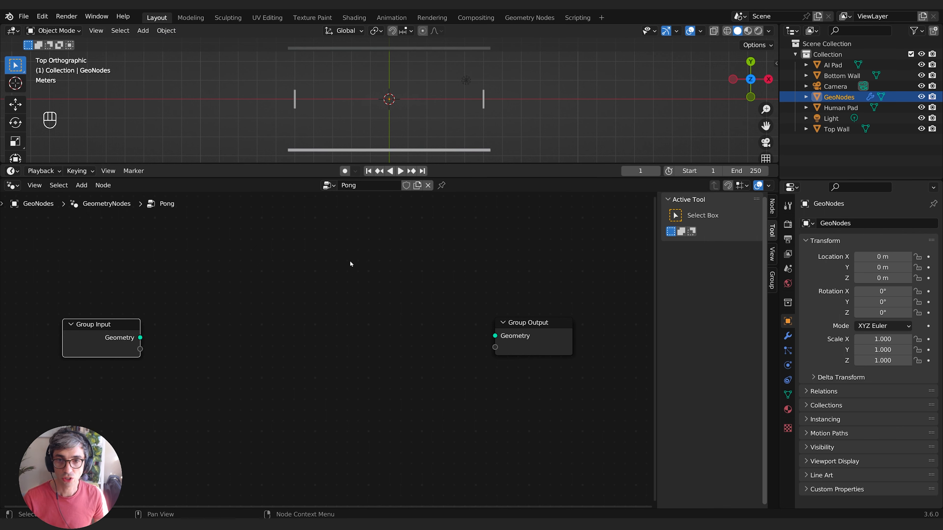
click(350, 264)
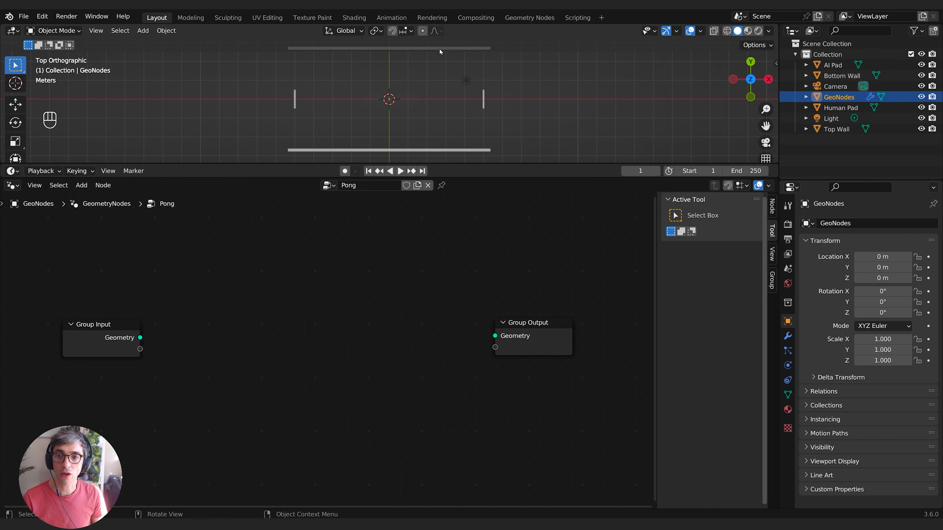
- Delete the light from the scene
shift+middle_drag(552, 84, 553, 97)
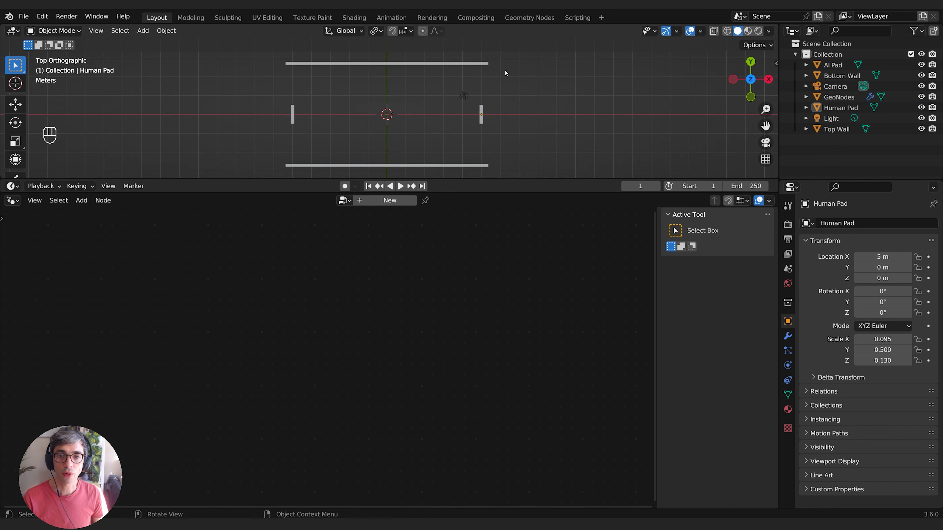
drag(516, 54, 169, 219)
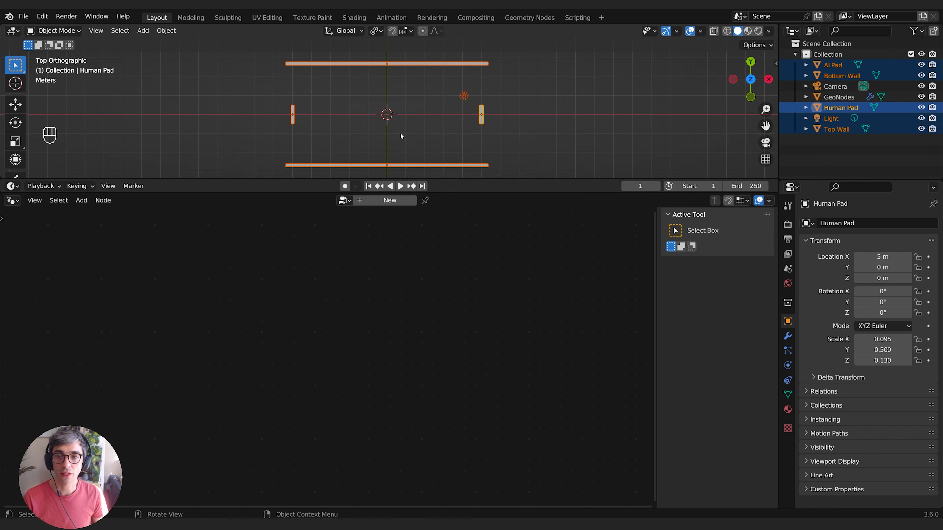
click(400, 133)
click(481, 113)
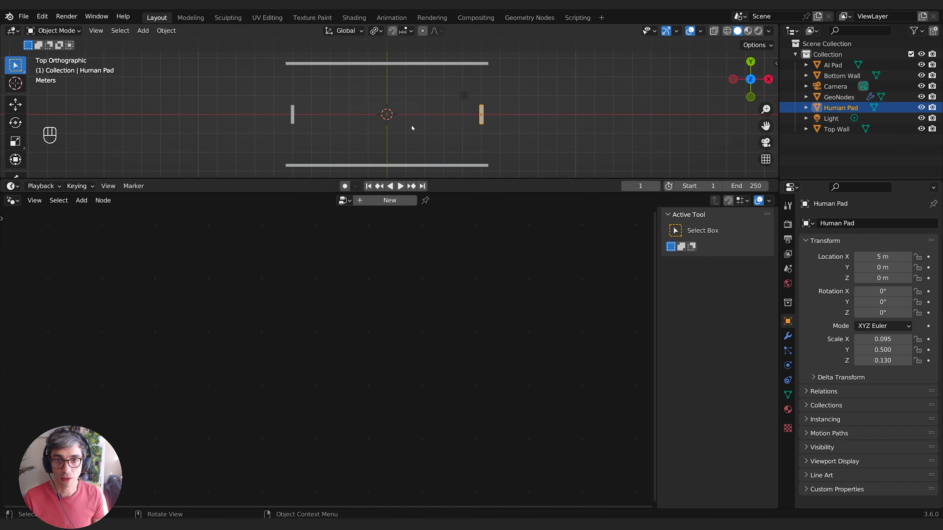
click(464, 95)
key(Delete)
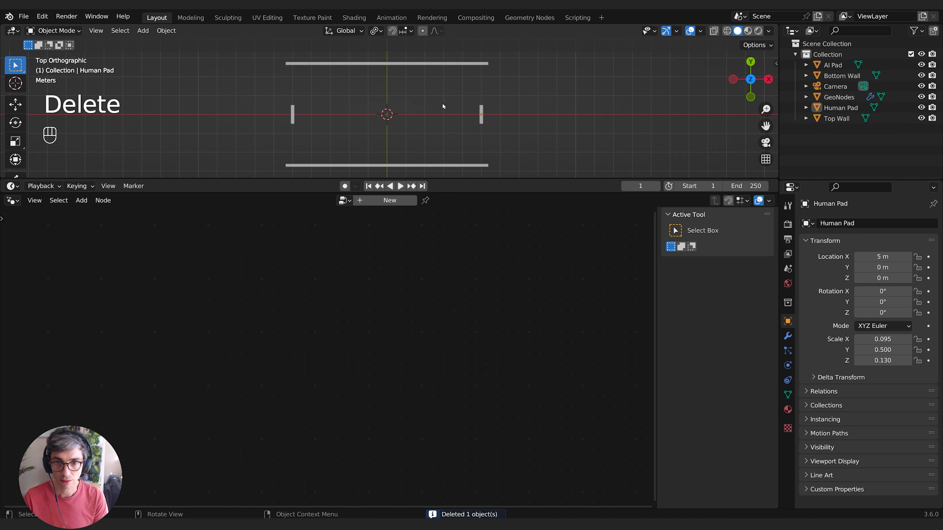
- Apply the scale of both pads and both walls
drag(549, 60, 259, 179)
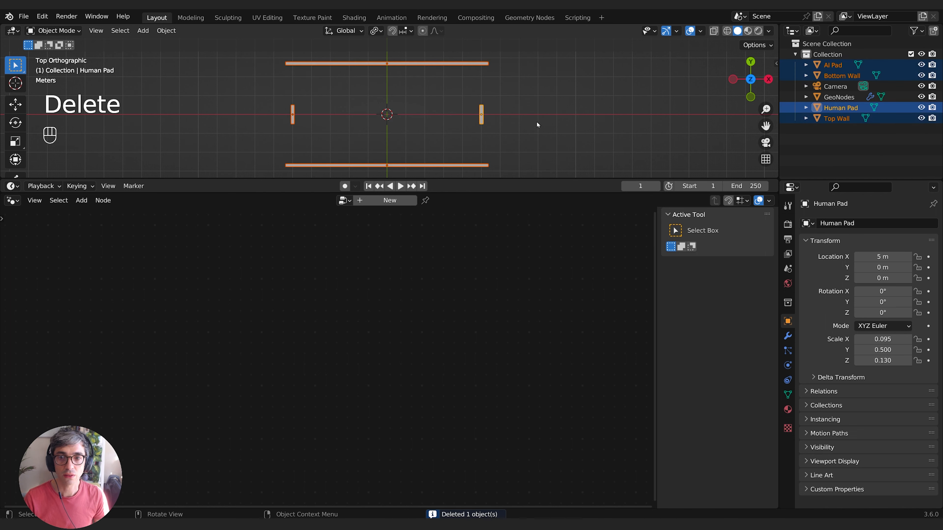
key(F3)
text(apo)
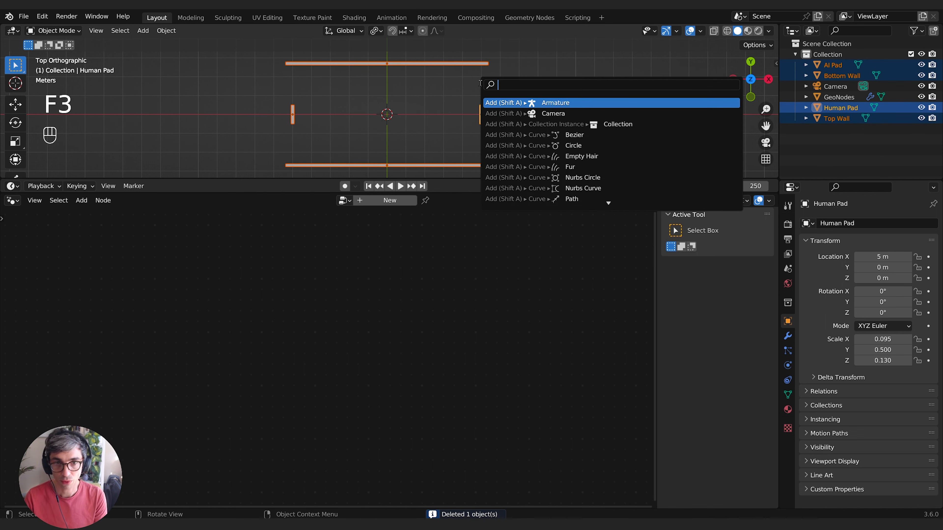
key(BackSpace)
text(py)
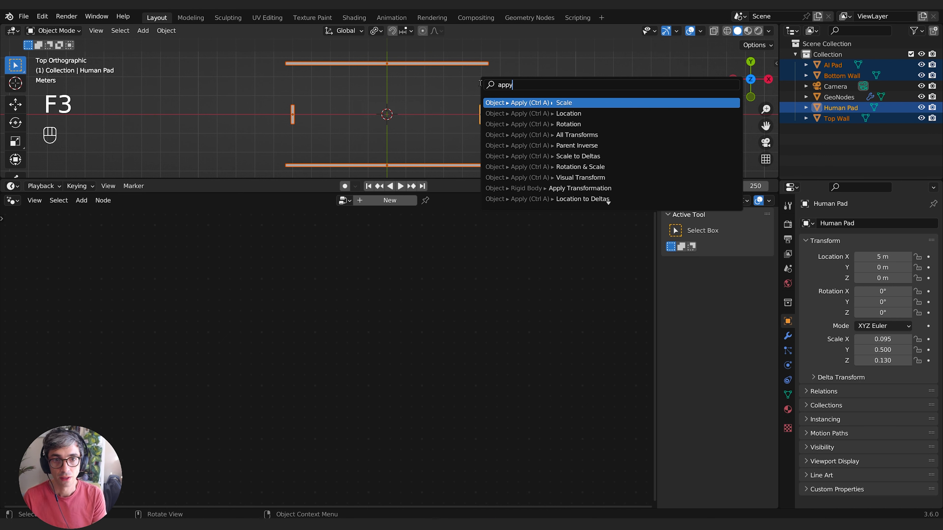
key(Return)
click(510, 90)
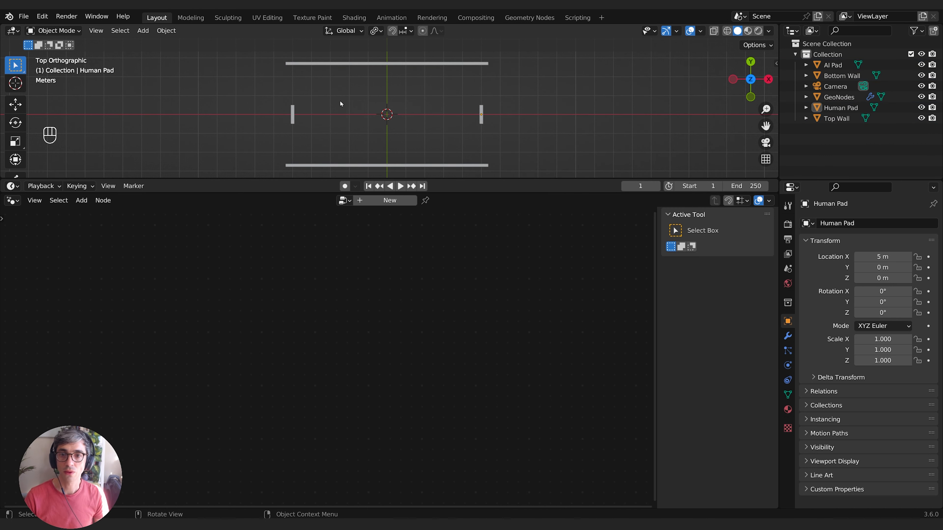
- Pin the Pong node tree of the GeoNodes object and spread the Group Input and Group Output nodes further apart
click(839, 97)
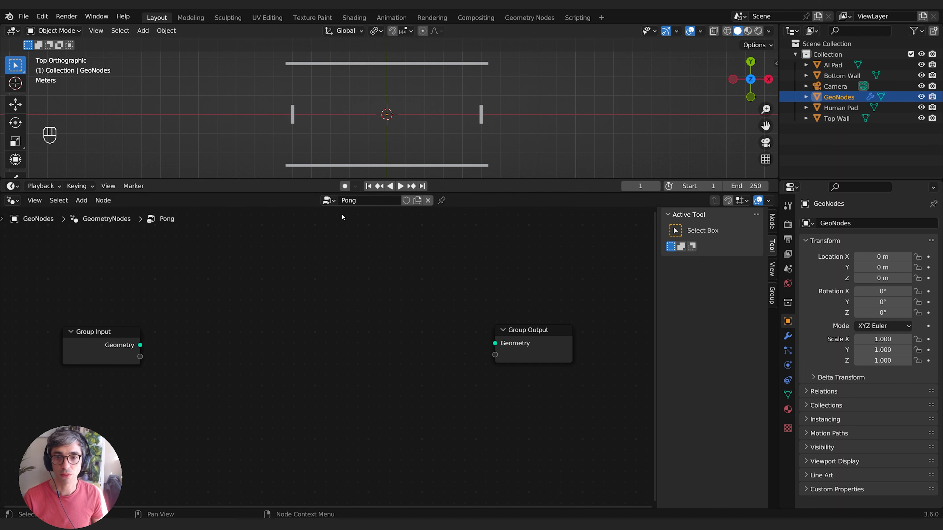
click(442, 201)
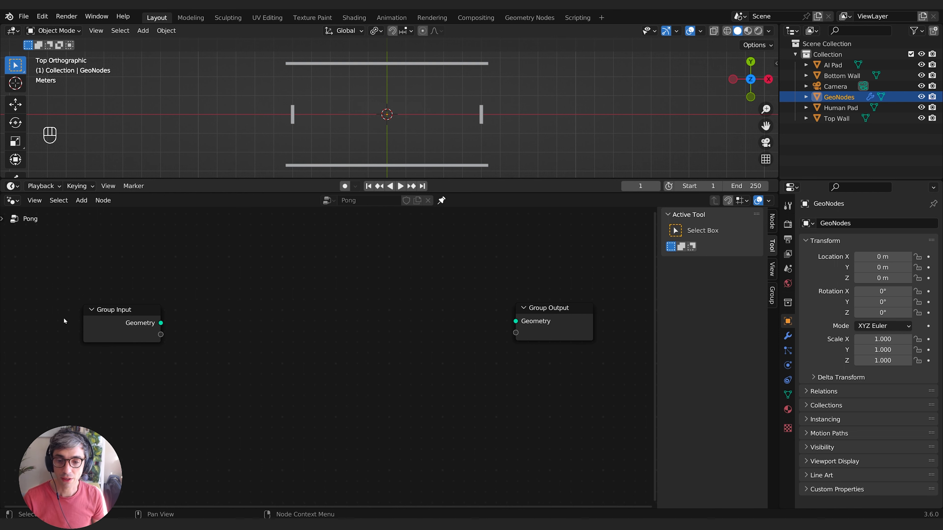
drag(116, 331, 86, 328)
click(208, 333)
drag(564, 335, 579, 327)
click(416, 327)
middle_drag(333, 319, 336, 321)
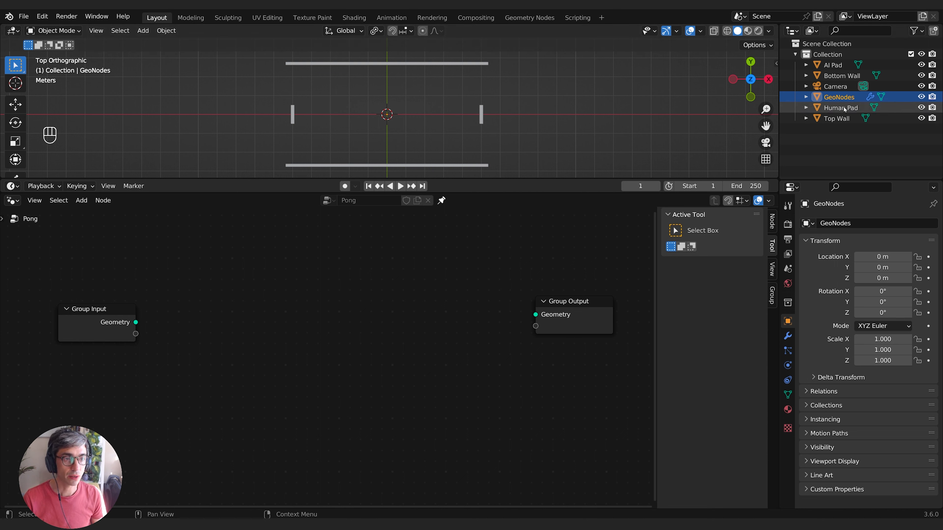
- Bring the Human Pad and AI Pad objects into the node tree as Object Info nodes, stacked below Group Input
drag(844, 108, 124, 426)
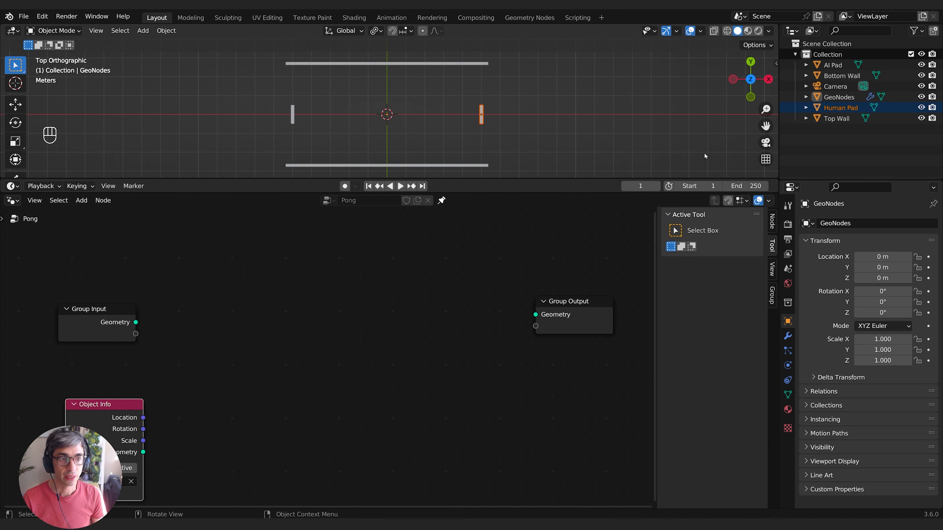
drag(833, 65, 199, 358)
scroll(317, 391, up, 1)
middle_drag(318, 392, 384, 283)
drag(271, 268, 129, 434)
click(346, 313)
middle_drag(346, 313, 323, 372)
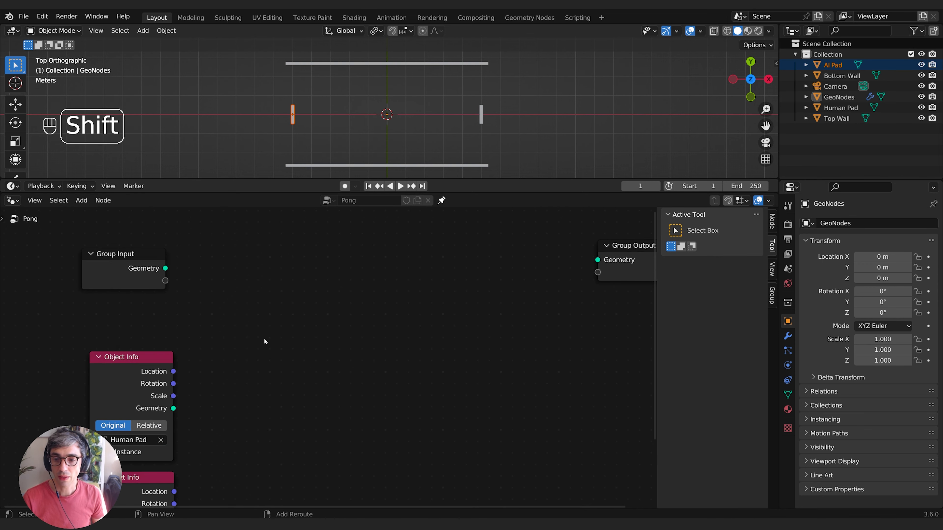
- Add a Points node to the tree between Group Input and Group Output
key(shift+a)
click(241, 247)
text(point)
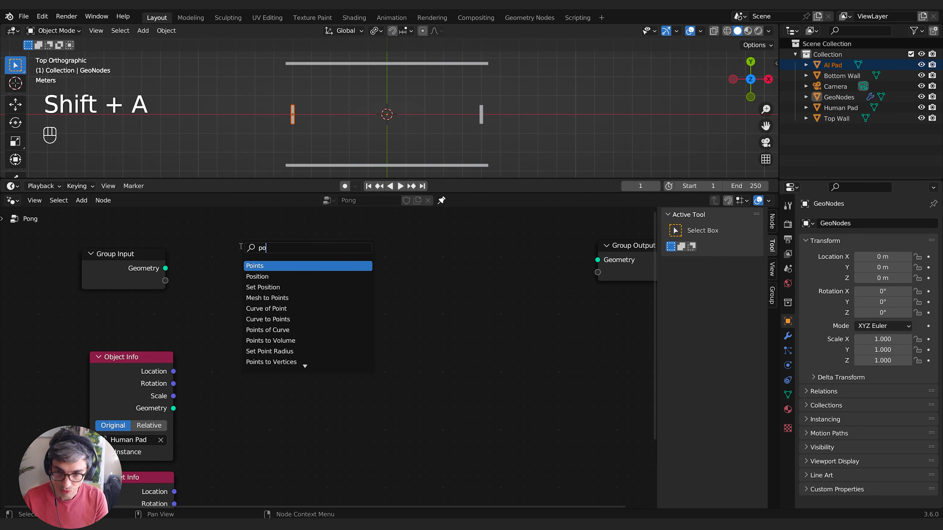
key(Return)
click(242, 249)
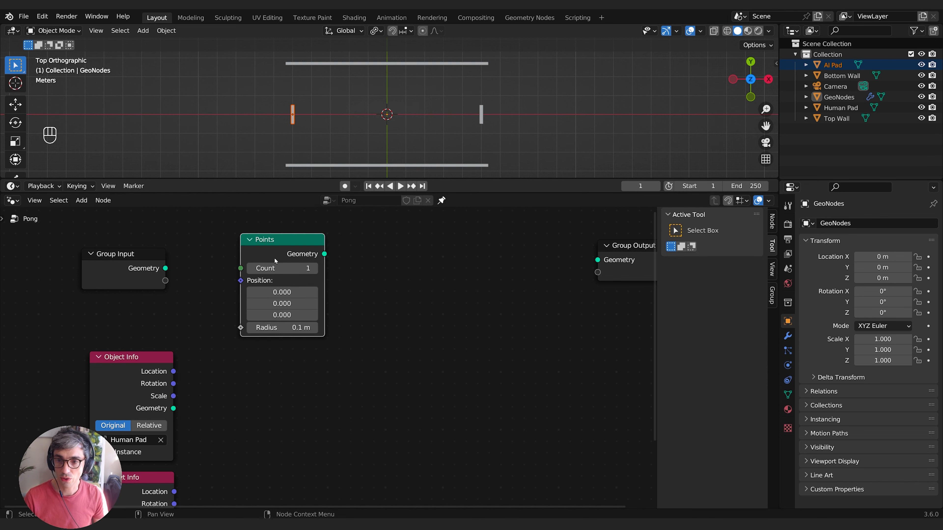
middle_drag(291, 241, 283, 260)
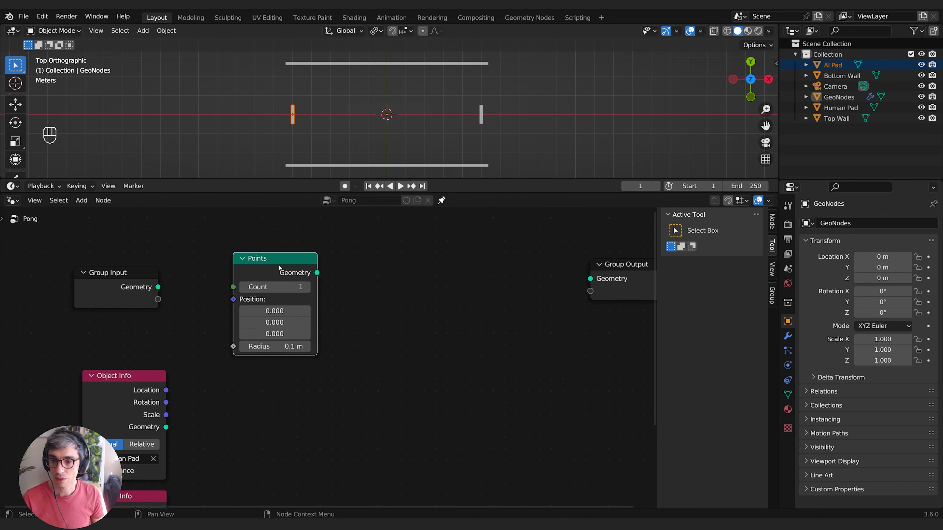
drag(279, 265, 290, 280)
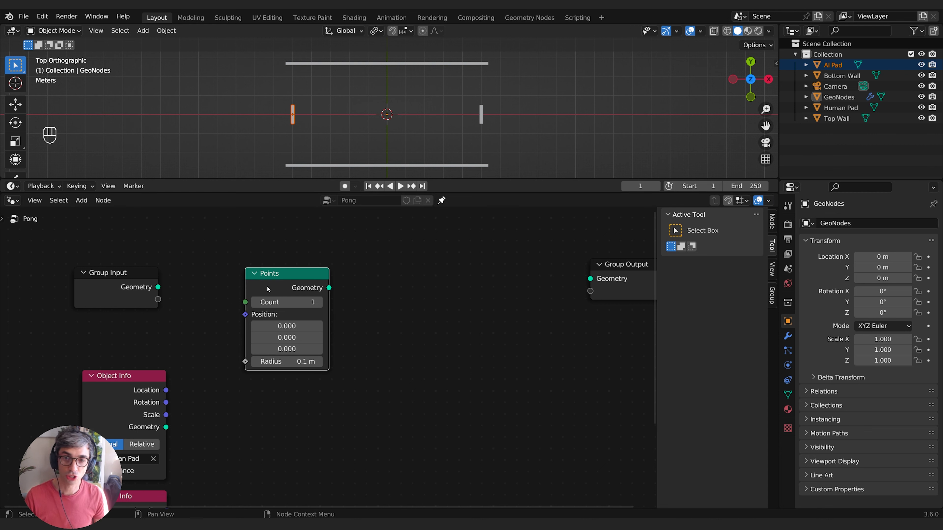
- Connect the Points geometry to Group Output and set the point radius to 0.28 m
drag(329, 287, 590, 278)
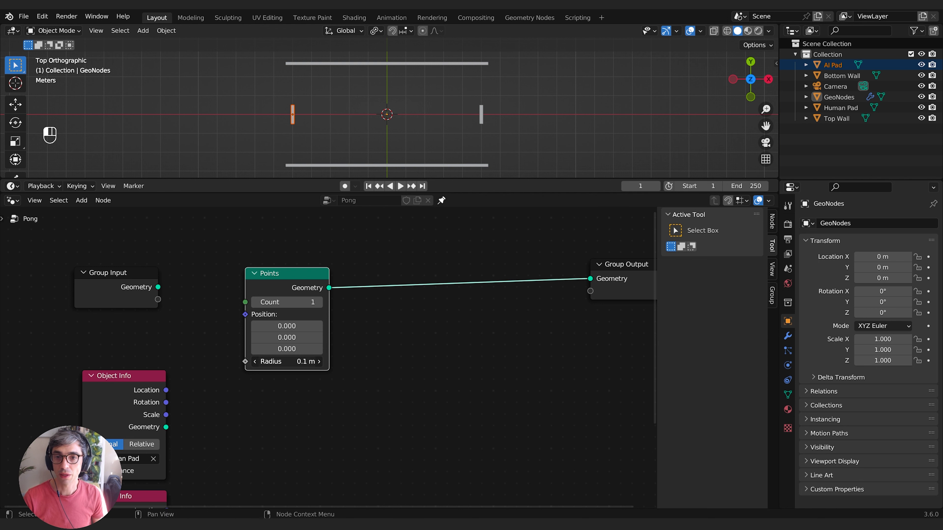
drag(288, 361, 310, 362)
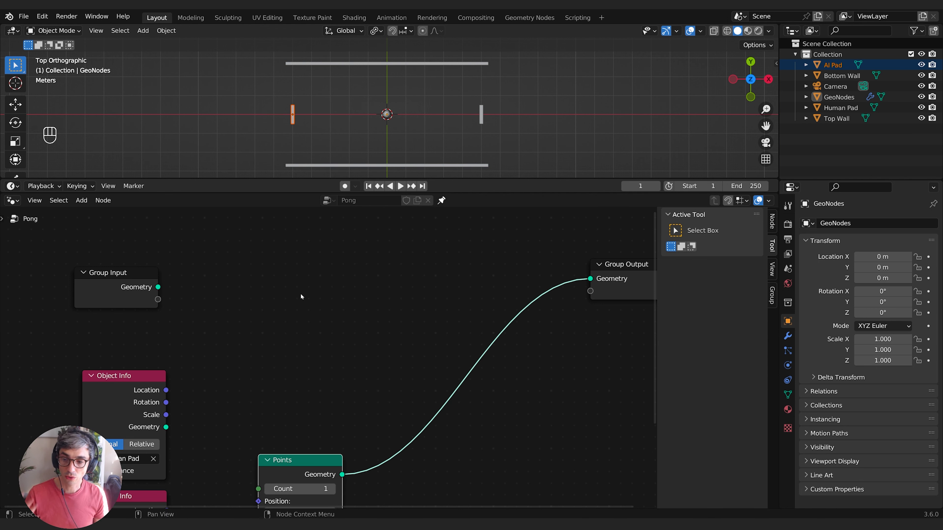
click(301, 294)
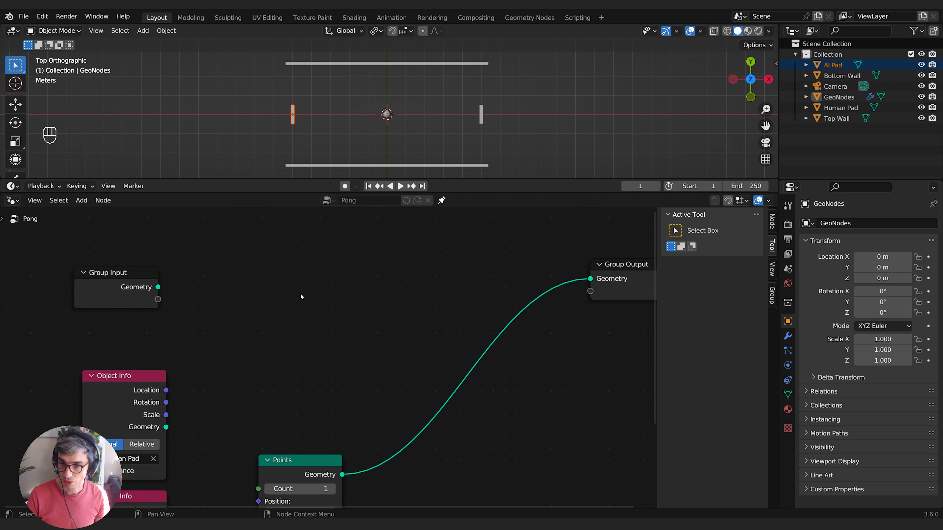
- Add a simulation zone to the node tree, placed above the Points node between Group Input and Group Output
key(shift)
key(shift+a)
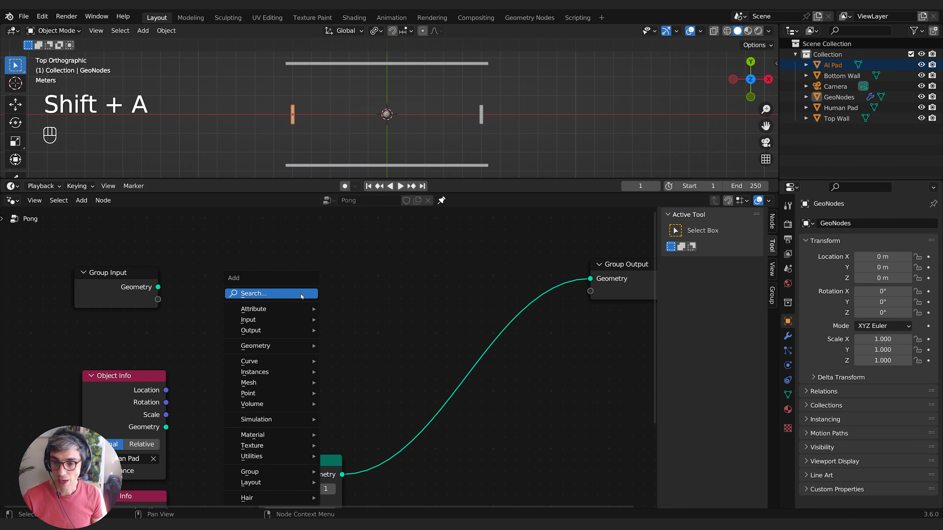
mouse_move(287, 420)
click(354, 420)
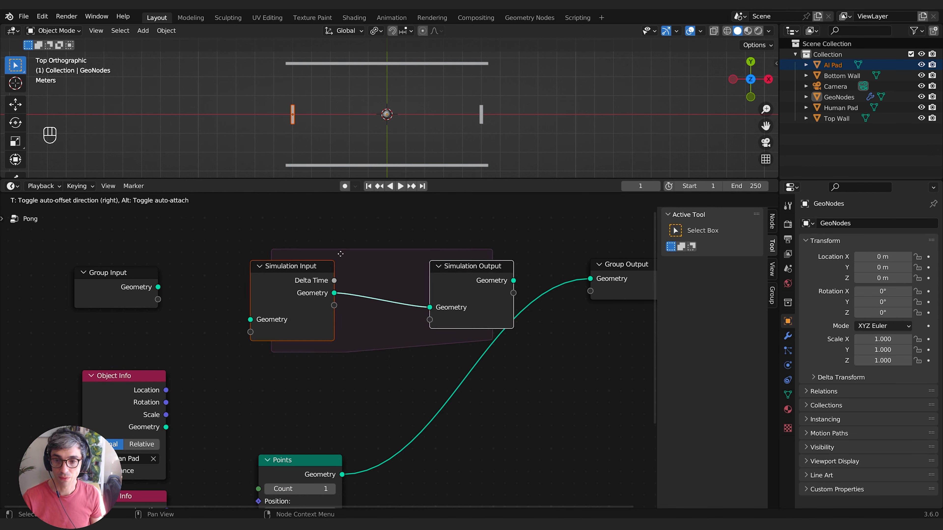
click(339, 247)
- Insert a Set Position node on the link between Points and Group Output
click(363, 373)
scroll(310, 376, up, 1)
middle_drag(336, 385, 303, 309)
scroll(349, 303, down, 1)
key(shift+a)
text(sset)
key(Down)
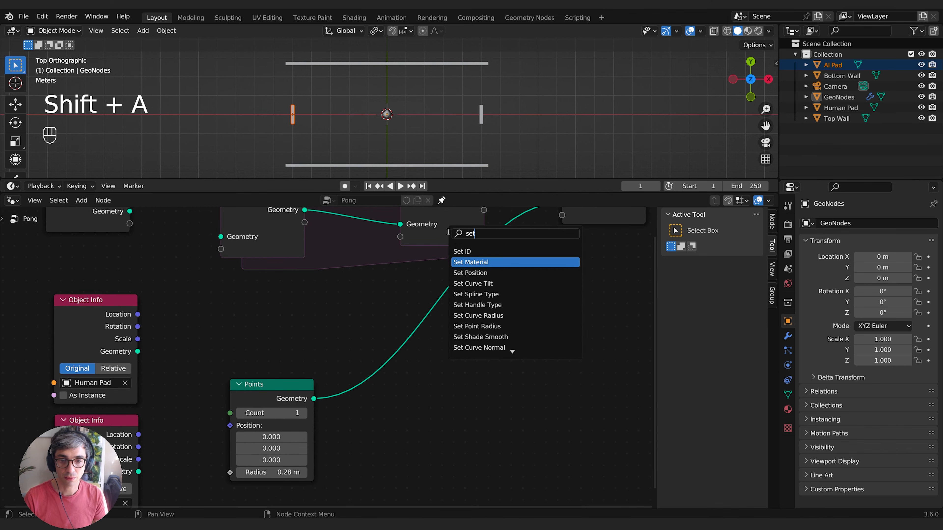
key(Down)
key(Return)
click(407, 330)
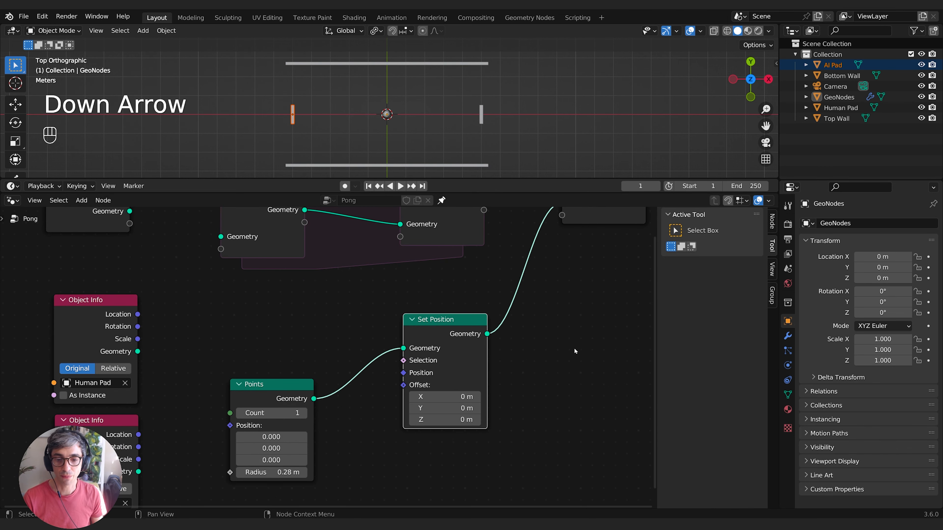
- Set the Set Position node's X offset to 1 m and play the animation to check the point's motion
middle_drag(575, 349, 585, 378)
click(471, 426)
text(1)
key(Return)
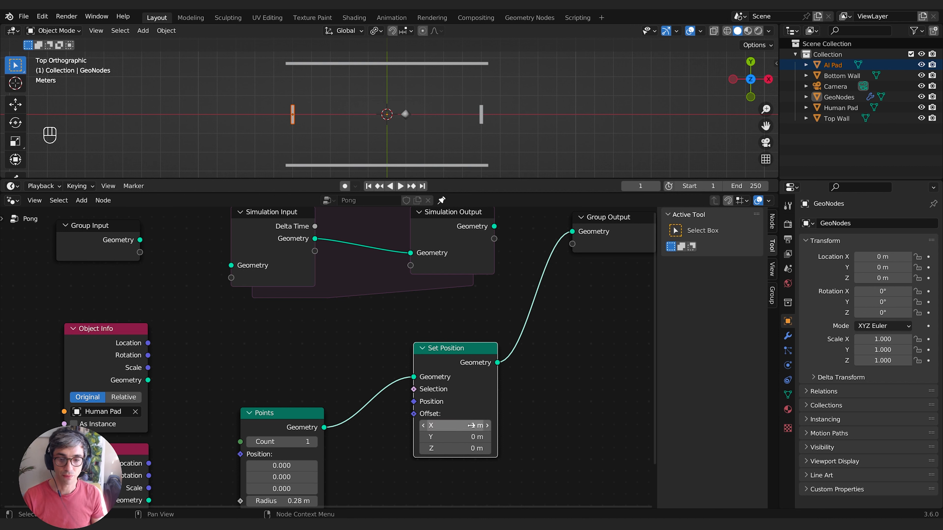
key(space)
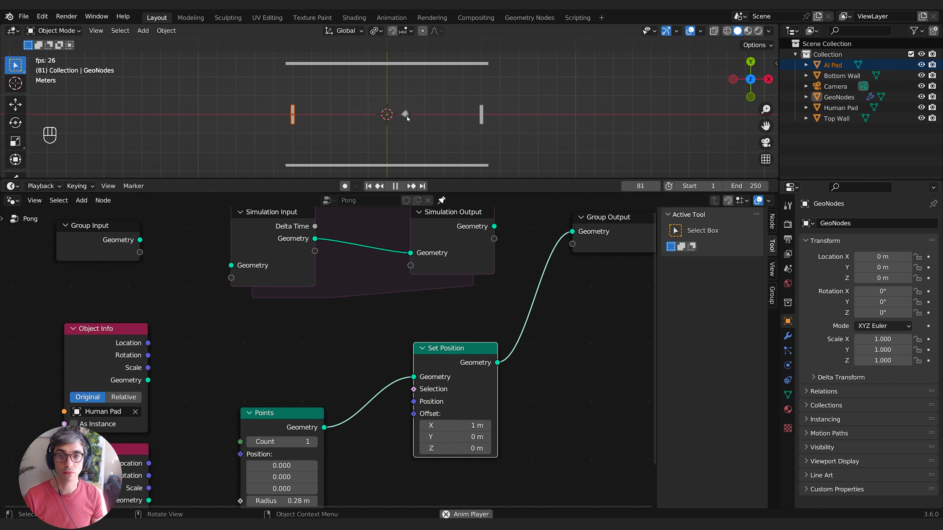
scroll(408, 118, up, 2)
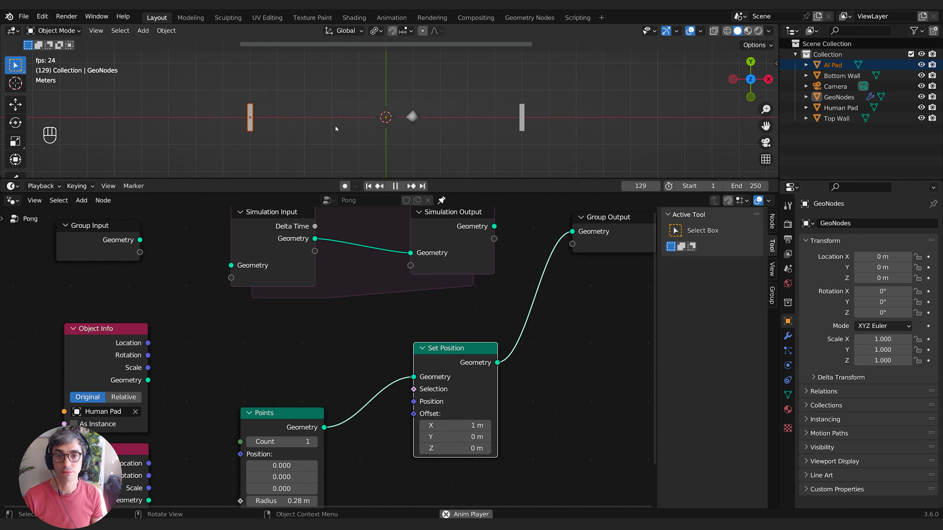
key(space)
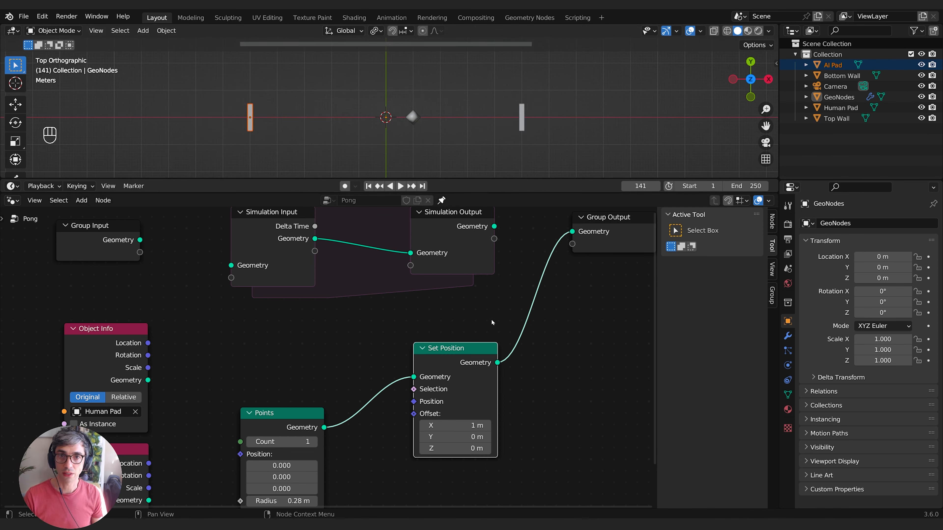
- Move the Points node beside the Object Info nodes and spread Simulation Input and Simulation Output further apart
middle_drag(400, 326, 423, 336)
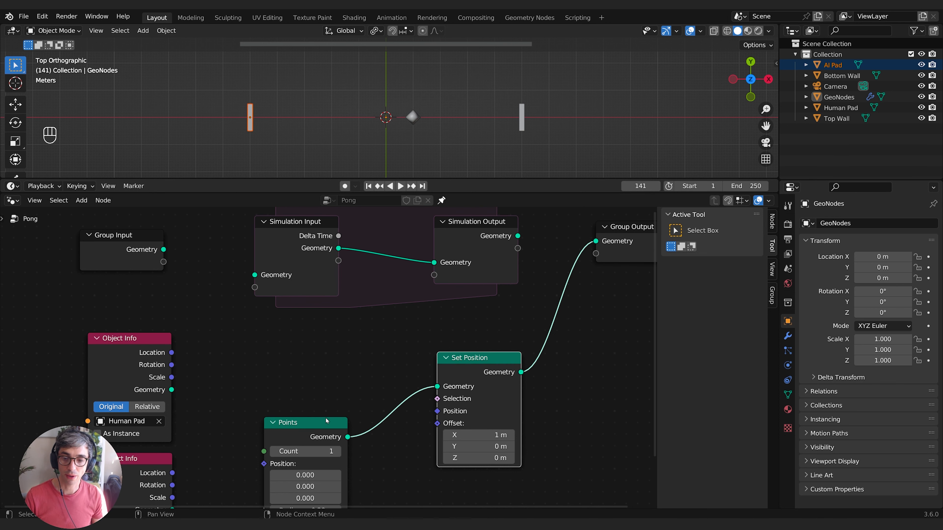
drag(323, 424, 265, 363)
scroll(430, 363, up, 3)
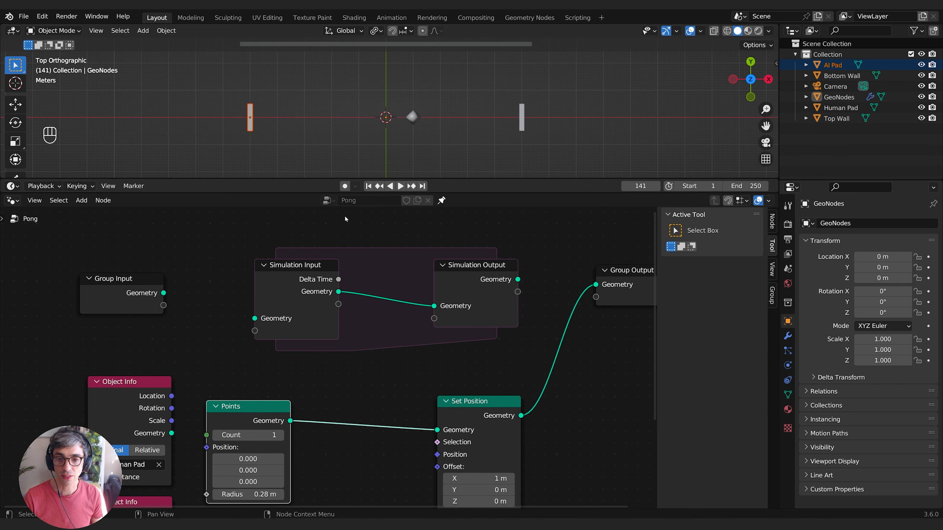
mouse_move(475, 274)
mouse_down()
mouse_move(522, 274)
mouse_move(488, 271)
mouse_up()
drag(299, 273, 262, 278)
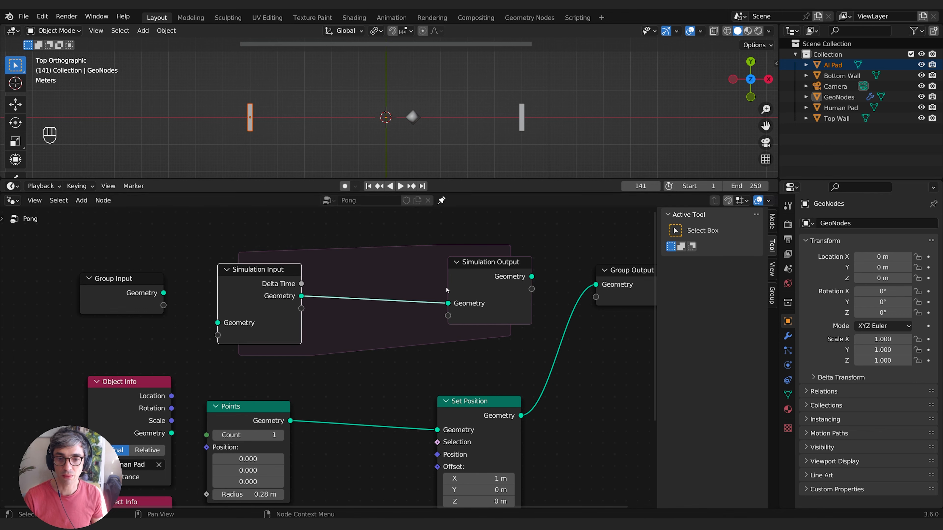
drag(476, 274, 486, 279)
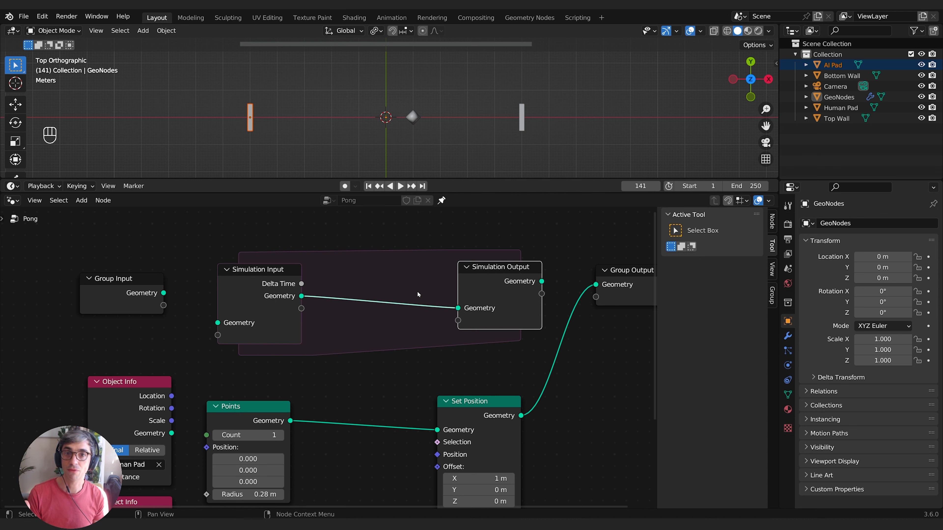
- Route the Points geometry through the simulation zone into Group Output, bypassing Set Position, and test it with a short playback
drag(437, 429, 219, 332)
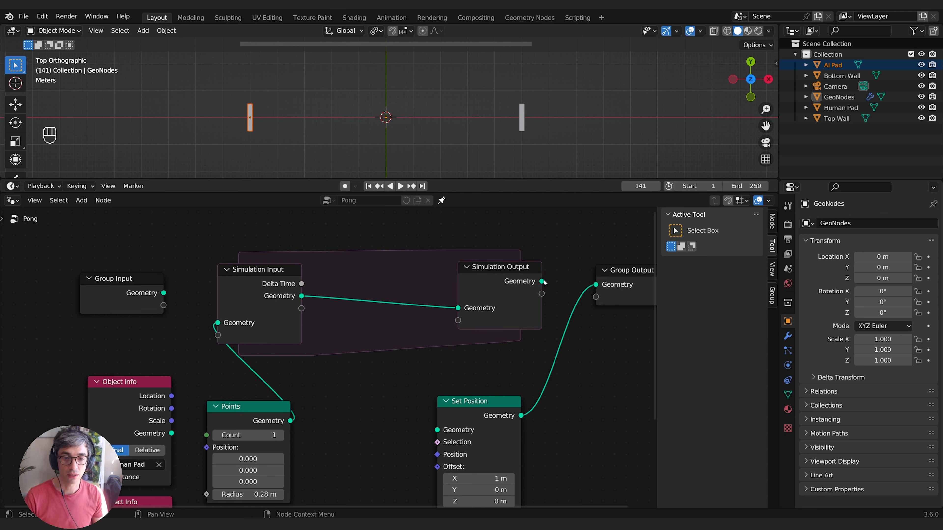
drag(543, 281, 595, 285)
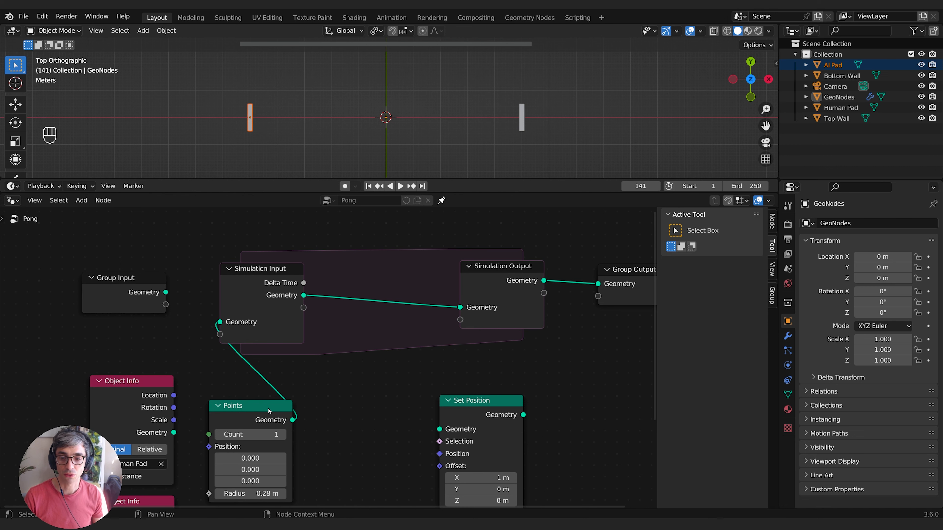
drag(270, 411, 41, 317)
key(space)
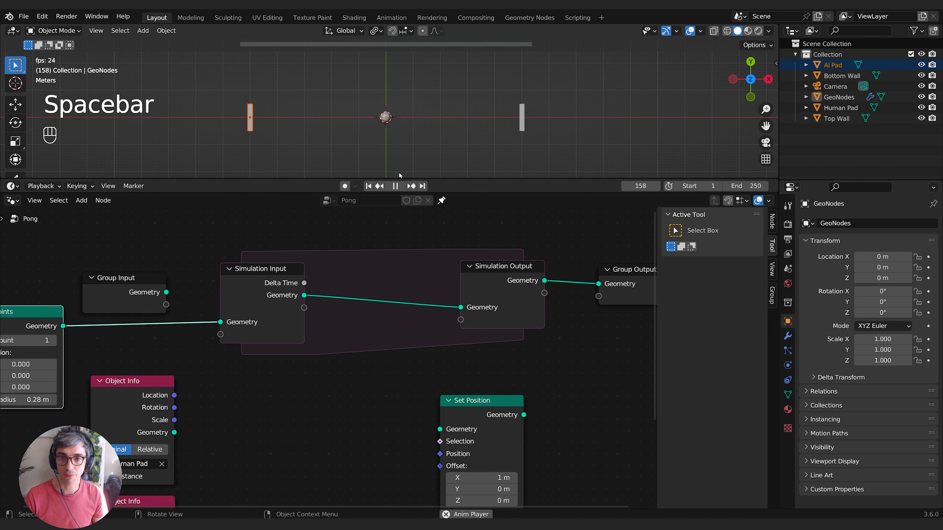
key(space)
- Insert Set Position between Simulation Input and Simulation Output and play the animation from the first frame
drag(498, 419, 420, 291)
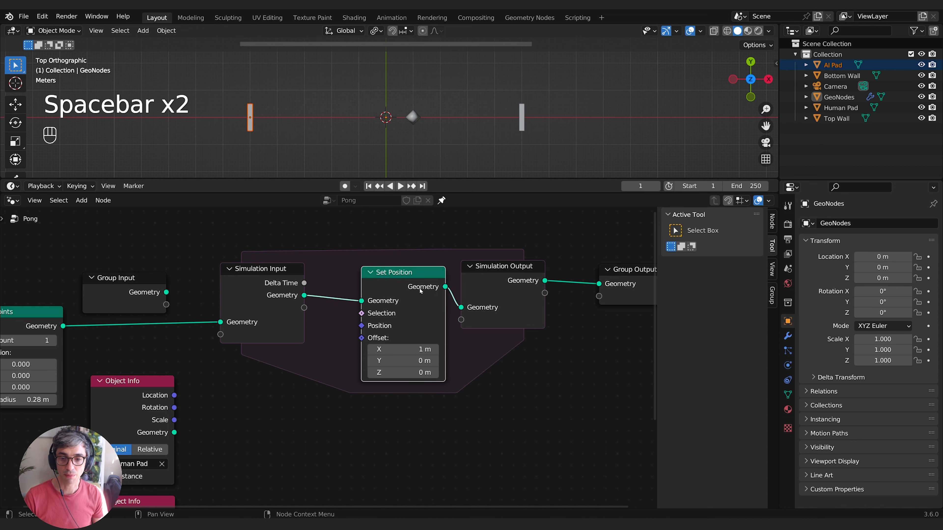
key(space)
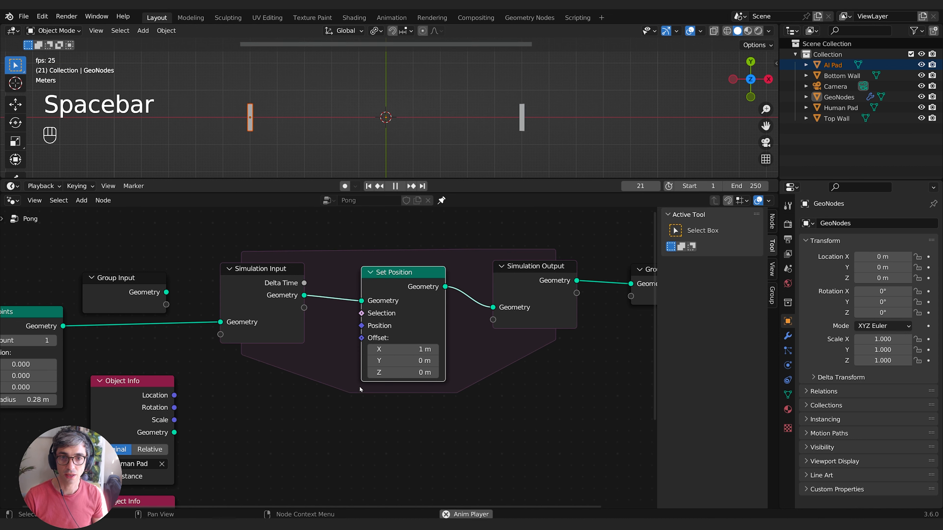
key(space)
click(369, 186)
key(space)
key(space)
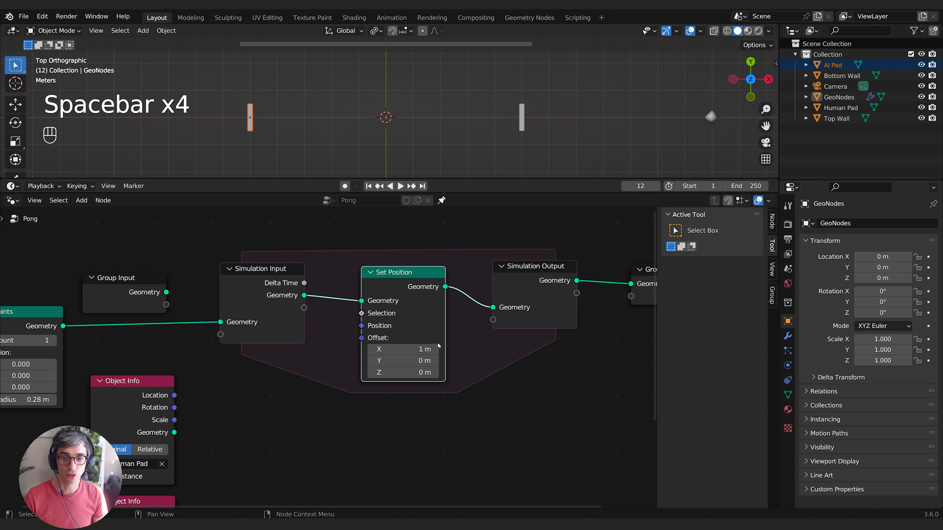
- Set the Set Position X offset to 0.1 m and replay the animation from the first frame
click(398, 349)
text(0.1)
key(Return)
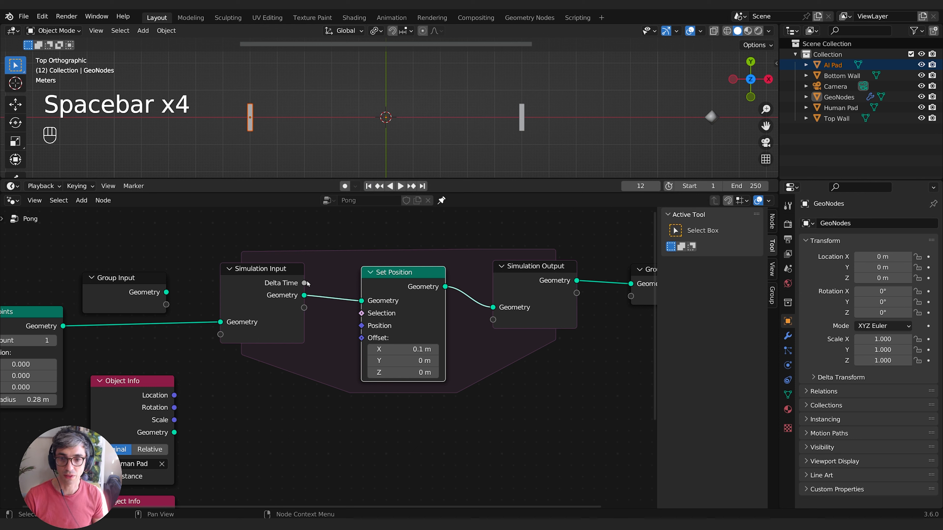
click(368, 187)
key(space)
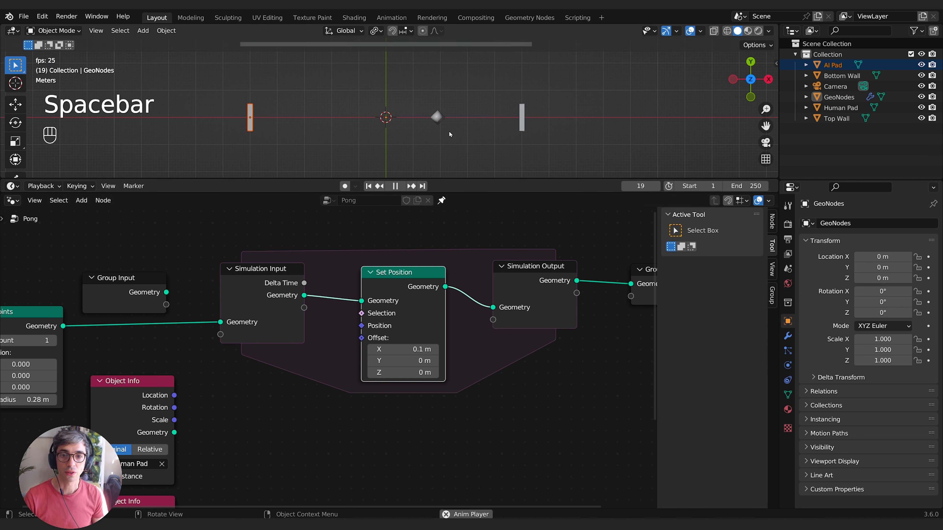
key(space)
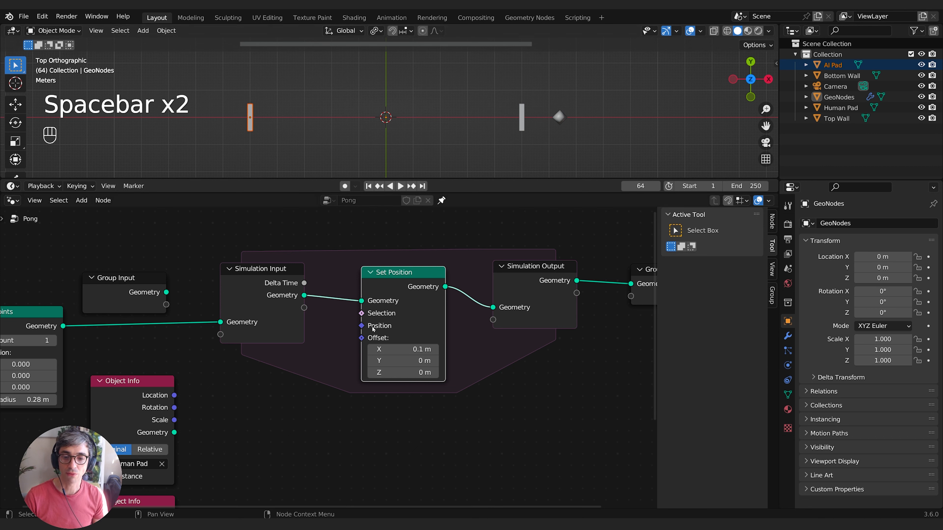
key(shift+a)
click(268, 305)
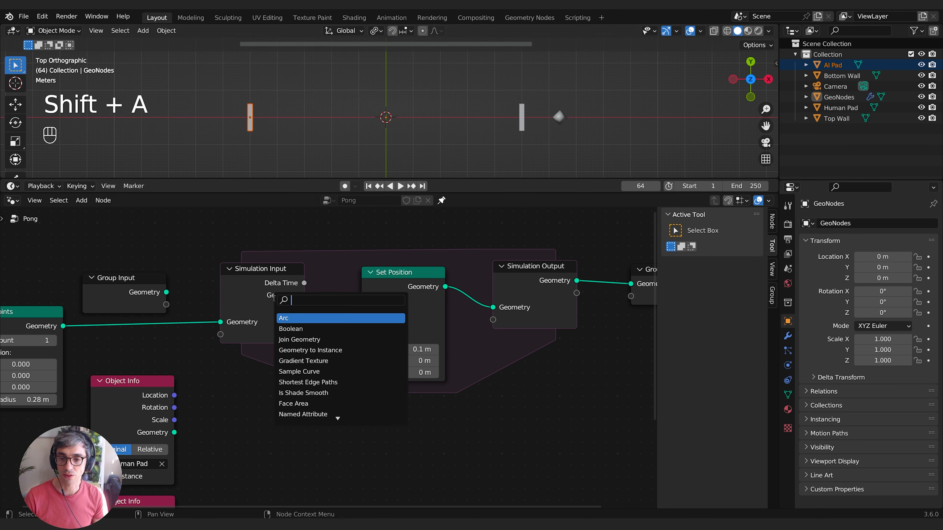
text(e)
key(Escape)
- Add a Vector node inside the simulation zone and connect it to the Position input of Set Position
key(shift+a)
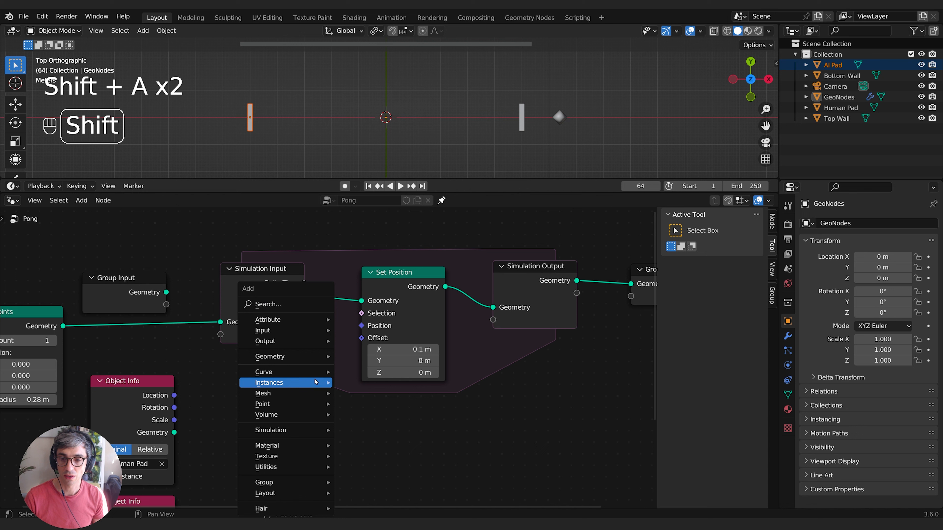
click(275, 305)
text(vec)
click(304, 321)
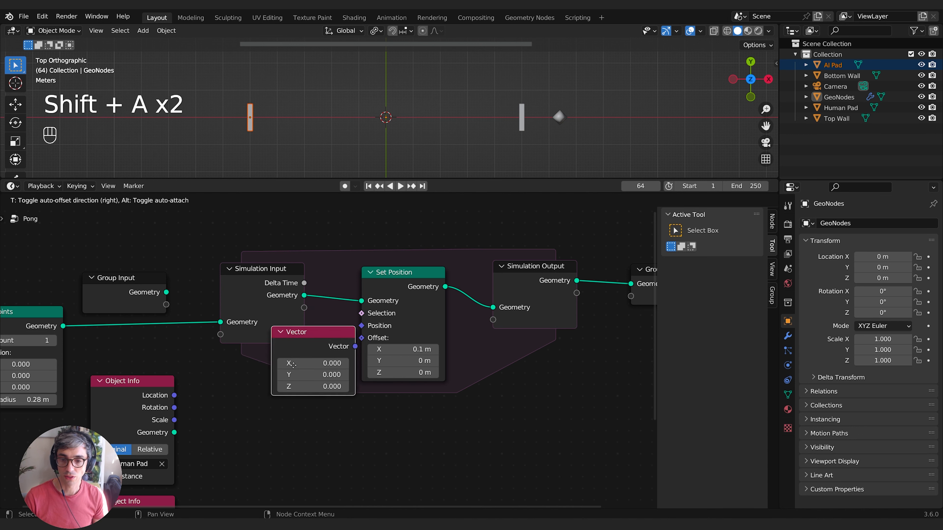
click(301, 337)
drag(345, 351, 361, 326)
- Set the Vector node's X value to 0.1
double_click(316, 368)
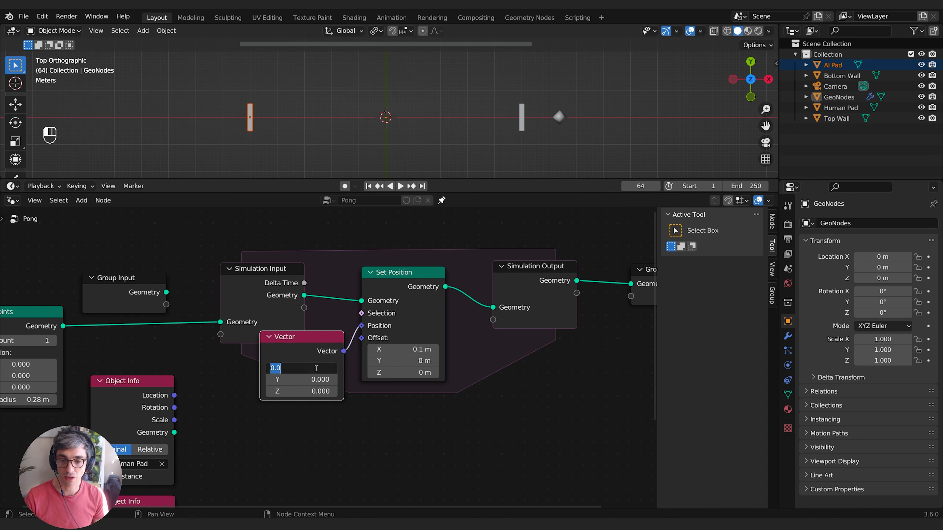
text(0.1)
key(Return)
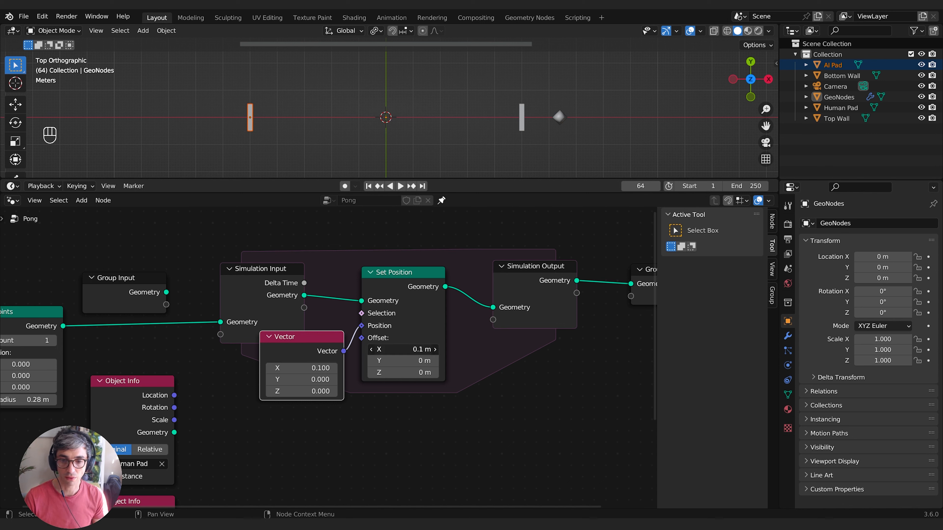
- Set the Set Position X offset to 0 m, replay the animation from the first frame, and move the Vector node aside
double_click(385, 351)
text(0)
key(Return)
click(368, 186)
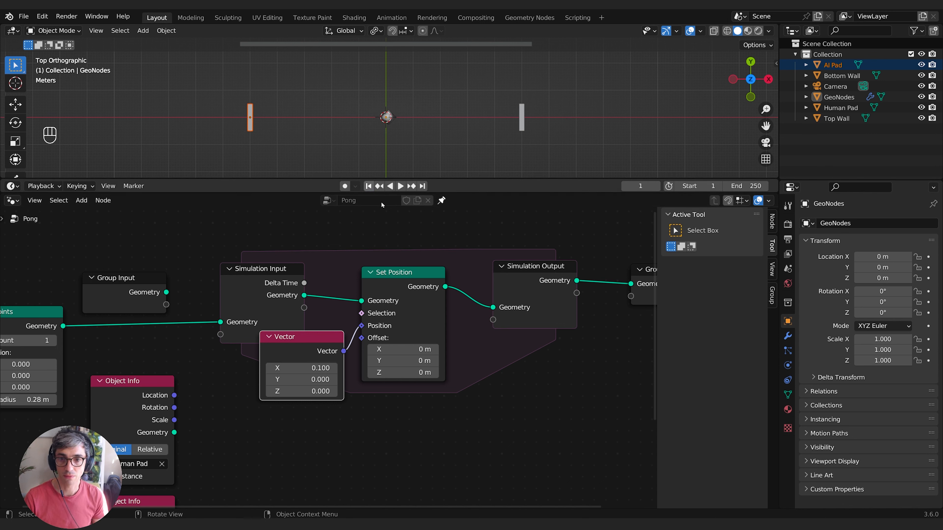
key(space)
key(space)
drag(277, 360, 254, 382)
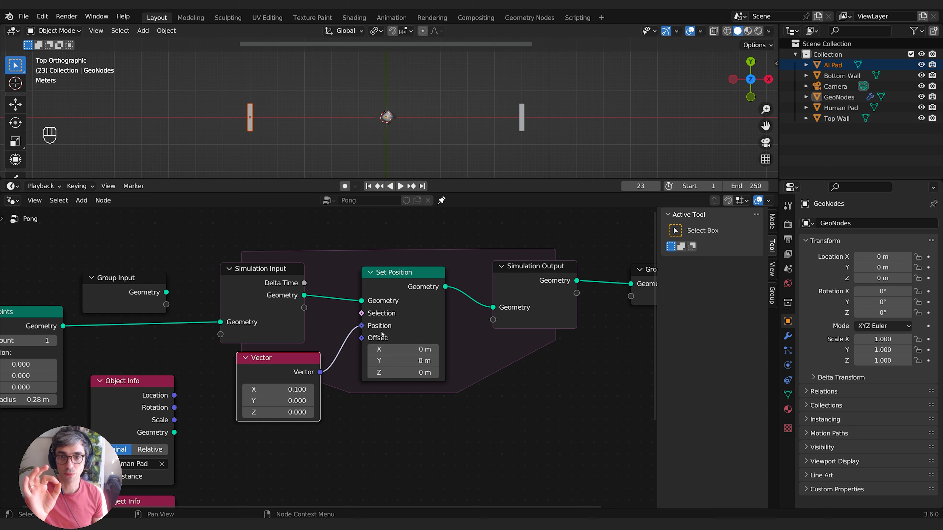
- Set the Set Position X offset to 0.1 m with the Vector node still connected to Position
click(399, 353)
text(.1)
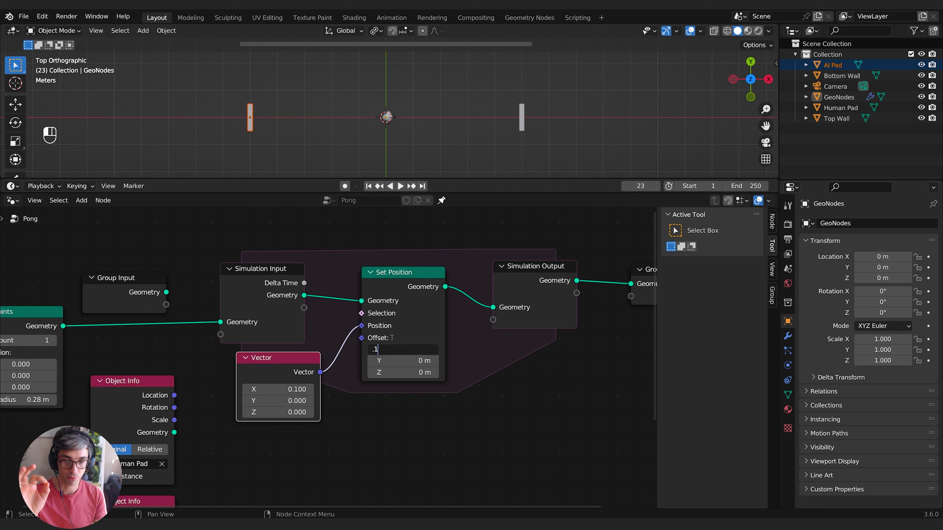
key(Return)
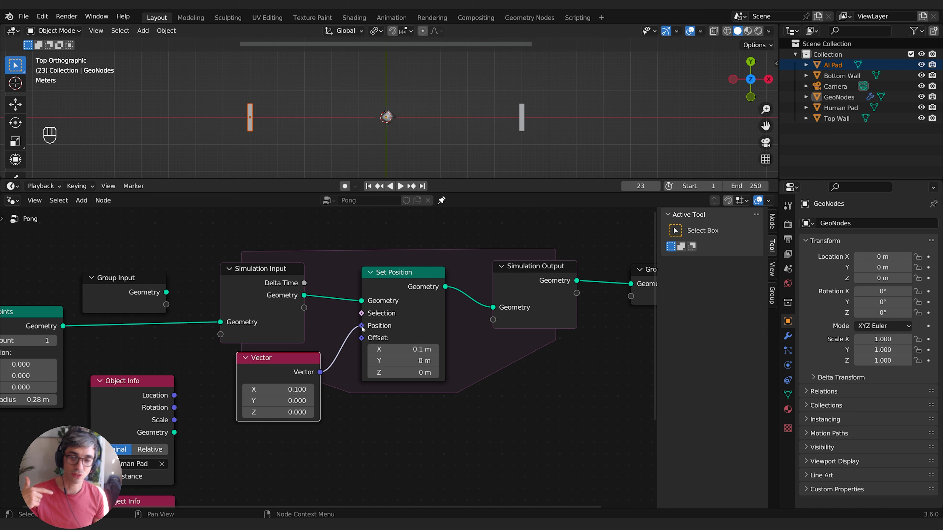
- Disconnect and delete the Vector node, and reset the Set Position X offset to 0 m
click(352, 341)
drag(361, 326, 333, 351)
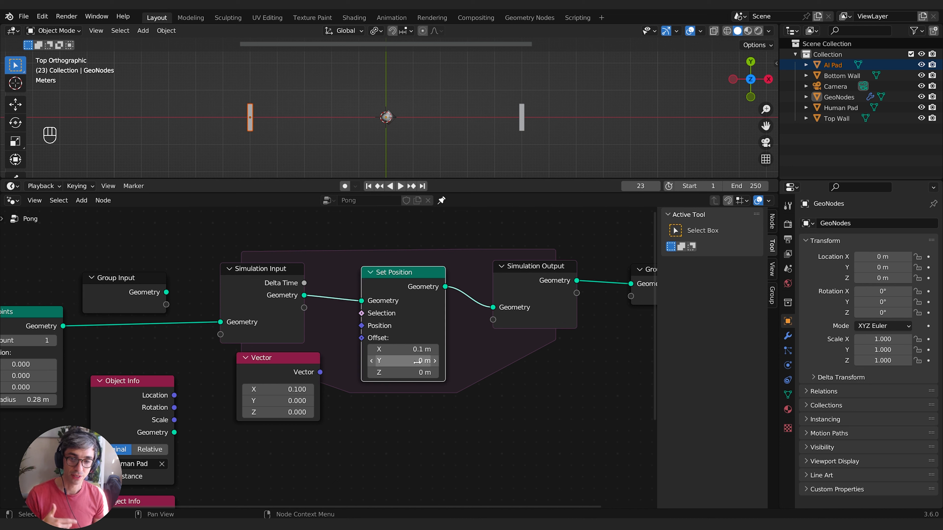
click(285, 383)
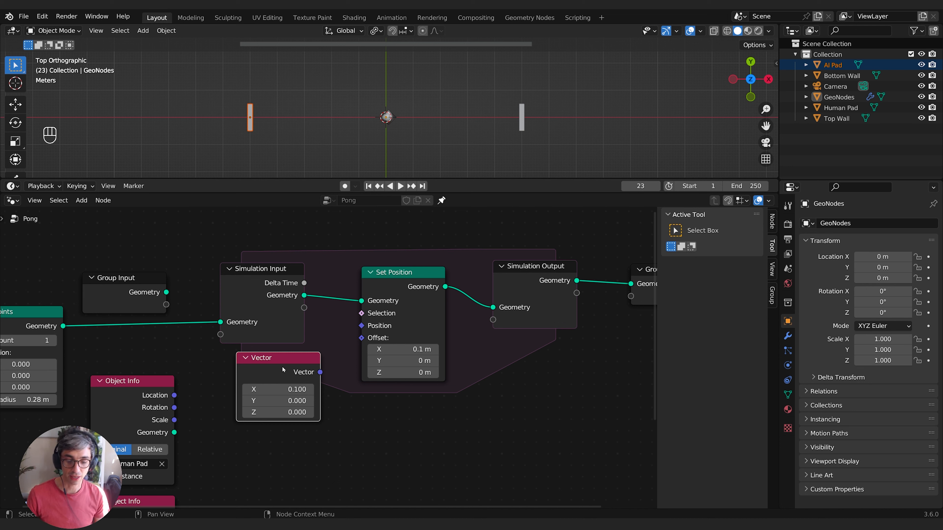
key(Delete)
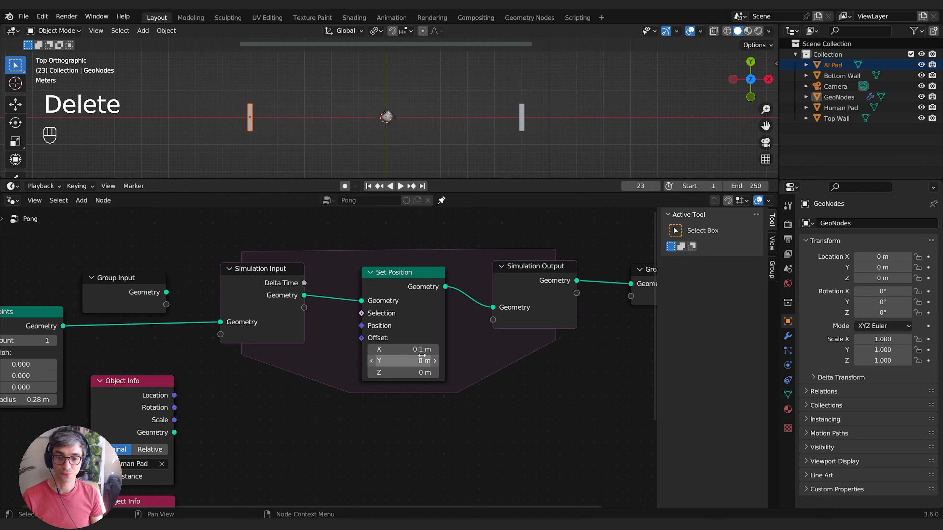
drag(422, 349, 414, 346)
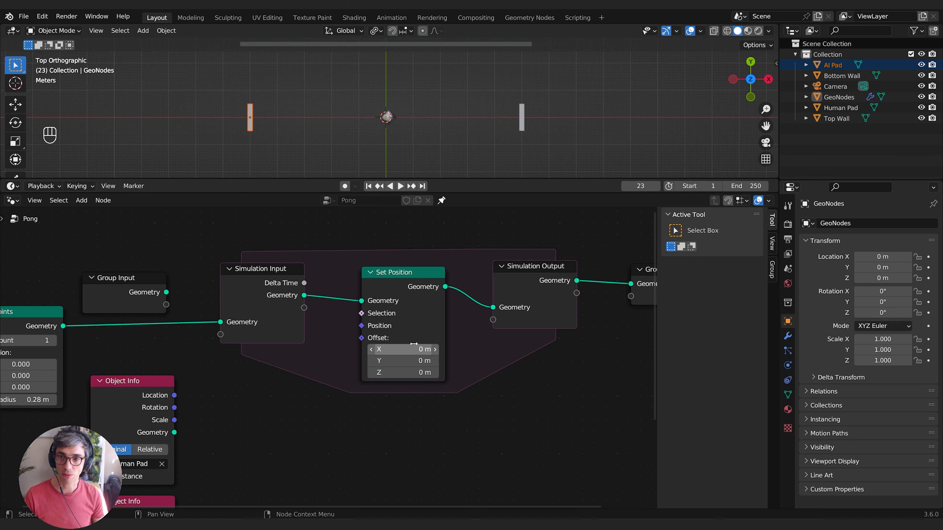
click(328, 137)
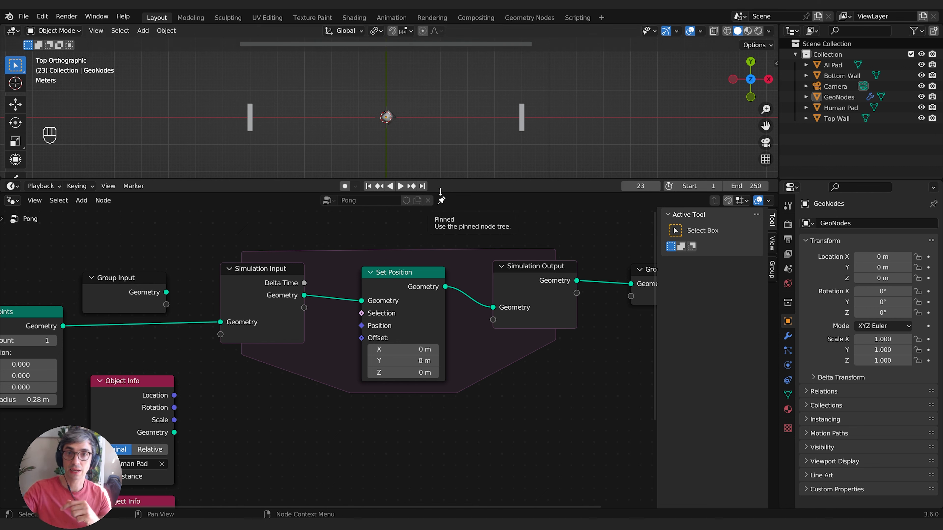
- Move both Object Info nodes well below the Points node and shift Group Input up and away from the node chain
scroll(305, 459, down, 4)
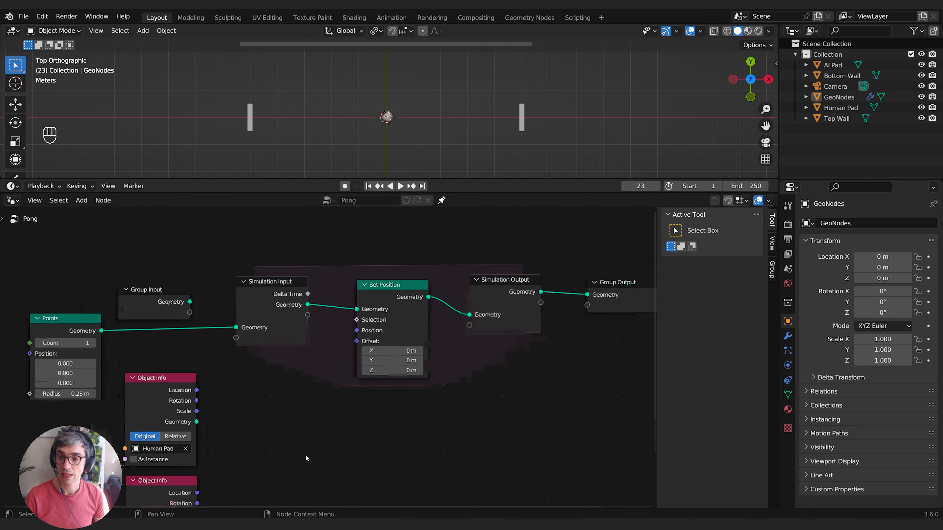
middle_drag(331, 420, 438, 300)
drag(279, 376, 224, 482)
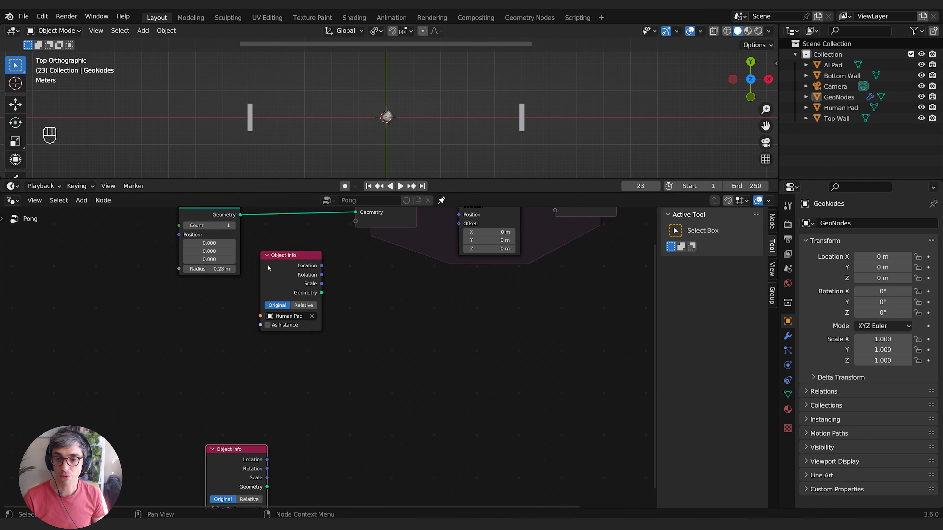
drag(285, 276, 230, 379)
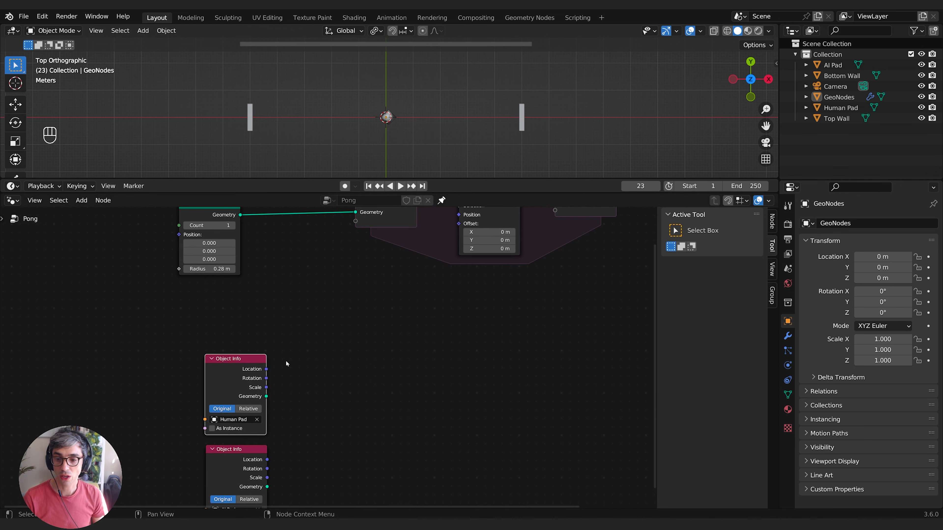
click(250, 117)
middle_drag(349, 279, 345, 365)
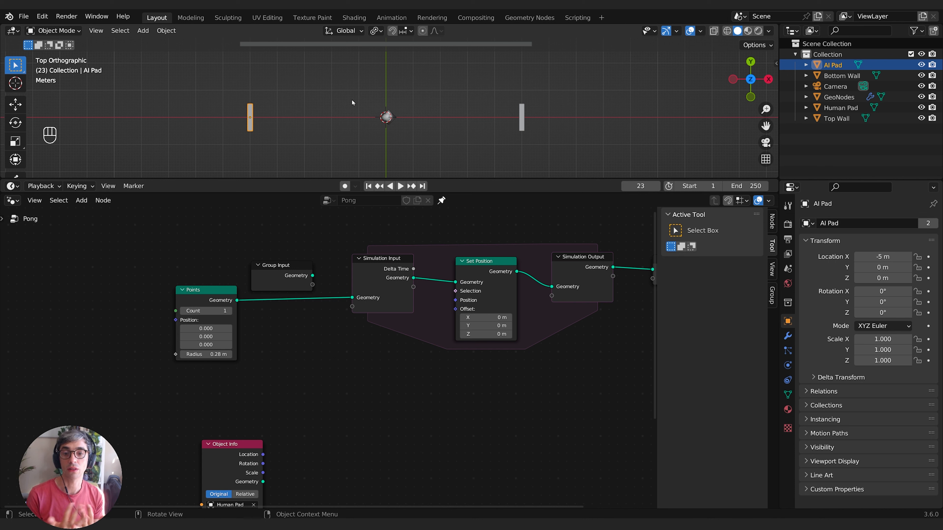
drag(290, 270, 103, 235)
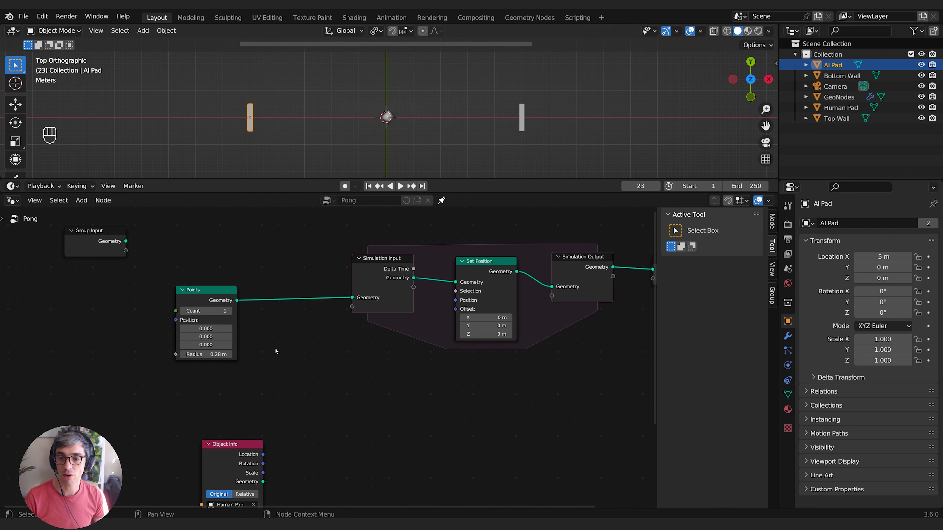
- Make room beside the Points node and insert a Store Named Attribute node between Points and Simulation Input
drag(224, 304, 206, 304)
key(shift+a)
click(242, 303)
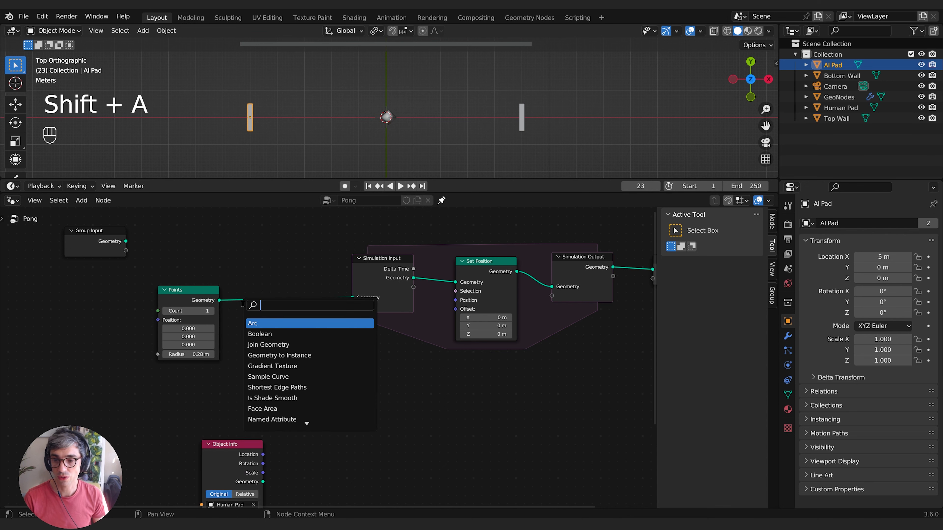
key(shift+a)
mouse_move(223, 320)
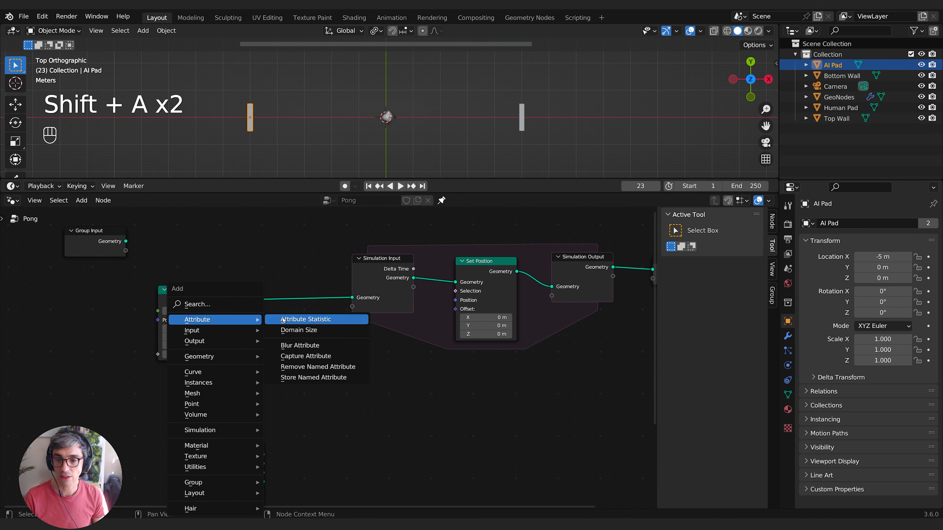
click(315, 377)
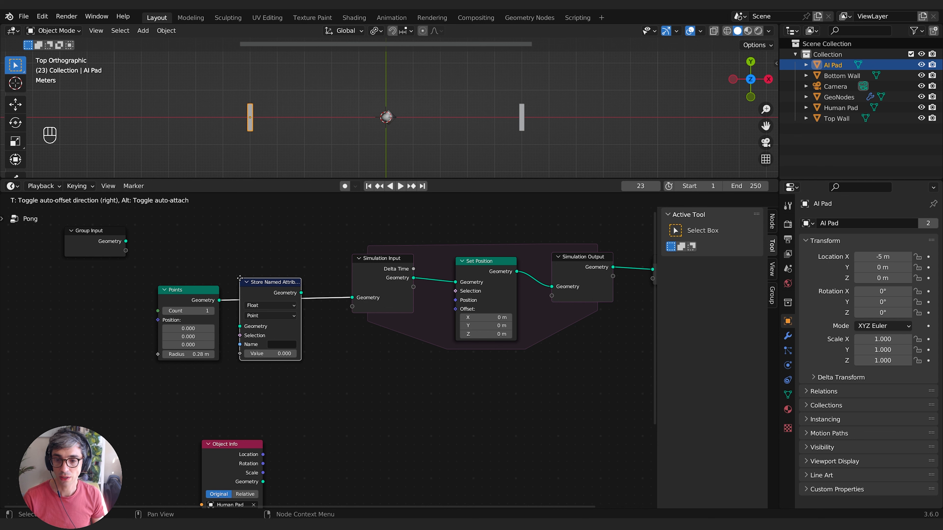
click(254, 279)
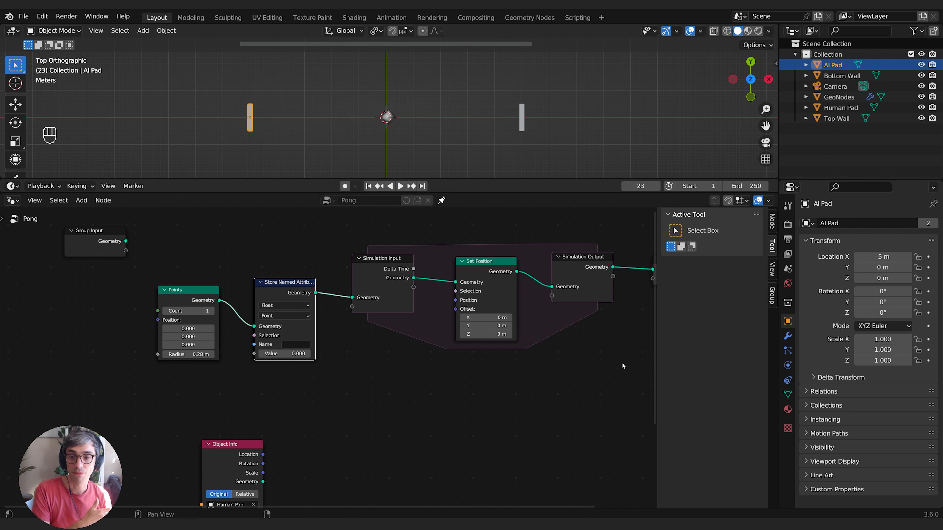
- Name the stored attribute "velocity" and set its data type to Vector
click(298, 344)
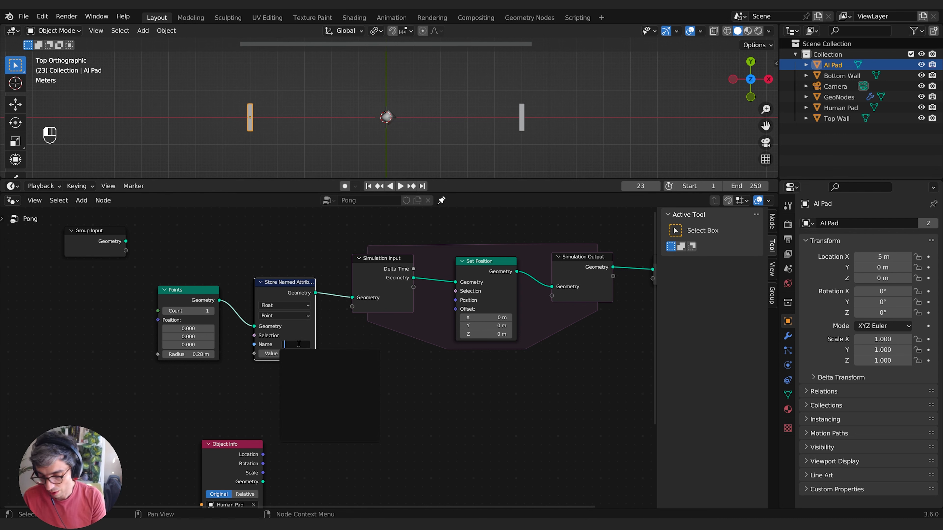
text(velocity)
key(Return)
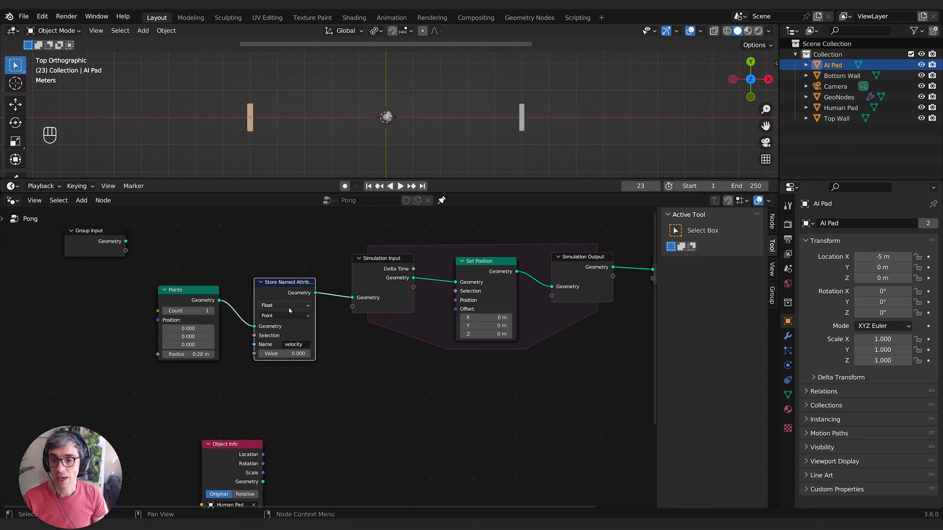
click(297, 305)
click(286, 325)
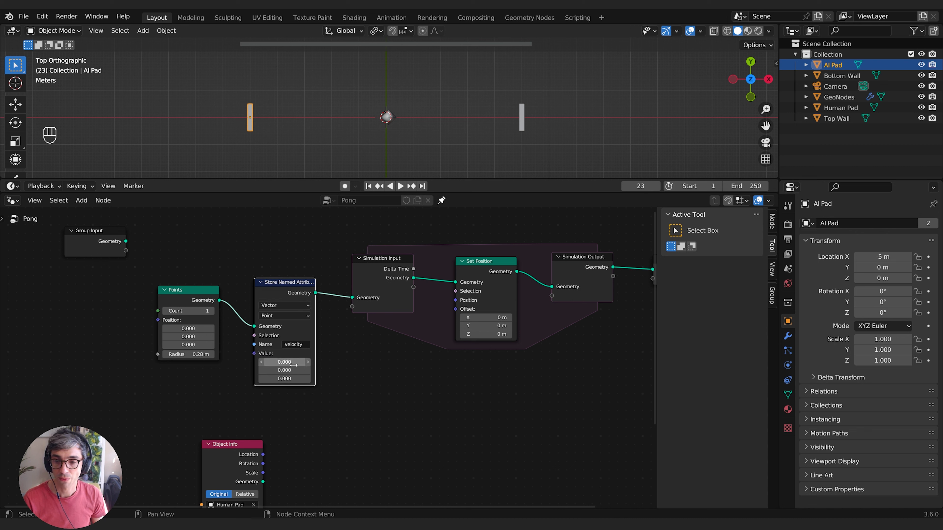
- Set the X component of the stored velocity value to -0.2
click(282, 361)
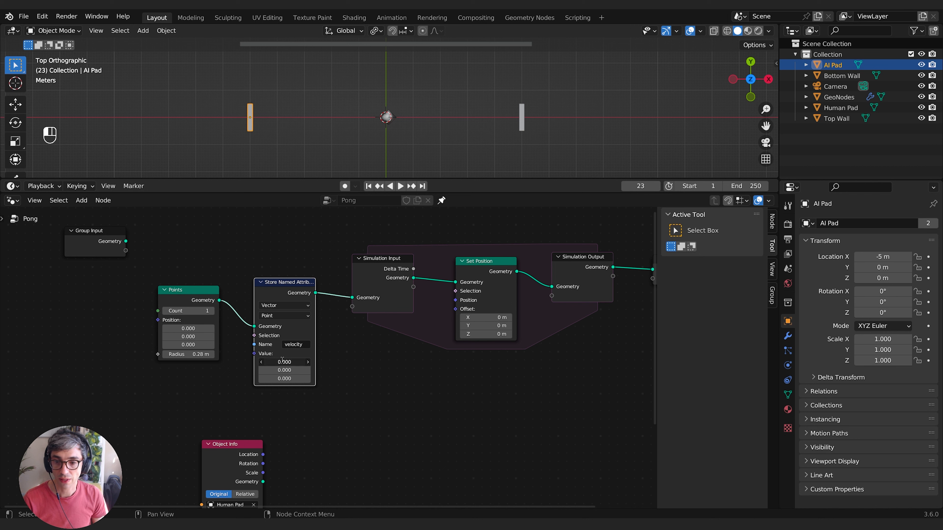
text(-0.1)
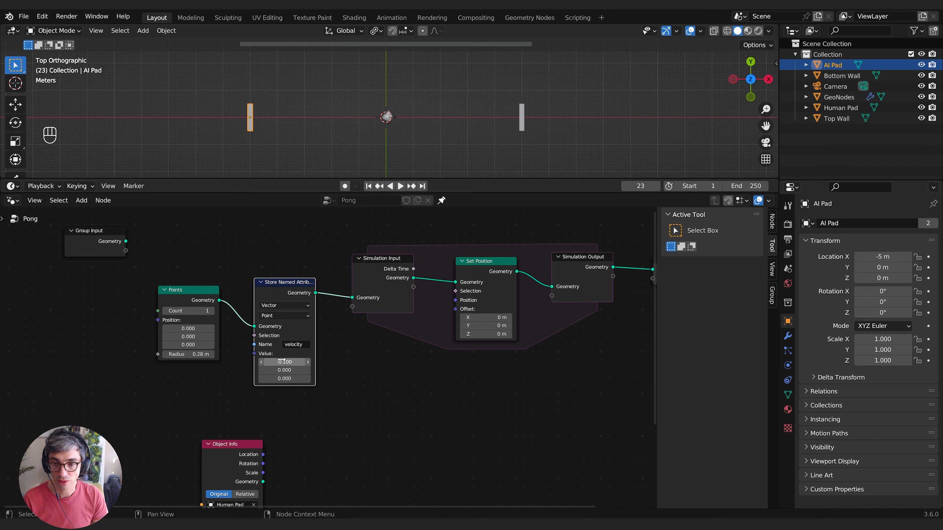
key(Return)
click(277, 362)
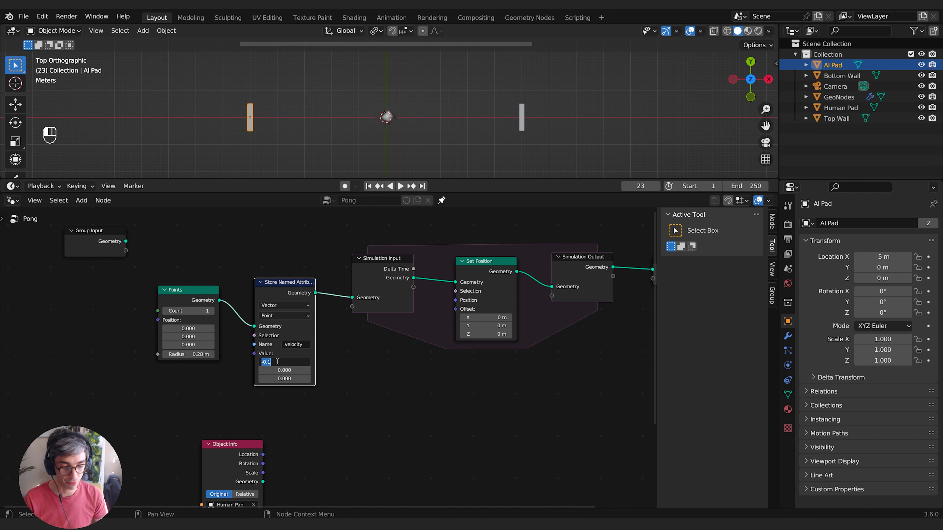
text(0.2)
key(Return)
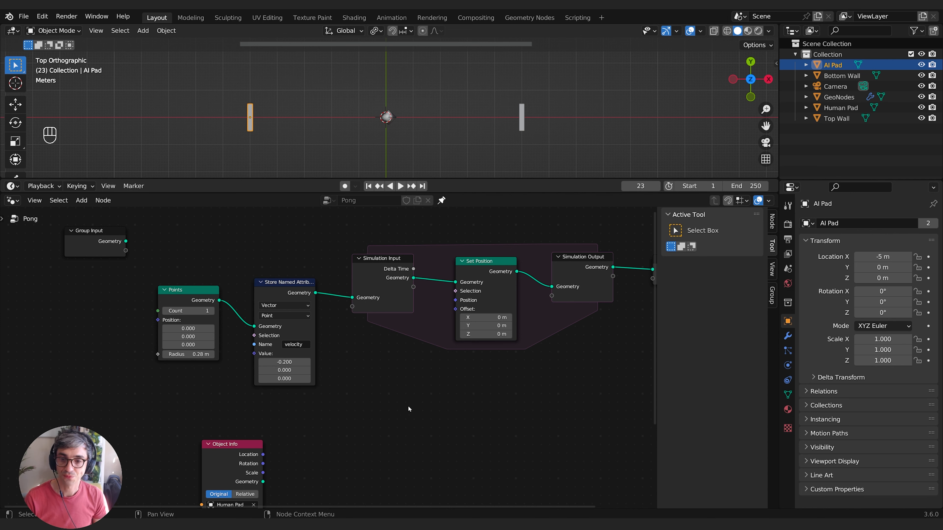
middle_drag(415, 393, 373, 396)
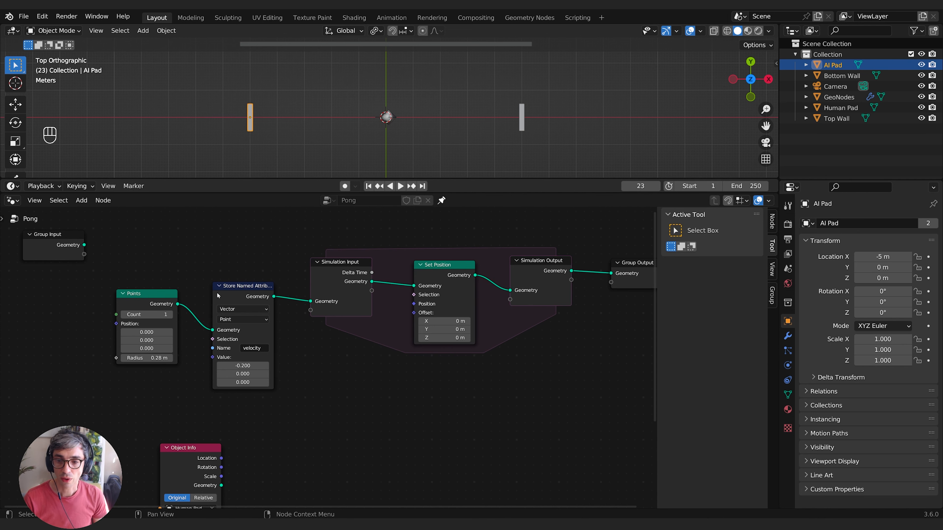
key(shift+a)
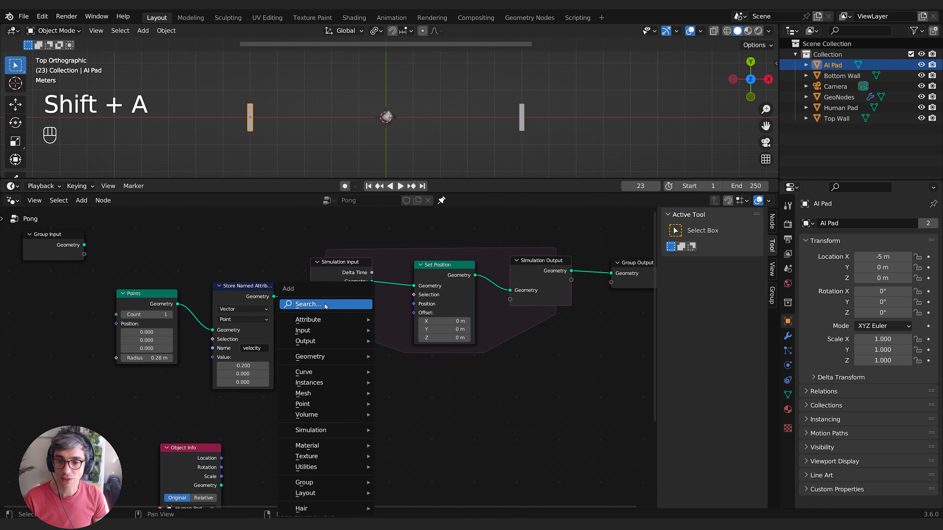
key(Escape)
key(shift+a)
mouse_move(309, 322)
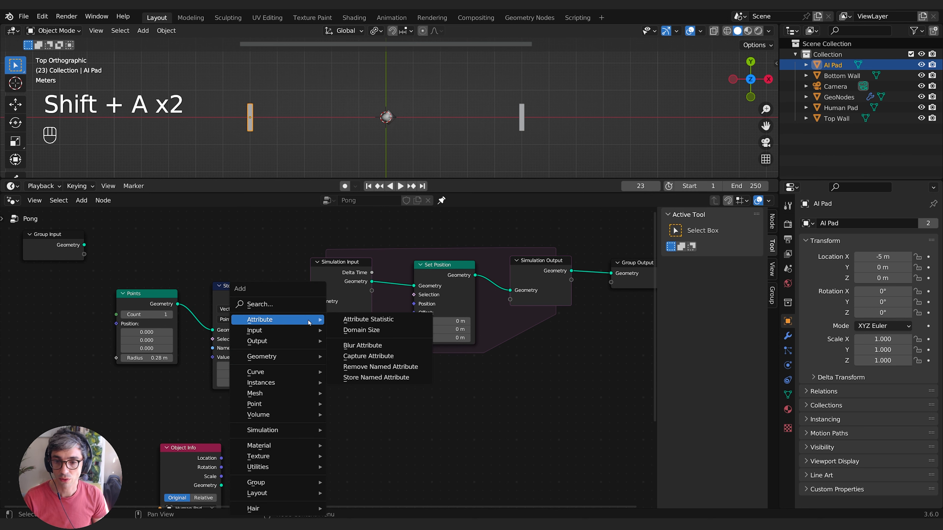
click(390, 357)
click(362, 377)
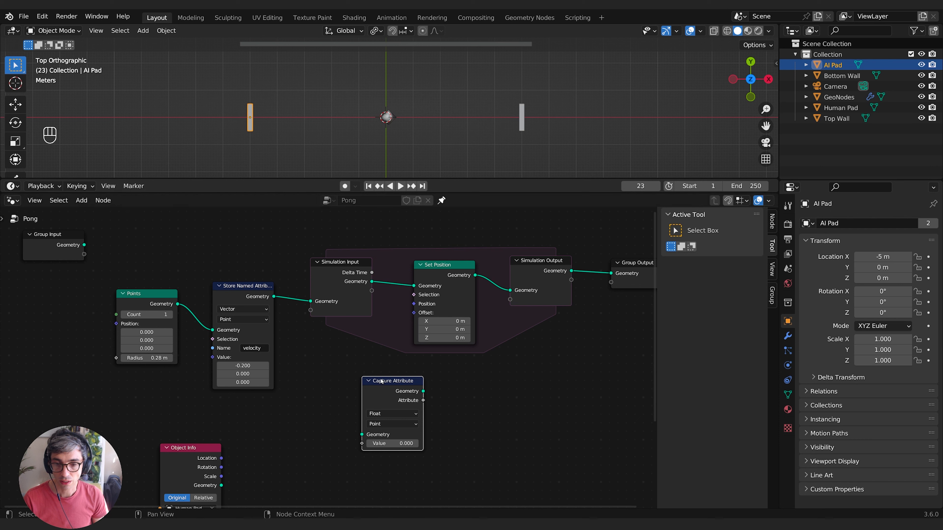
key(x)
- Add a Named Attribute node below the simulation zone and set its data type to Vector
key(shift+a)
mouse_move(311, 308)
text(named)
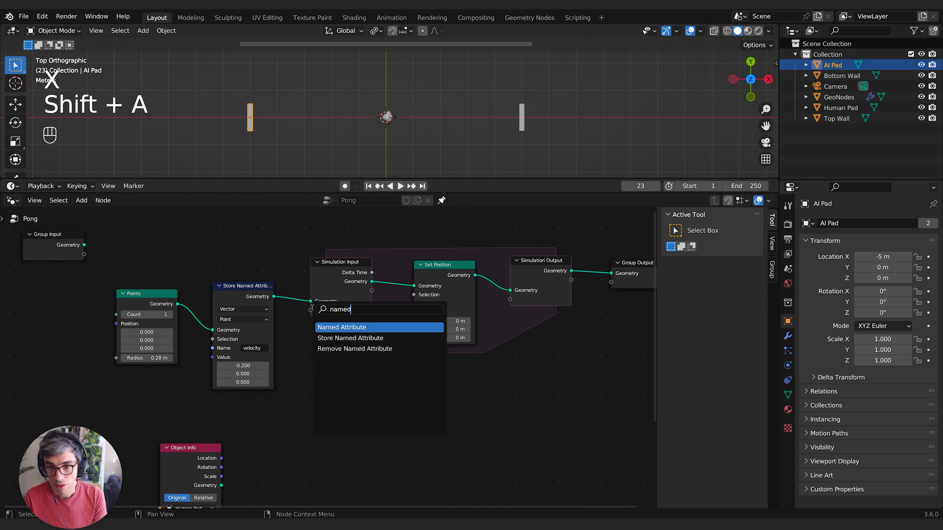
key(Return)
click(299, 418)
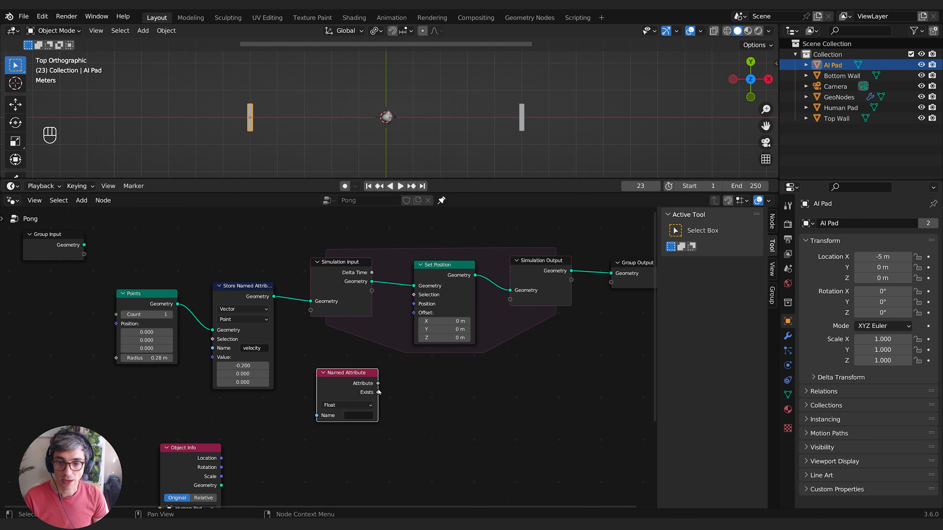
click(347, 408)
click(349, 434)
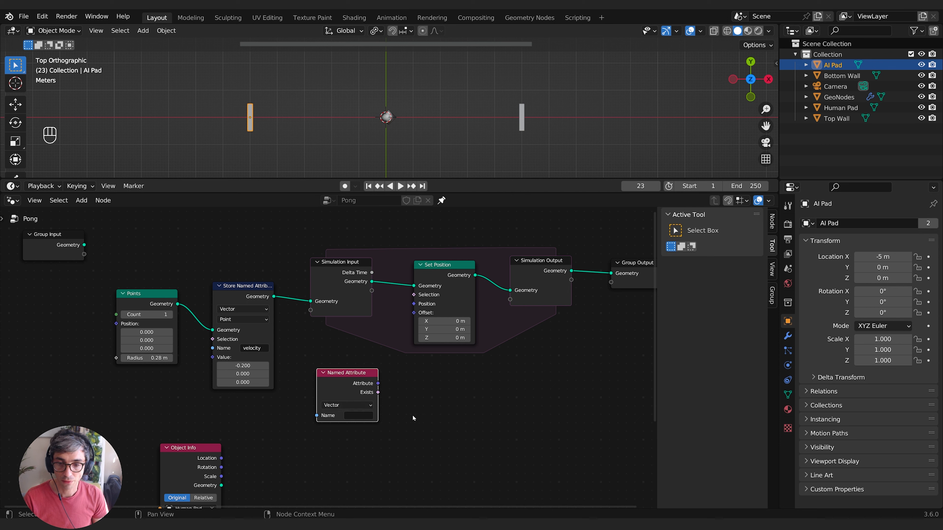
drag(349, 383, 349, 366)
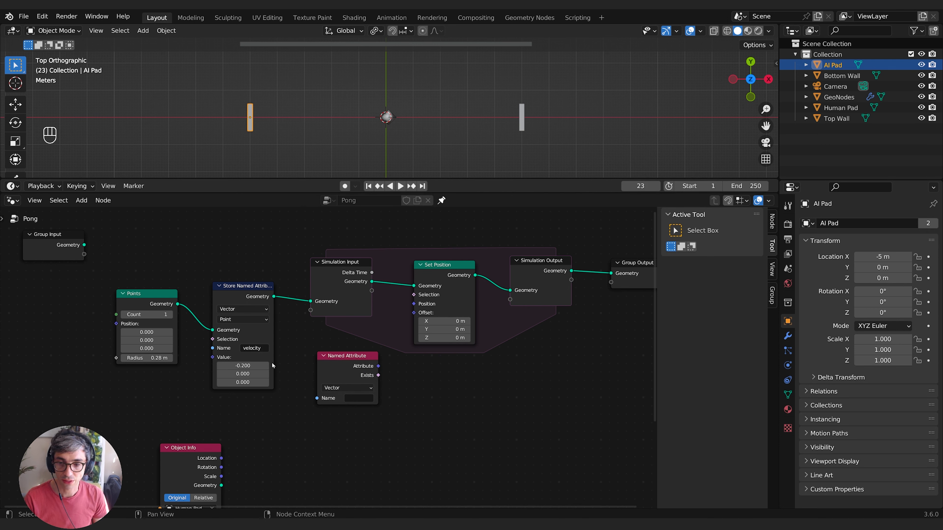
- Copy the name "velocity" from Store Named Attribute into the Named Attribute node and position that node below Set Position's input side
key(ctrl+c)
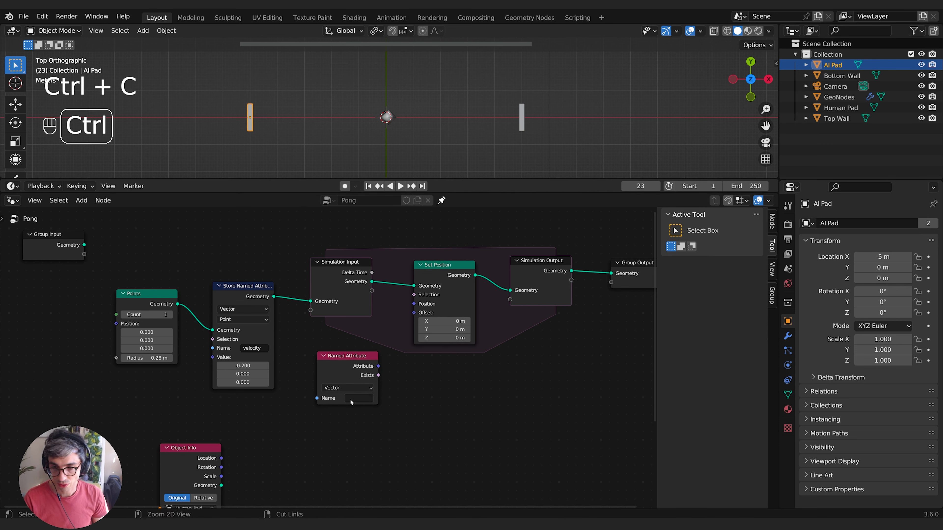
key(ctrl+v)
middle_drag(416, 400, 335, 422)
drag(296, 391, 303, 389)
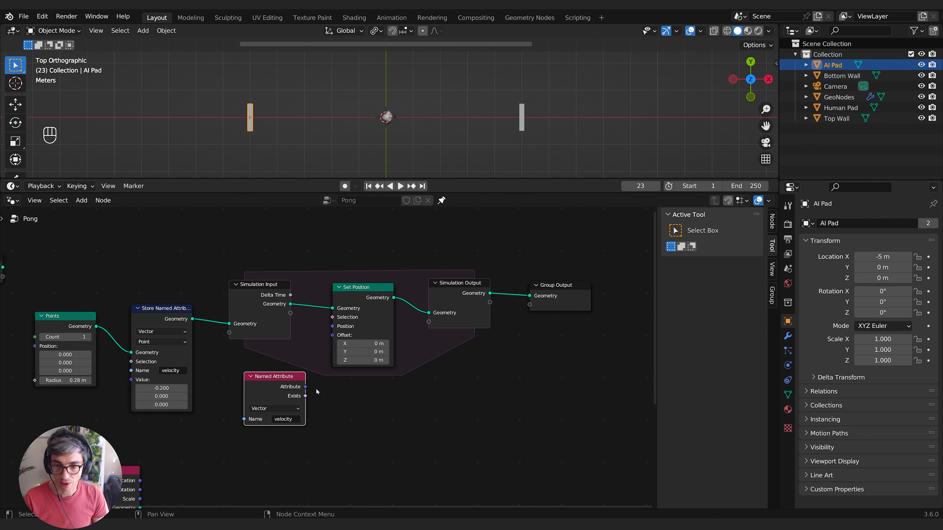
- Connect the velocity Named Attribute's Attribute output to the Offset input of Set Position
mouse_move(306, 387)
mouse_down()
mouse_move(332, 335)
mouse_move(298, 378)
mouse_up()
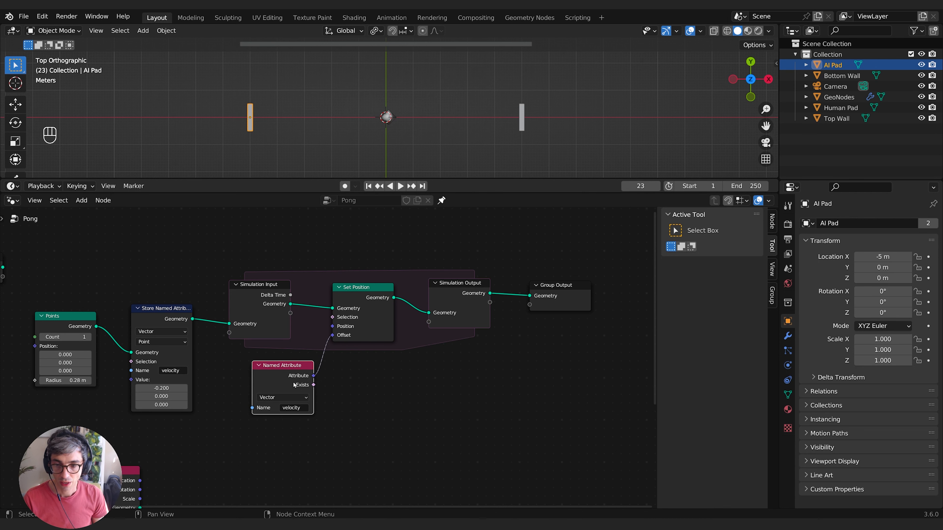
middle_drag(360, 384, 413, 372)
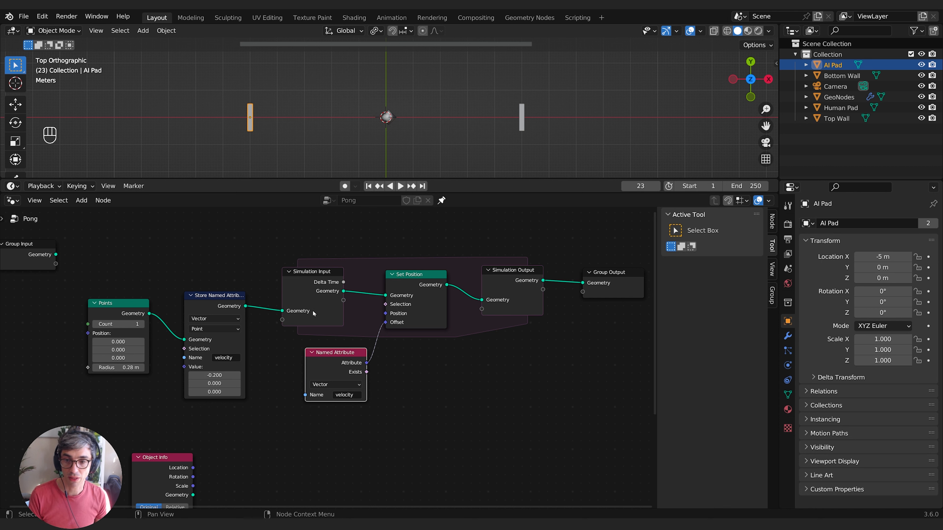
middle_drag(452, 411, 391, 424)
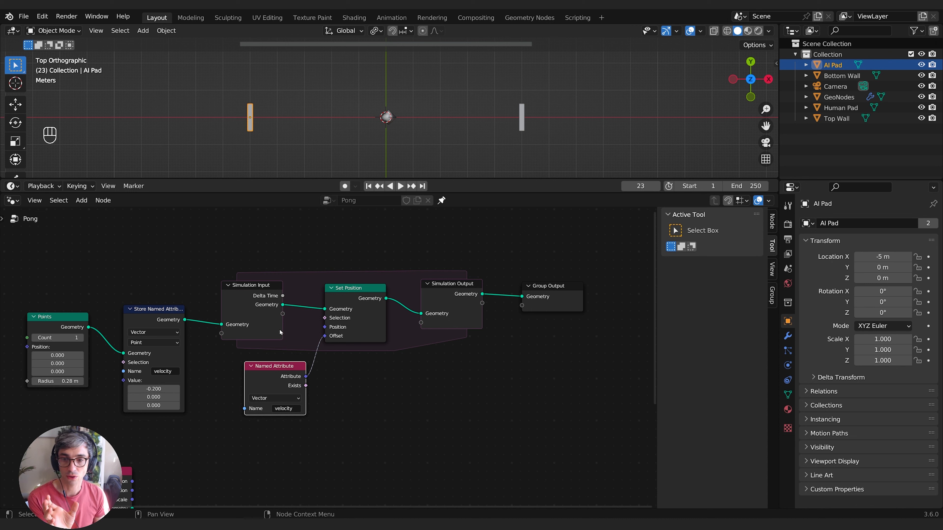
- Play the simulation from the first frame to check the ball's movement, stop it and return to frame 1
click(365, 404)
click(368, 185)
click(401, 186)
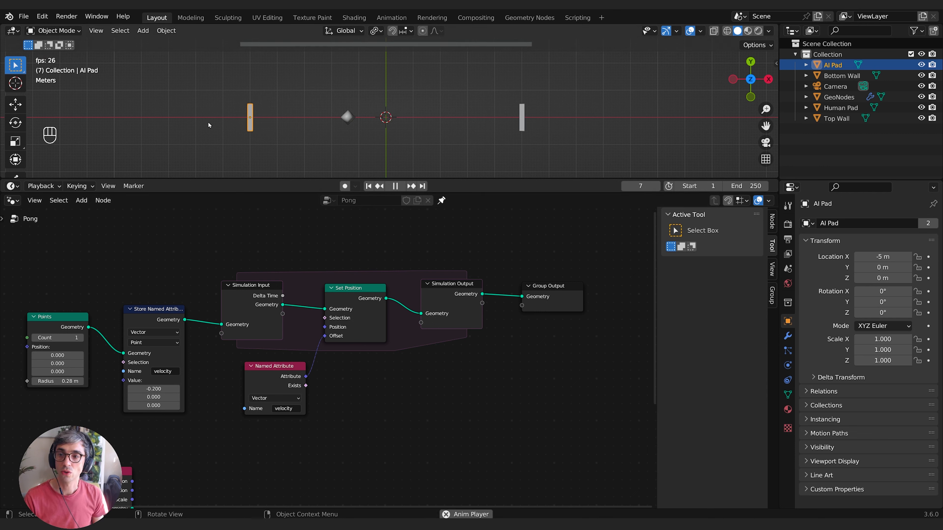
key(space)
click(368, 185)
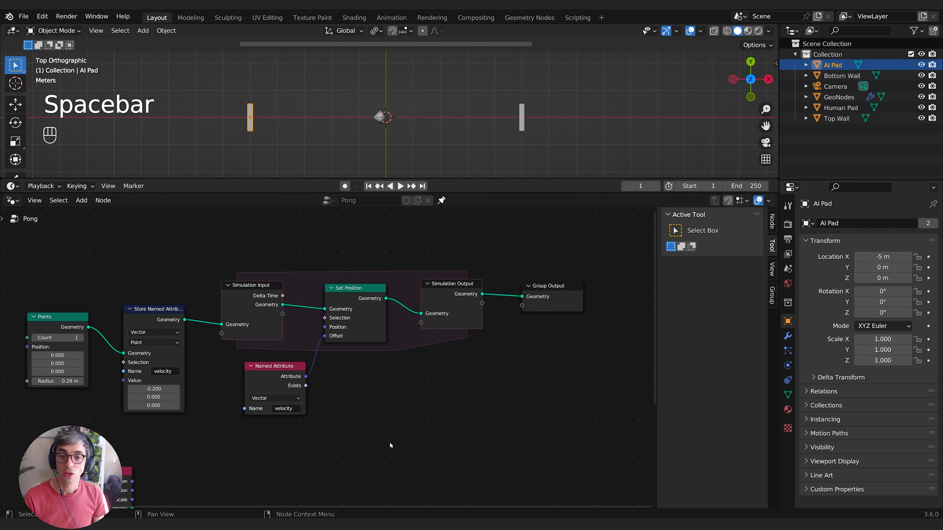
- Reposition the Human Pad Object Info node below the Points node and set its transform space to Relative
middle_drag(428, 419, 512, 385)
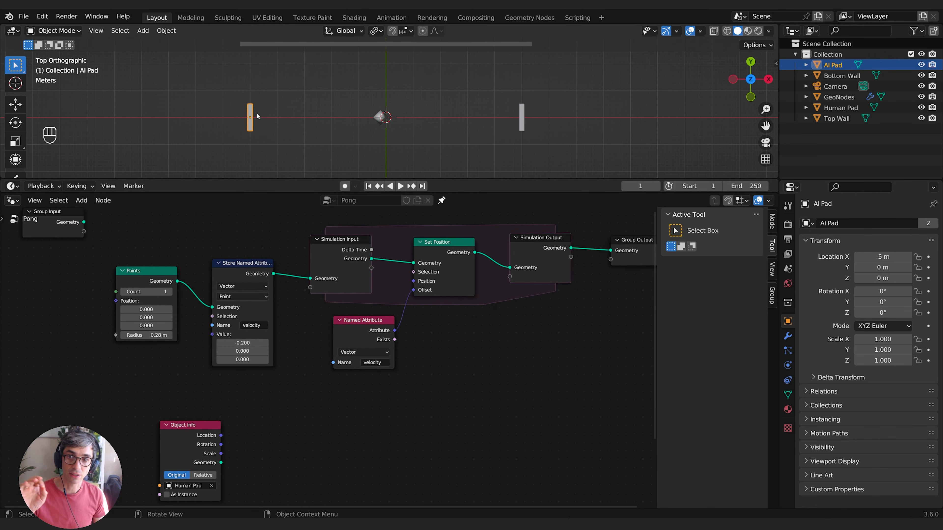
middle_drag(306, 395, 311, 352)
middle_drag(250, 432, 237, 355)
key(x)
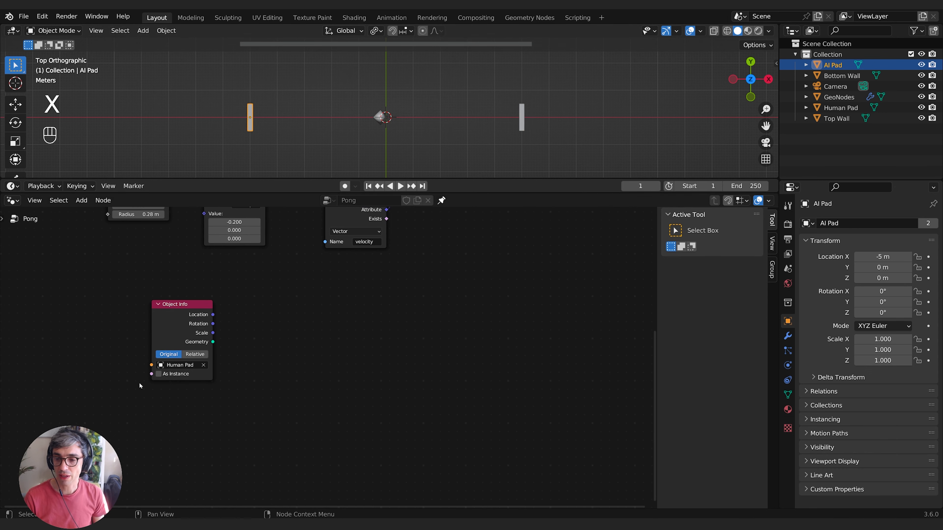
middle_drag(273, 315, 294, 377)
drag(206, 373, 195, 365)
middle_drag(301, 357, 297, 348)
scroll(294, 373, up, 1)
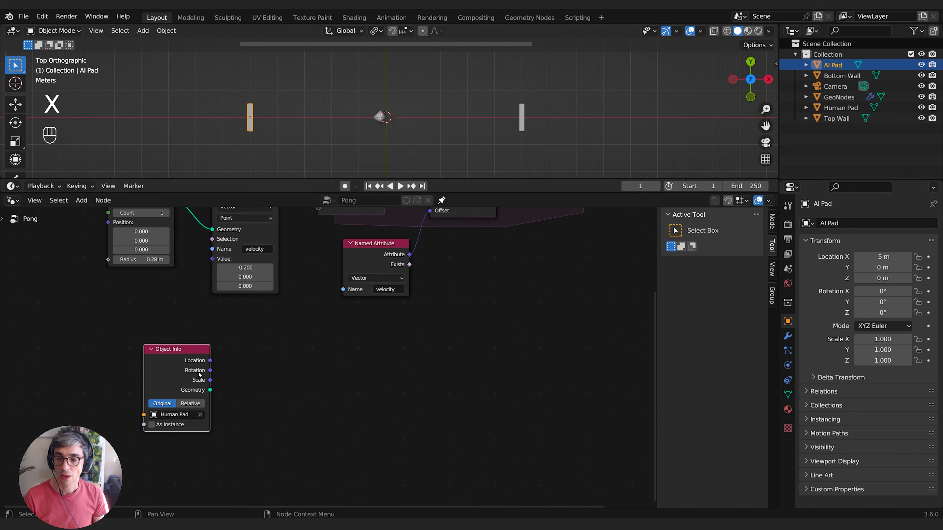
click(191, 405)
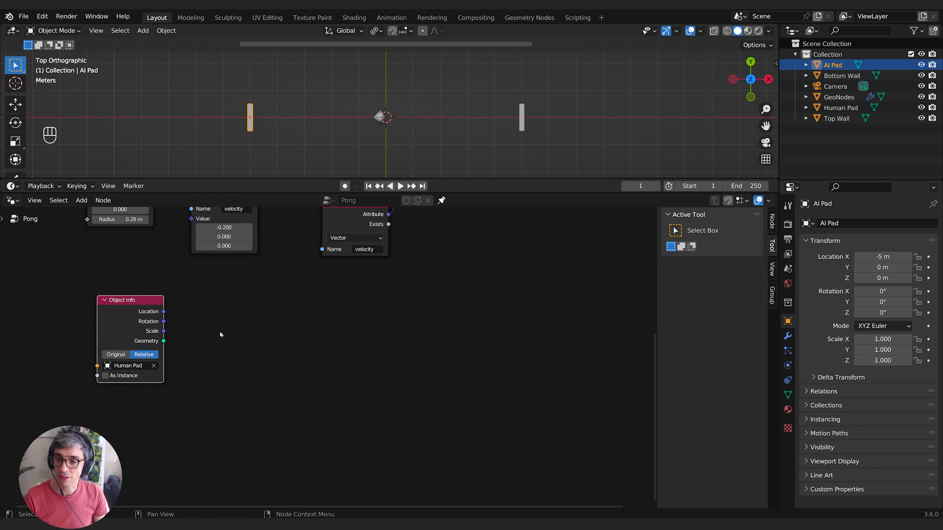
- Add an Attribute Statistic node beside the Human Pad Object Info node and feed it that node's Geometry output
middle_drag(224, 319, 213, 325)
key(shift+a)
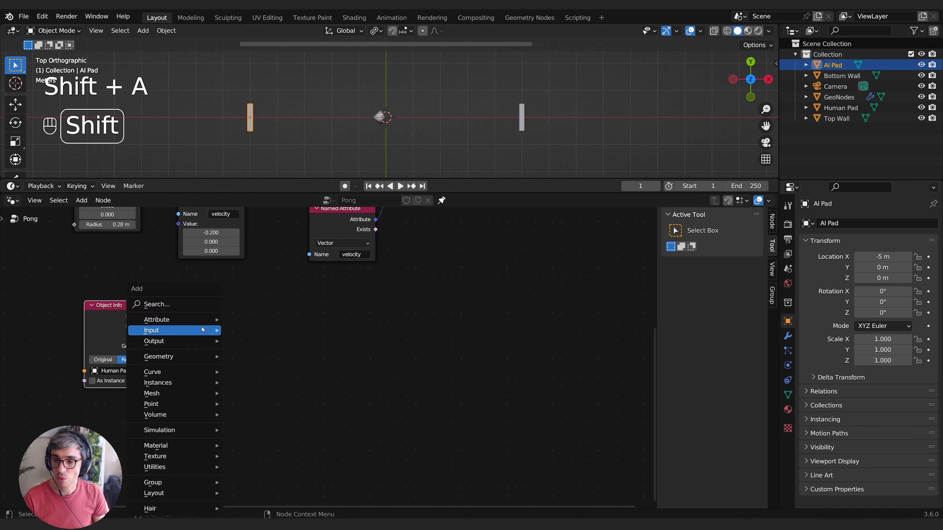
mouse_move(208, 321)
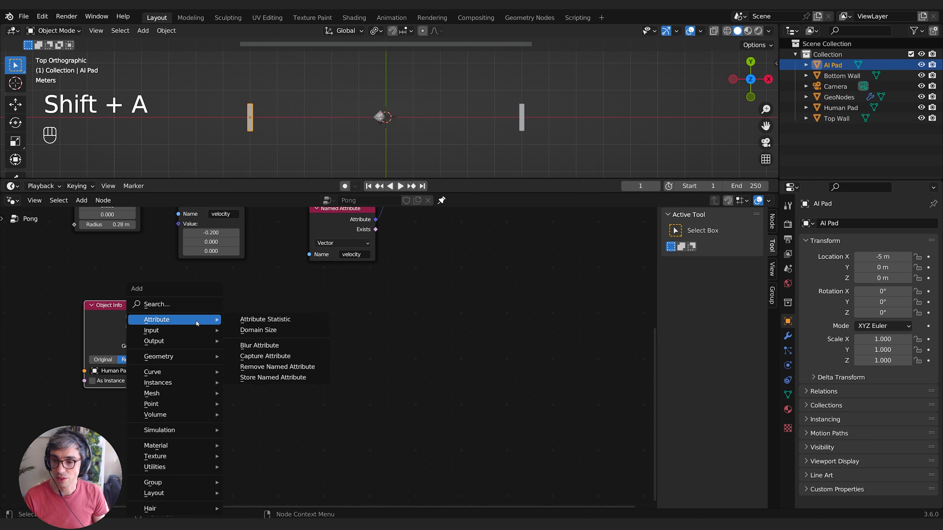
click(256, 321)
click(241, 327)
middle_drag(344, 337, 363, 324)
click(110, 292)
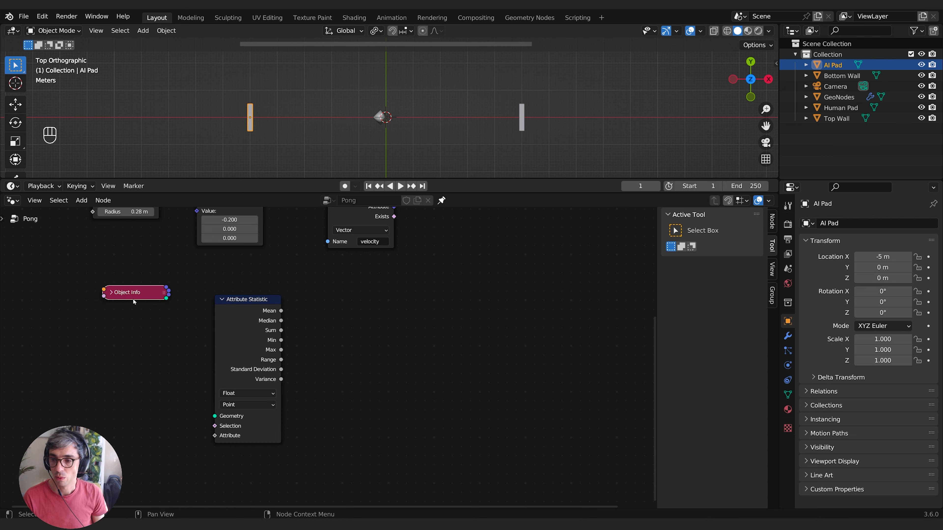
click(110, 293)
drag(121, 293, 101, 305)
drag(150, 345, 216, 416)
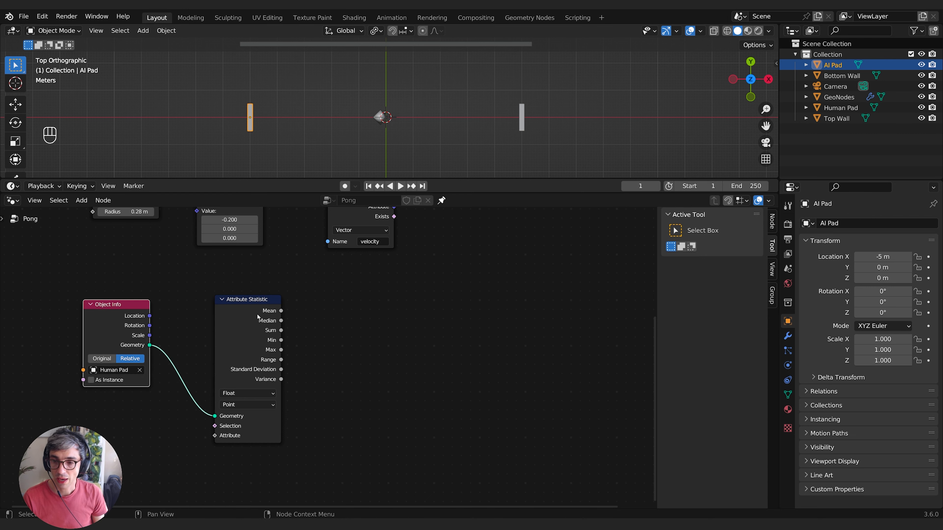
- Set the Attribute Statistic data type to Vector and move the node closer to Object Info
drag(258, 317, 228, 321)
click(220, 397)
click(215, 407)
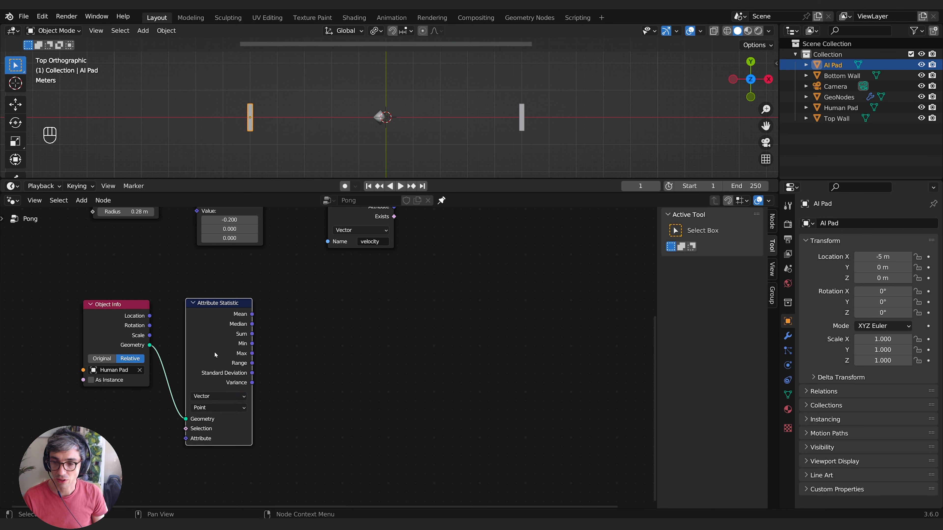
drag(214, 352, 210, 332)
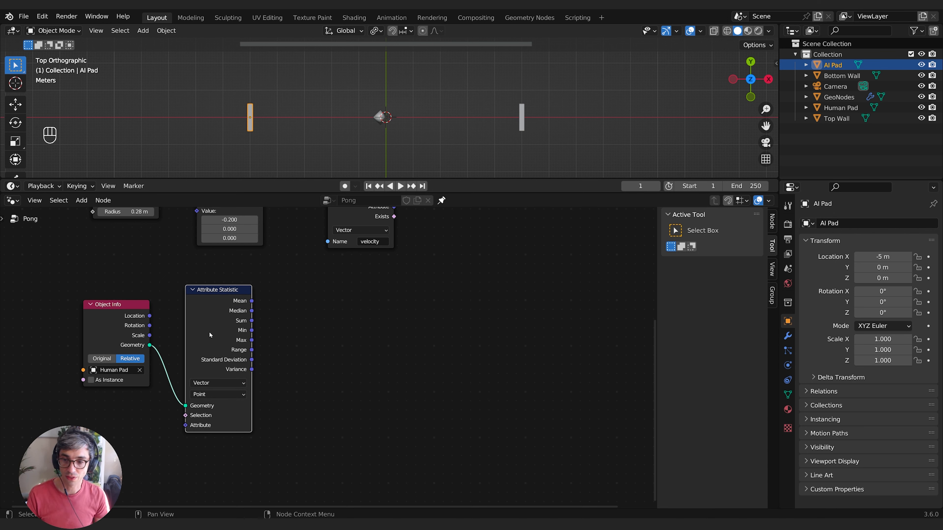
- Add a Position node below Object Info and connect it to the Attribute input of Attribute Statistic
click(130, 412)
key(shift+a)
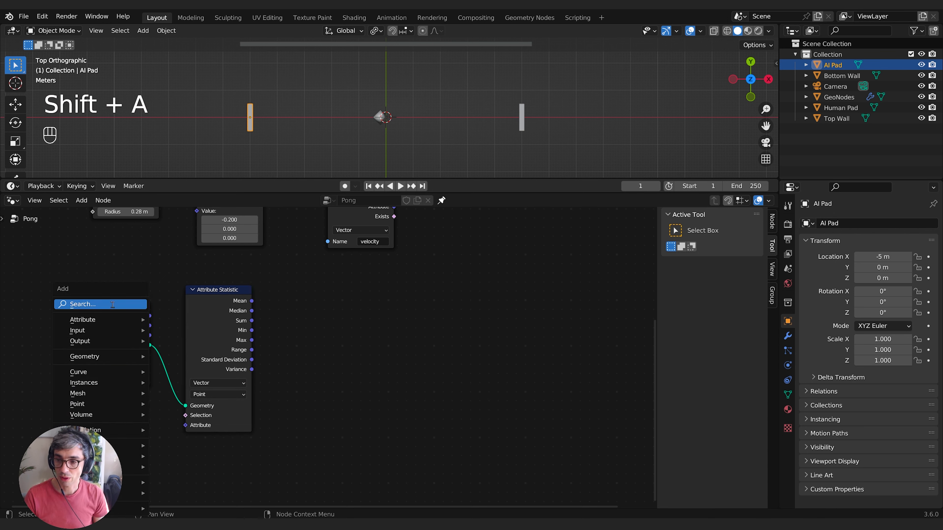
text(position)
key(Return)
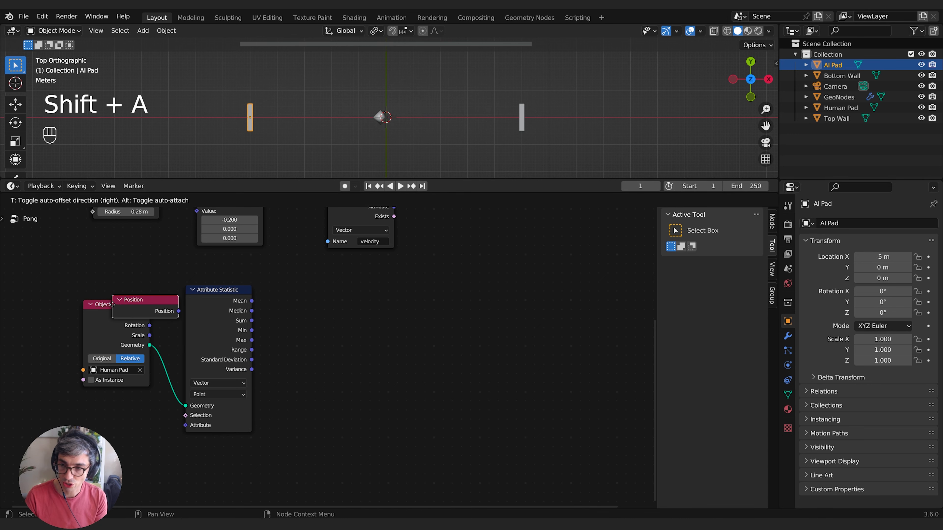
click(147, 408)
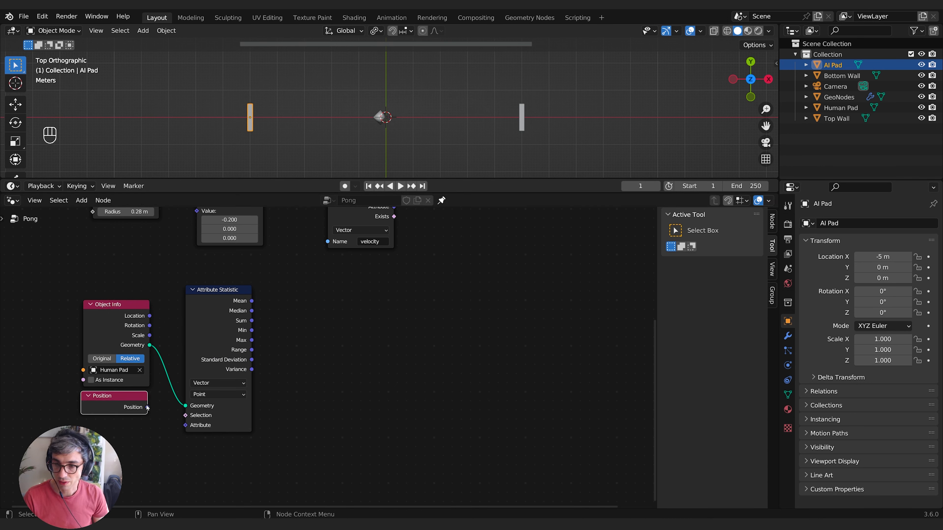
drag(147, 407, 126, 406)
drag(216, 313, 219, 328)
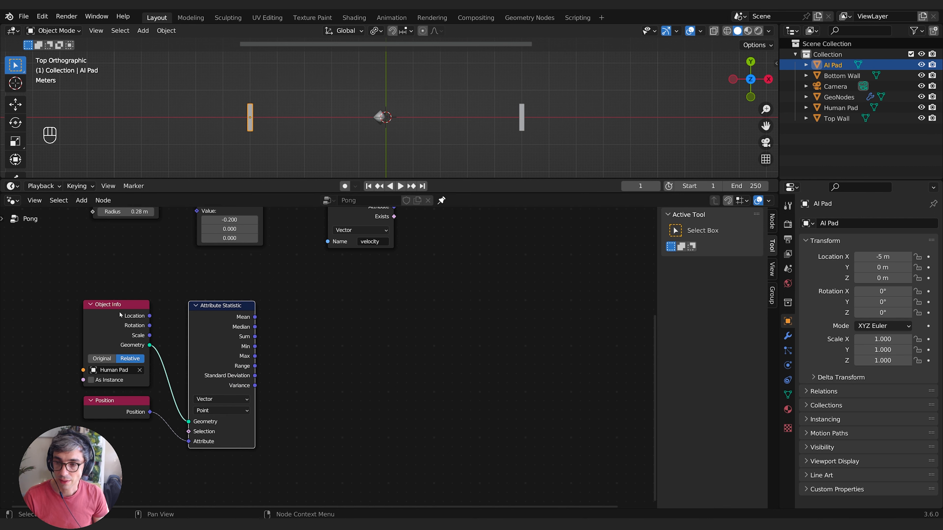
- Line up the Position node directly beneath Object Info, with Attribute Statistic beside them
drag(120, 313, 121, 314)
click(110, 407)
middle_drag(340, 325, 356, 384)
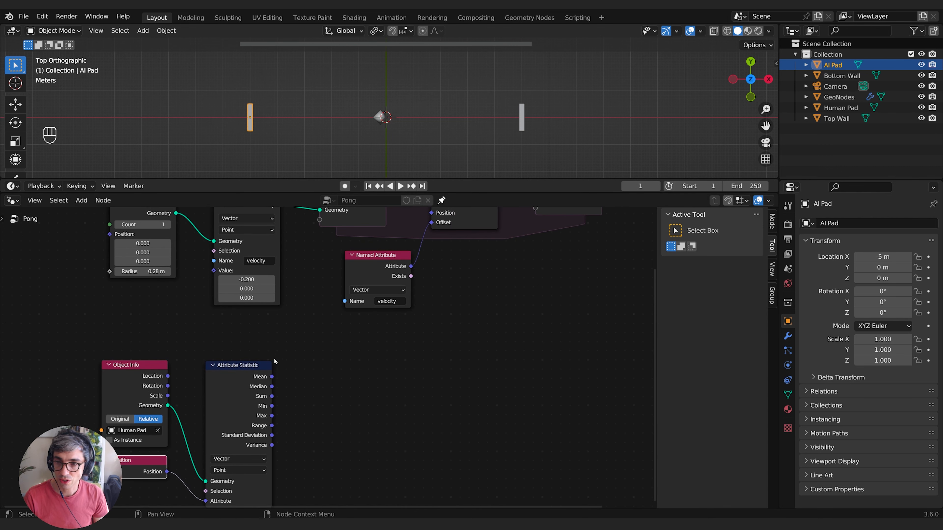
middle_drag(137, 212, 151, 284)
middle_drag(335, 448, 302, 302)
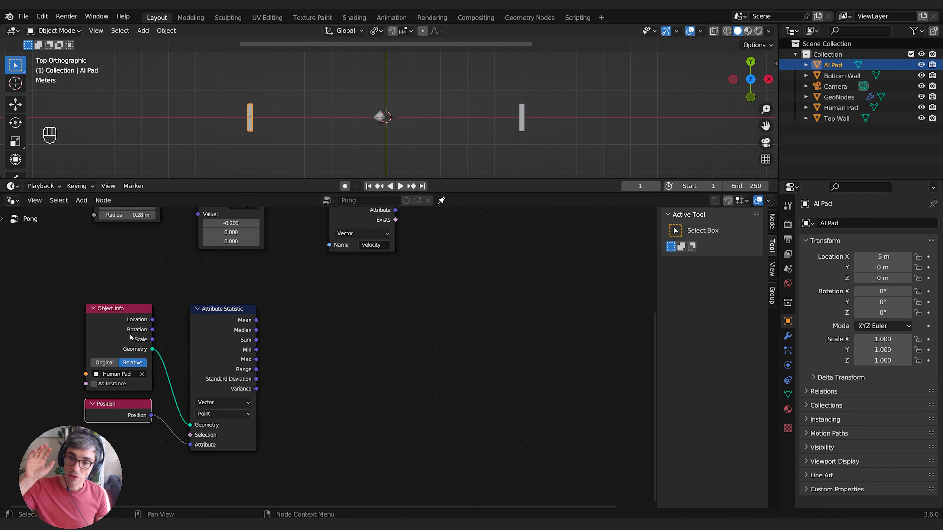
drag(133, 317, 138, 320)
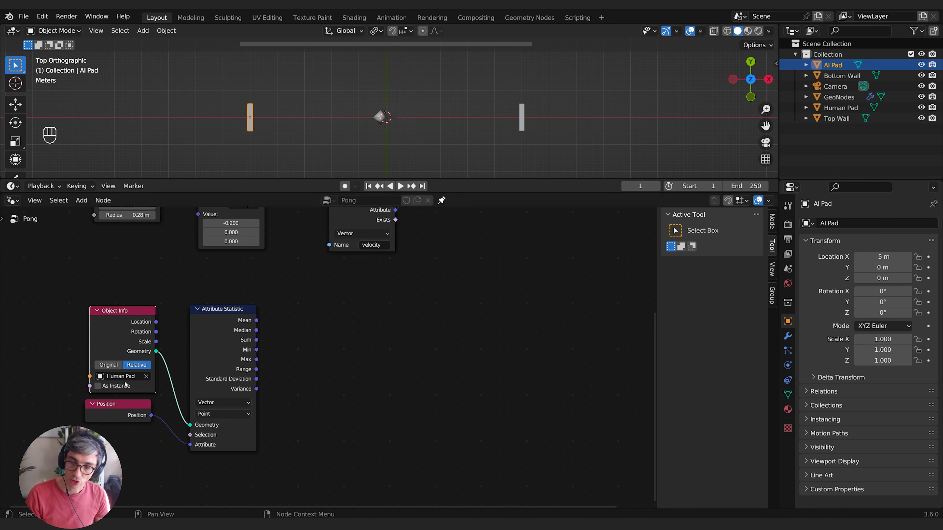
drag(249, 340, 250, 343)
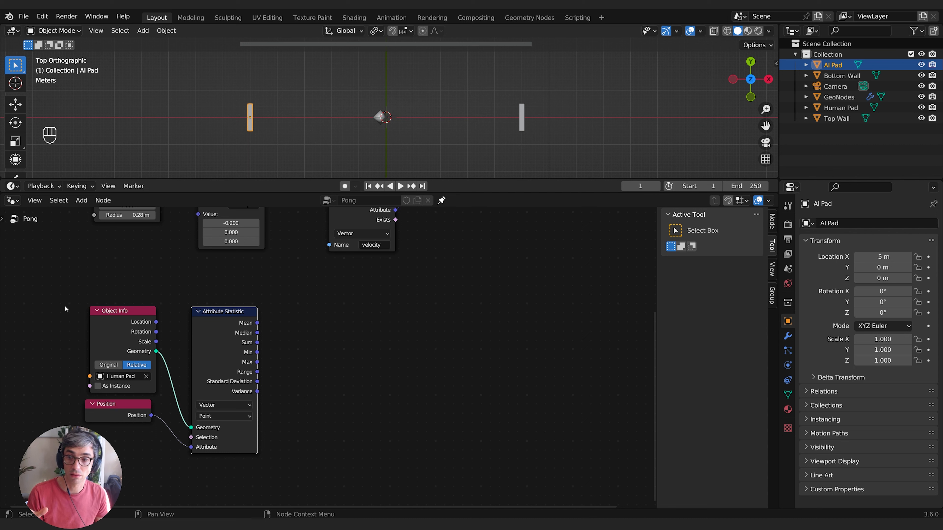
drag(65, 308, 177, 377)
drag(127, 412, 131, 410)
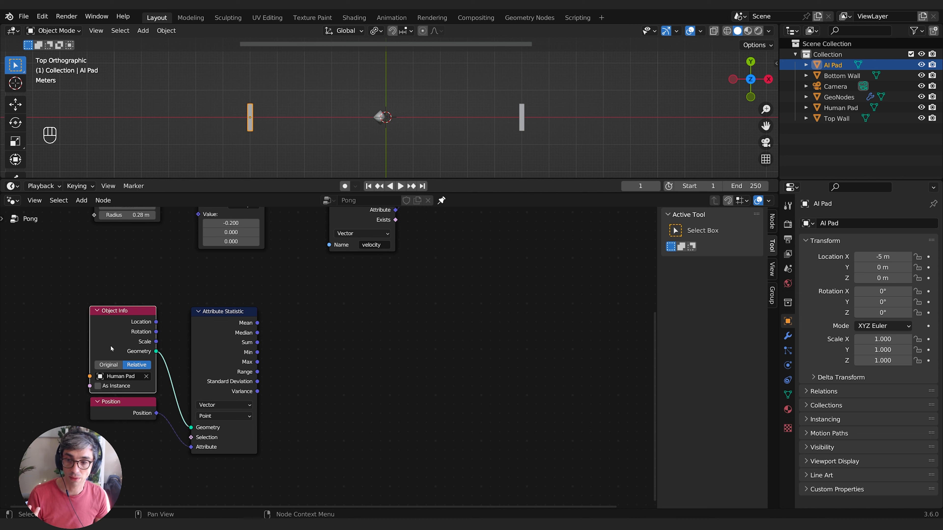
click(128, 327)
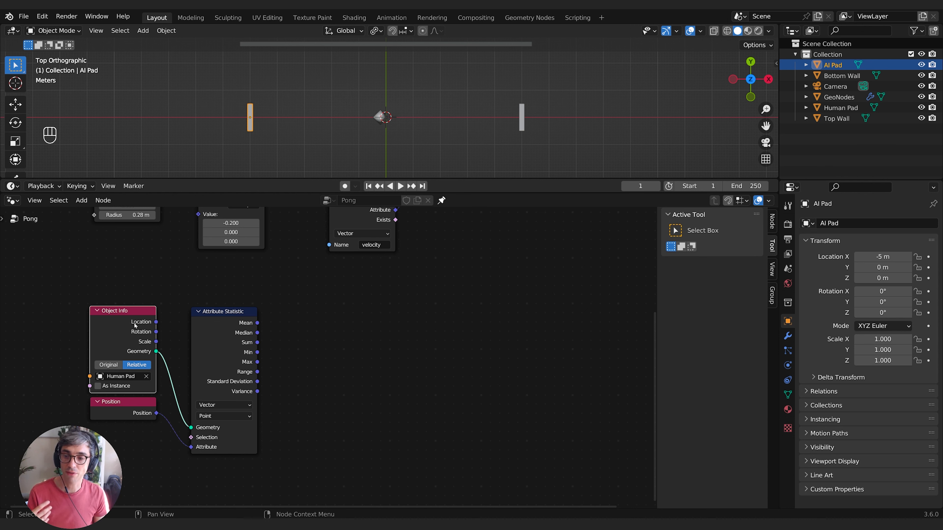
click(136, 409)
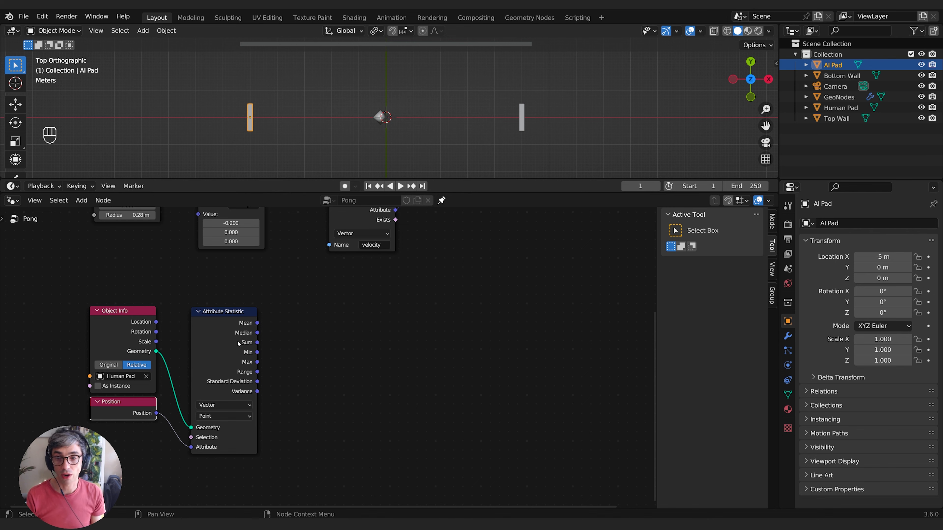
- Add a second Position node and place it between Store Named Attribute and Attribute Statistic
middle_drag(342, 315, 339, 331)
middle_drag(309, 298, 335, 385)
key(shift+a)
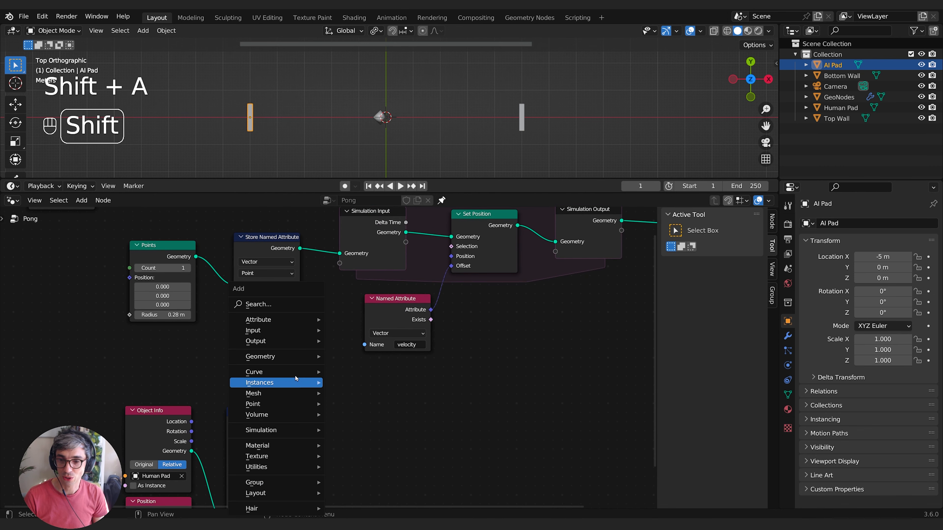
click(275, 303)
text(position)
key(Return)
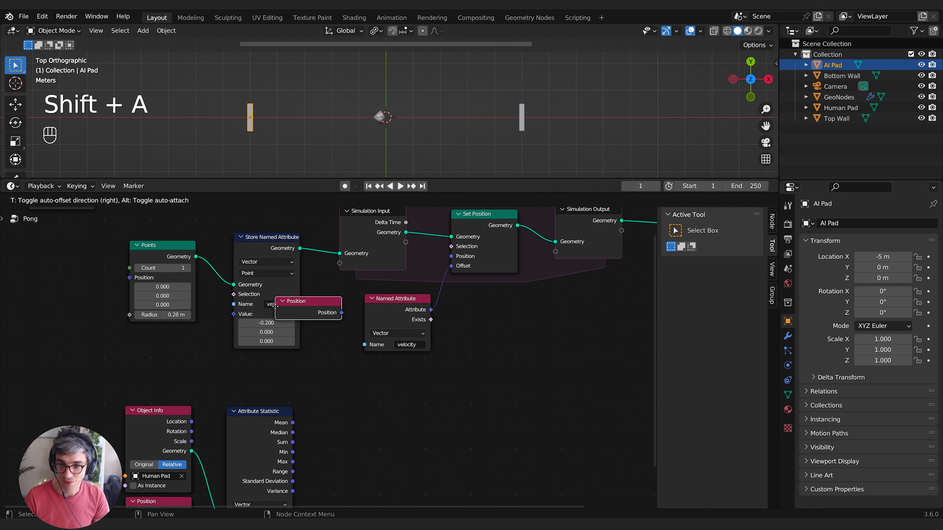
click(238, 365)
middle_drag(370, 423, 371, 414)
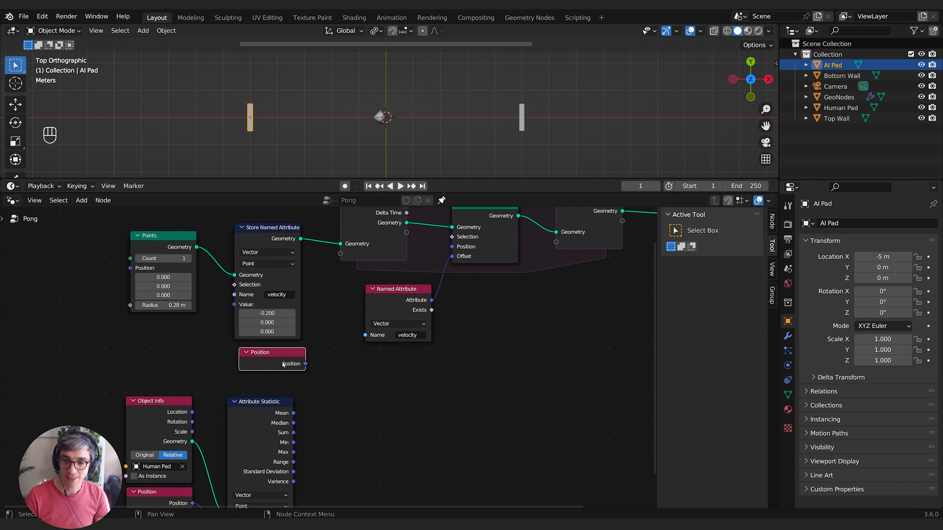
drag(283, 364, 280, 373)
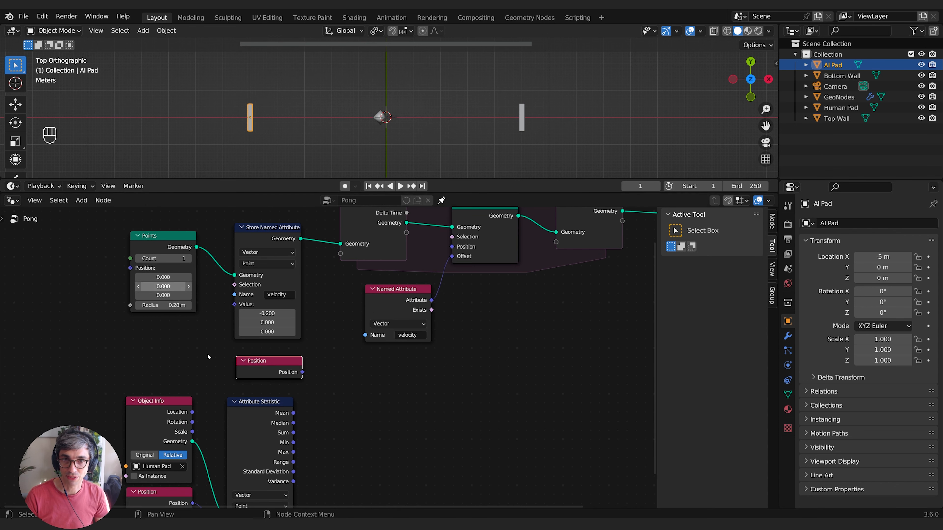
- Tidy the pad nodes by moving Attribute Statistic up under the unconnected Position node and its connected Position node lower
middle_drag(208, 357, 264, 265)
click(225, 400)
click(449, 358)
scroll(377, 382, down, 2)
middle_drag(447, 288, 416, 286)
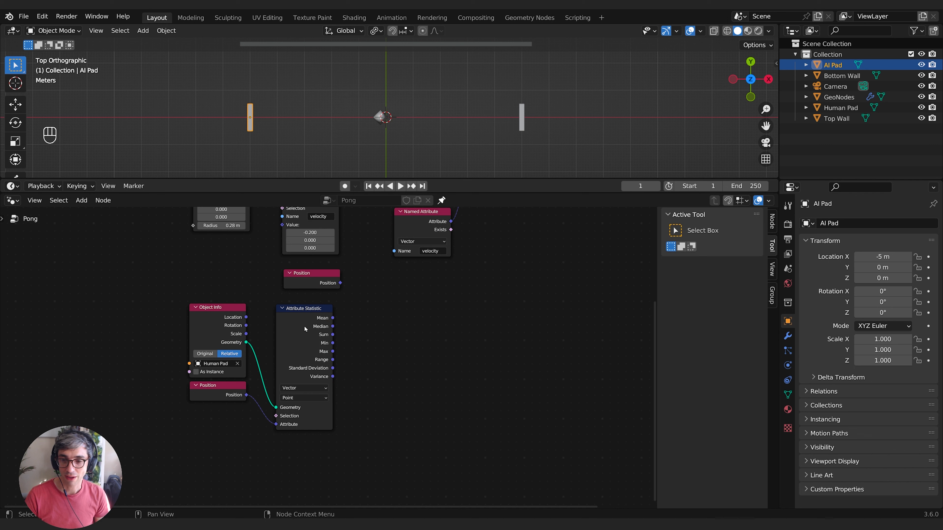
drag(305, 326, 307, 317)
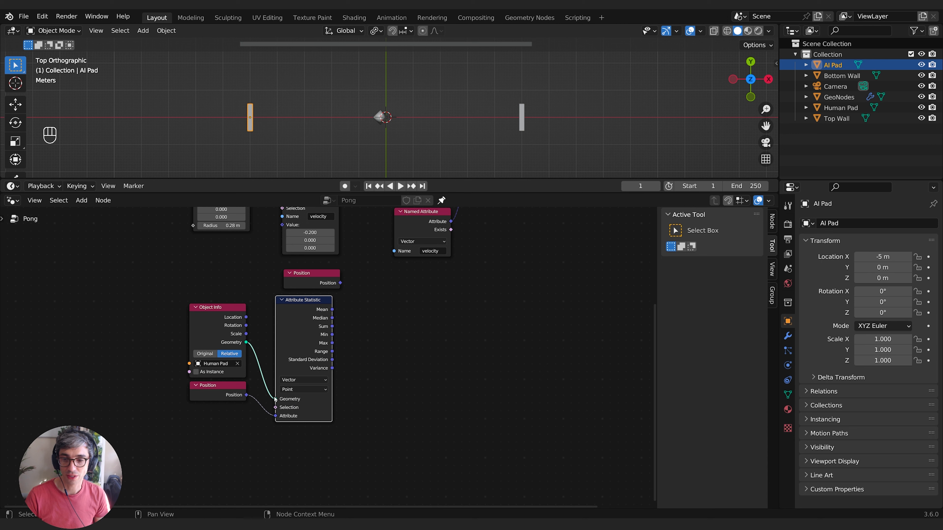
drag(224, 401, 223, 408)
drag(222, 404, 221, 409)
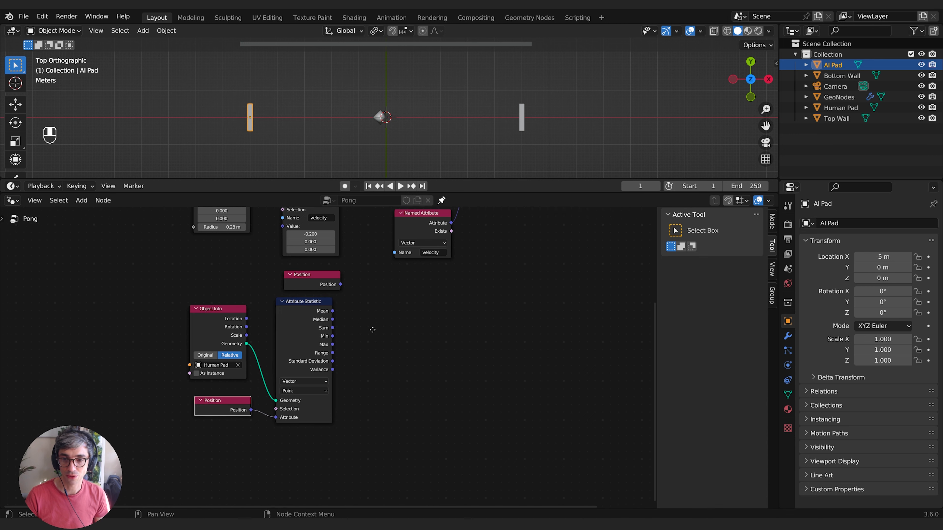
middle_drag(372, 328, 375, 356)
drag(288, 340, 289, 340)
drag(312, 309, 311, 309)
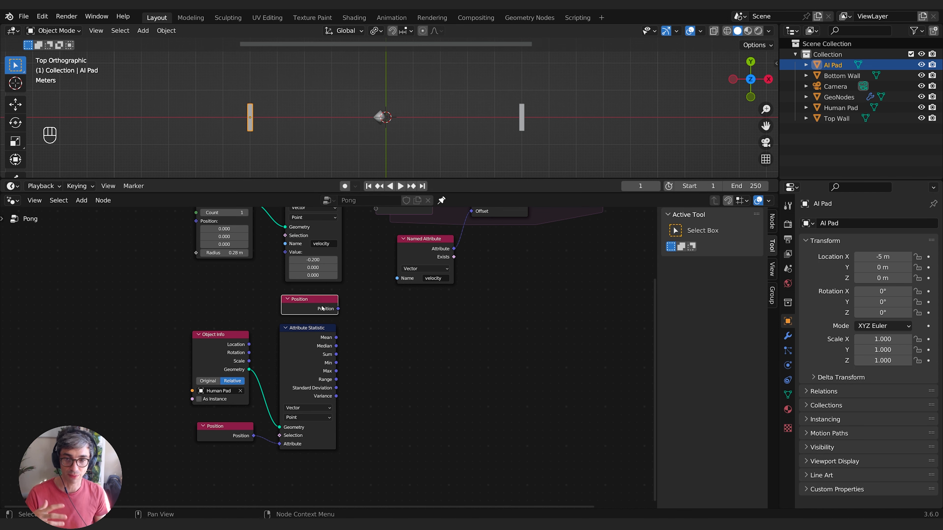
- Add a Math node to the right of the Attribute Statistic node
middle_drag(436, 351, 393, 362)
key(shift+a)
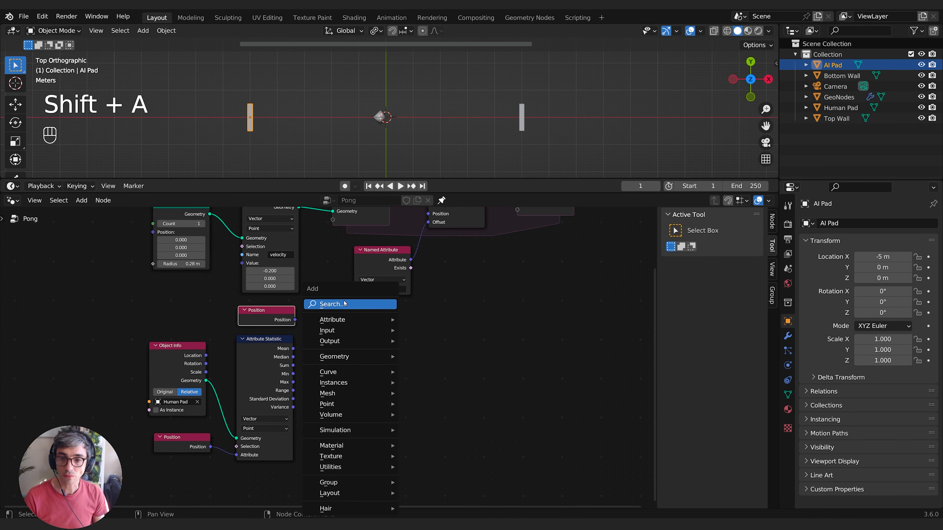
click(379, 320)
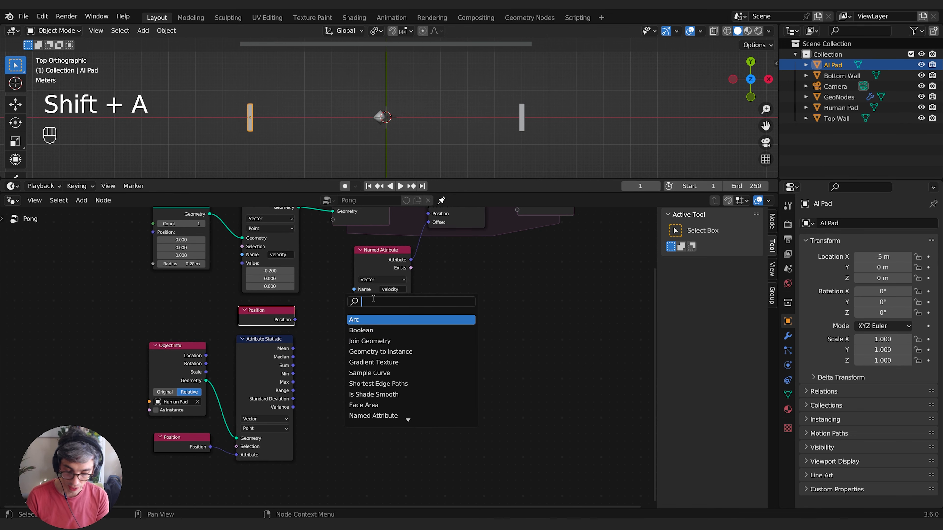
text(math)
key(Return)
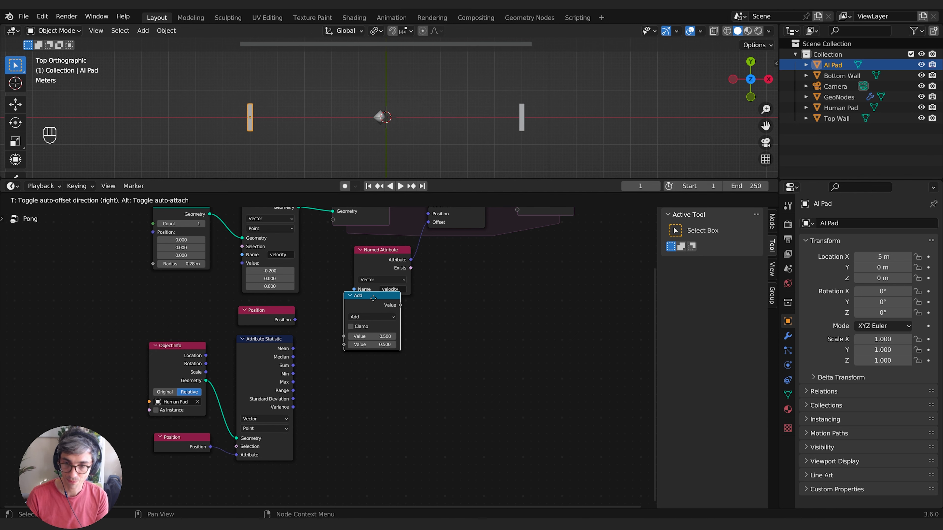
click(415, 337)
- Add a Separate XYZ node between Attribute Statistic and the Math node
key(shift+a)
text(se)
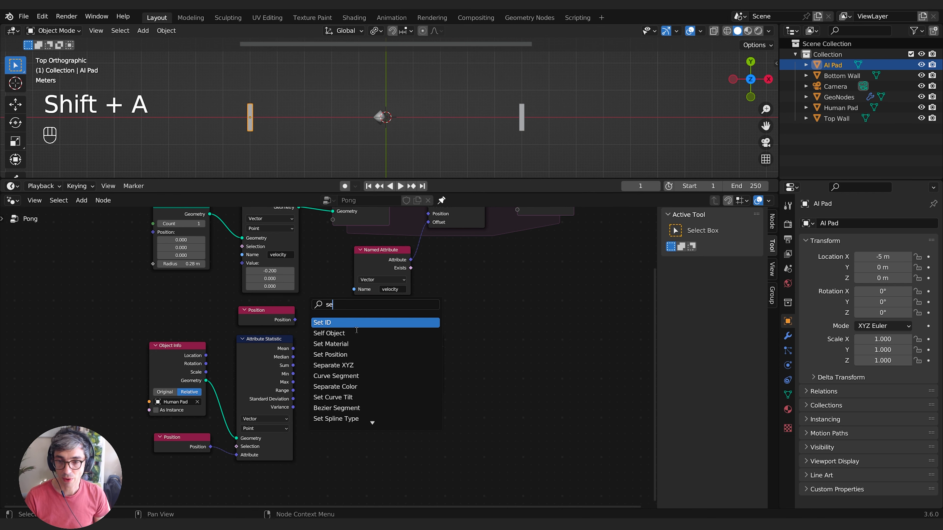
click(350, 366)
click(336, 342)
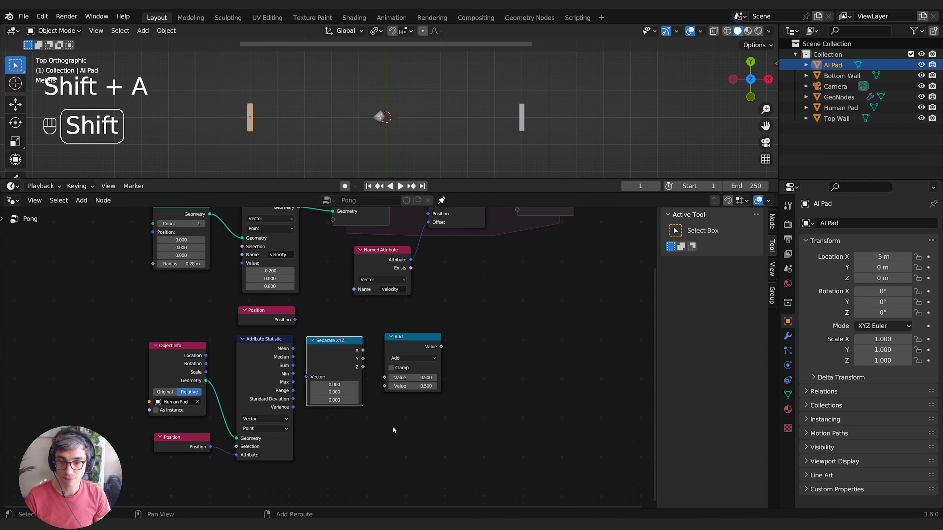
- Add a Combine XYZ node to the right of the Math node
key(shift+a)
text(c)
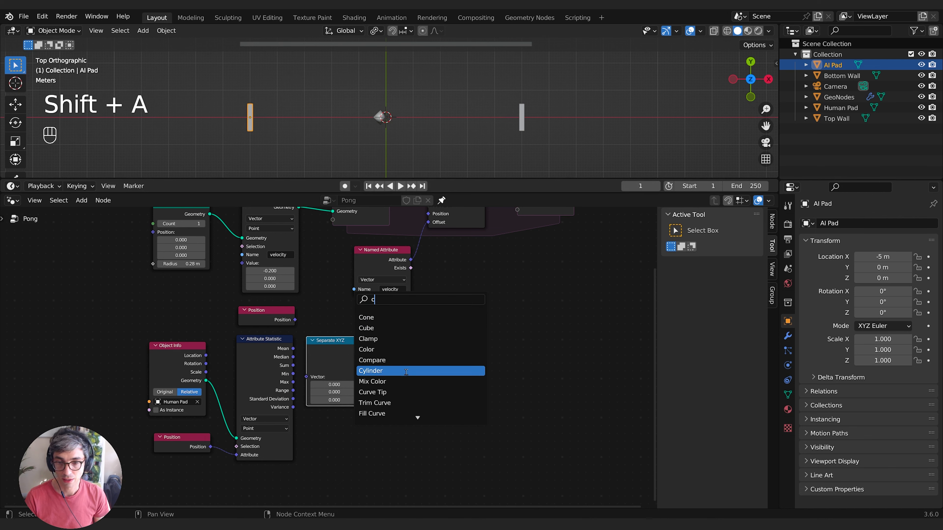
text(om)
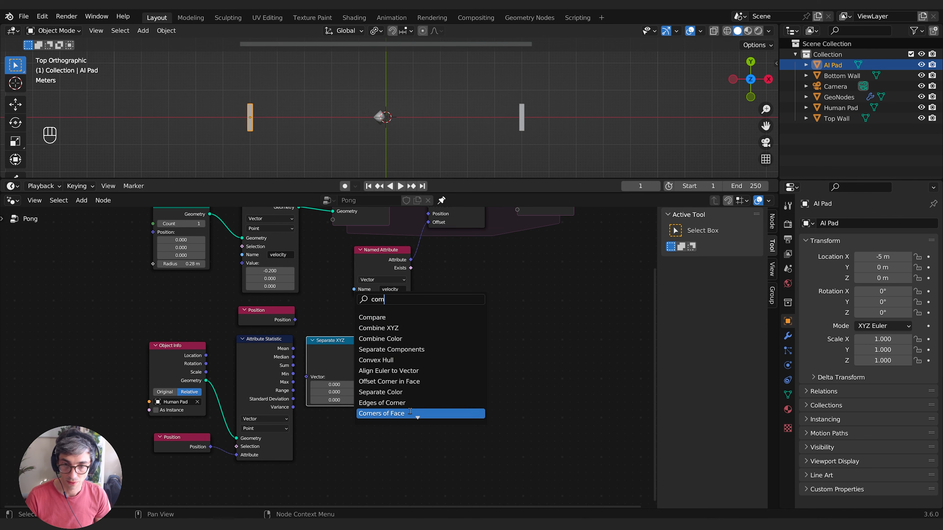
click(417, 328)
click(479, 346)
- Add a Vector Math node to the upper right of Combine XYZ
key(shift+a)
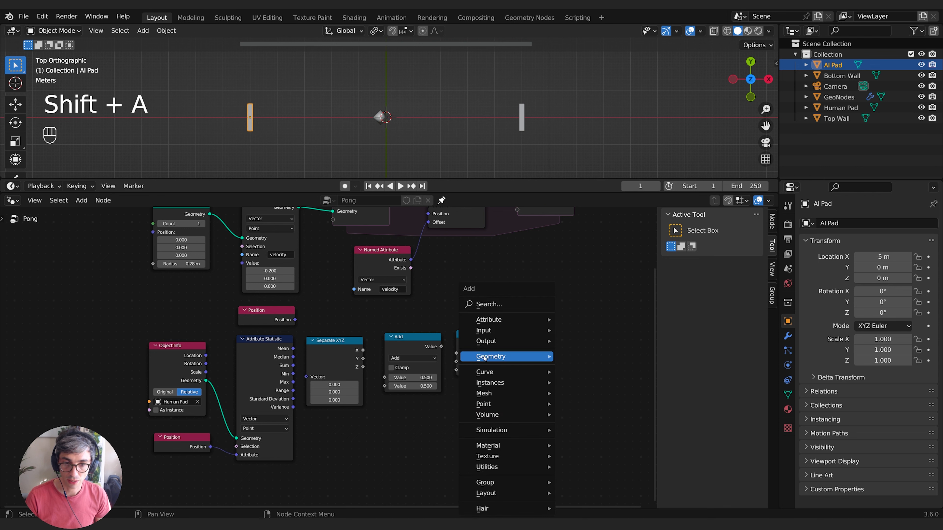
click(499, 301)
text(vec)
key(Down)
key(Return)
click(554, 275)
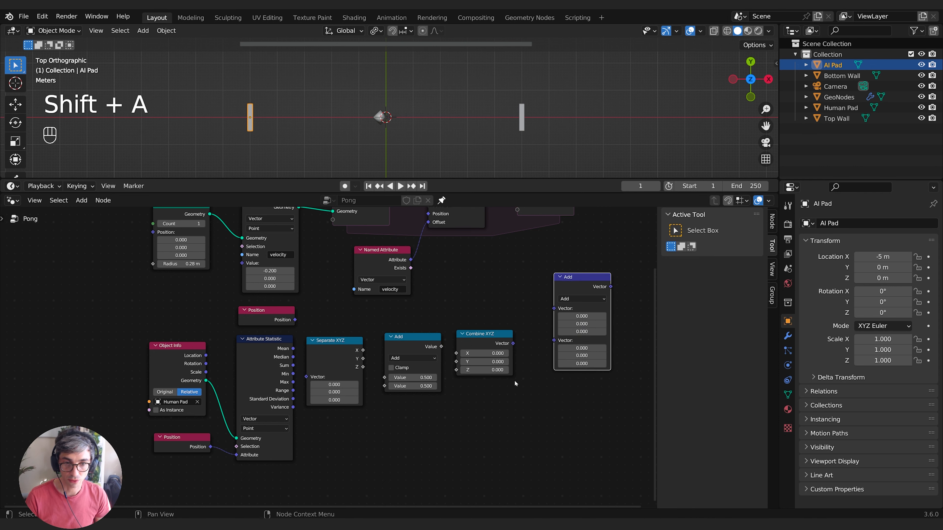
- Spread out the Separate XYZ, Math, Combine XYZ and Vector Math nodes to leave more room between them
drag(478, 341, 503, 323)
drag(594, 286, 608, 282)
drag(504, 324, 525, 319)
drag(408, 345, 415, 343)
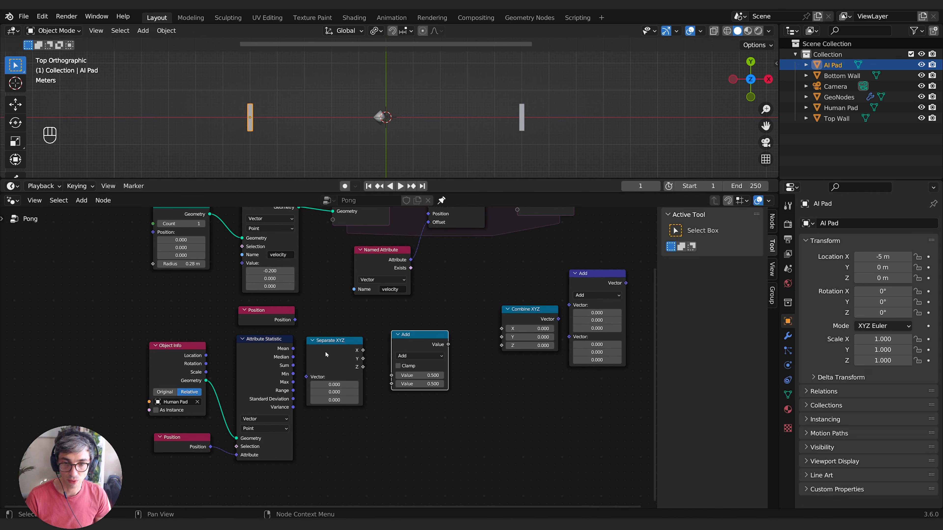
click(388, 401)
drag(326, 354, 356, 365)
drag(405, 344, 451, 343)
click(450, 421)
drag(353, 356, 362, 357)
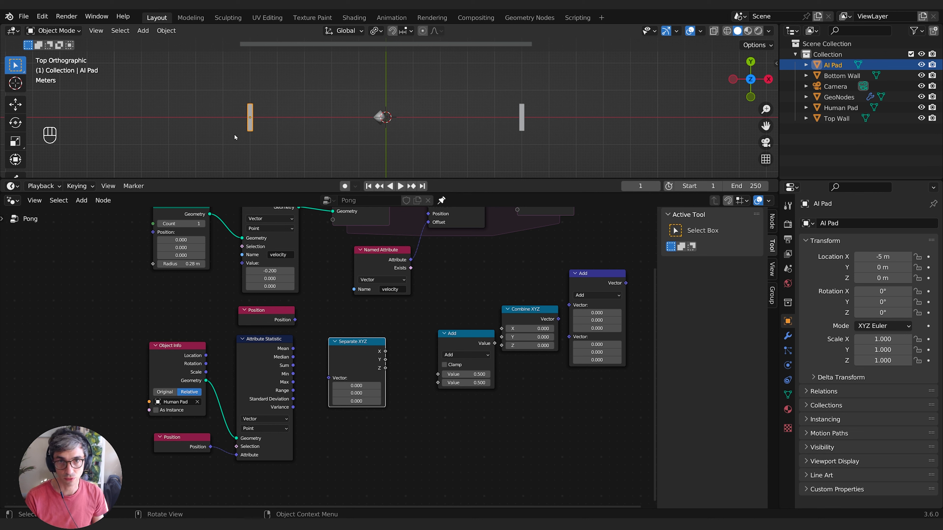
- Connect the Max output of Attribute Statistic to the Vector input of Separate XYZ and nudge the unconnected Position node
click(265, 125)
click(256, 115)
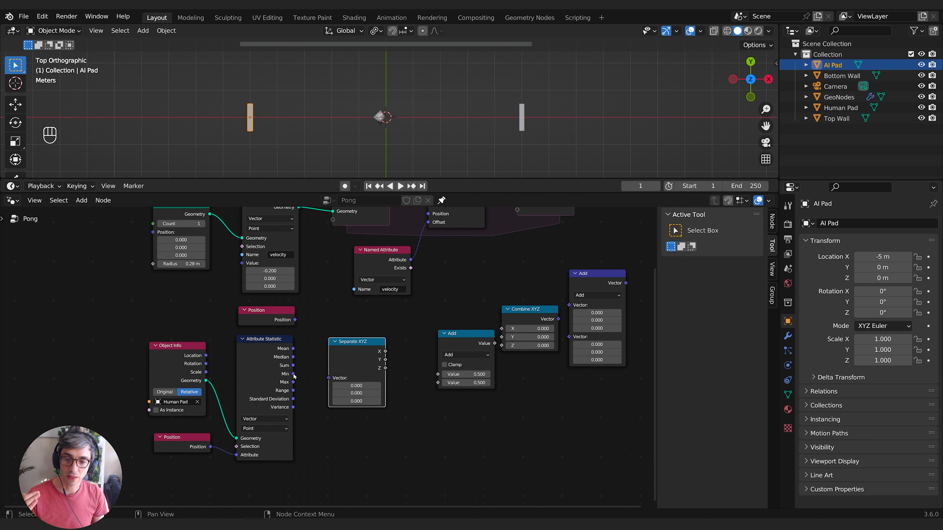
drag(292, 383, 341, 370)
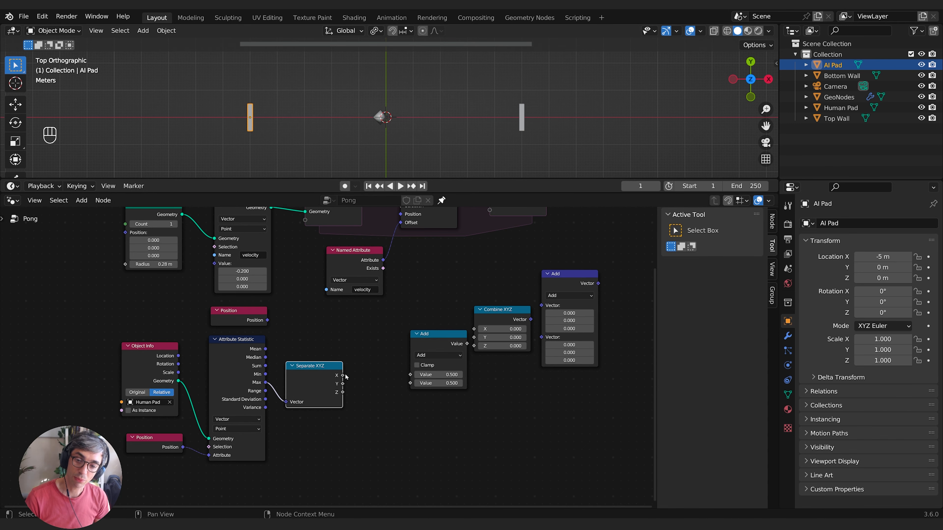
drag(342, 375, 315, 382)
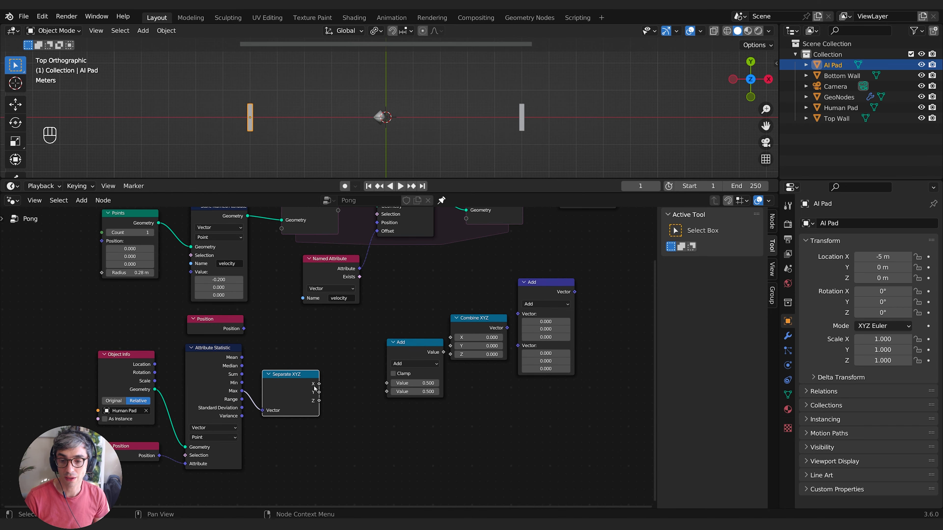
drag(207, 328, 210, 329)
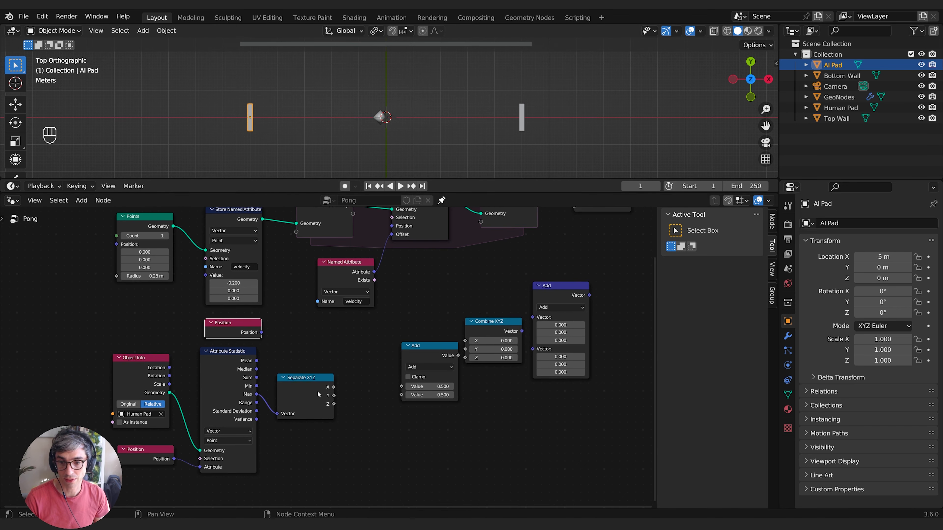
- Duplicate Separate XYZ, keeping the unconnected one beside the upper Position node and moving the connected one lower beside Attribute Statistic
click(290, 376)
key(shift+d)
click(305, 415)
key(g)
click(312, 455)
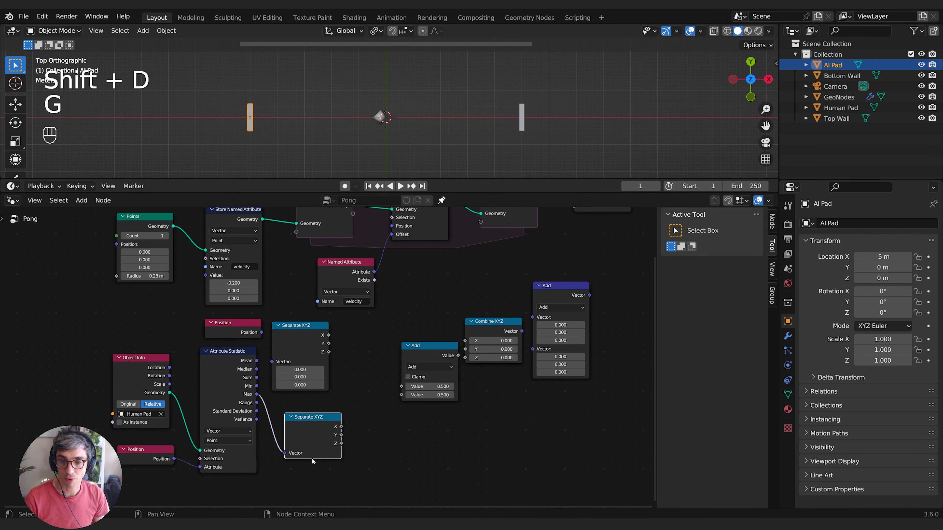
- Connect the upper Position node to the Vector input of the upper Separate XYZ node
mouse_move(288, 336)
mouse_down()
mouse_move(300, 327)
mouse_move(284, 352)
mouse_up()
click(262, 335)
middle_drag(297, 373, 295, 400)
mouse_move(358, 390)
middle_down()
mouse_move(326, 405)
mouse_move(348, 382)
middle_up()
click(318, 364)
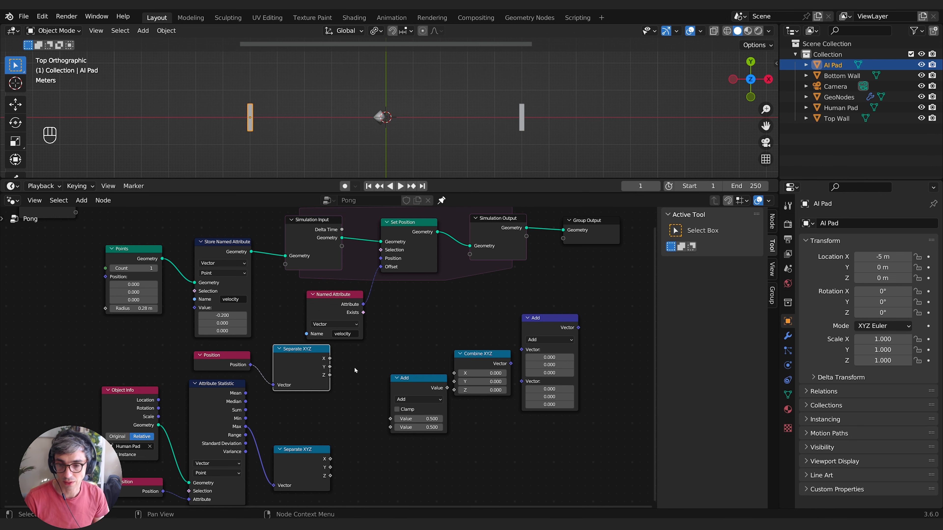
- Line up the upper Separate XYZ node directly above the lower one
middle_drag(269, 356, 293, 355)
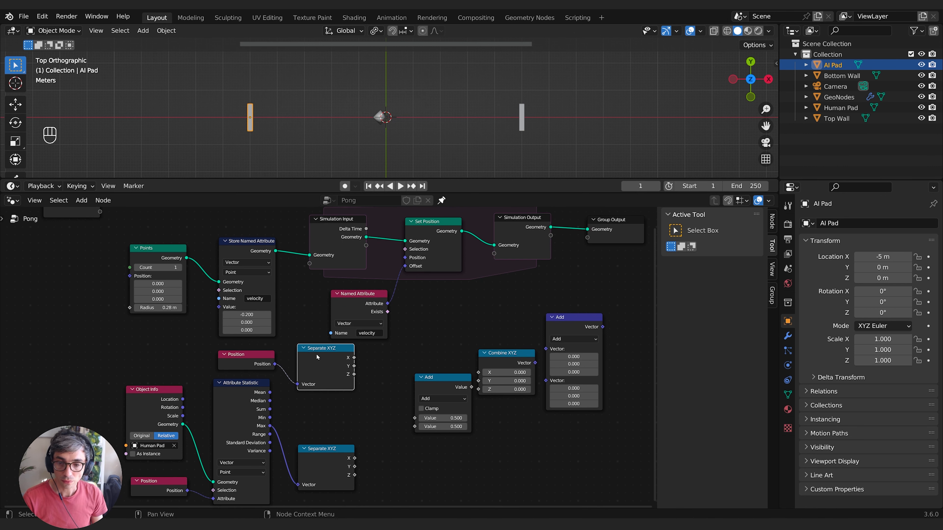
click(330, 374)
middle_drag(330, 374, 306, 326)
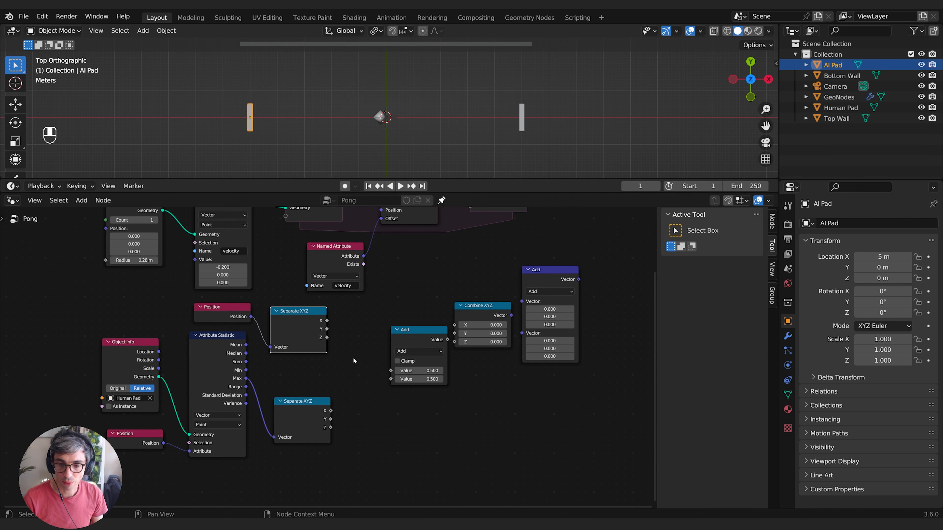
key(g)
click(301, 334)
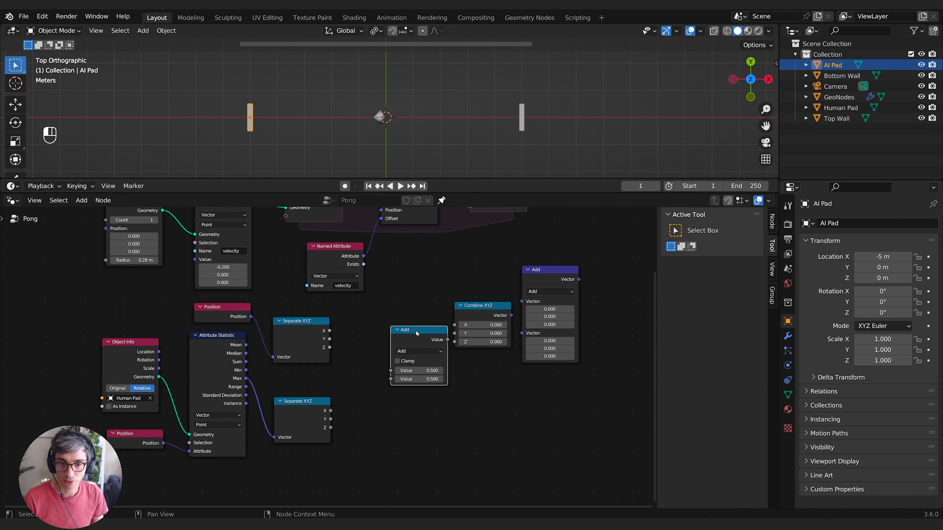
- Move the Math node closer to the Separate XYZ nodes and set its operation to Compare
drag(417, 336, 407, 315)
click(413, 364)
click(471, 428)
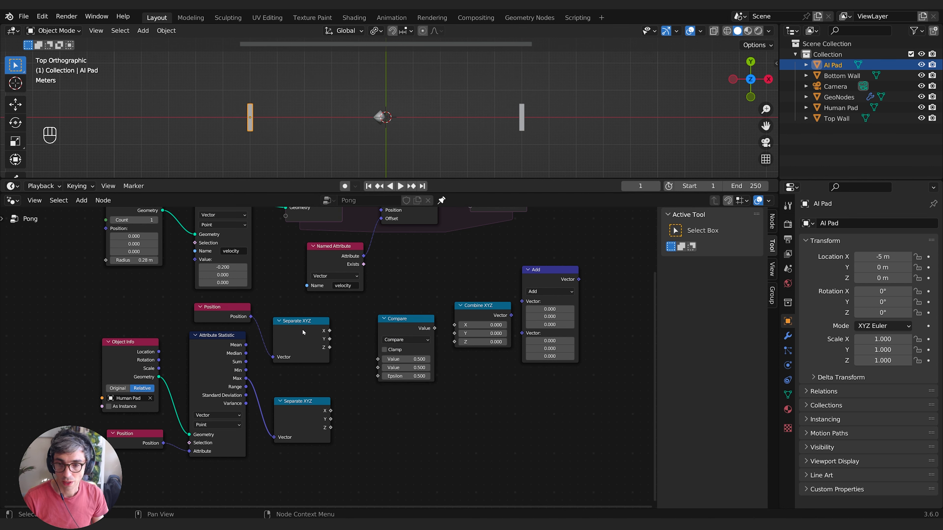
- Connect the X outputs of both Separate XYZ nodes to the Compare node's two values and set its Epsilon to 0.01
drag(329, 330, 378, 359)
drag(330, 411, 379, 369)
click(434, 413)
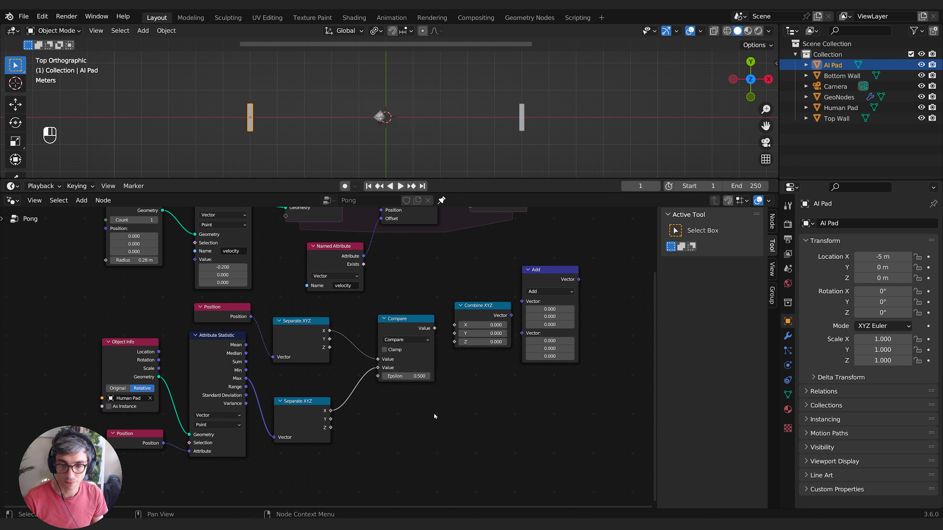
middle_drag(440, 409, 416, 419)
click(386, 386)
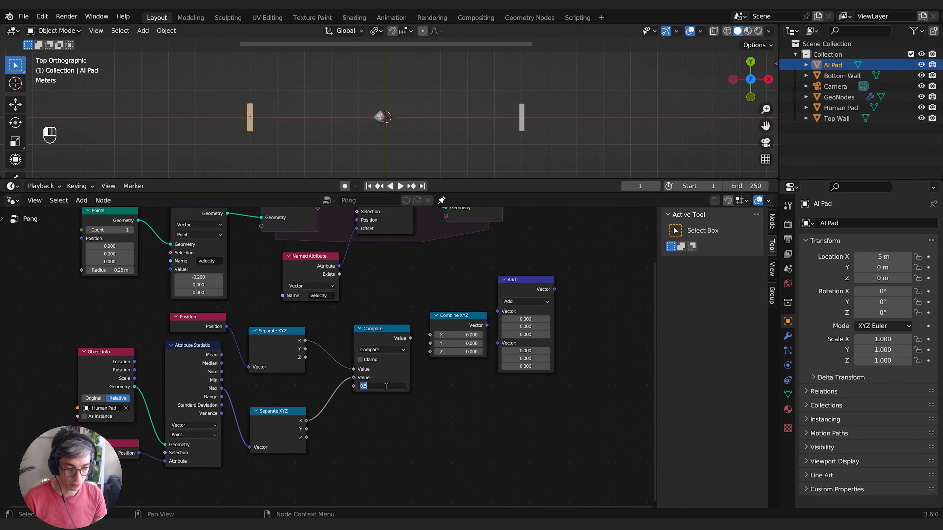
text(0.01)
key(Return)
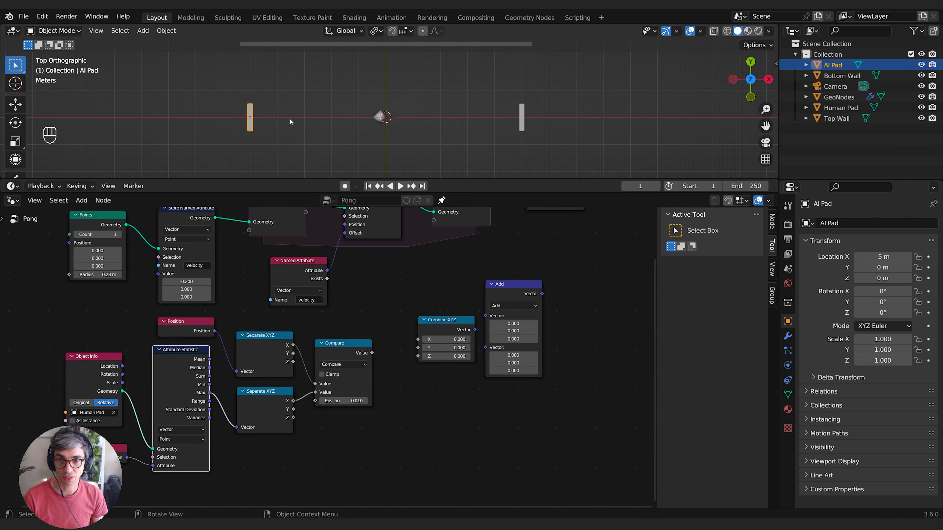
- Move Simulation Output and Group Output farther right of Set Position, and slightly reposition the Compare and Vector Math nodes
click(365, 342)
drag(372, 353, 391, 329)
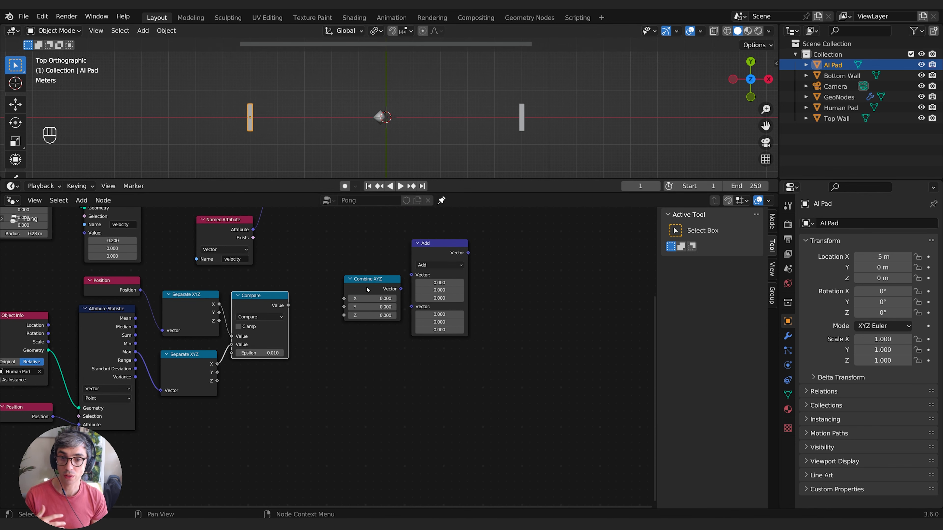
middle_drag(520, 293, 442, 397)
drag(378, 351, 394, 340)
drag(424, 268, 527, 260)
drag(315, 266, 429, 262)
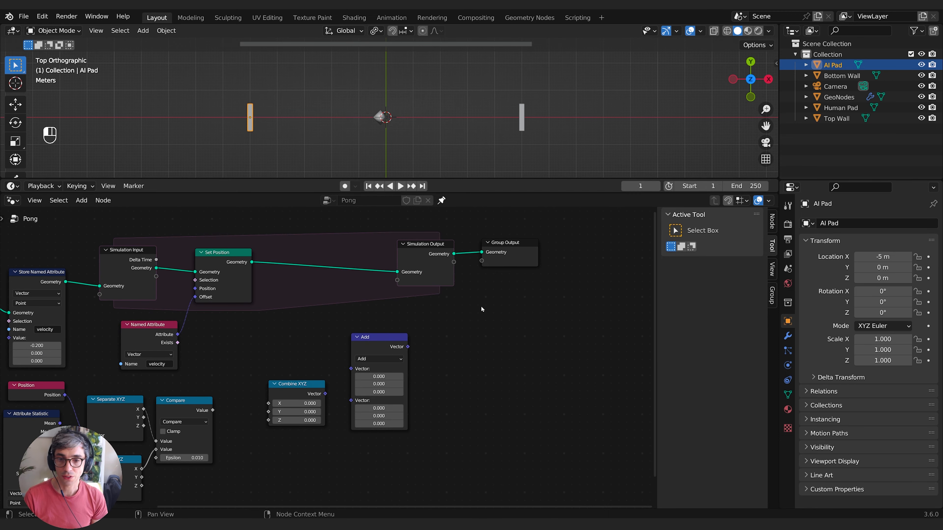
- Nudge Named Attribute beneath Simulation Input and shift Vector Math slightly away from Combine XYZ
middle_drag(380, 366, 428, 335)
drag(182, 307, 177, 306)
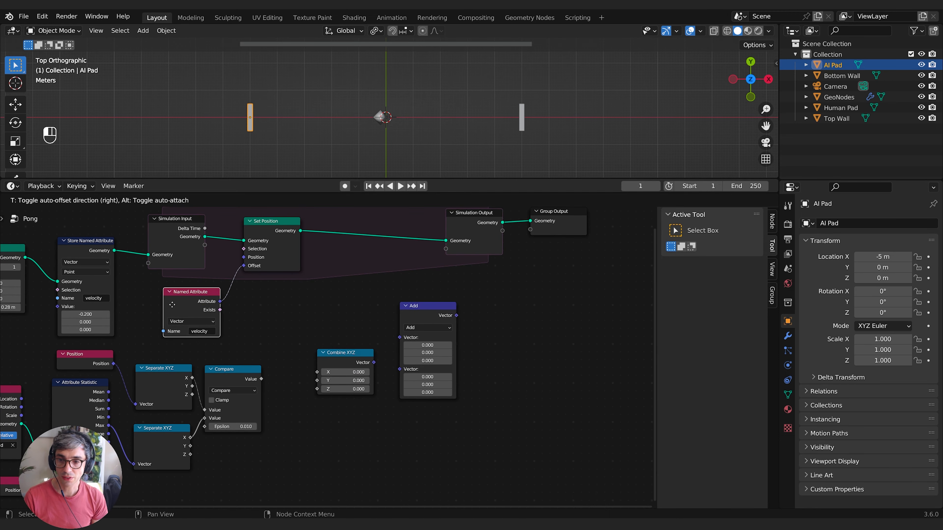
drag(431, 308, 442, 318)
click(374, 309)
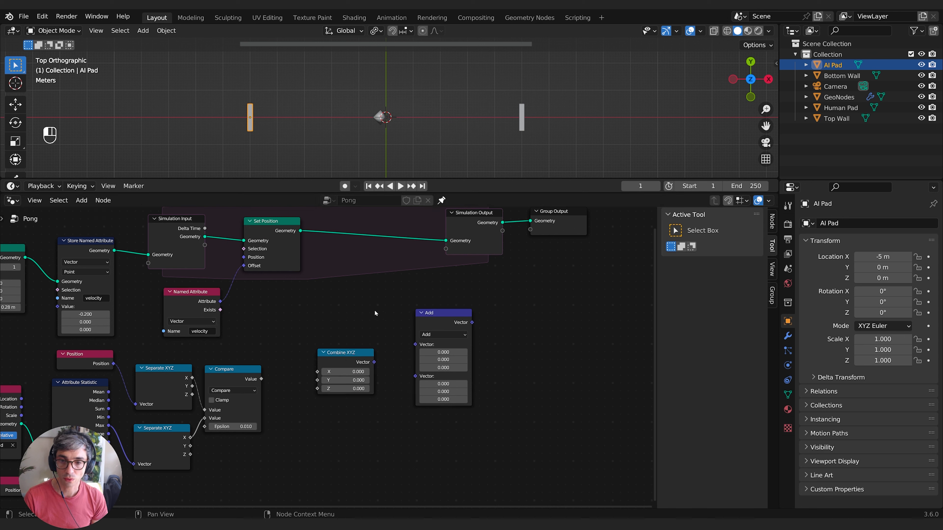
- Duplicate the velocity Store Named Attribute node and place the copy on the link between Set Position and Simulation Output
key(shift+a)
click(85, 249)
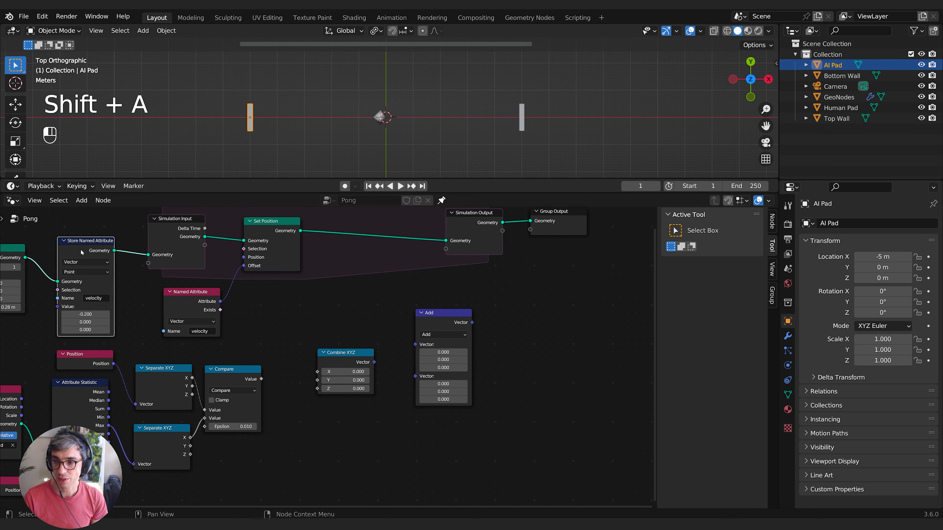
key(shift+d)
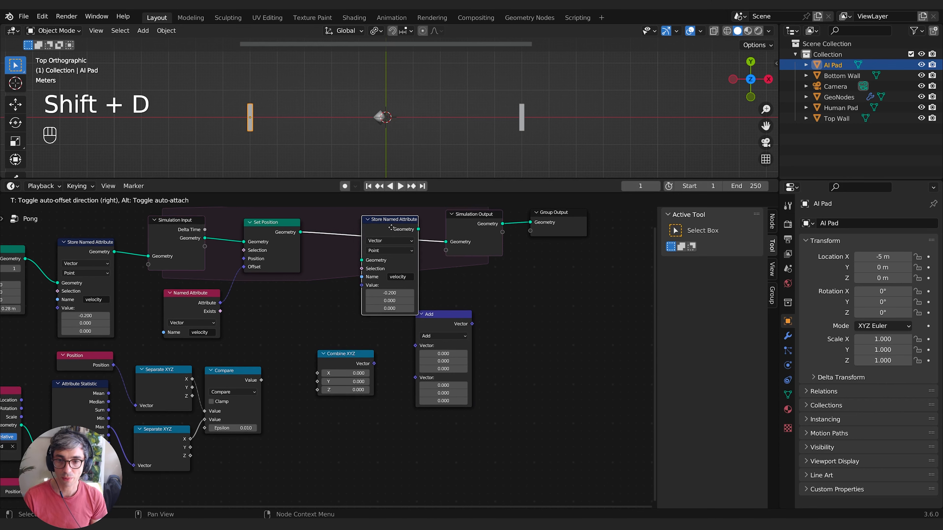
- Insert the duplicated velocity Store Named Attribute node between Set Position and Simulation Output, and set its X value to 0
click(411, 281)
click(411, 282)
text(0)
key(Return)
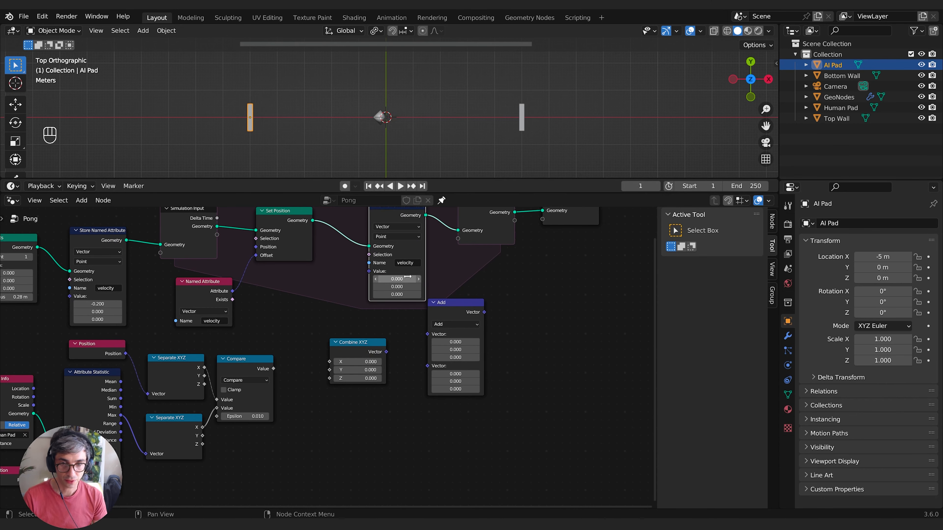
click(586, 262)
middle_drag(545, 294, 568, 318)
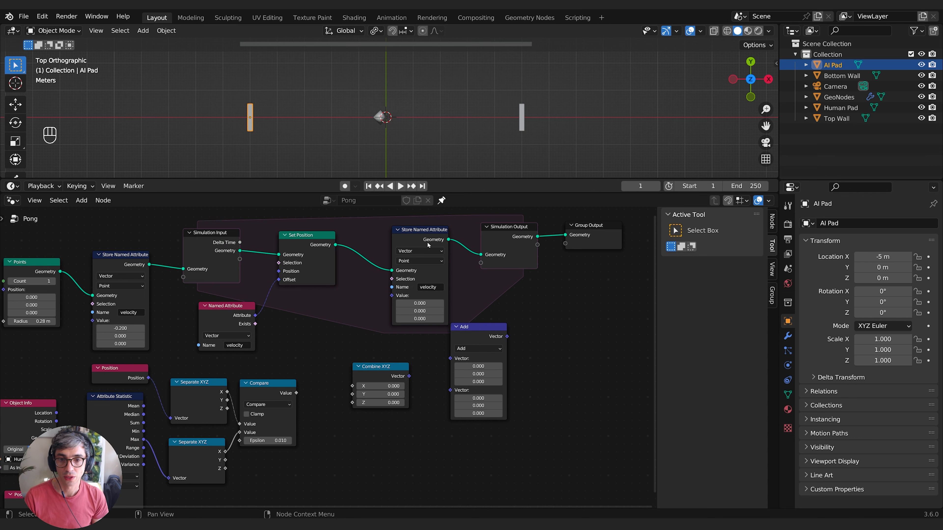
- Nudge the Combine XYZ node and the velocity Named Attribute node to space out the node layout
drag(429, 246, 431, 247)
click(548, 342)
middle_drag(550, 344, 563, 290)
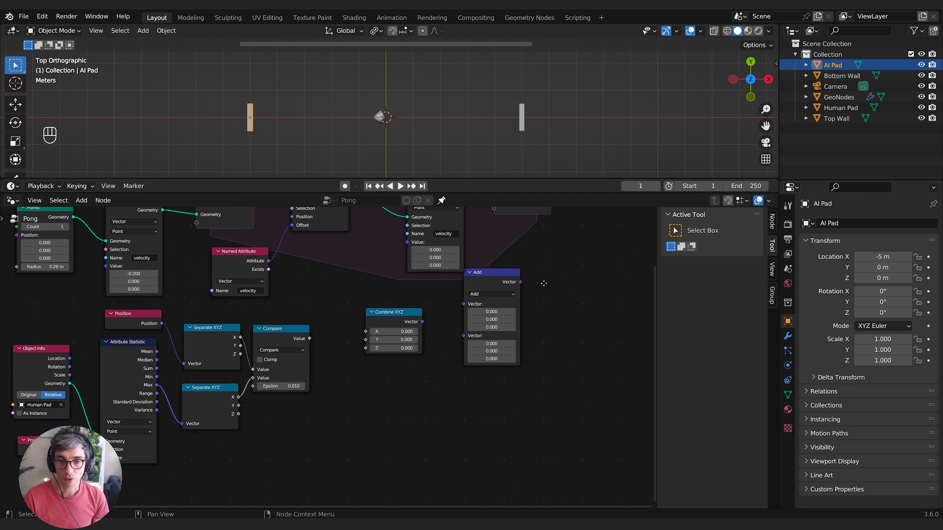
drag(398, 313, 384, 329)
middle_drag(329, 286, 370, 308)
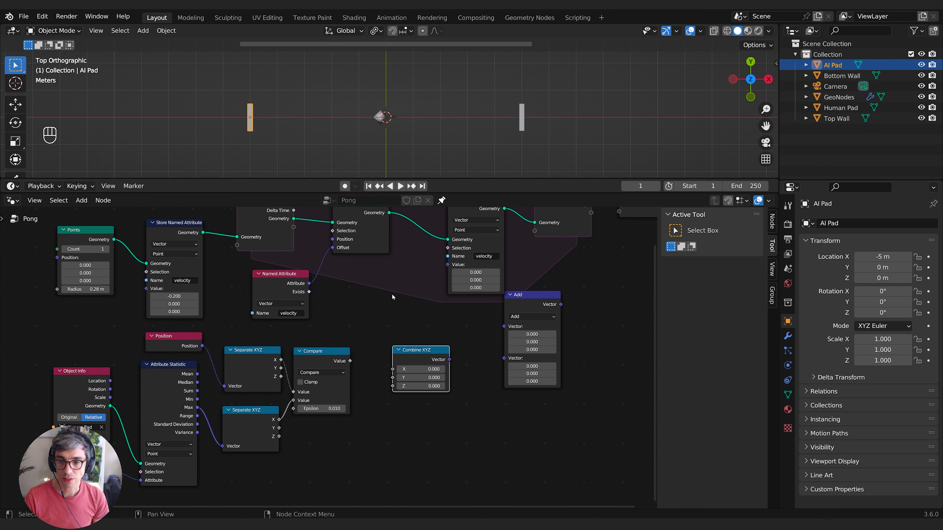
drag(278, 289, 272, 287)
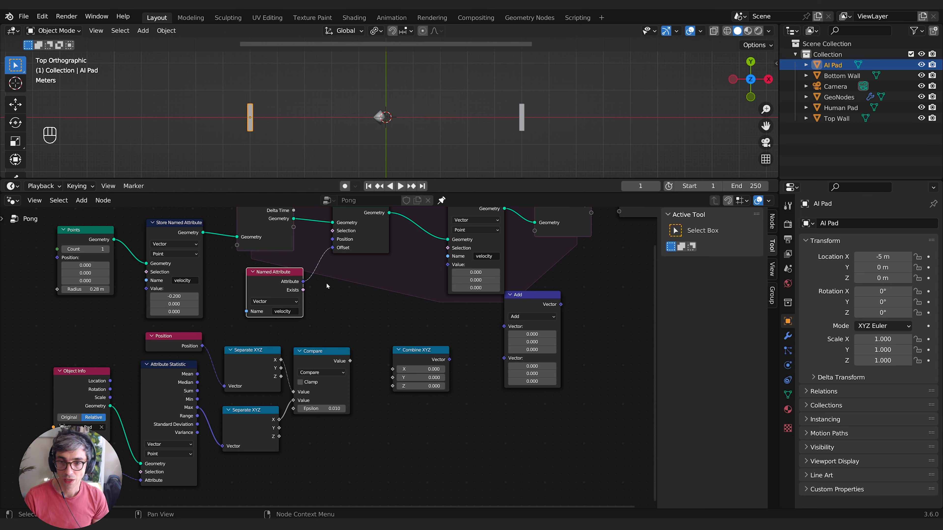
middle_drag(218, 287, 222, 333)
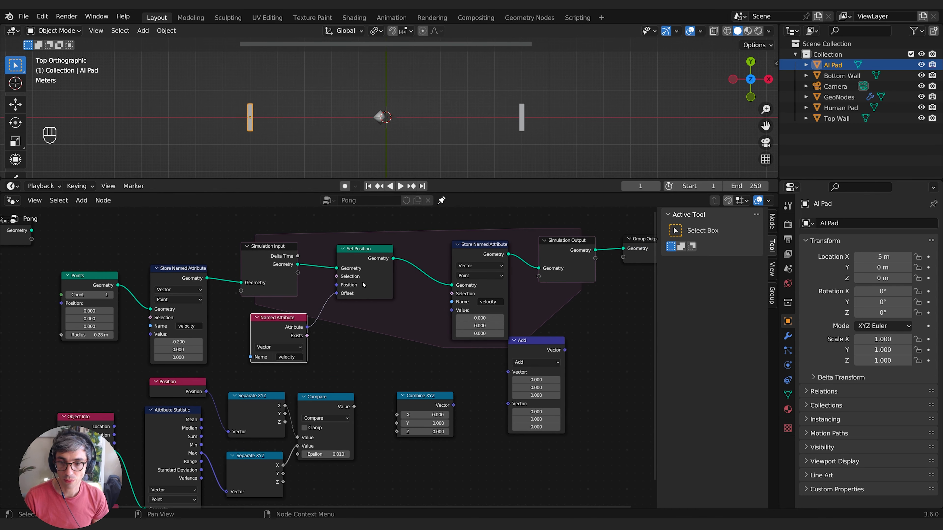
middle_drag(374, 343, 362, 339)
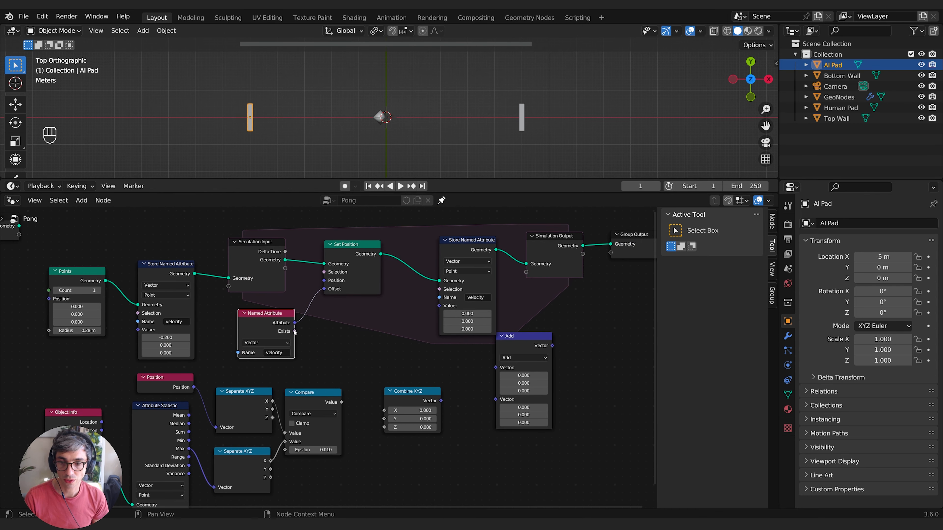
- Reposition the Compare node beside the Separate XYZ nodes and delete the unconnected Combine XYZ node
drag(313, 402, 333, 425)
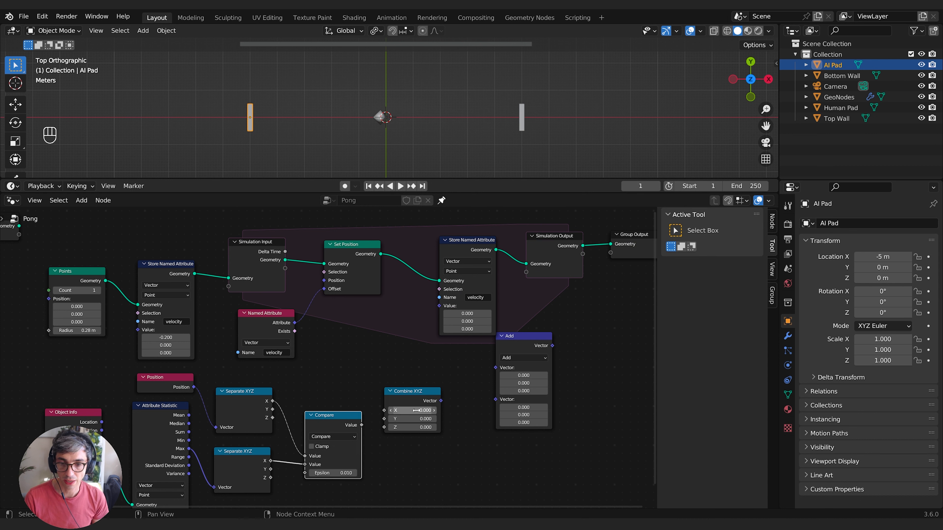
drag(409, 399, 432, 403)
drag(338, 411, 319, 401)
click(431, 407)
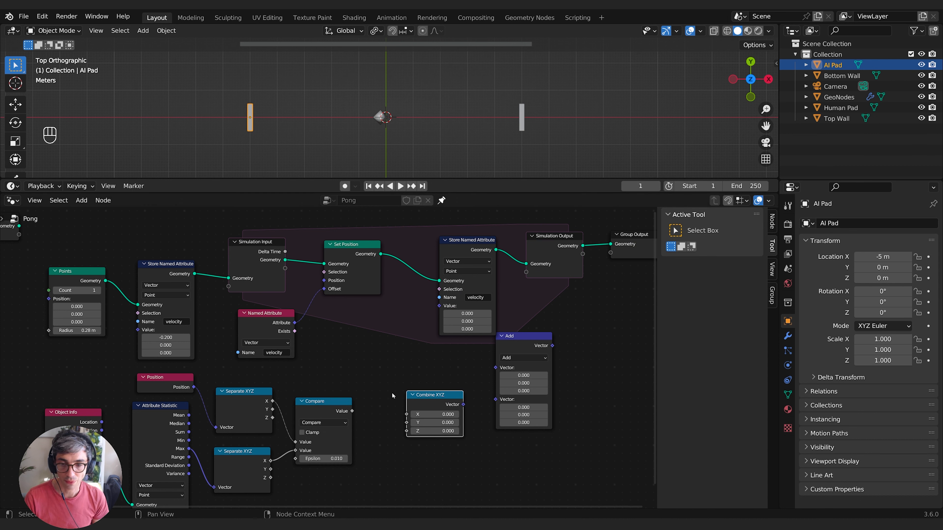
key(x)
key(shift+a)
click(363, 305)
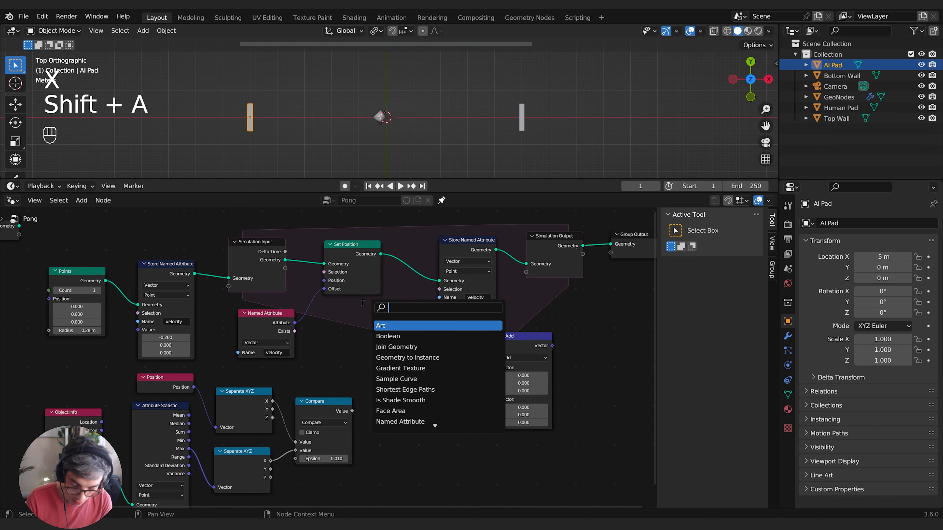
text(bool)
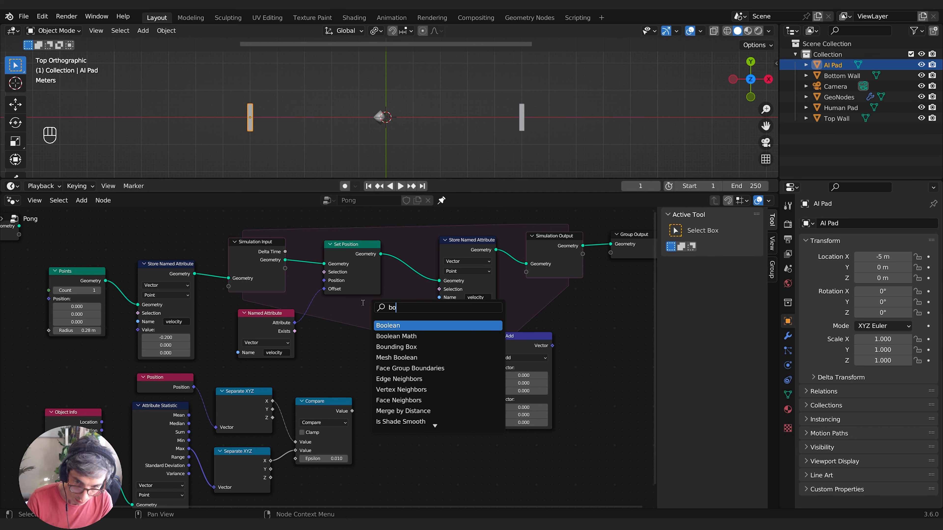
key(Return)
key(x)
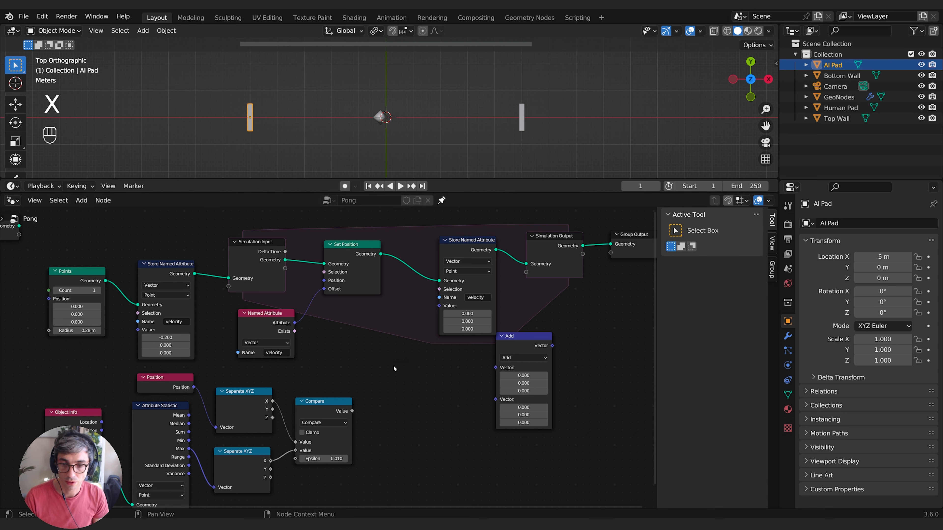
- Add a Switch node after the Compare node and set its input type to Float
key(shift+a)
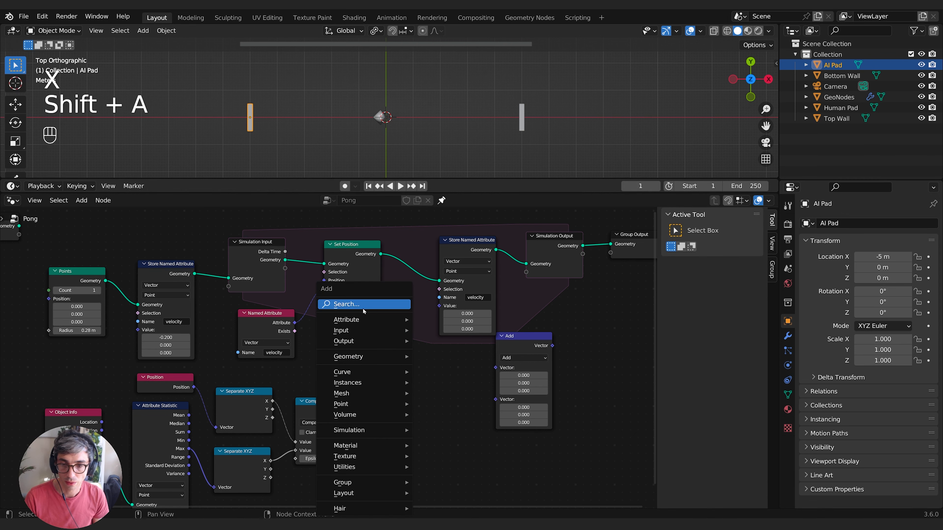
click(363, 309)
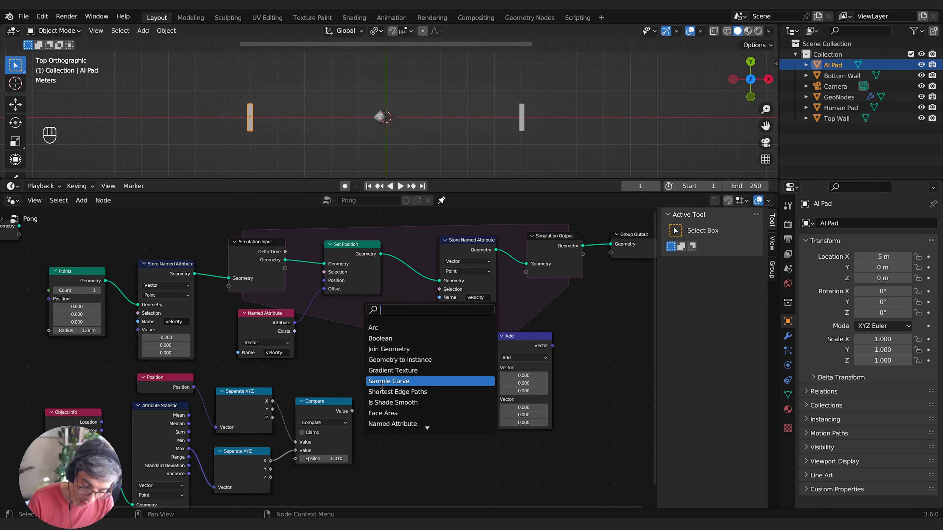
text(swi)
key(Return)
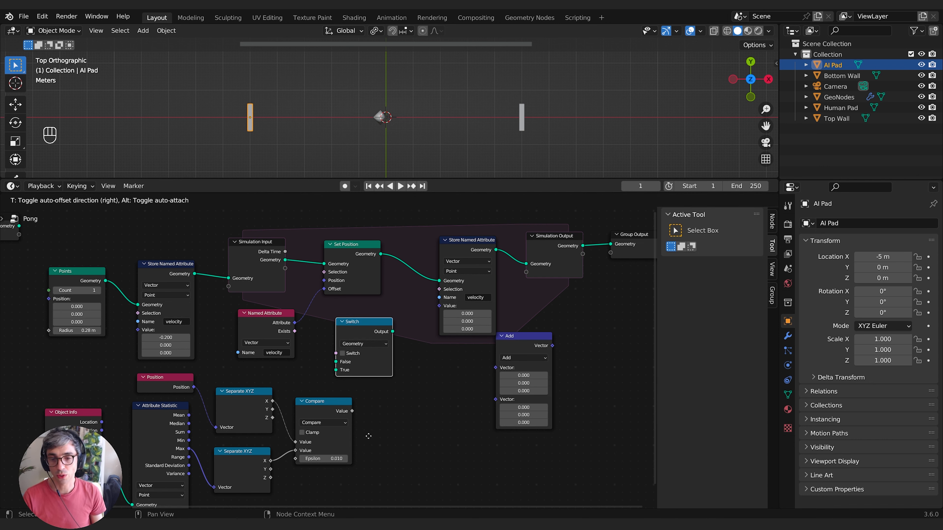
click(391, 445)
click(410, 386)
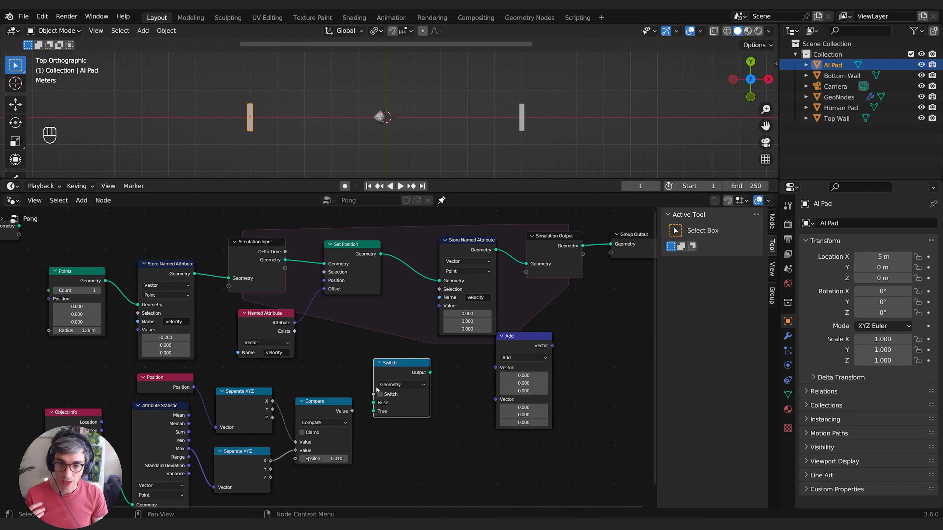
click(408, 385)
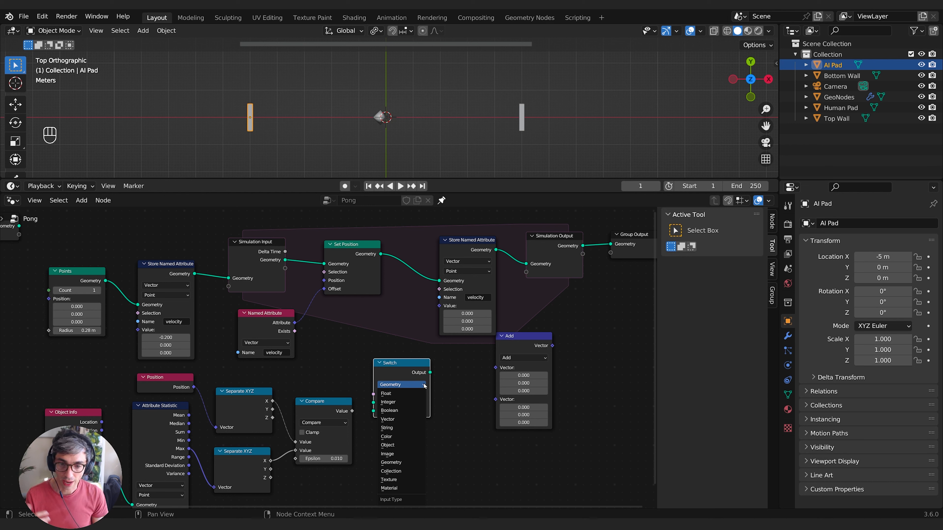
click(396, 395)
drag(406, 373, 420, 377)
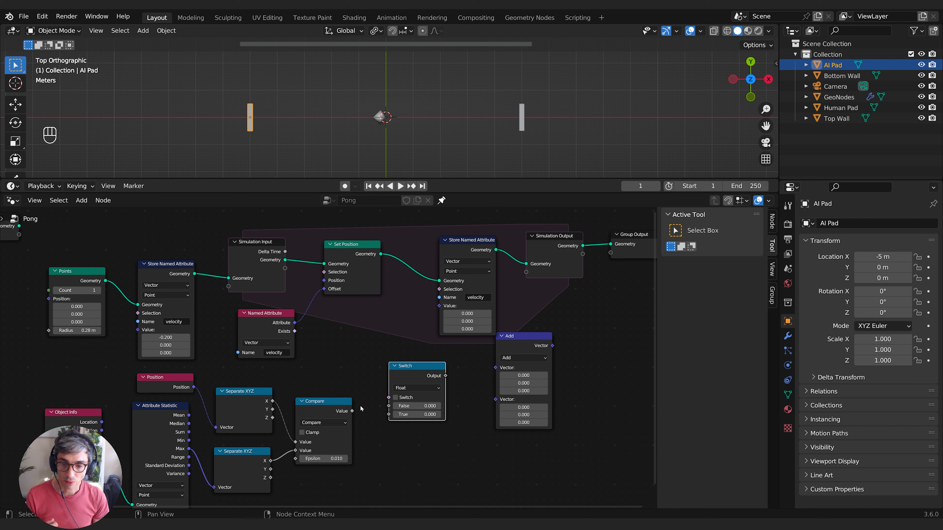
drag(352, 411, 439, 465)
click(387, 404)
click(361, 406)
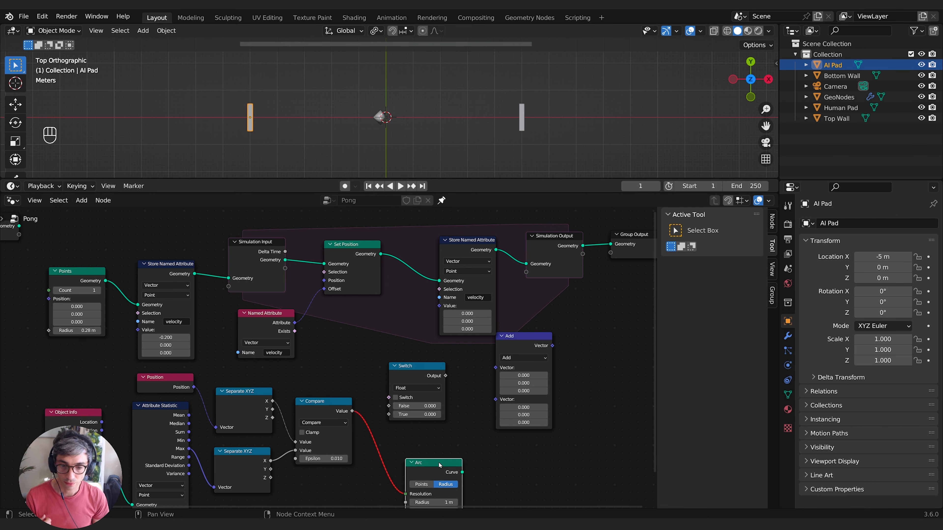
key(Delete)
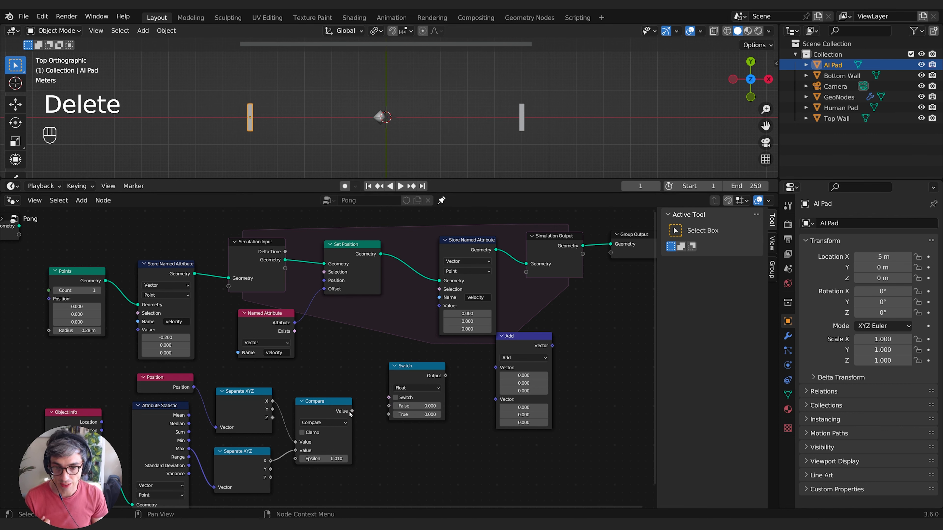
- Connect the Compare result to the Switch node's Switch input, and set True to -1 and False to 1
drag(352, 411, 389, 398)
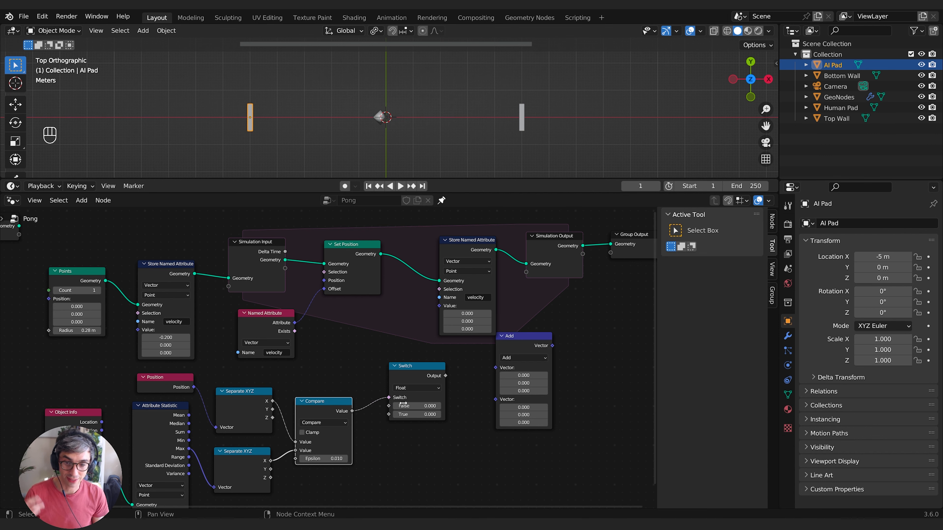
middle_drag(377, 446, 387, 421)
scroll(388, 421, up, 1)
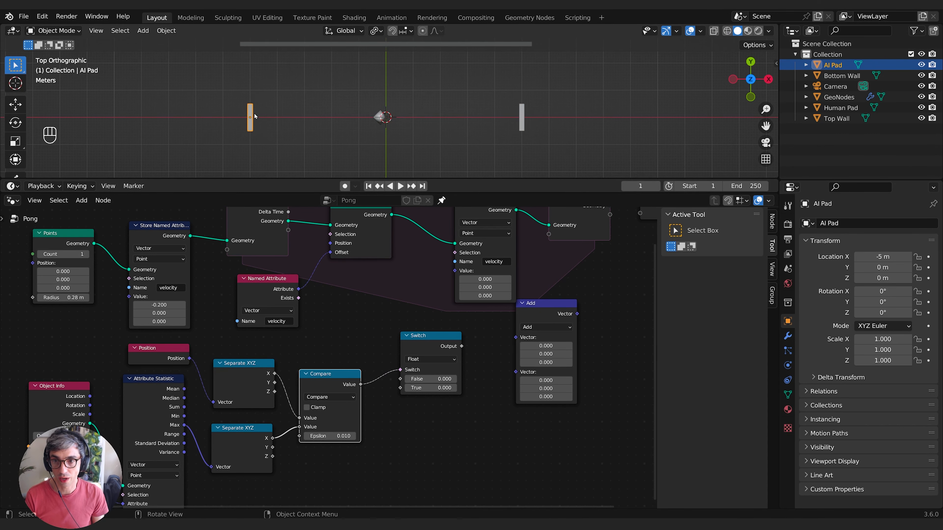
middle_drag(441, 409, 396, 427)
click(360, 394)
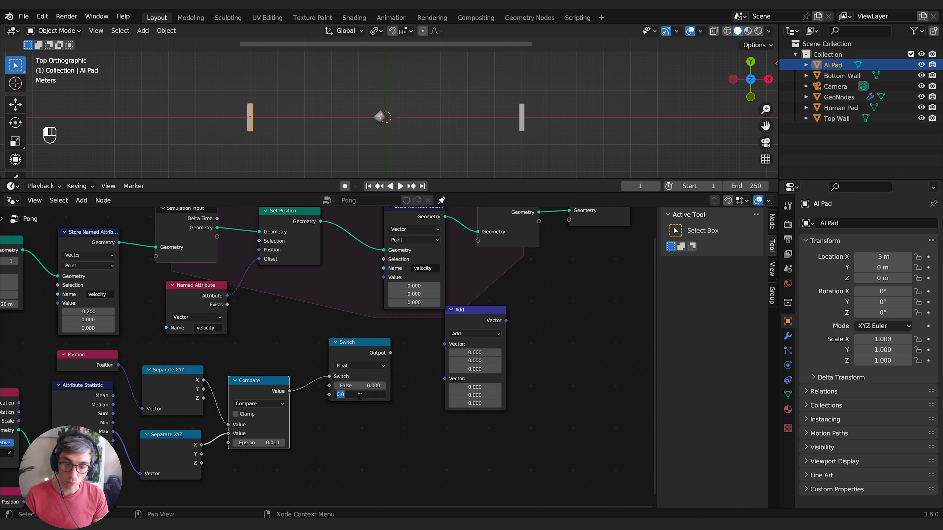
text(-1)
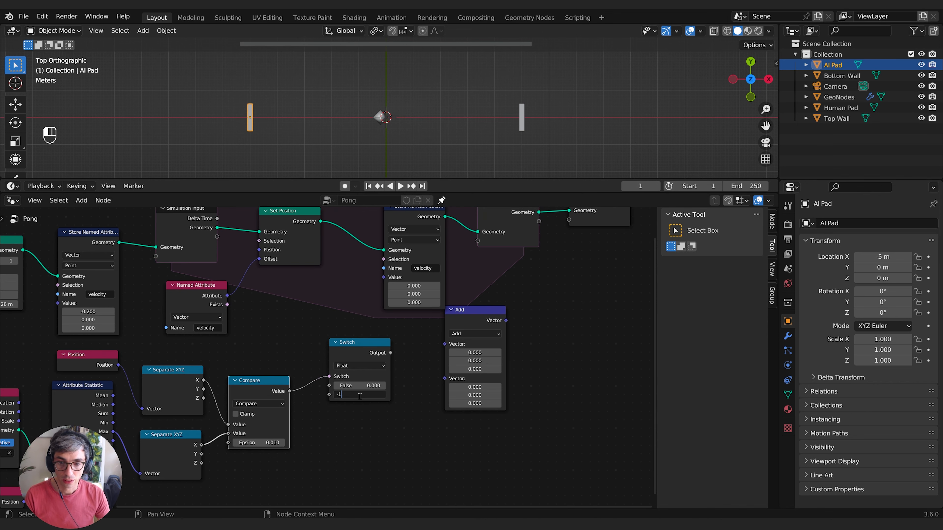
key(Return)
click(360, 386)
text(1)
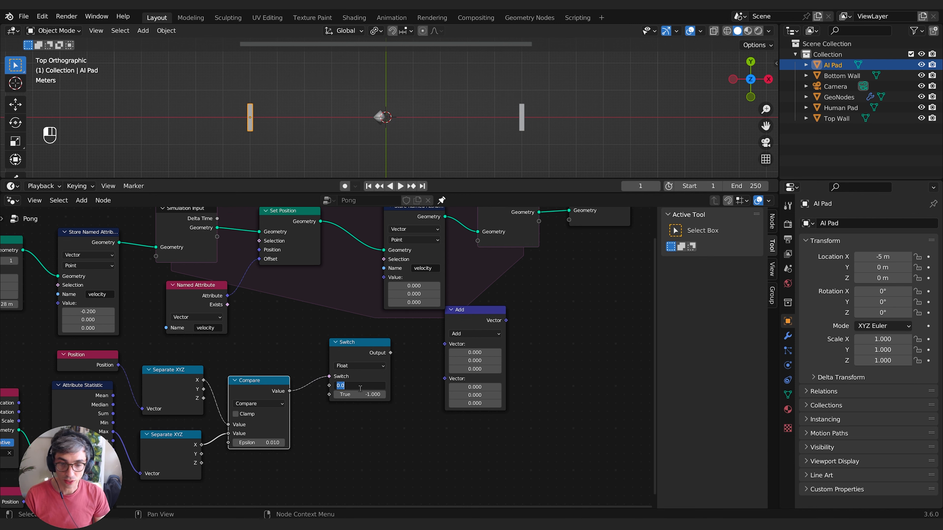
key(Return)
click(415, 402)
middle_drag(415, 403, 378, 430)
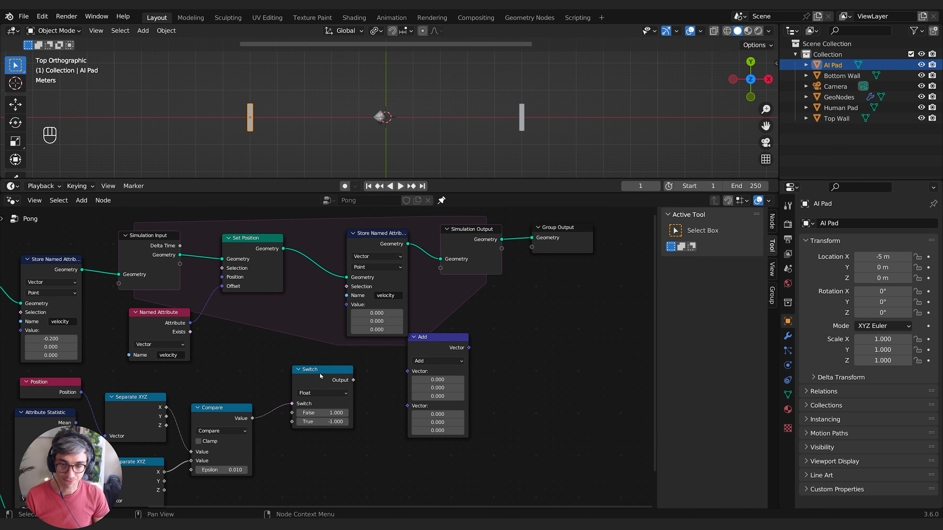
- Change the Add vector math node's operation to Multiply and arrange it after the Switch node
drag(320, 374, 301, 393)
drag(448, 349, 405, 376)
click(451, 362)
click(446, 334)
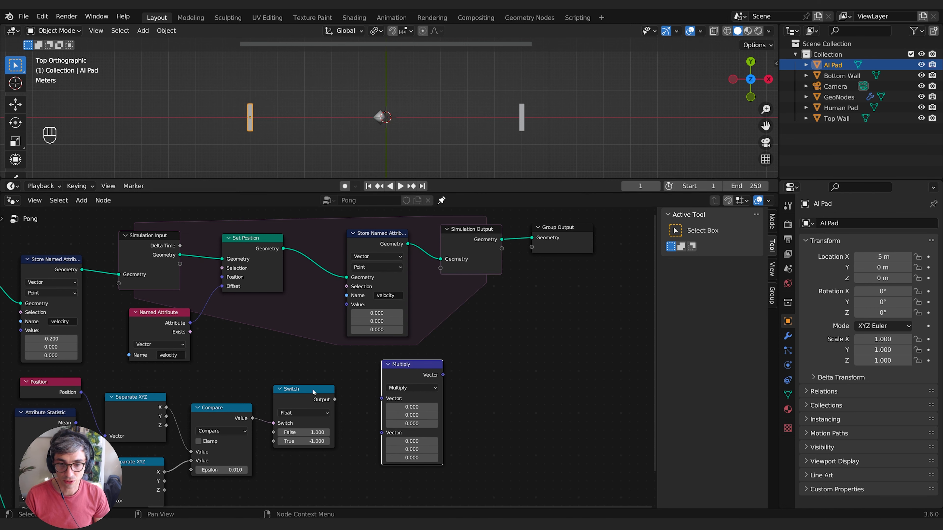
drag(303, 394, 333, 422)
middle_drag(445, 402, 460, 375)
drag(436, 348, 446, 328)
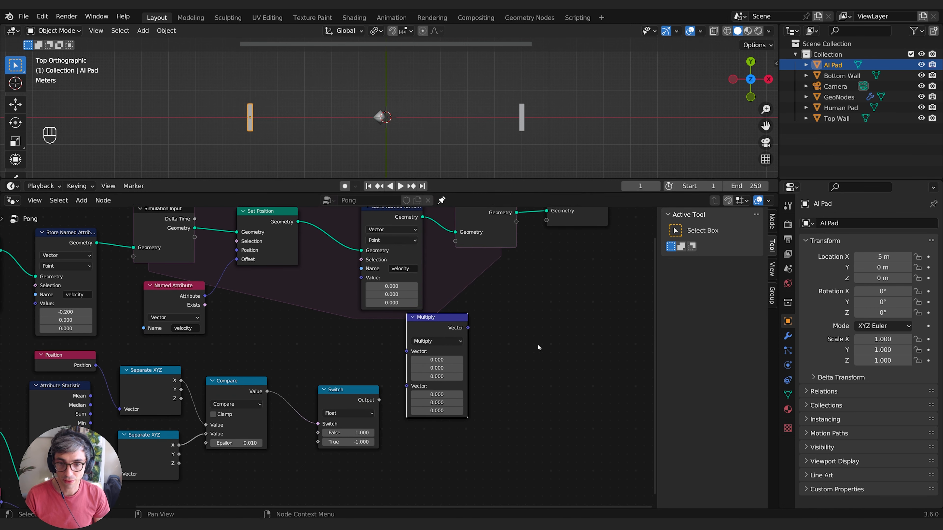
- Connect the velocity Named Attribute output to Multiply's first vector input and move the Switch node closer to Compare
click(202, 319)
drag(205, 297, 407, 351)
click(345, 393)
drag(346, 393, 315, 400)
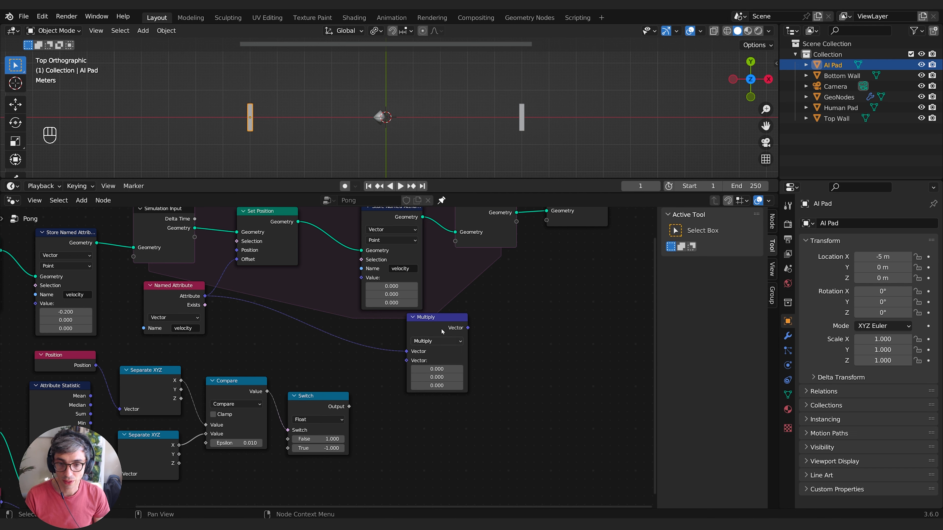
- Move the Multiply node farther along the node chain and add a Combine XYZ node between Switch and Multiply
drag(427, 323, 552, 299)
key(shift+a)
click(395, 304)
text(combi)
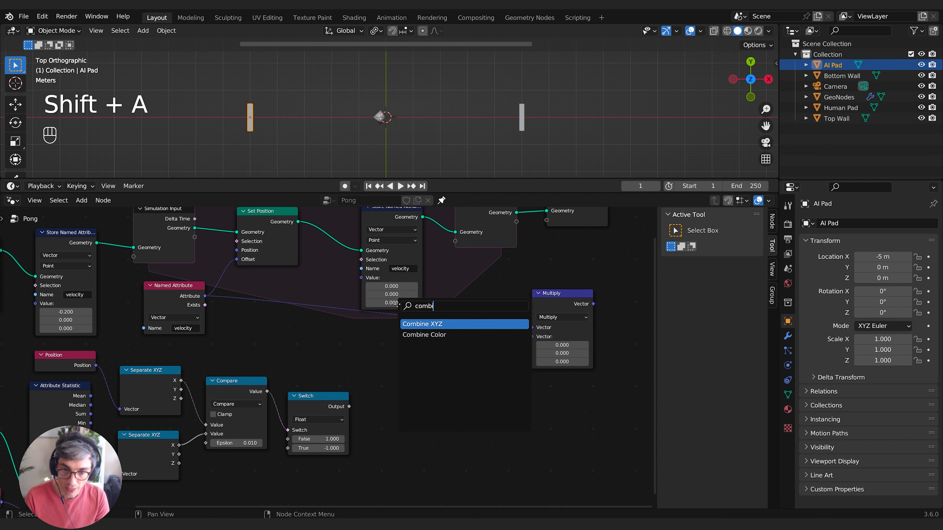
key(Return)
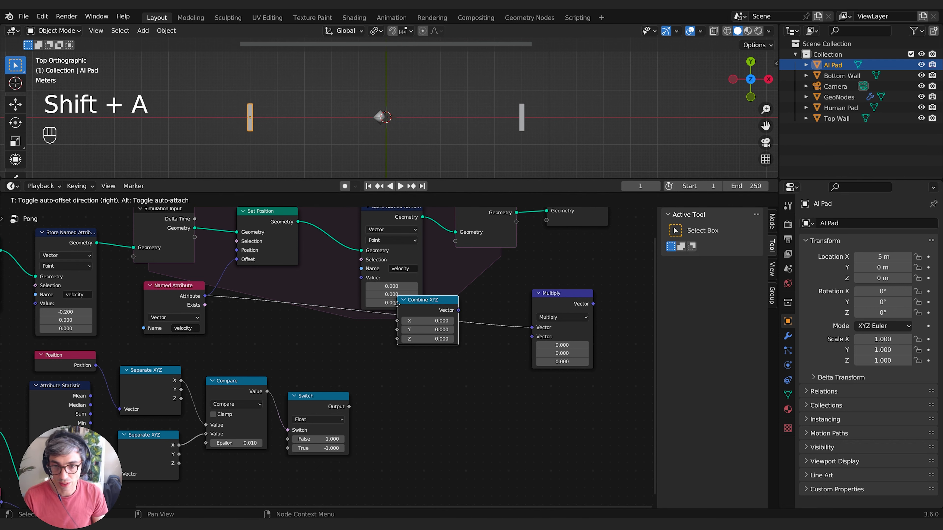
click(409, 374)
drag(442, 370, 419, 366)
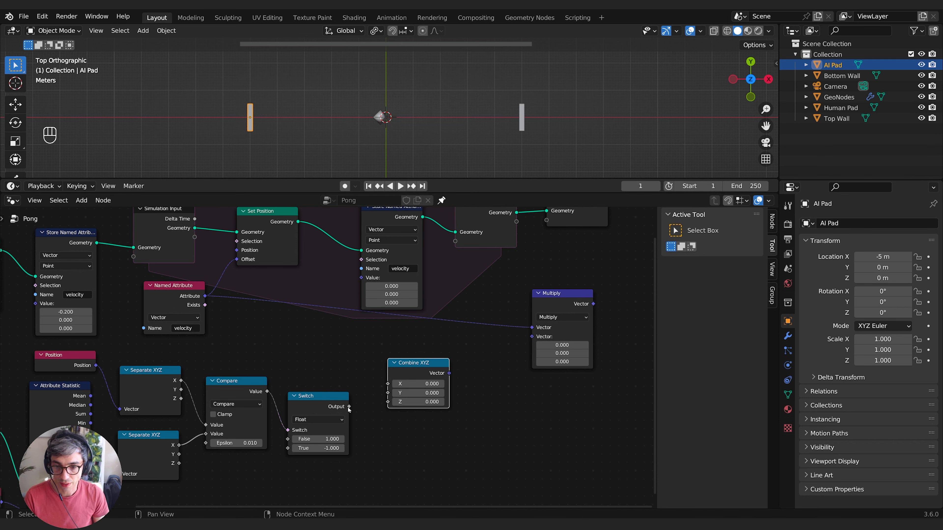
- Connect the Switch output to Combine XYZ's X input and the Combine XYZ vector to Multiply's second vector input
drag(349, 407, 388, 384)
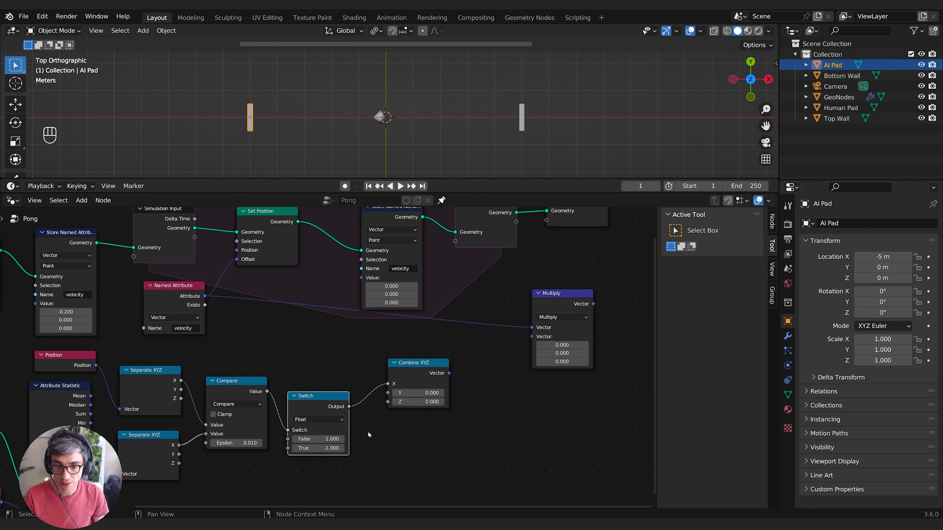
drag(449, 374, 532, 336)
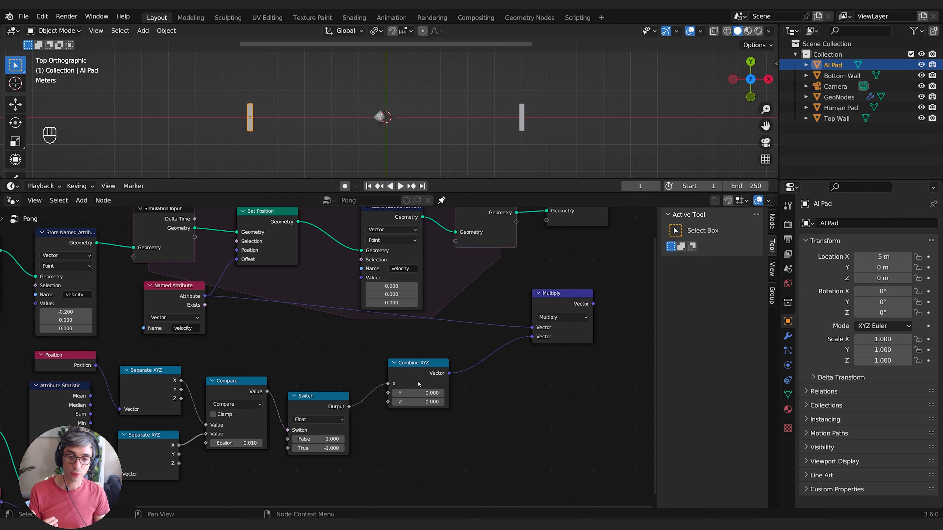
drag(420, 377, 422, 376)
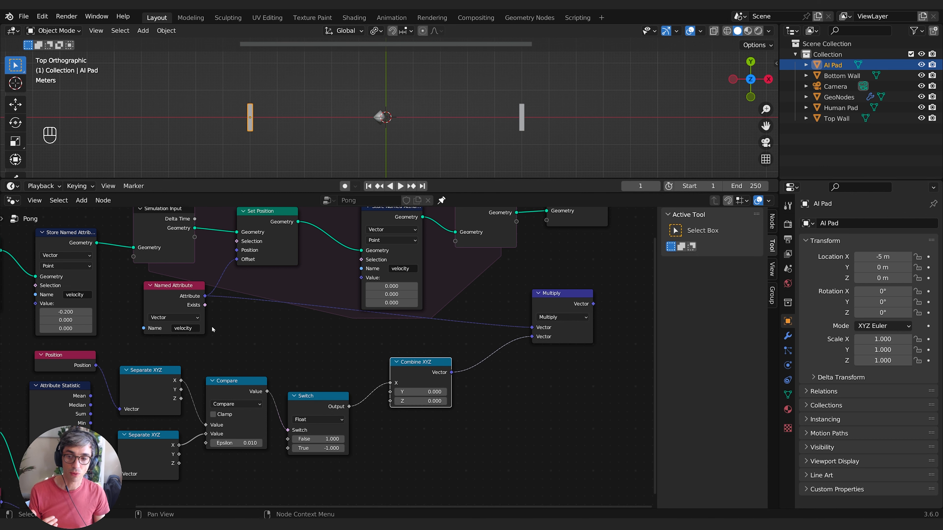
- Move the Multiply node back toward Combine XYZ and connect its vector output to the Value input of the simulation zone's Store Named Attribute node
click(175, 299)
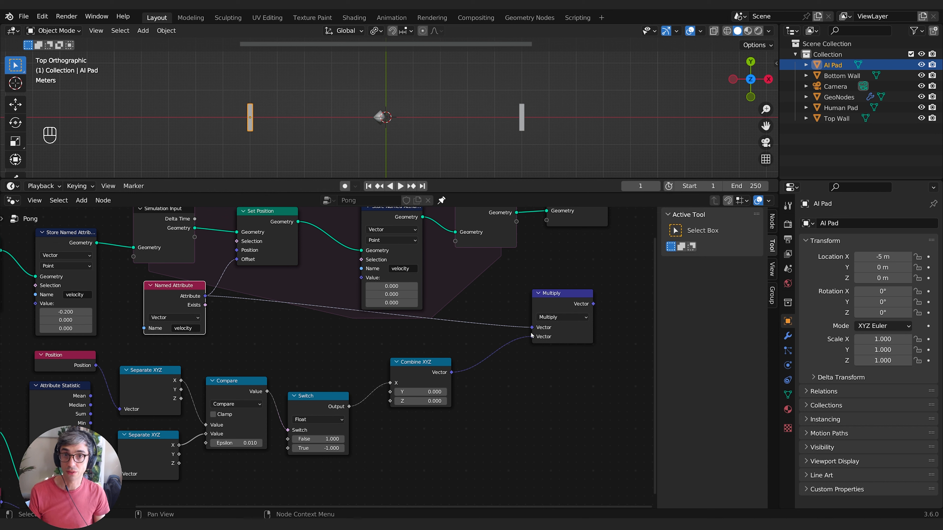
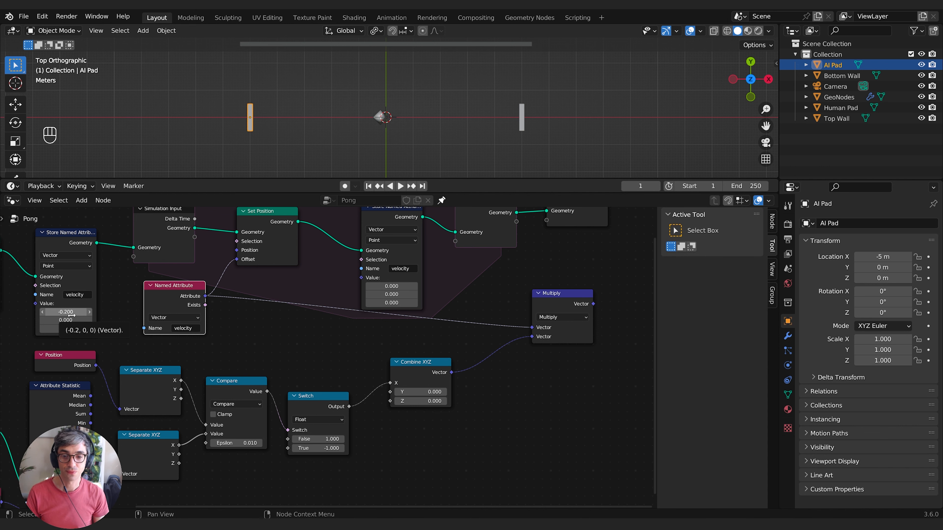
click(566, 419)
drag(562, 300, 488, 281)
middle_drag(567, 326, 460, 408)
drag(371, 364, 254, 360)
- Move the simulation zone's Store Named Attribute, Simulation Output and Group Output nodes together farther along the chain to make room
click(288, 295)
shift+click(375, 285)
shift+click(482, 291)
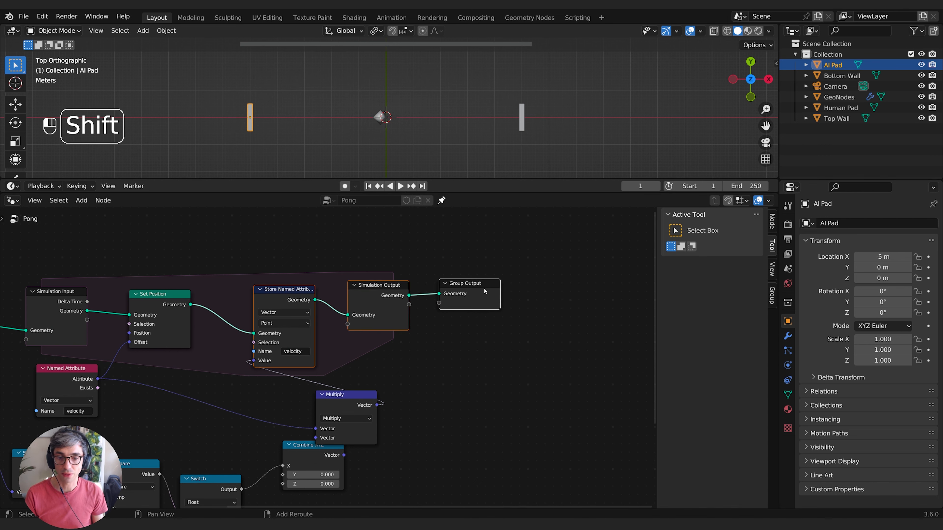
key(g)
click(707, 292)
click(464, 454)
middle_drag(464, 454, 447, 392)
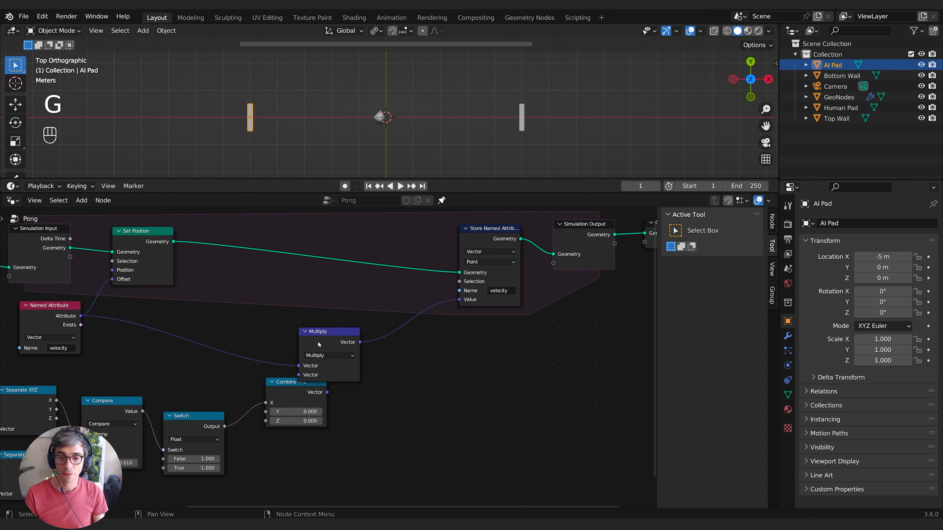
- Move the Multiply node up, clear of the Combine XYZ node
click(318, 345)
key(g)
click(315, 320)
middle_drag(369, 342, 455, 347)
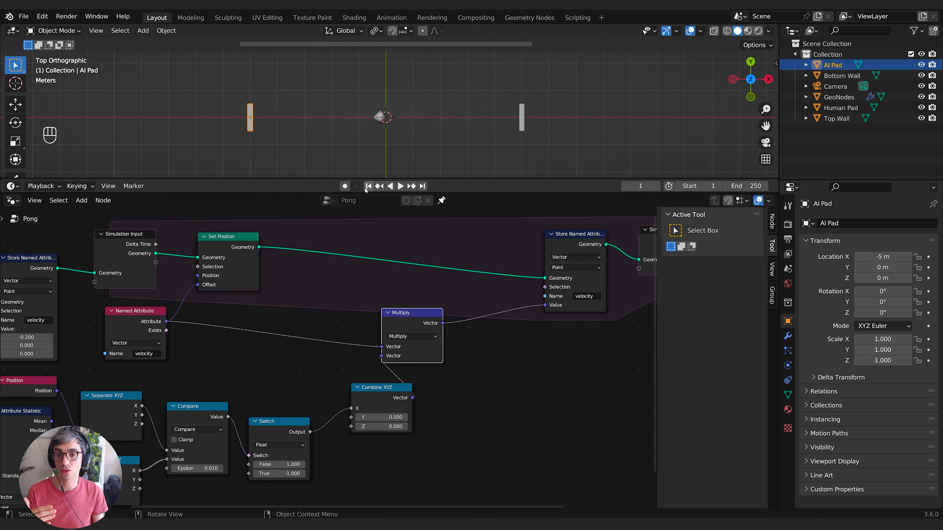
- Play the simulation to check how the ball behaves at the pad and return to the first frame
click(400, 188)
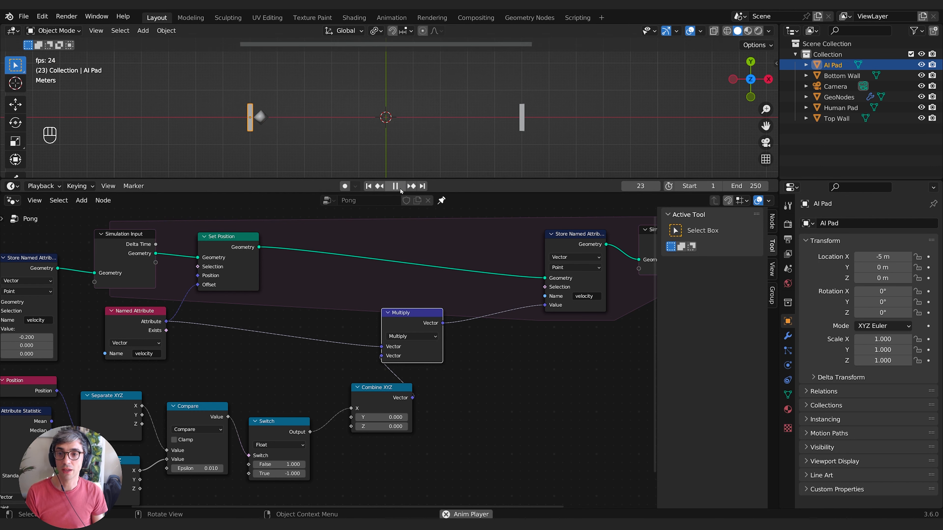
click(395, 186)
click(368, 186)
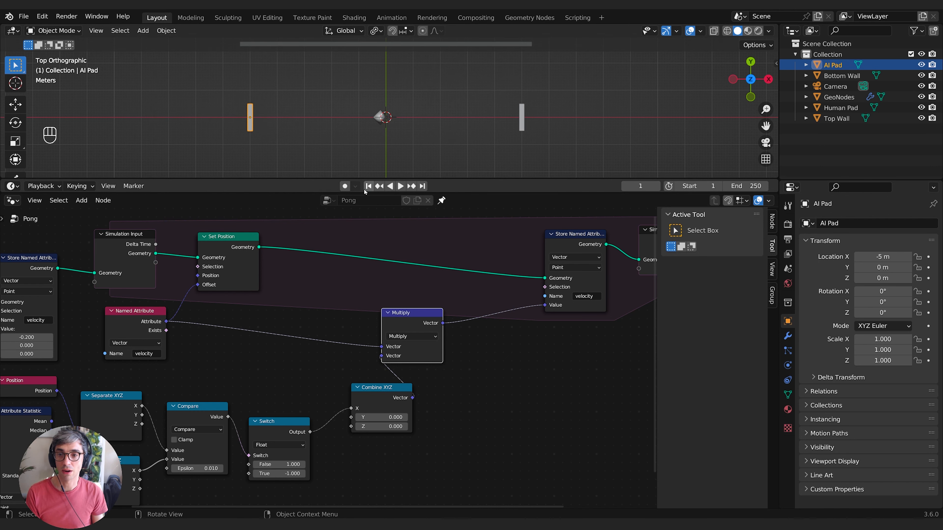
- Set the Compare node's Epsilon to 0.1 and play the simulation to test the bounce
middle_drag(235, 396, 295, 300)
drag(256, 371, 274, 372)
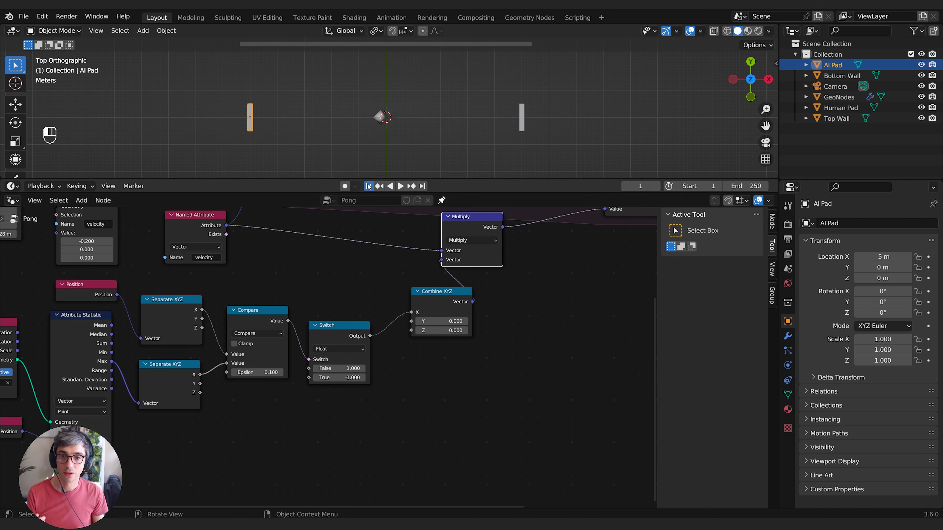
click(401, 186)
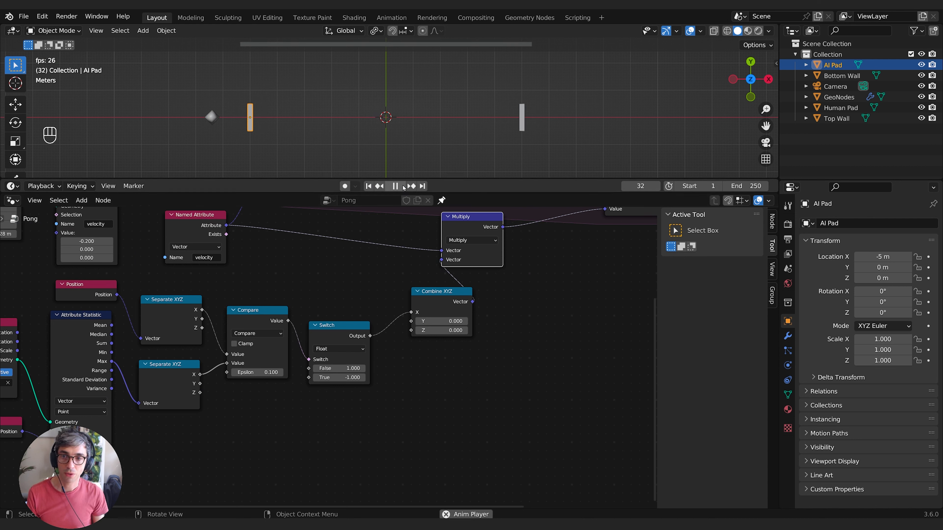
click(403, 187)
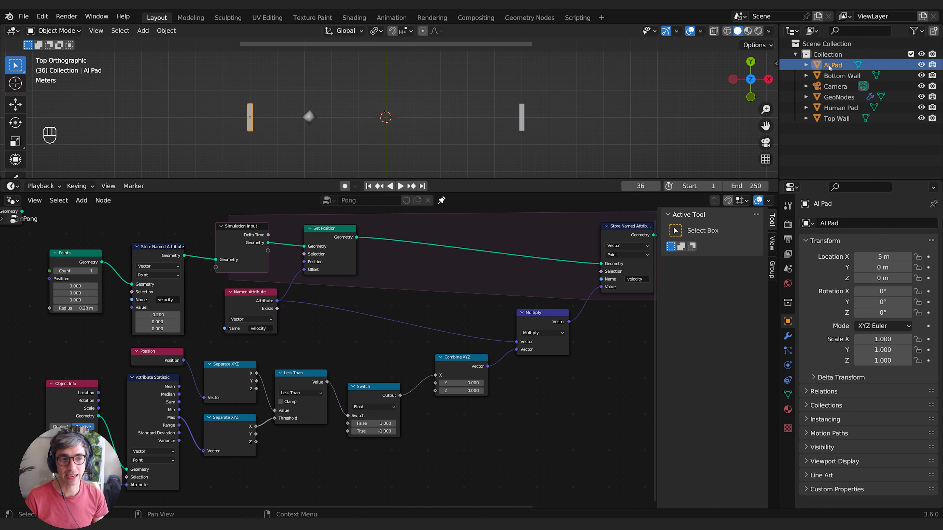
- Rename the AI Pad object as Human
key(F2)
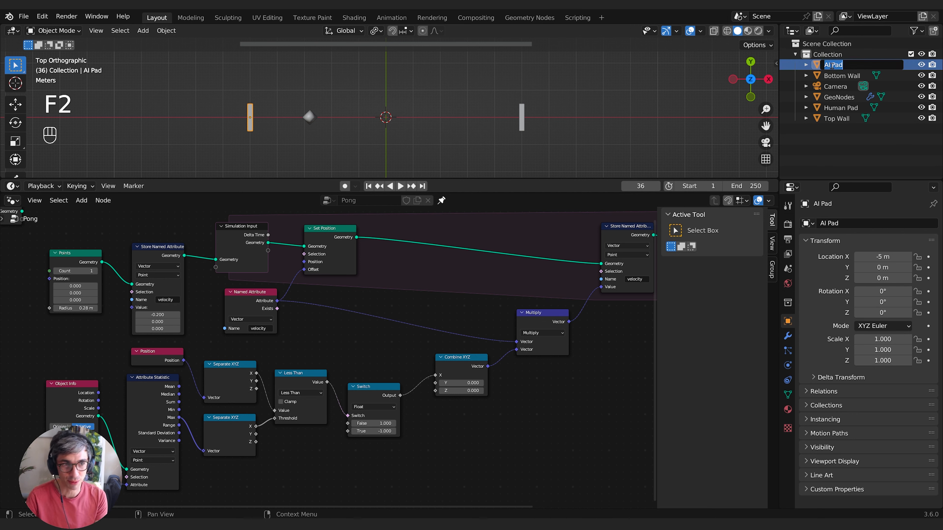
text(Humanb)
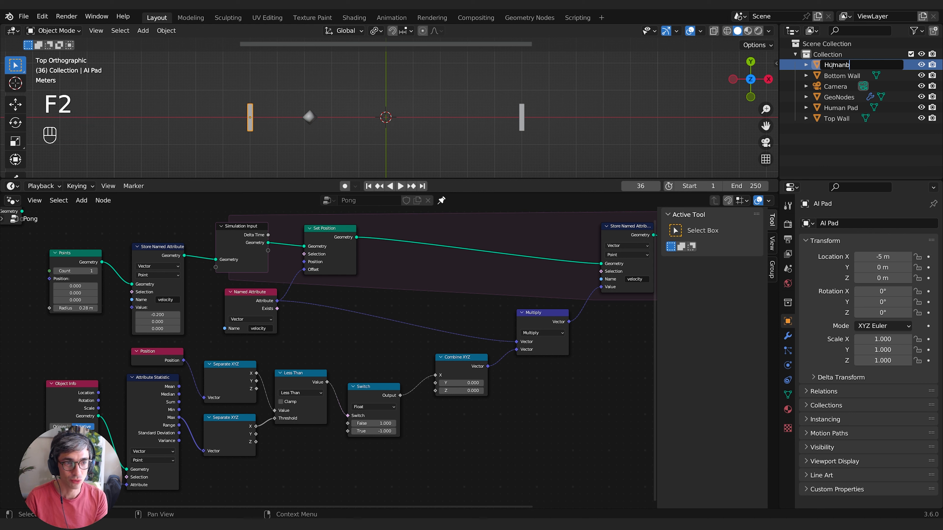
key(BackSpace)
key(Return)
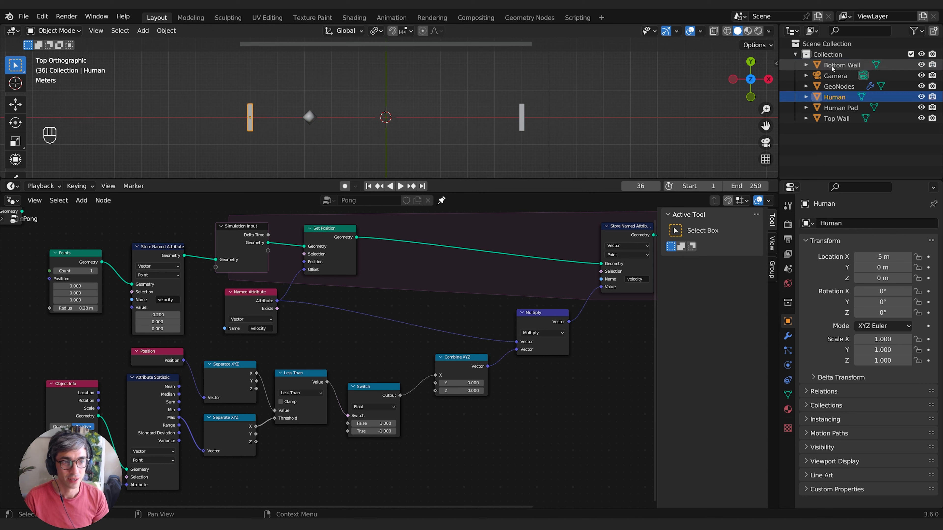
- Rename the Human Pad object as AI
click(859, 102)
click(847, 108)
key(F2)
key(BackSpace)
text(AI)
key(Return)
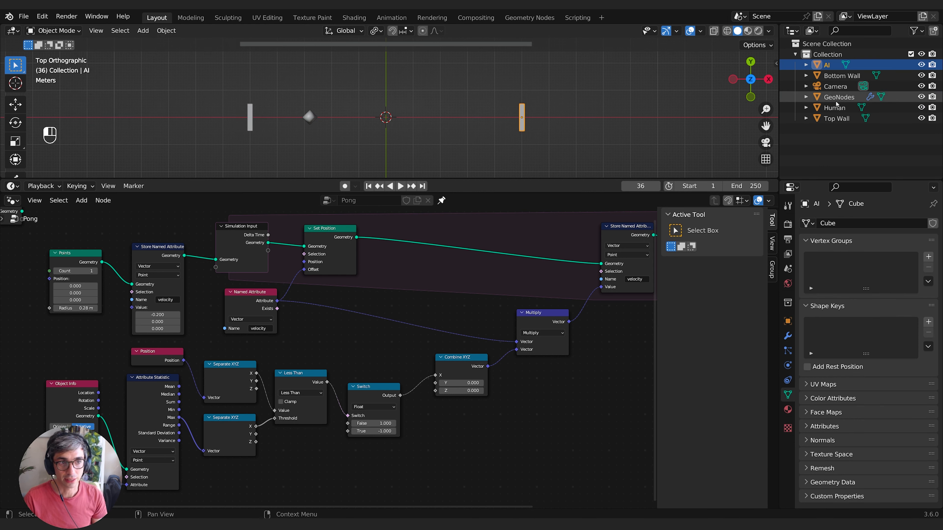
- Set the Object Info node of the GeoNodes object's Pong tree to the Human object and select the Human pad in the viewport
click(836, 100)
middle_drag(69, 435, 116, 405)
click(115, 405)
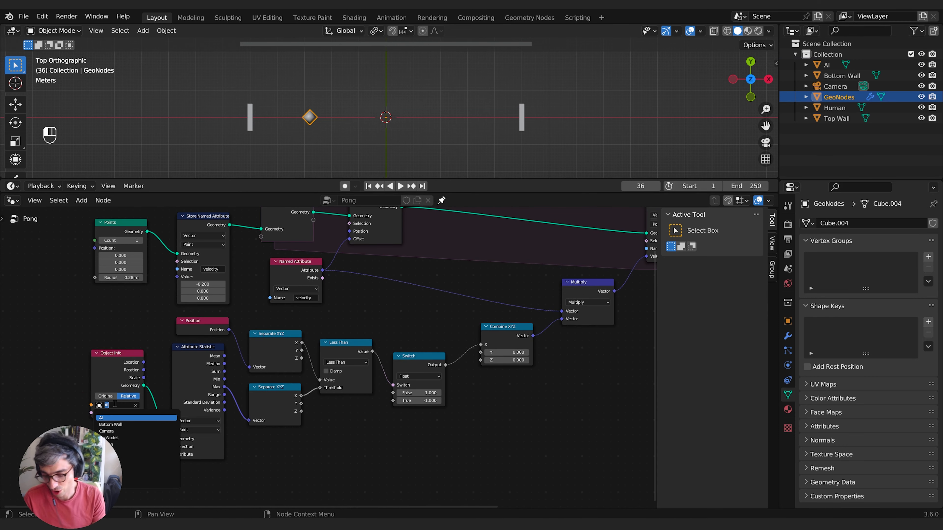
text(hum)
key(Return)
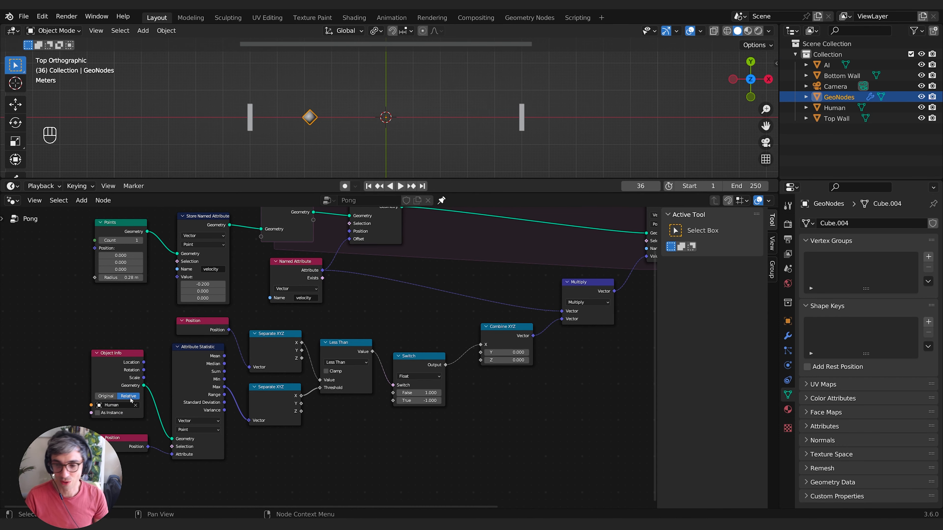
click(109, 370)
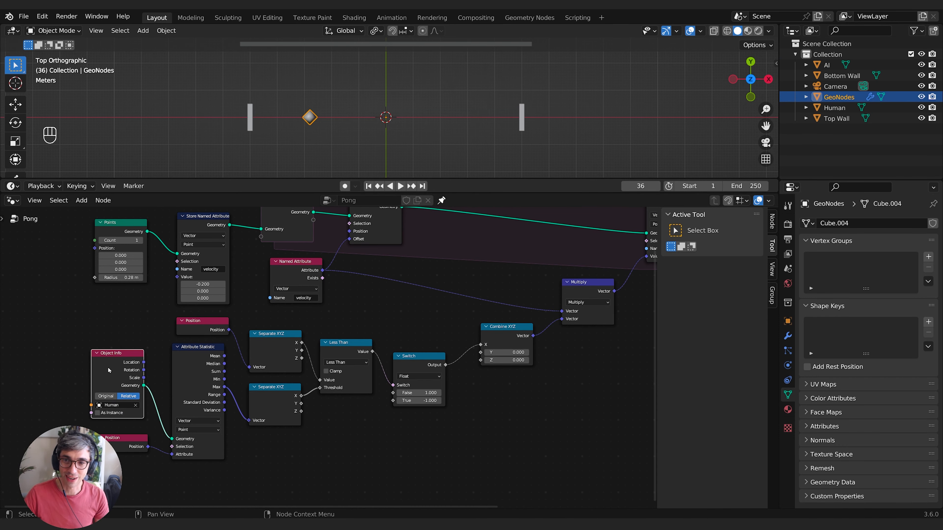
click(250, 118)
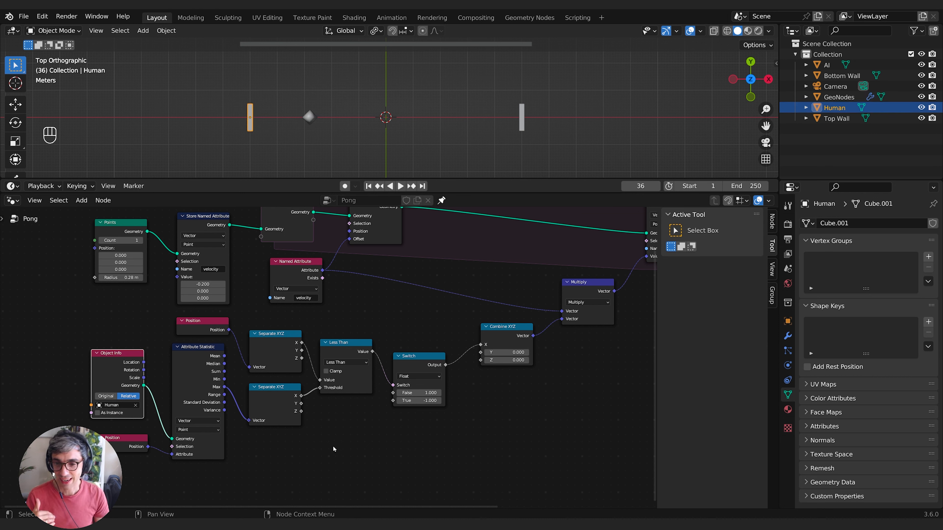
- Change the Less Than node's operation to Compare with an Epsilon of 0.1 and play the simulation from the first frame
click(343, 362)
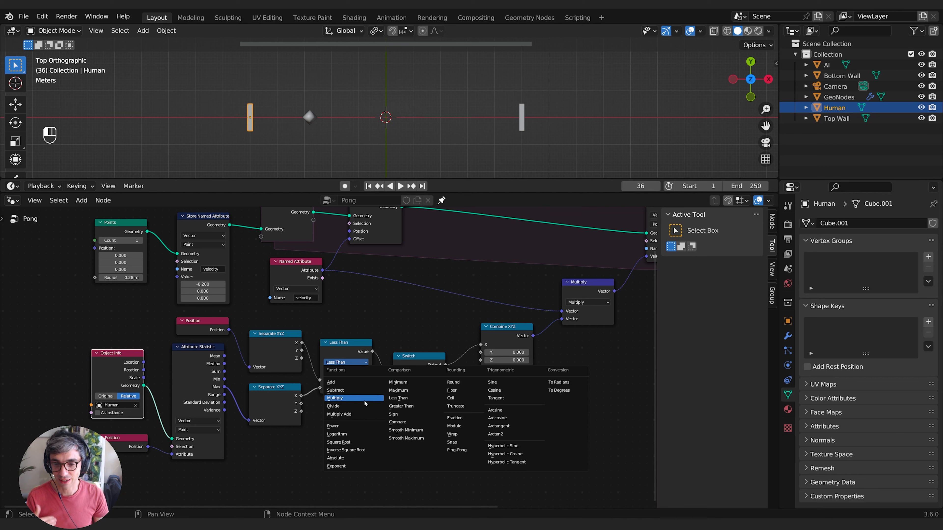
click(398, 422)
click(346, 395)
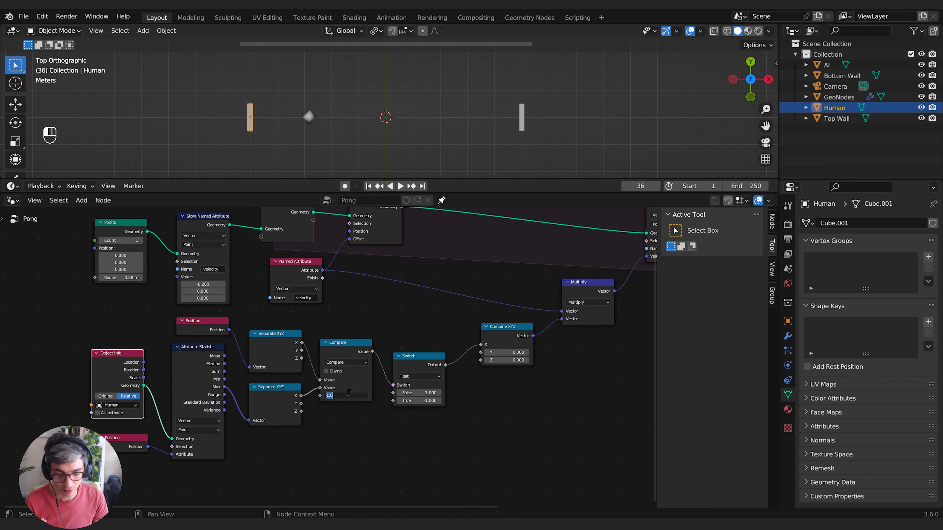
text(0.1)
key(Return)
click(355, 425)
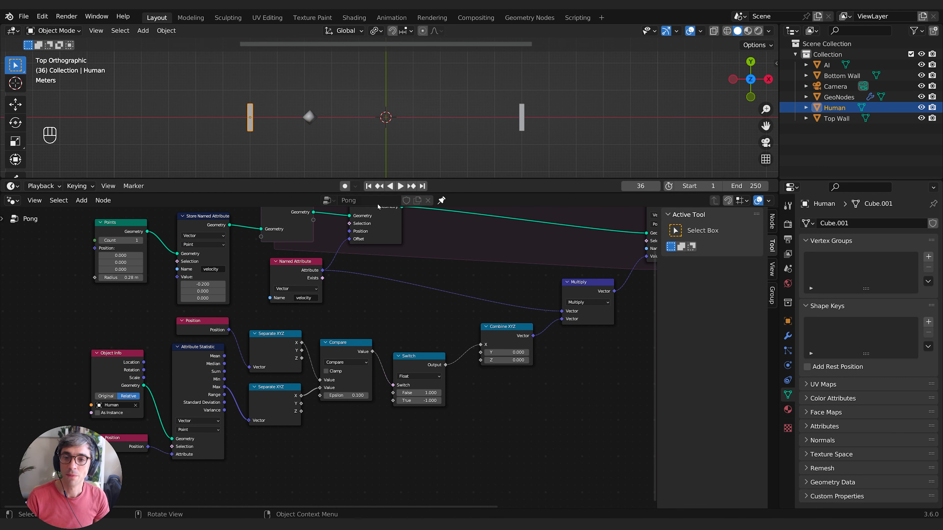
key(shift+Left)
key(space)
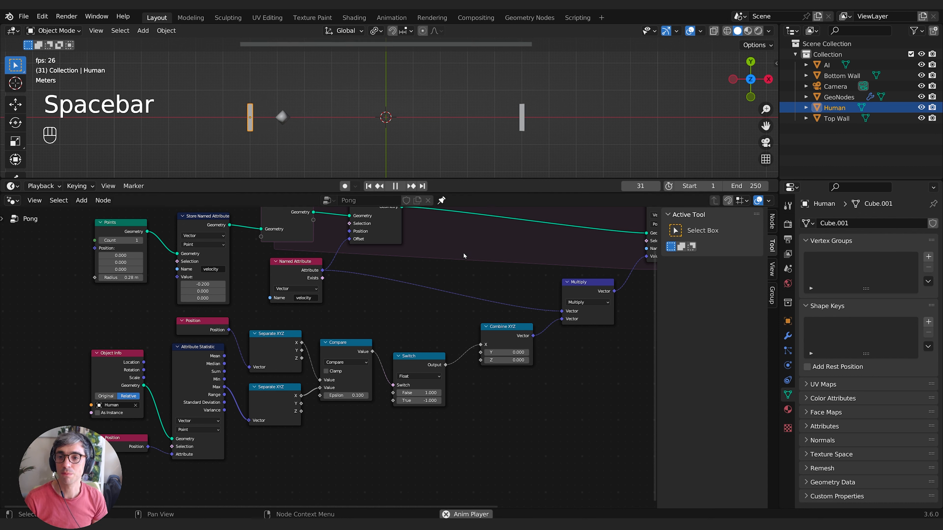
key(space)
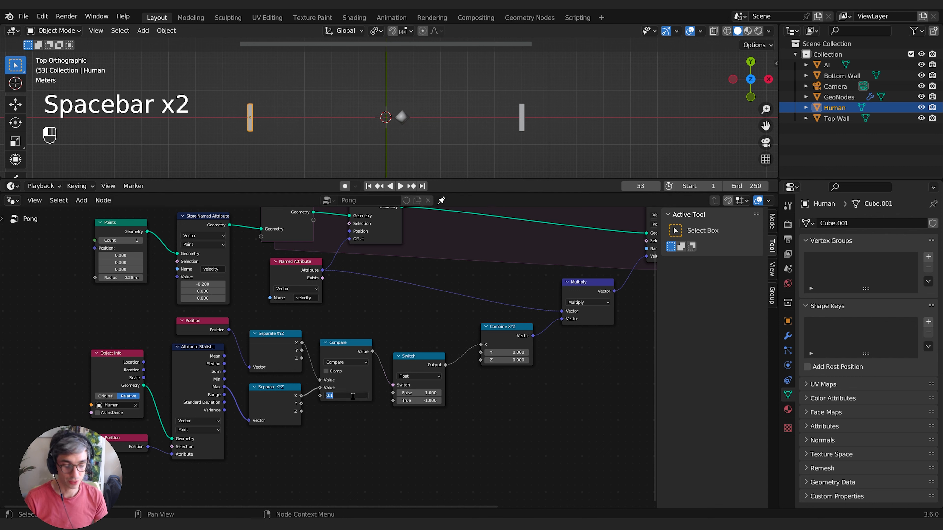
- Set the Compare node's Epsilon to 0.01 and replay the simulation from the first frame
click(347, 395)
text(0.01)
key(Return)
click(368, 186)
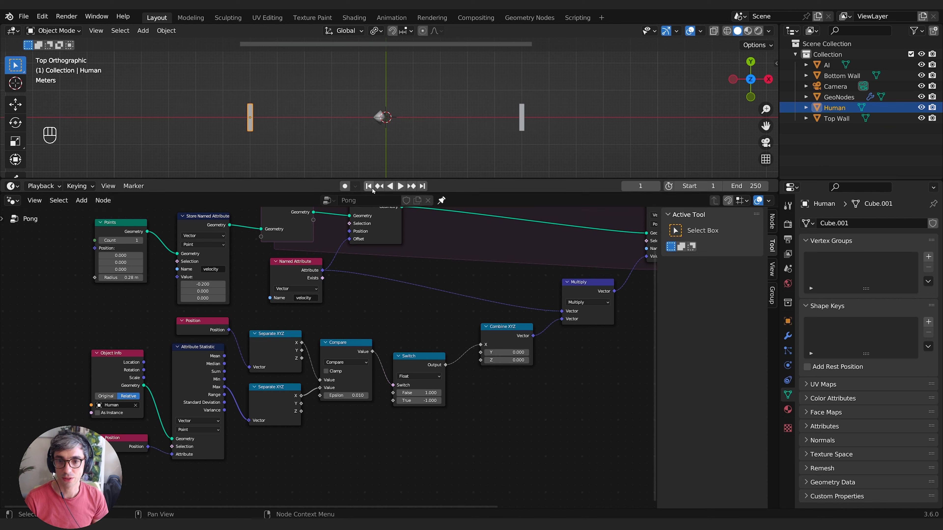
key(space)
key(space)
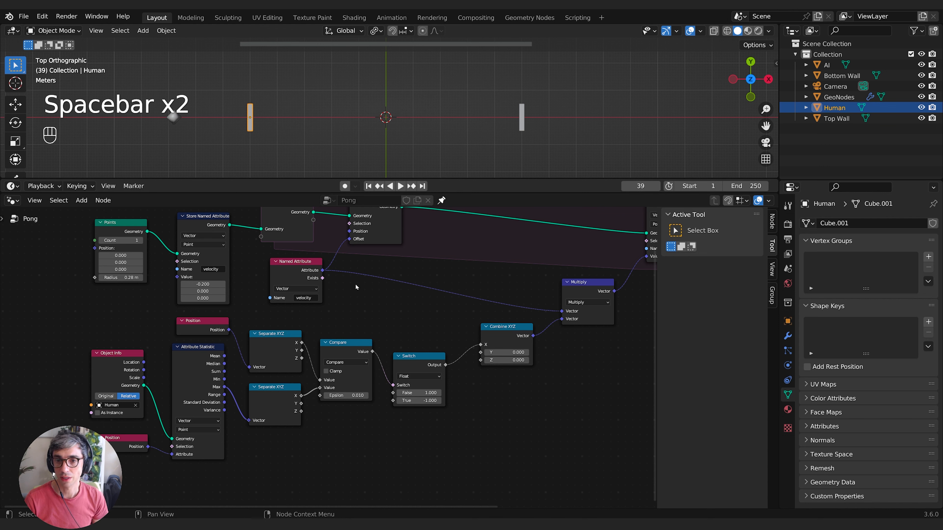
- Set the Compare node's Epsilon back to 0.1 and replay the simulation from the start to watch both pads
click(348, 397)
text(0.1)
key(Return)
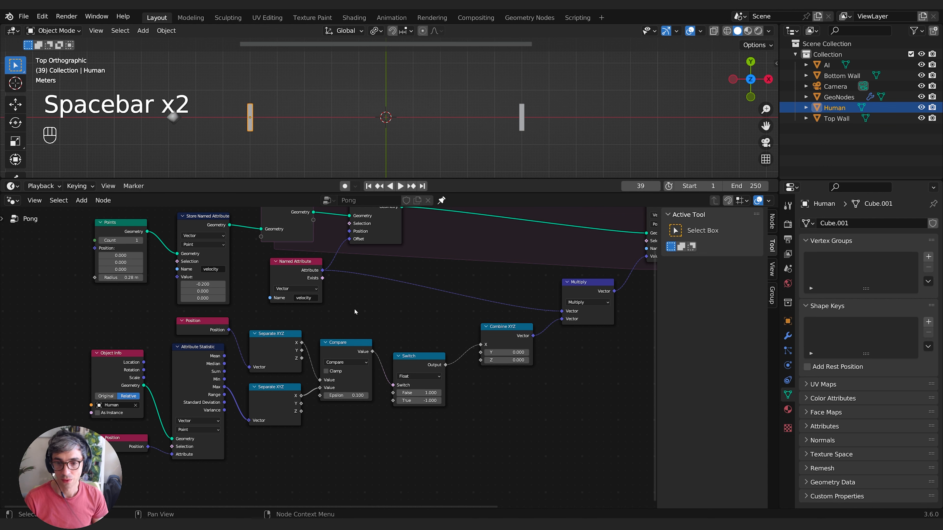
click(369, 186)
key(space)
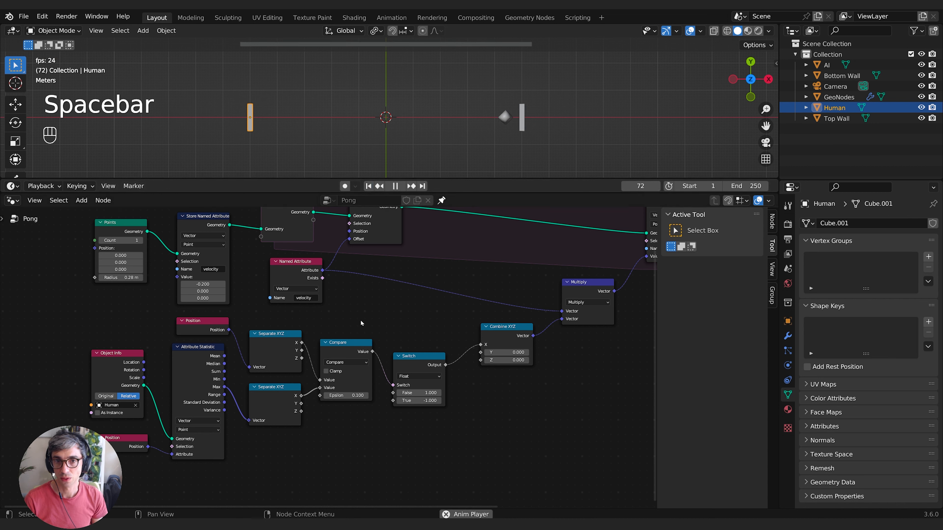
key(space)
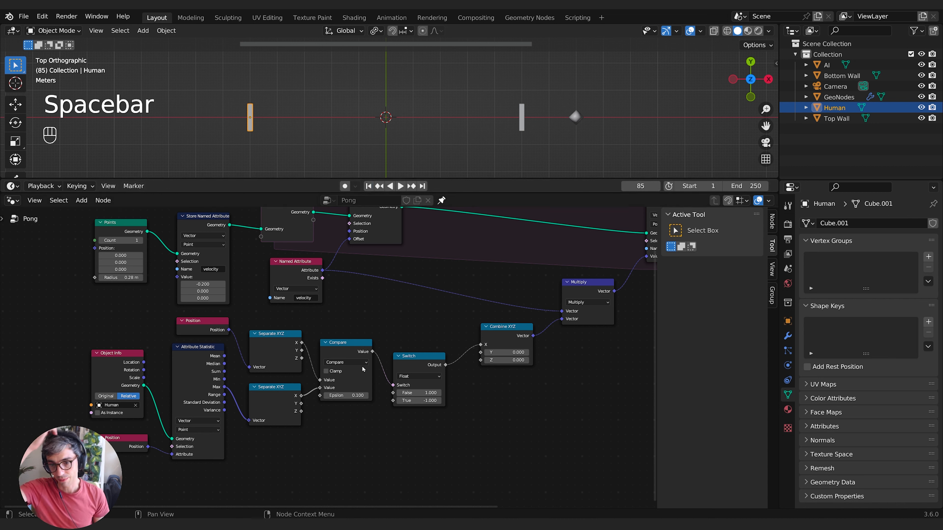
- Change the Compare node's operation to Less Than and replay the simulation from the first frame
click(346, 362)
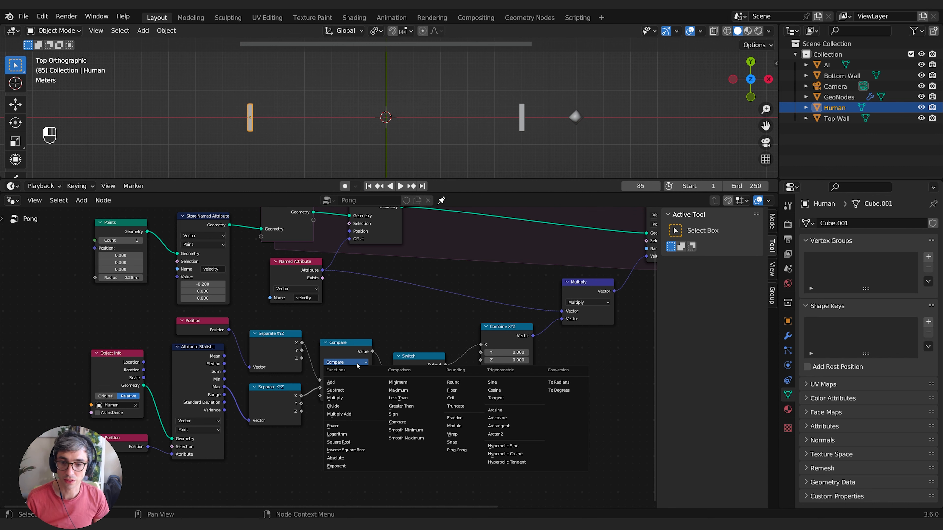
click(402, 398)
click(369, 186)
key(space)
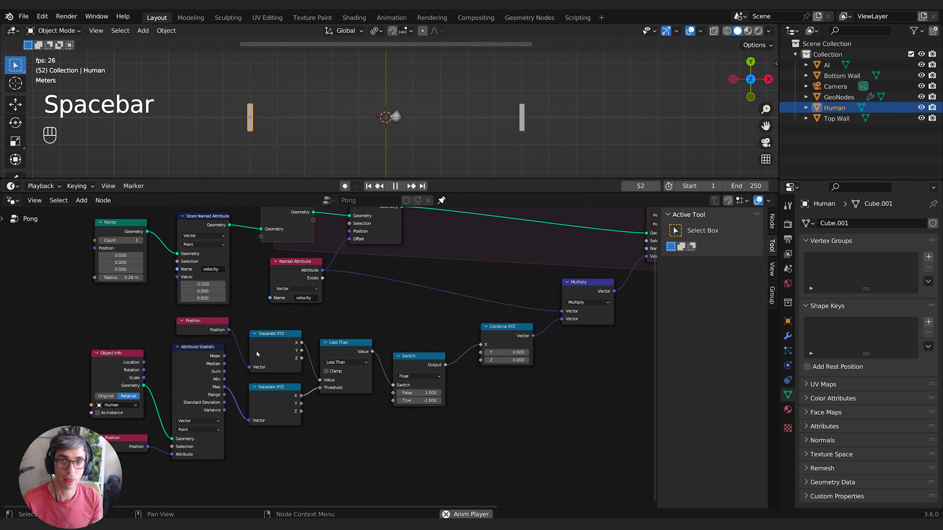
key(space)
- Duplicate the two Separate XYZ nodes, place the copies below the originals and move the lower copy farther down
scroll(423, 312, down, 2)
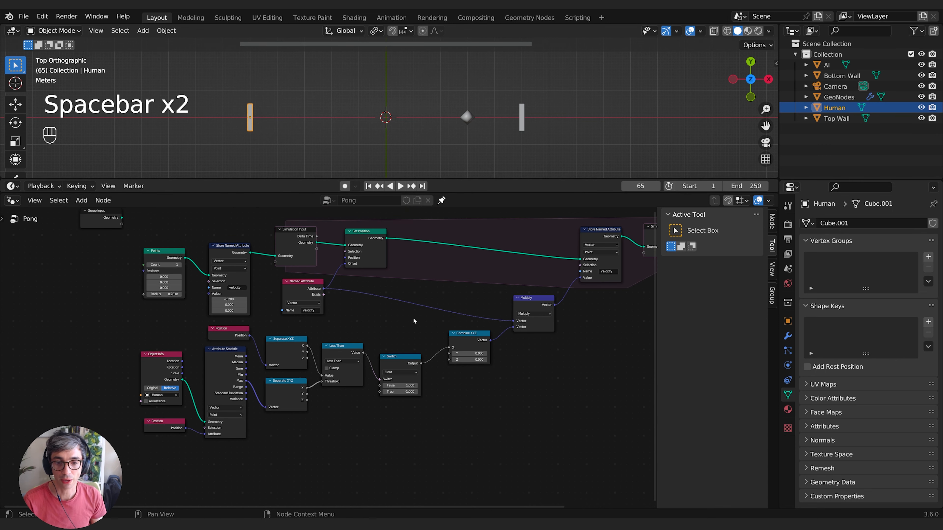
middle_drag(307, 361, 328, 358)
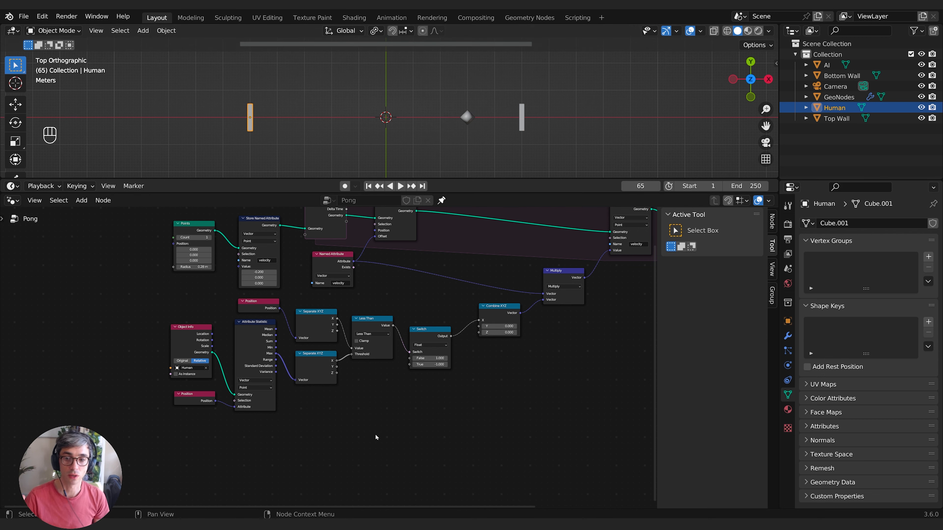
scroll(421, 446, up, 1)
key(shift+d)
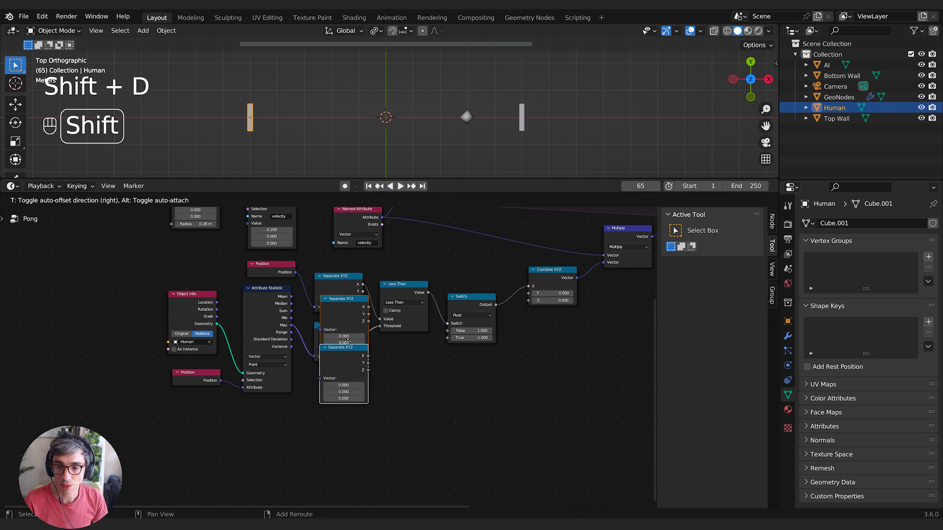
click(408, 398)
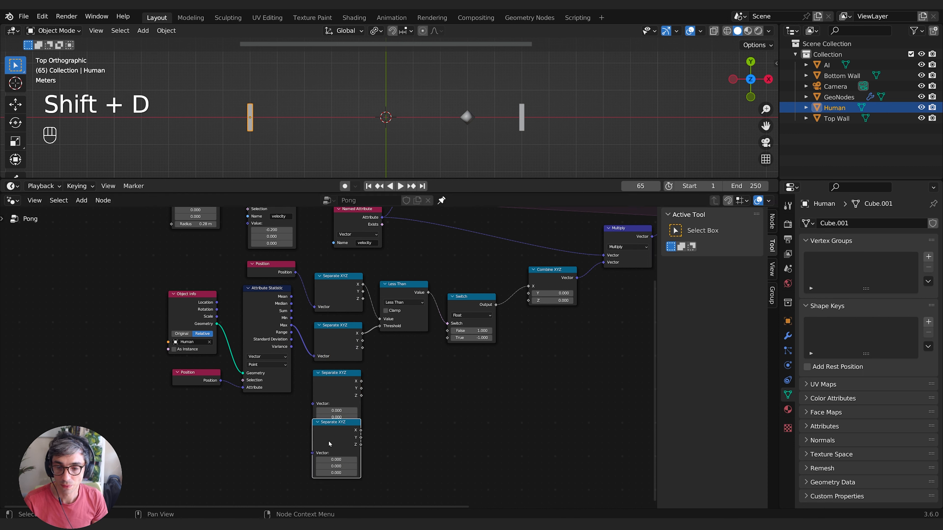
key(g)
click(424, 430)
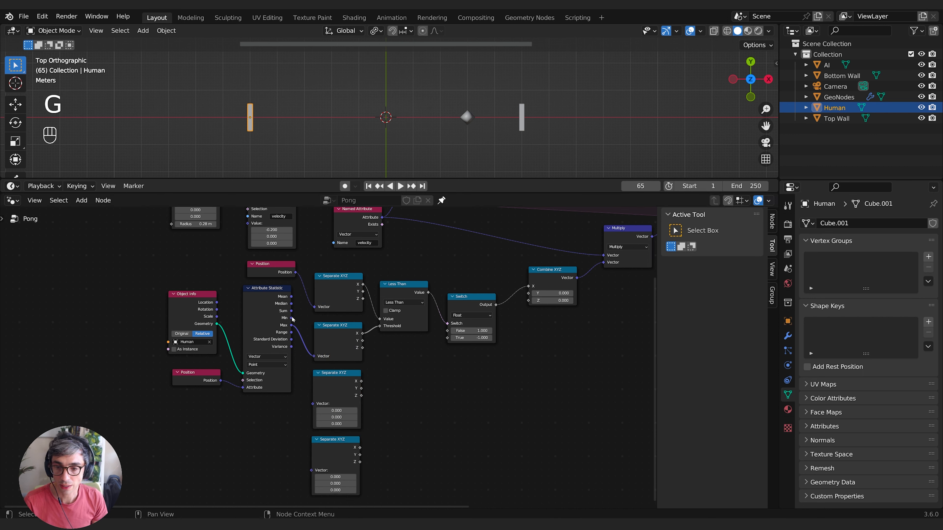
- Connect the Attribute Statistic's Min output to the third Separate XYZ node and delete the fourth Separate XYZ node
drag(293, 319, 332, 389)
click(348, 463)
key(Delete)
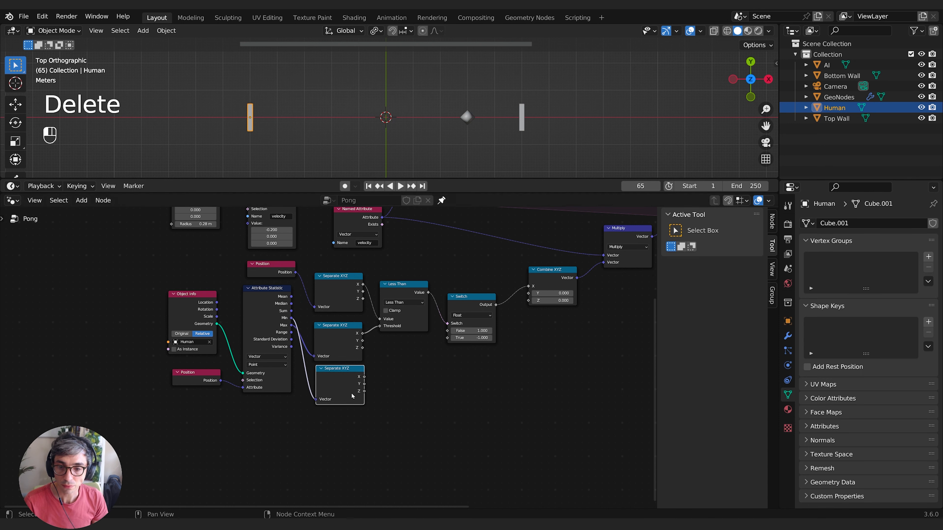
- Duplicate the Less Than node below the original and change the copy's operation to Greater Than
middle_drag(417, 375, 373, 385)
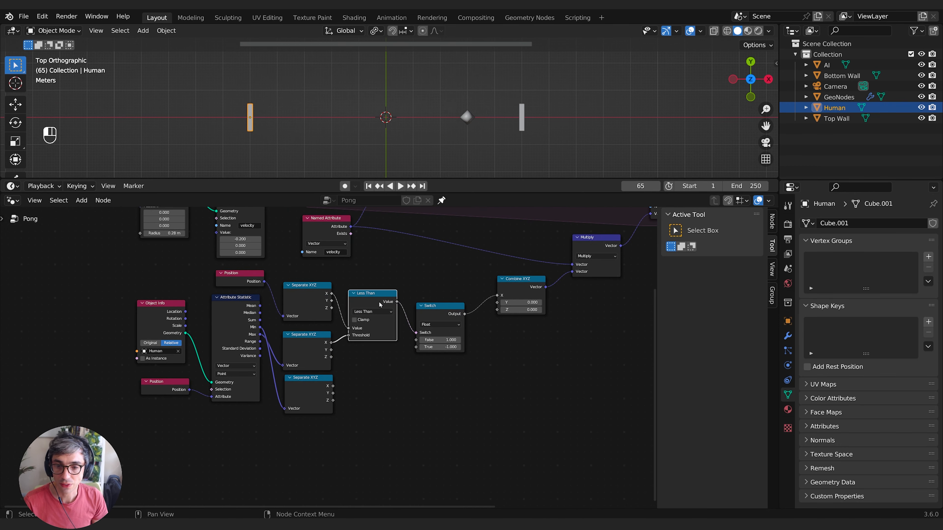
click(373, 297)
key(shift+d)
click(371, 355)
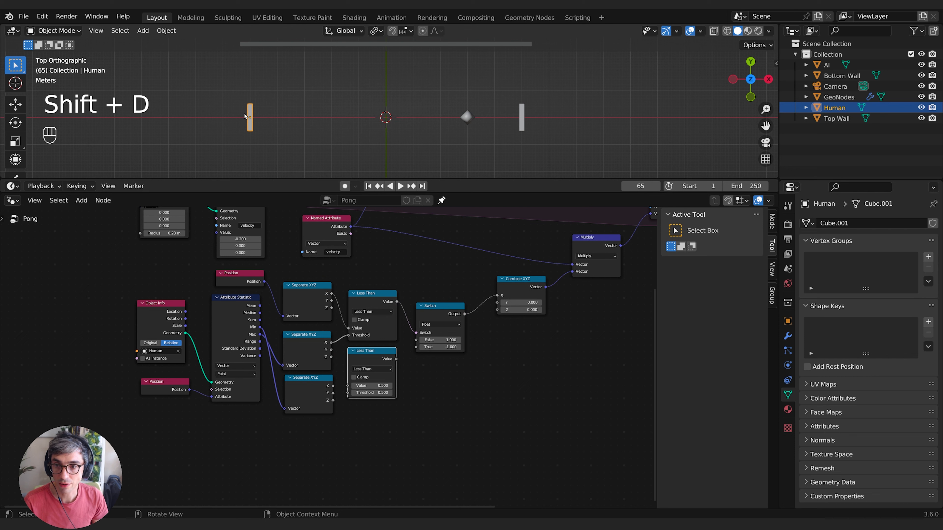
click(372, 369)
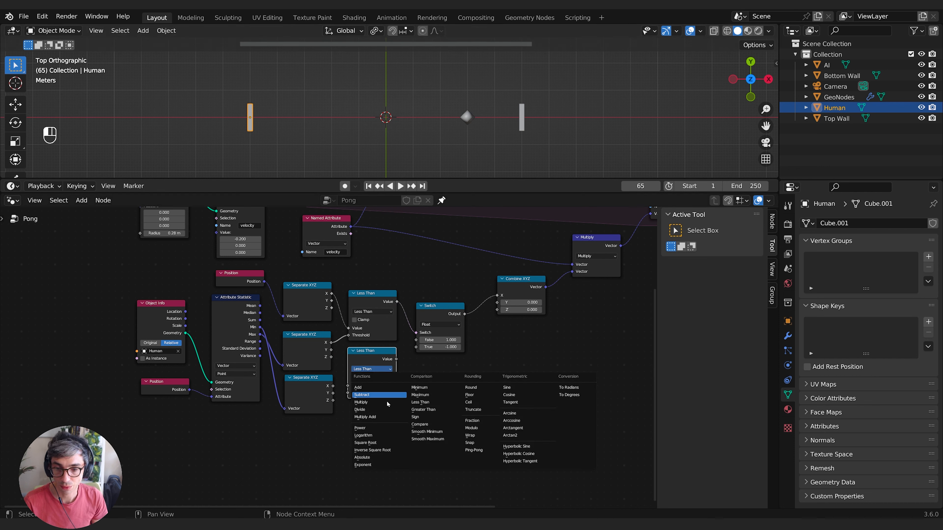
click(423, 409)
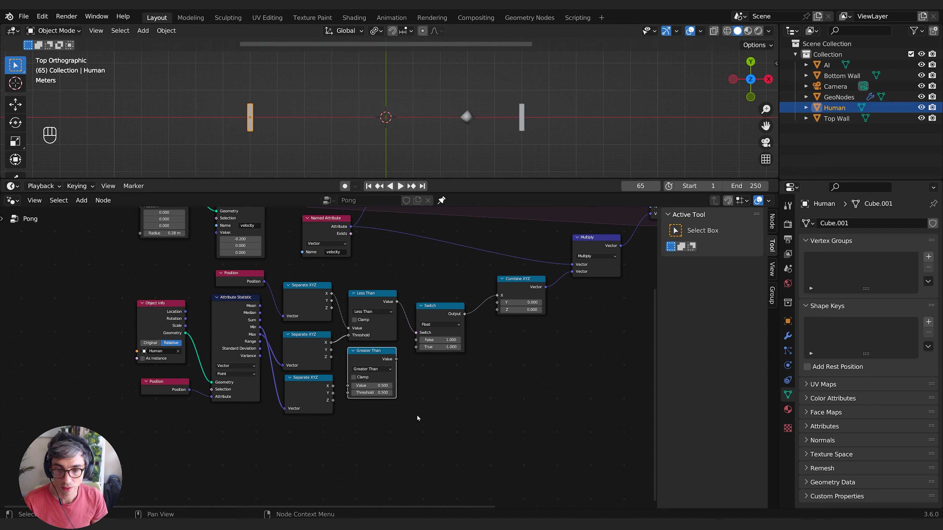
- Connect the ball position's X to the Greater Than node's Value and the minimum's X to its Threshold
drag(372, 362, 381, 371)
drag(332, 294, 356, 402)
drag(375, 366, 367, 359)
middle_drag(398, 402, 326, 434)
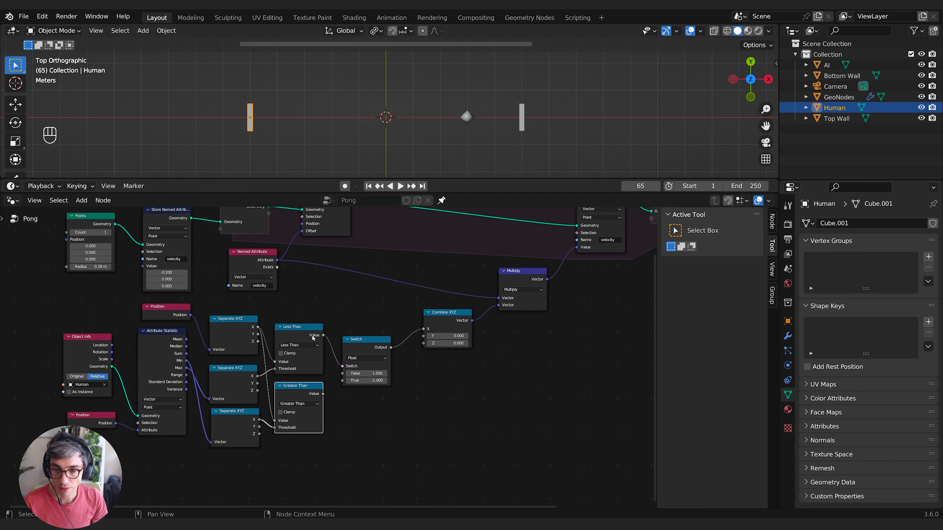
- Move the Switch and Combine XYZ nodes farther from the comparison nodes to make room between them
middle_drag(363, 392, 338, 392)
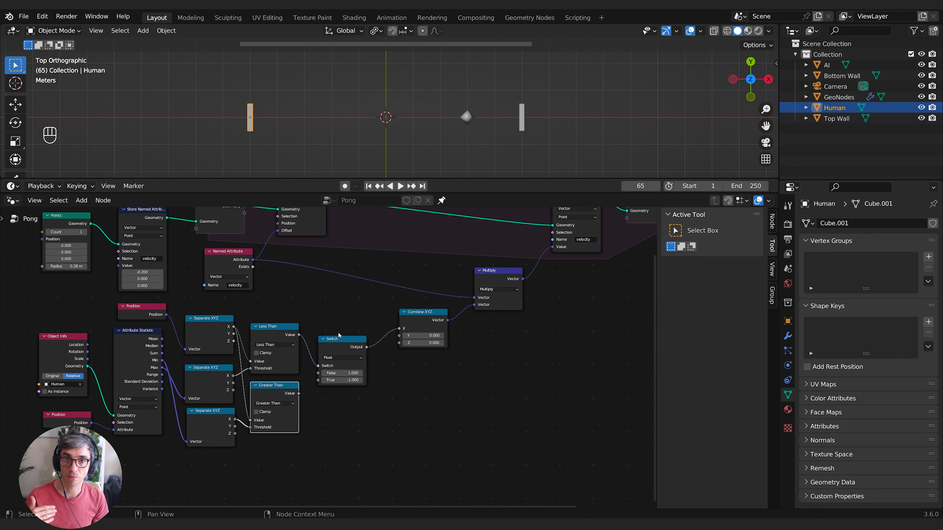
middle_drag(383, 371, 347, 367)
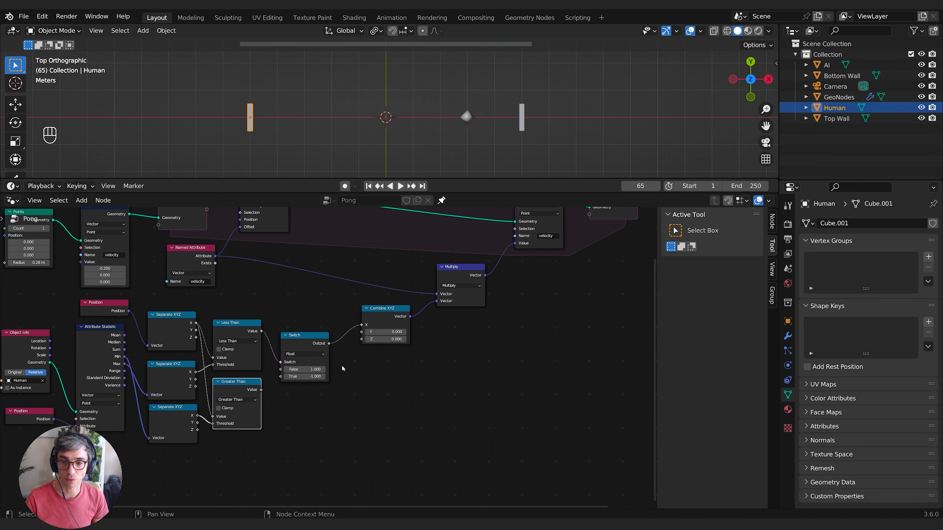
click(326, 349)
key(g)
click(369, 393)
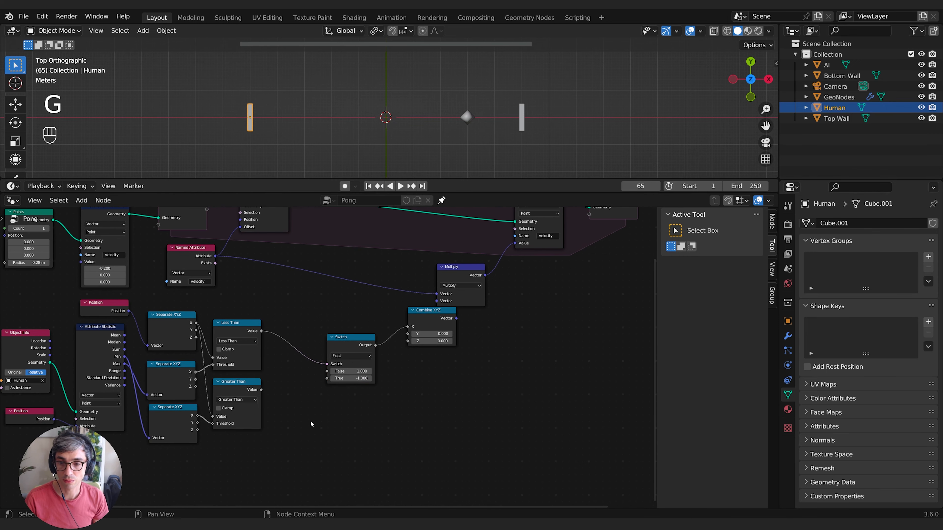
- Insert a Boolean Math node set to And before the Switch, fed by the Less Than and Greater Than values
middle_drag(312, 423, 328, 418)
key(shift+a)
key(Escape)
key(shift+a)
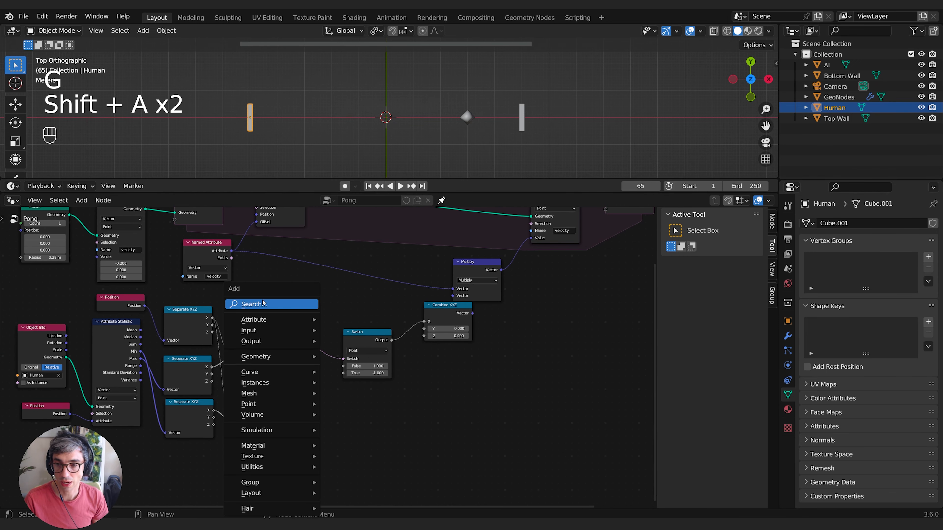
click(264, 302)
text(and)
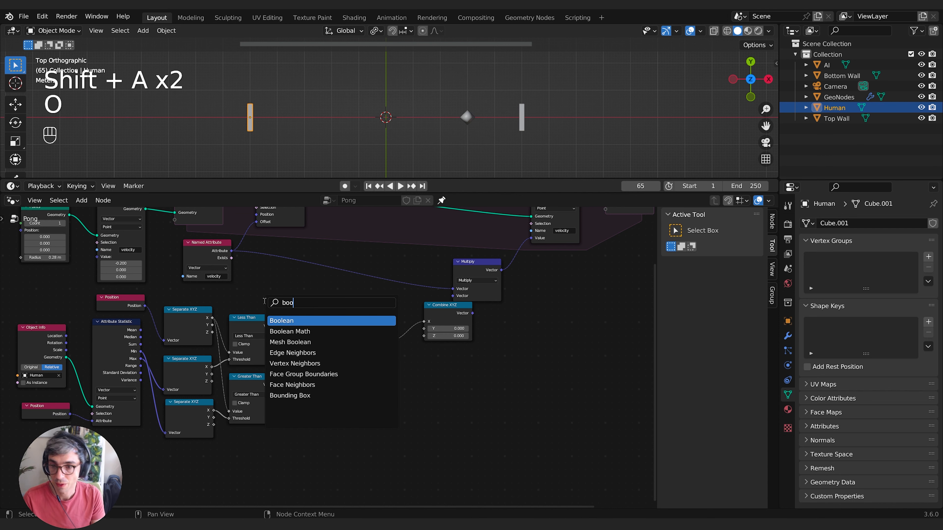
key(Return)
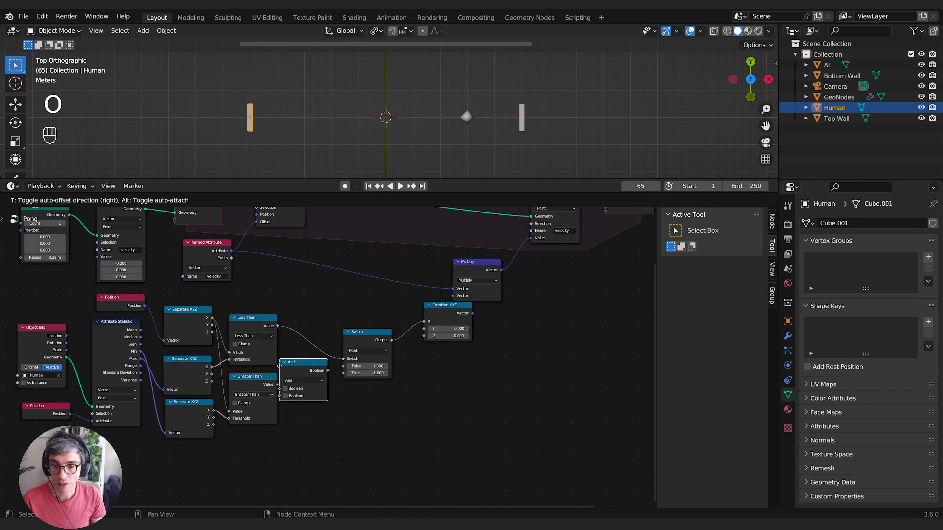
click(296, 400)
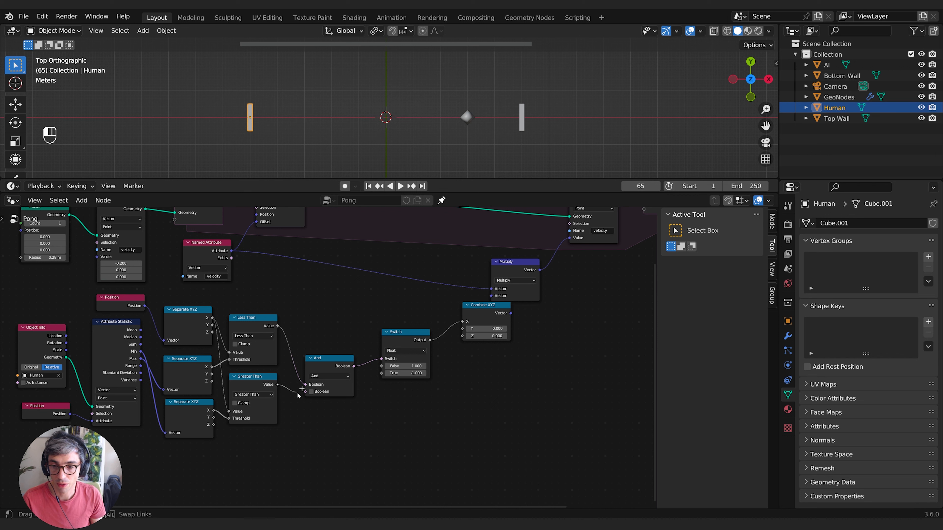
drag(277, 385, 319, 348)
click(319, 348)
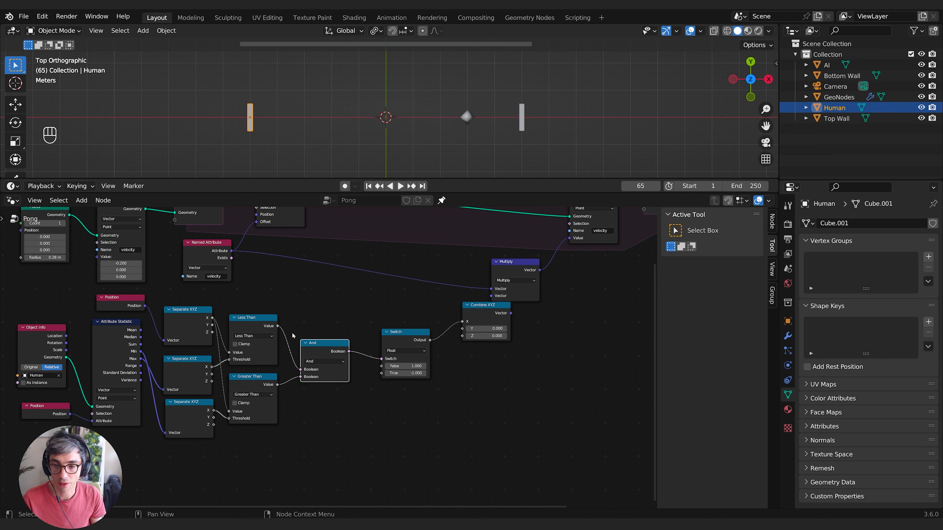
click(329, 363)
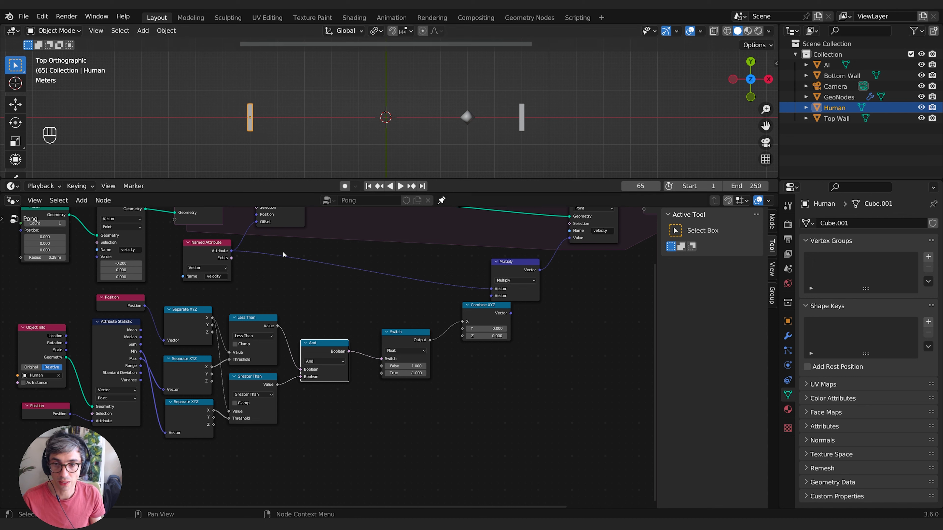
- Move the Combine XYZ and Switch nodes closer to the And node
middle_drag(394, 346, 367, 353)
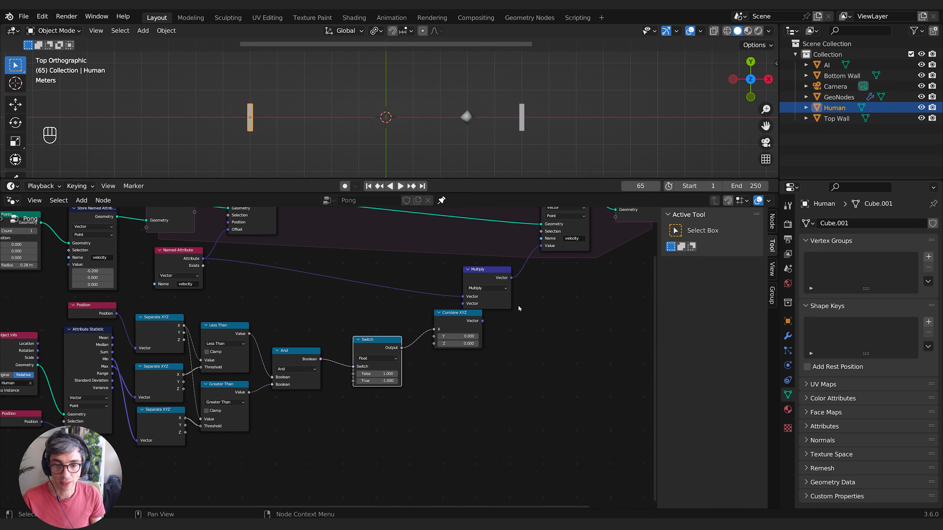
drag(453, 315, 427, 318)
drag(377, 340, 359, 331)
click(365, 307)
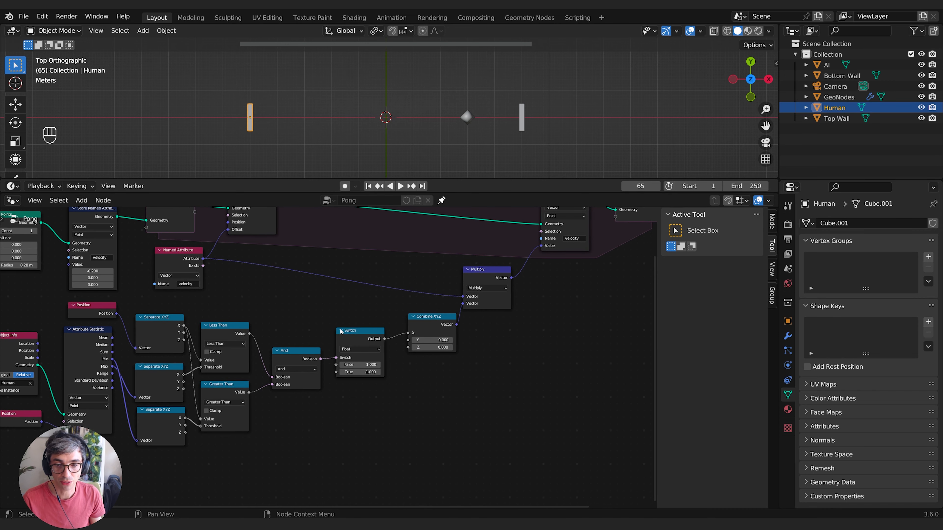
- Replay the simulation from the first frame to check the bounce at the Human pad
middle_drag(366, 306, 382, 332)
click(368, 185)
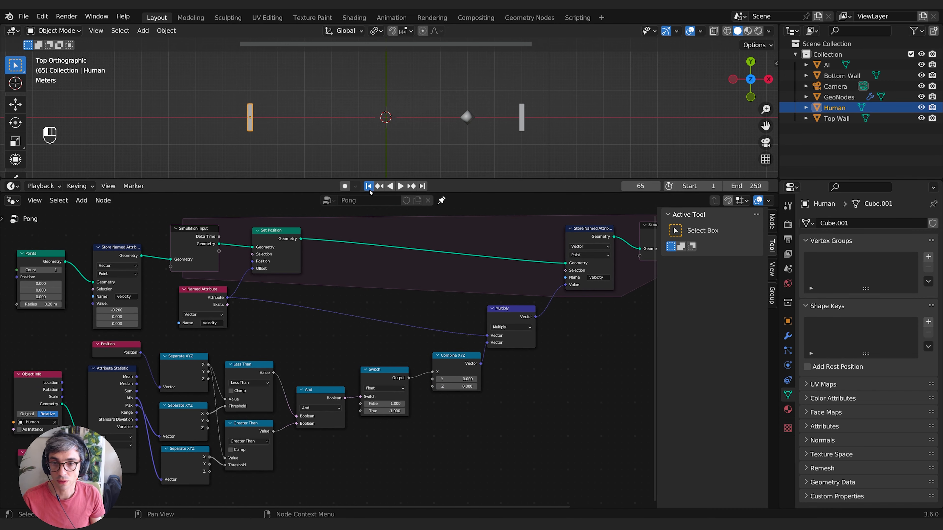
key(space)
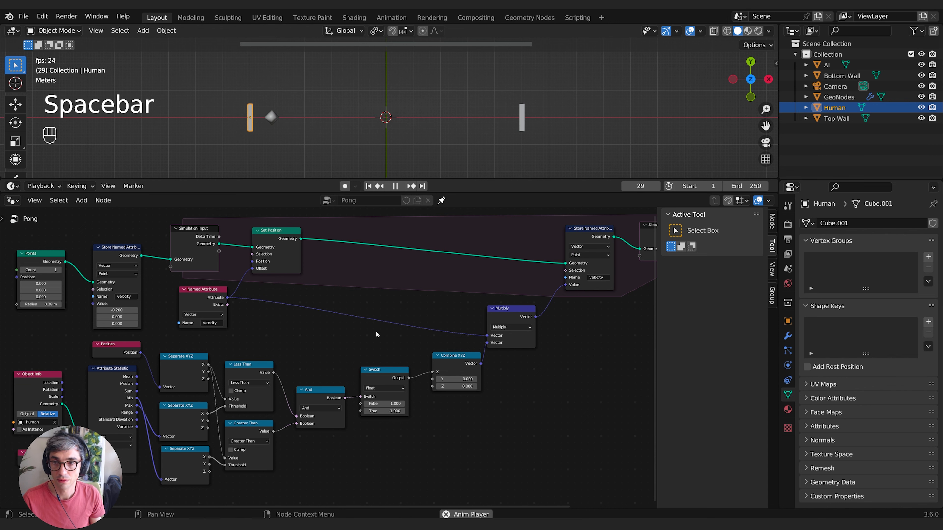
key(space)
- Duplicate the Less Than and Greater Than nodes together and place the copies below the originals
scroll(265, 275, down, 3)
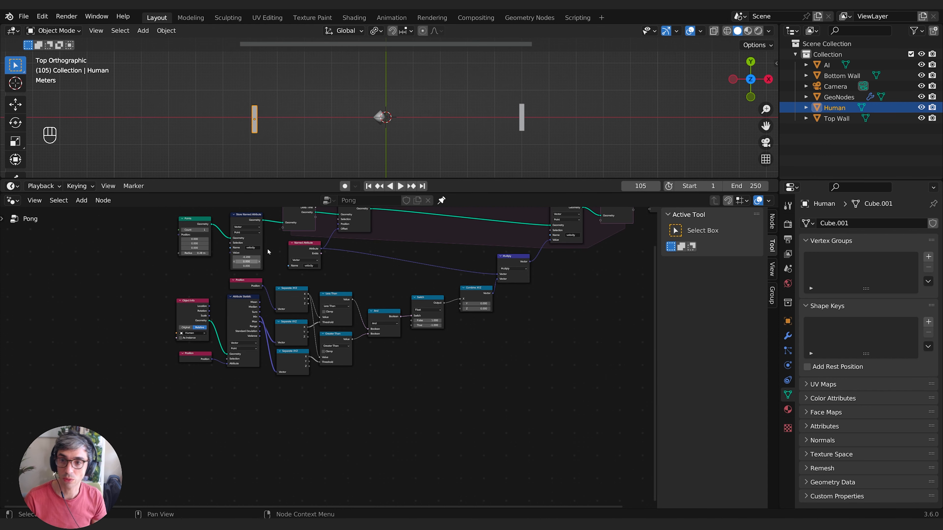
scroll(328, 367, up, 3)
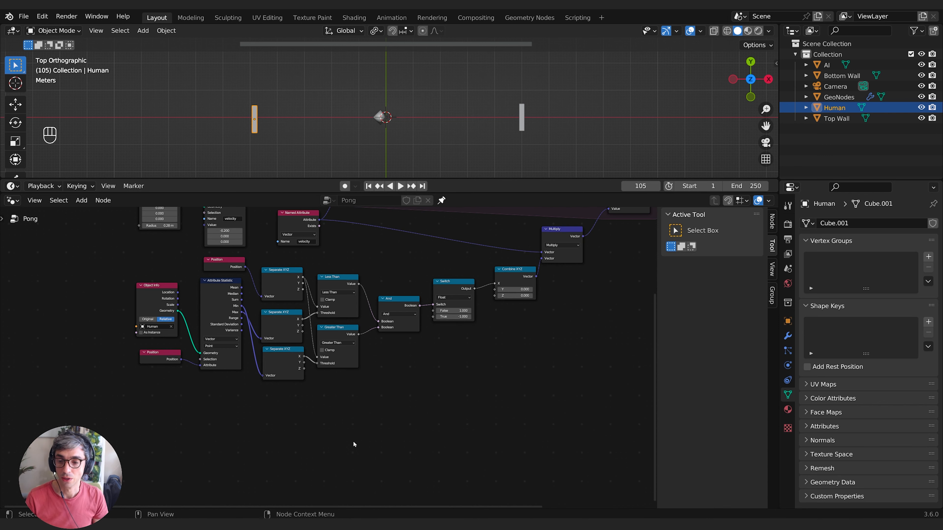
mouse_move(341, 411)
middle_down()
mouse_move(365, 408)
mouse_move(352, 404)
middle_up()
scroll(396, 379, up, 1)
scroll(276, 411, up, 1)
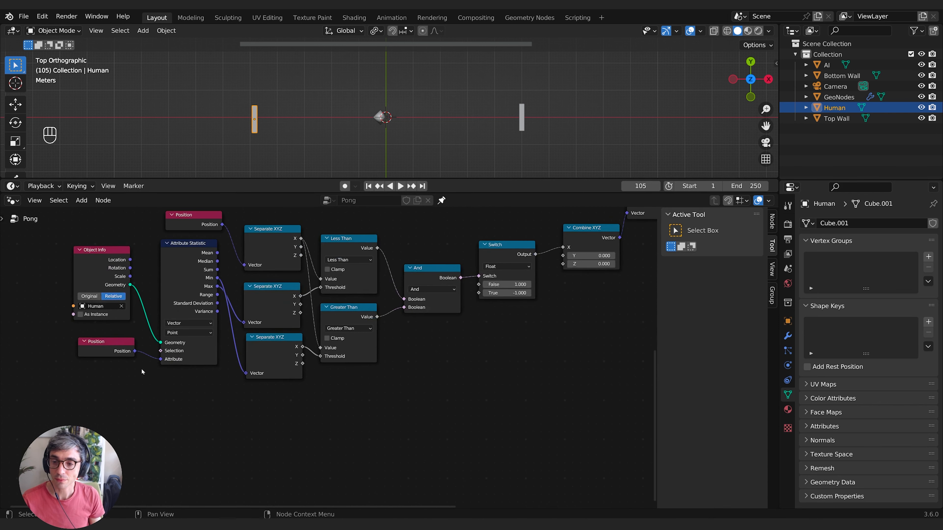
middle_drag(268, 458, 224, 447)
click(247, 374)
click(241, 250)
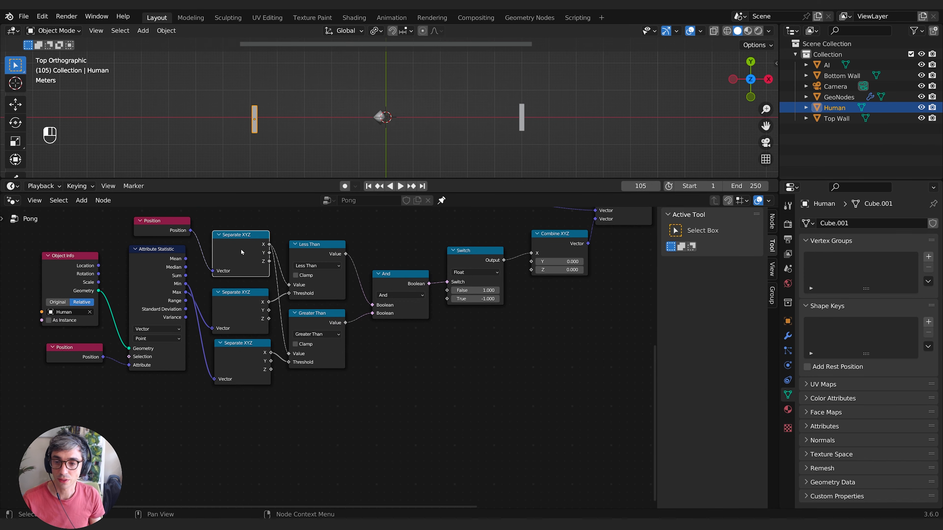
middle_drag(352, 419, 345, 389)
click(314, 225)
shift+click(312, 294)
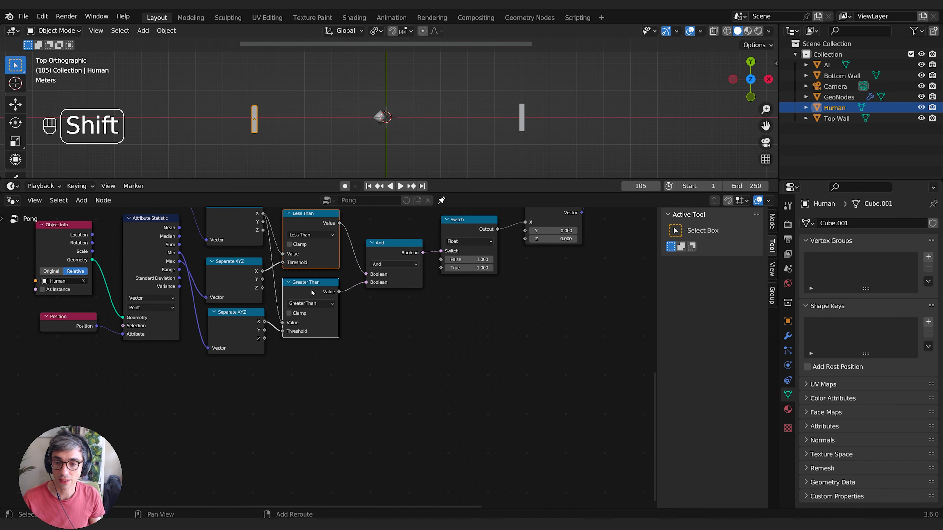
key(shift+d)
click(249, 416)
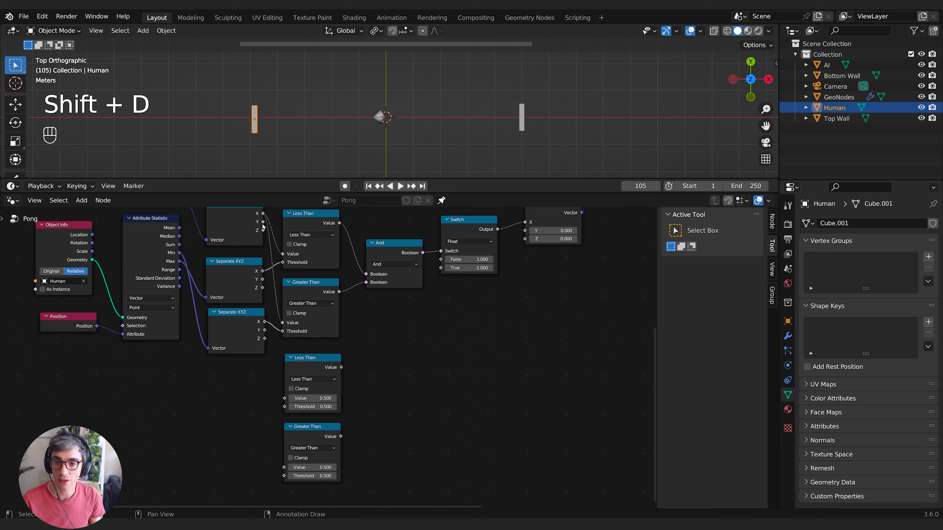
- Connect the ball position's Y to both copies' Value, the maximum's Y to Less Than's Threshold and the minimum's Y to Greater Than's Threshold
drag(263, 223, 281, 392)
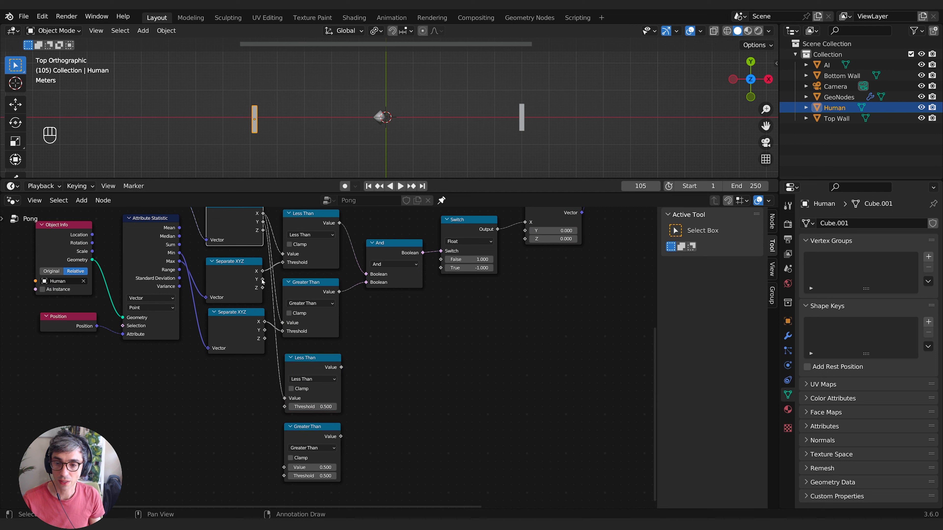
drag(262, 281, 281, 406)
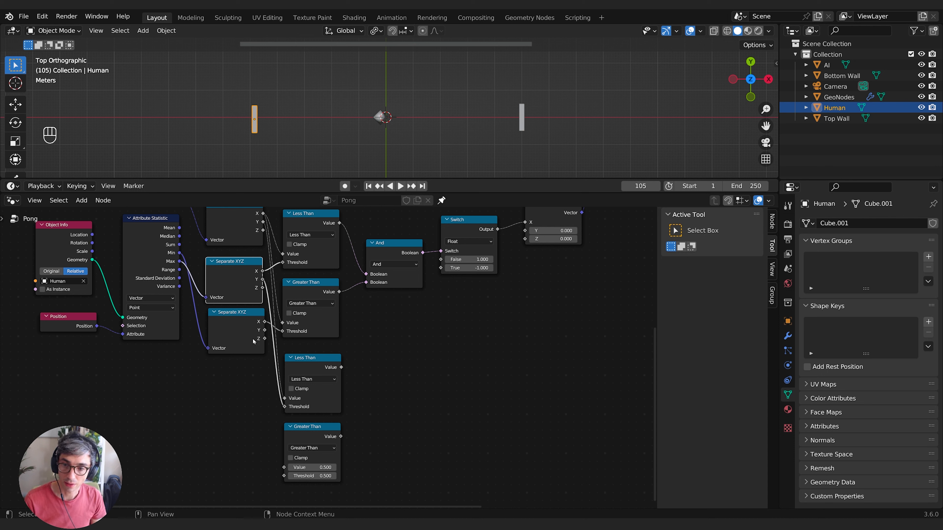
drag(265, 331, 284, 475)
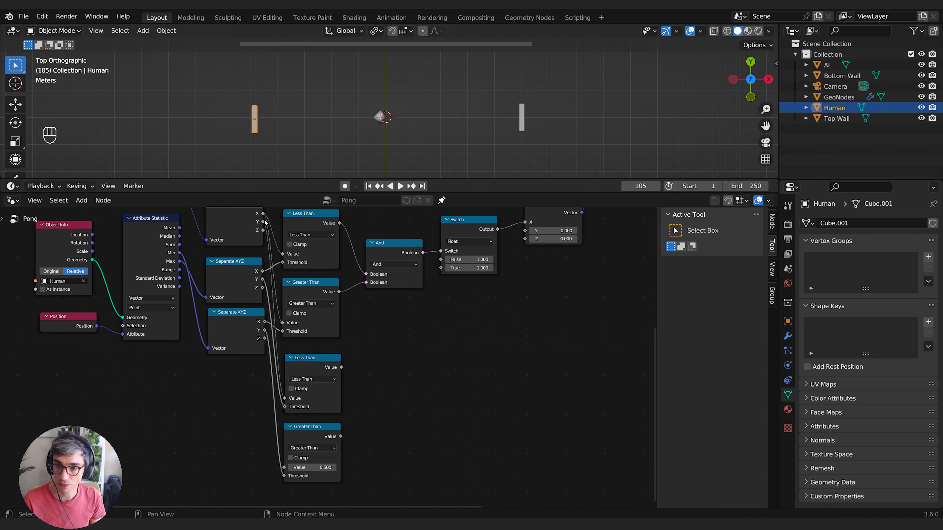
drag(264, 222, 301, 443)
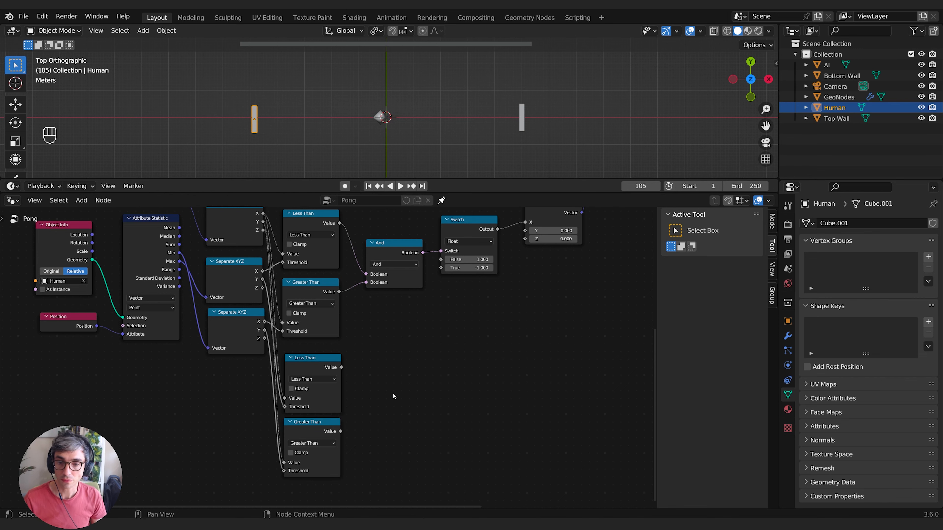
- Duplicate the And node, wire the lower Less Than and Greater Than values into the copy, and align both And nodes
scroll(393, 385, down, 1)
middle_drag(393, 383, 370, 411)
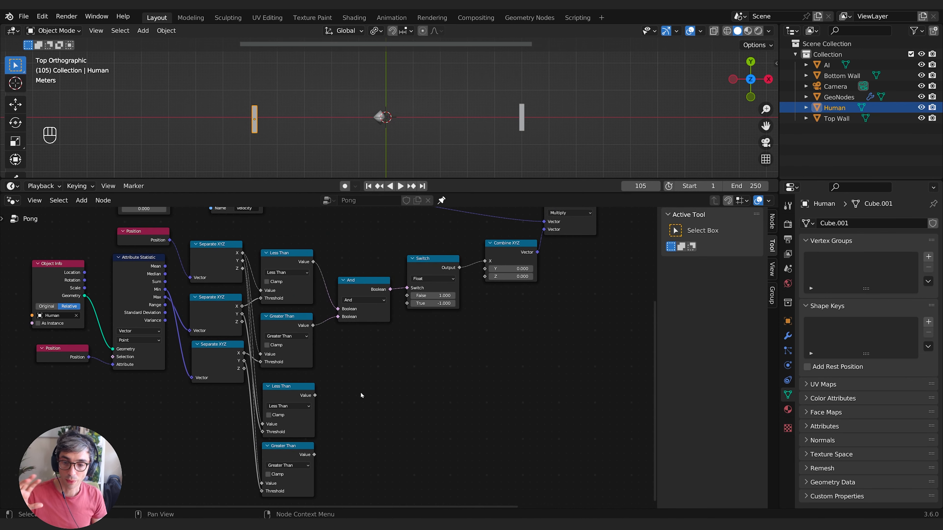
click(369, 283)
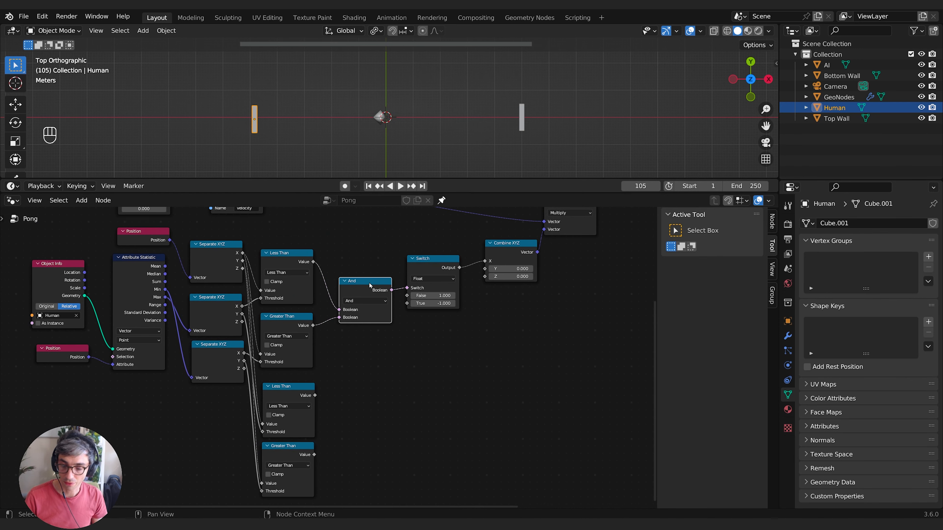
key(shift+d)
click(384, 413)
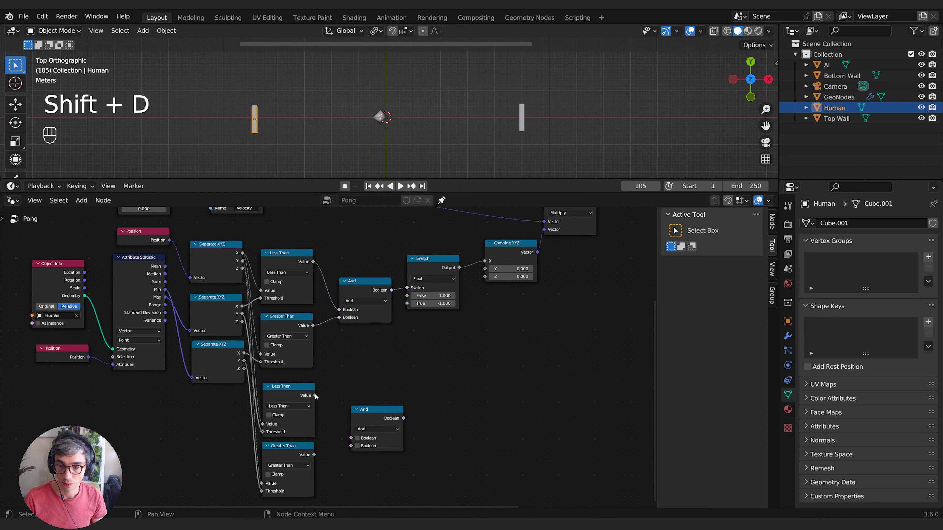
drag(314, 395, 351, 445)
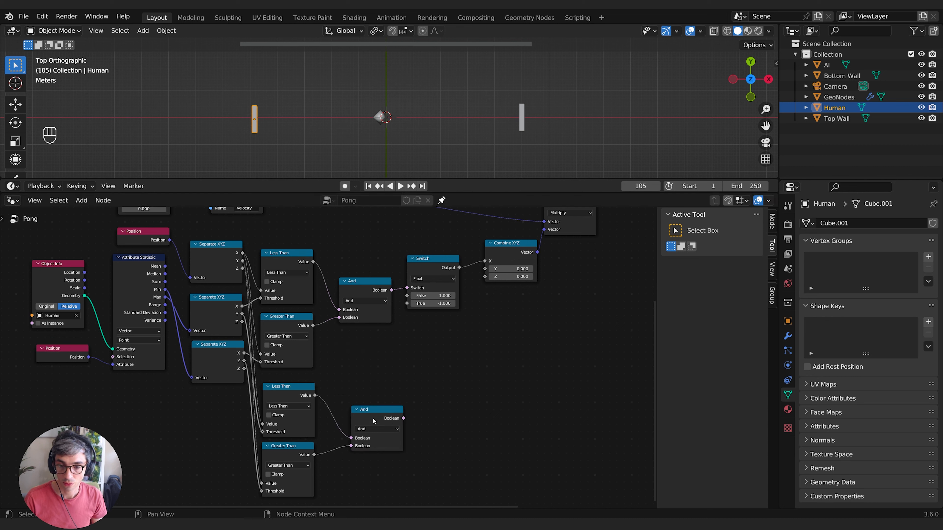
drag(377, 410, 358, 367)
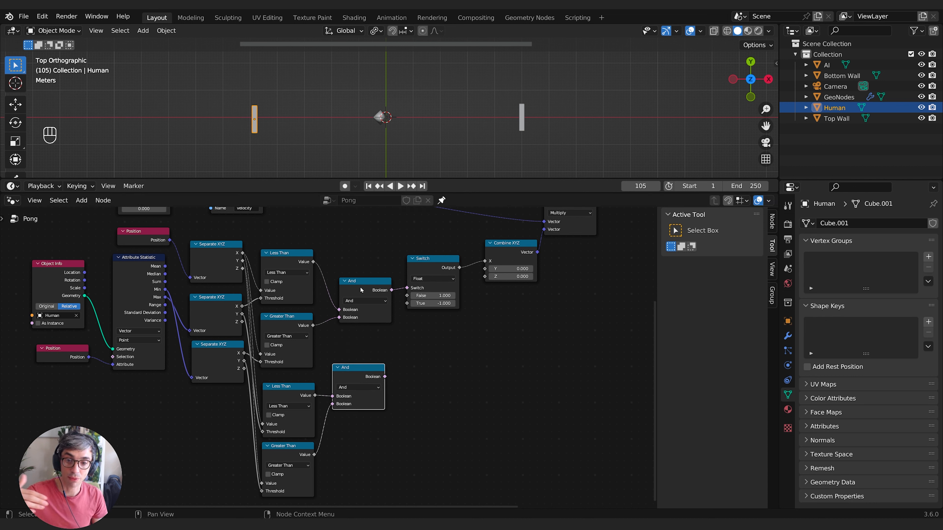
drag(360, 288, 357, 303)
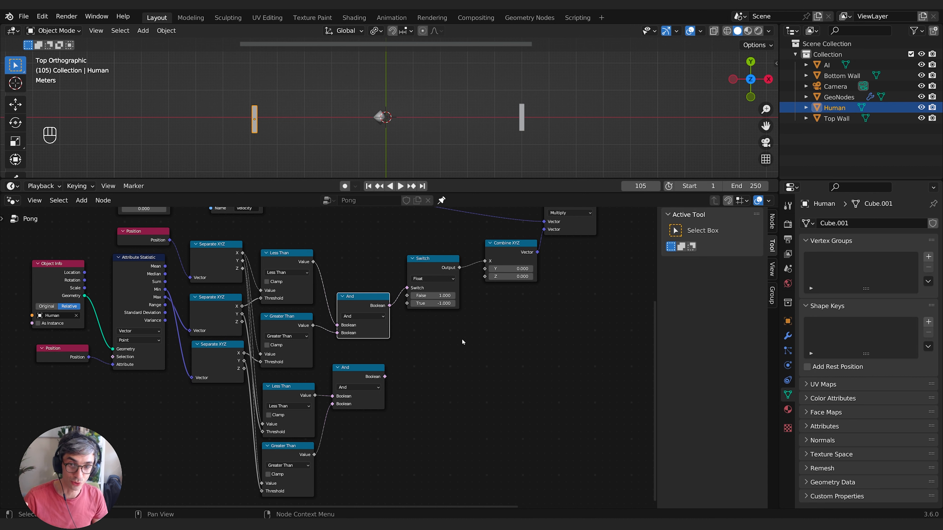
- Duplicate the And node and feed both existing And results into the copy to combine the X and Y checks
middle_drag(462, 341, 405, 346)
drag(349, 296, 342, 378)
click(321, 316)
key(shift+d)
click(382, 355)
drag(366, 342, 363, 333)
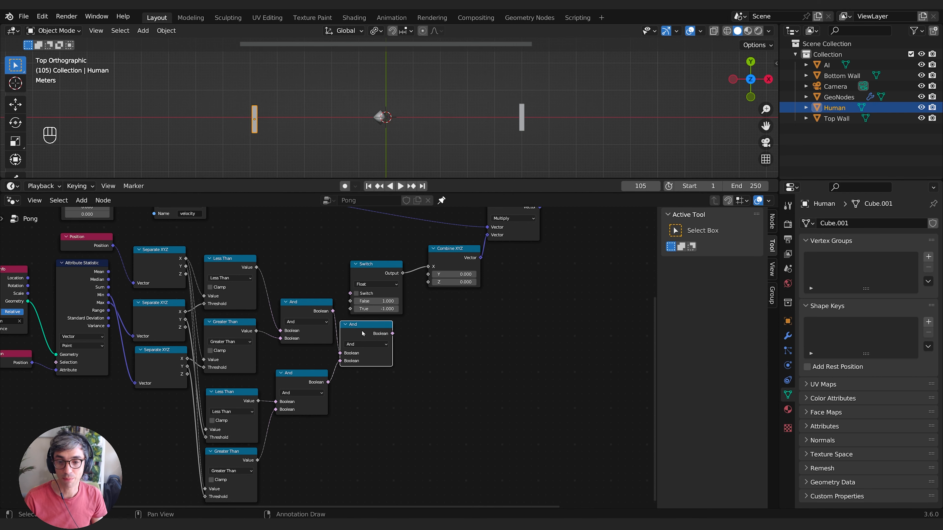
- Move the Switch, Combine XYZ and Multiply nodes aside and connect the combining And node's output to the Switch input
middle_drag(443, 341, 399, 363)
click(329, 294)
middle_drag(329, 294, 253, 323)
drag(265, 262, 375, 339)
key(g)
click(450, 339)
click(433, 360)
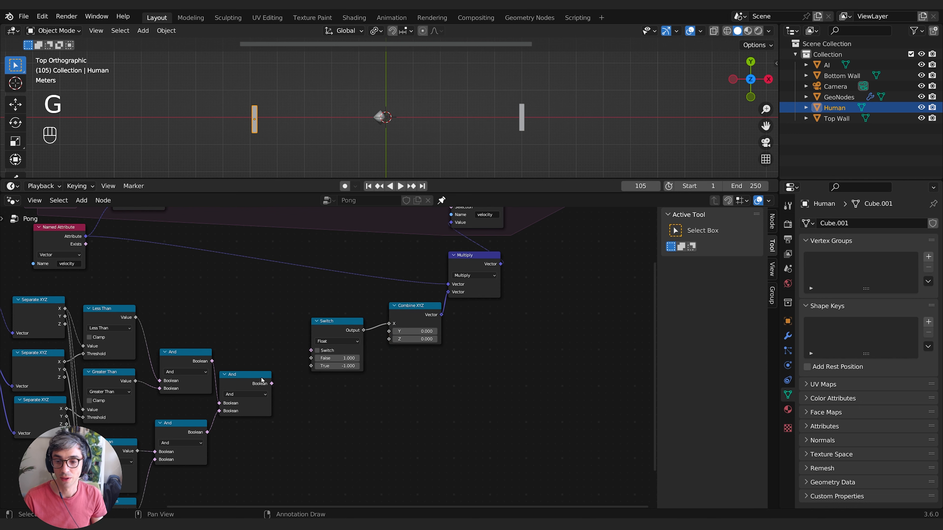
drag(272, 384, 311, 350)
middle_drag(305, 387, 373, 380)
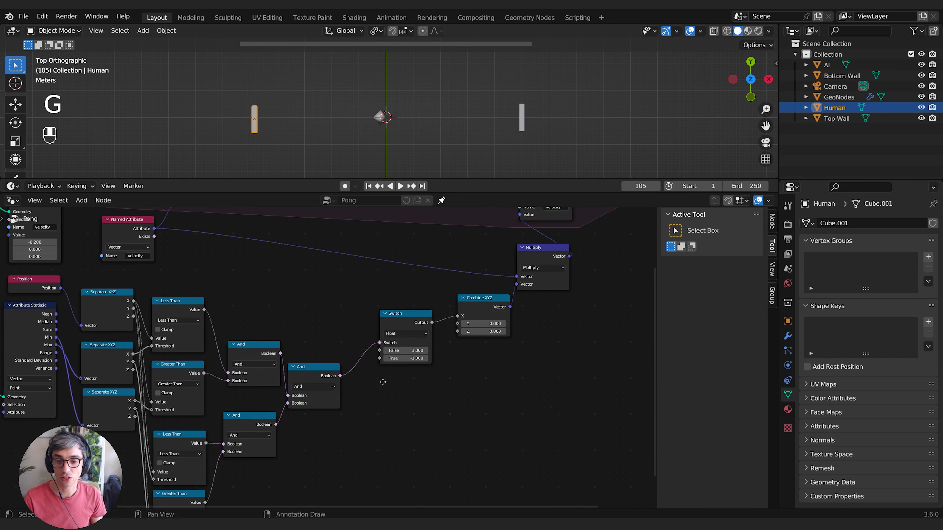
- Replay the simulation from the first frame with the Human pad moved off the ball's path to check the Y bounds
click(368, 186)
key(space)
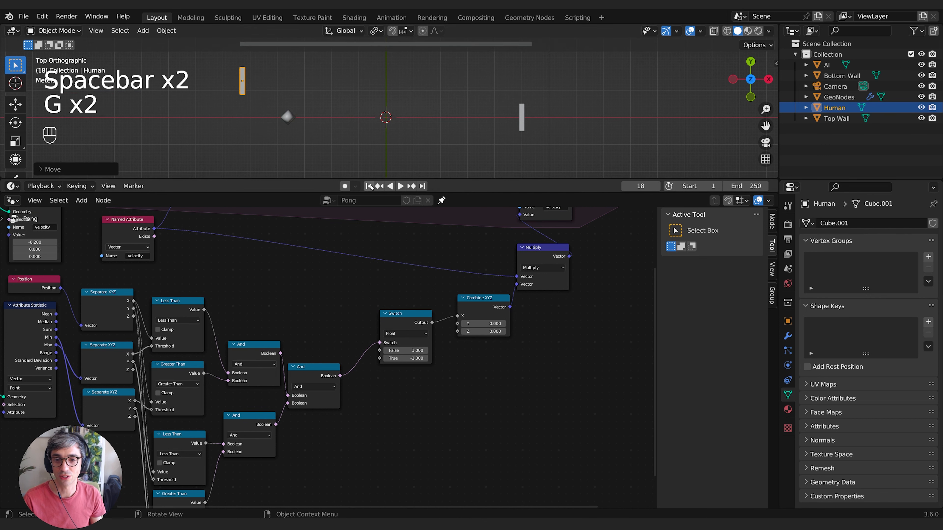
click(369, 186)
key(space)
key(space)
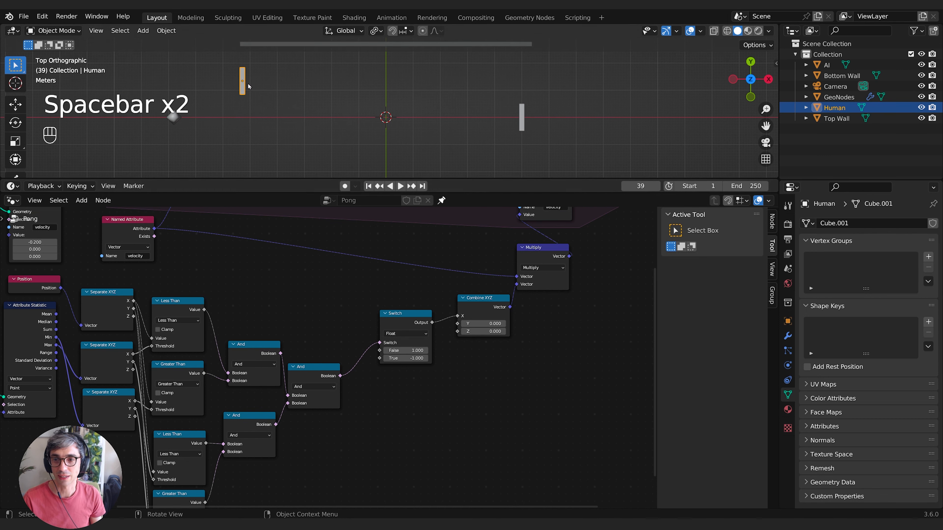
click(369, 186)
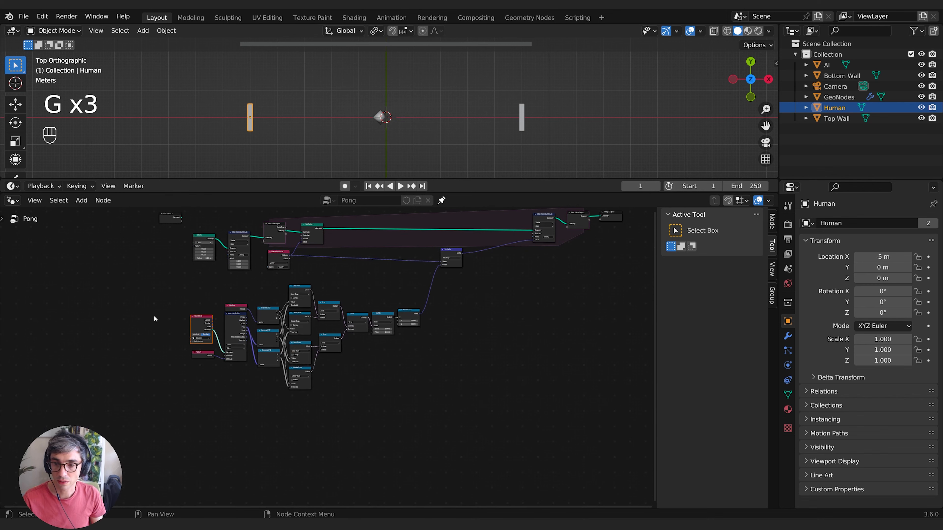
- Duplicate the Human pad's whole collision node chain, from Object Info to Combine XYZ, and place the copy below the original
key(b)
key(b)
drag(158, 274, 448, 428)
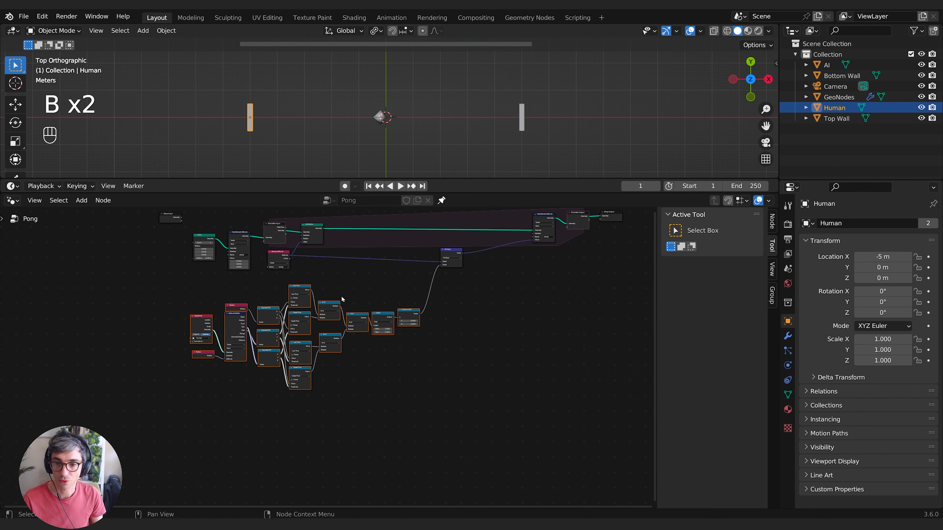
key(shift+d)
click(333, 427)
click(398, 452)
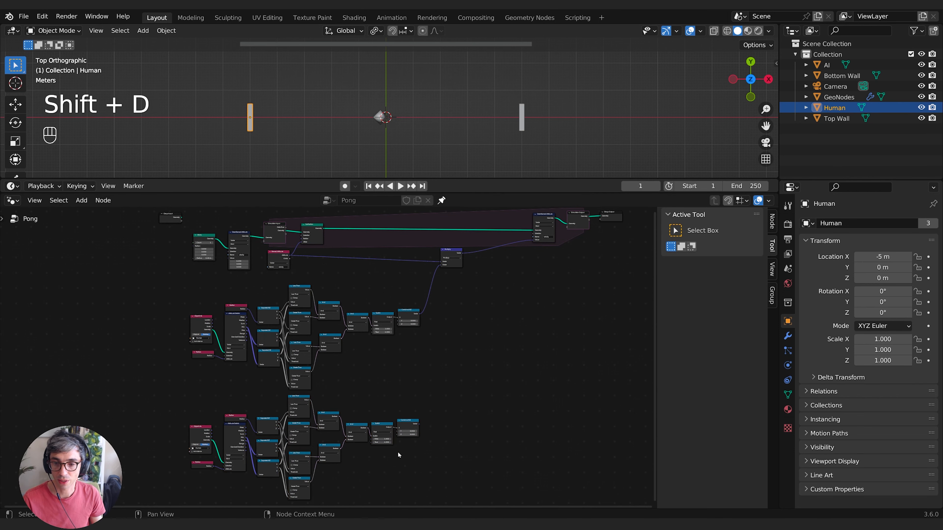
- Set the duplicated chain's Object Info node to the AI object
middle_drag(168, 501, 244, 368)
scroll(243, 368, up, 1)
scroll(324, 355, up, 8)
middle_drag(299, 386, 375, 431)
click(312, 318)
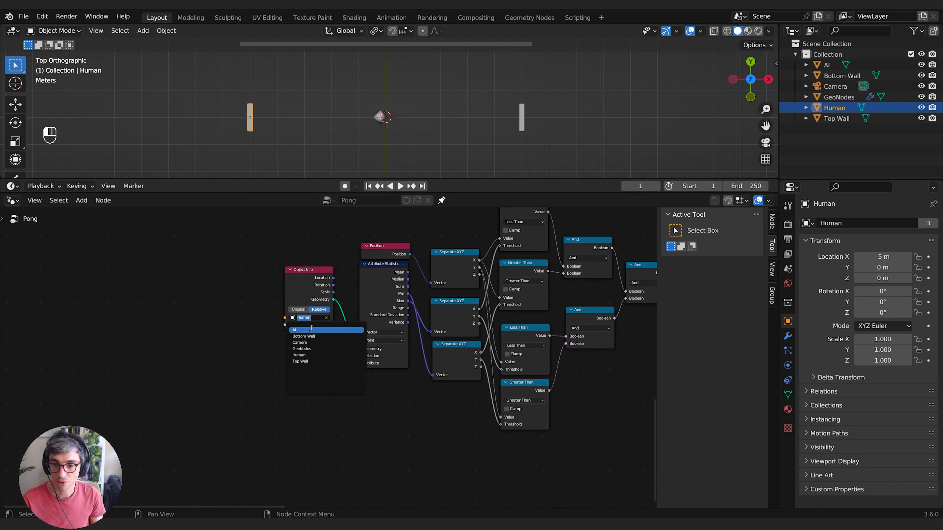
click(313, 330)
- Duplicate the Multiply node, insert it after the original, and connect the AI chain's Combine XYZ vector to its second input
middle_drag(382, 263, 256, 331)
key(shift+d)
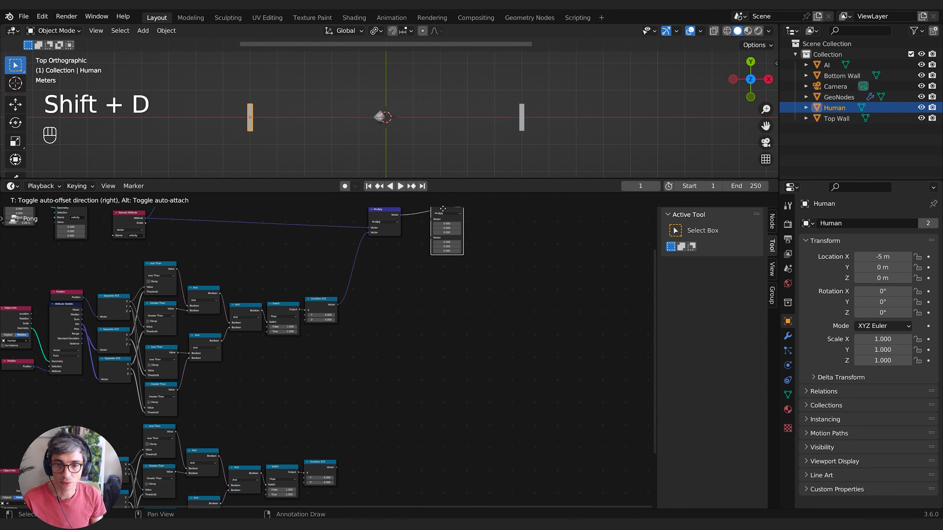
click(443, 223)
click(427, 344)
drag(333, 473, 430, 242)
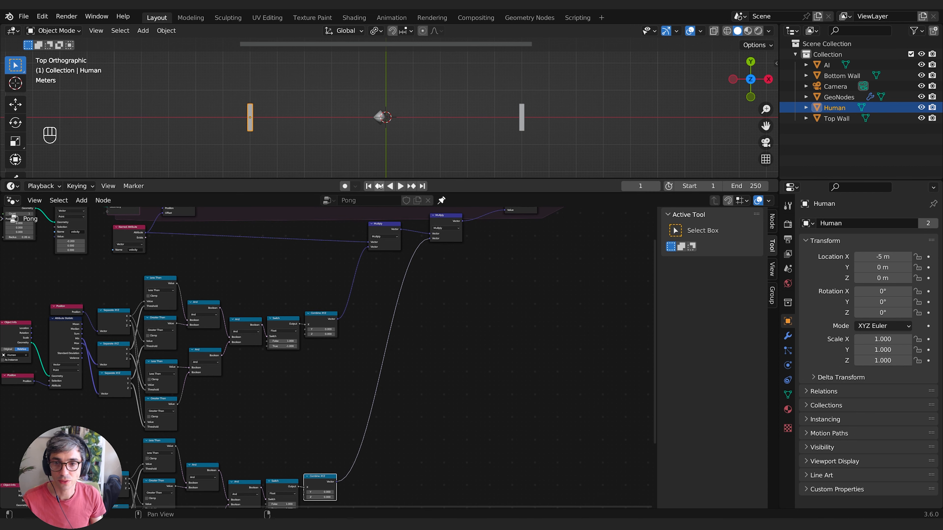
- Play the simulation while moving the Human and AI pads to test the bounces, and return to the first frame
key(space)
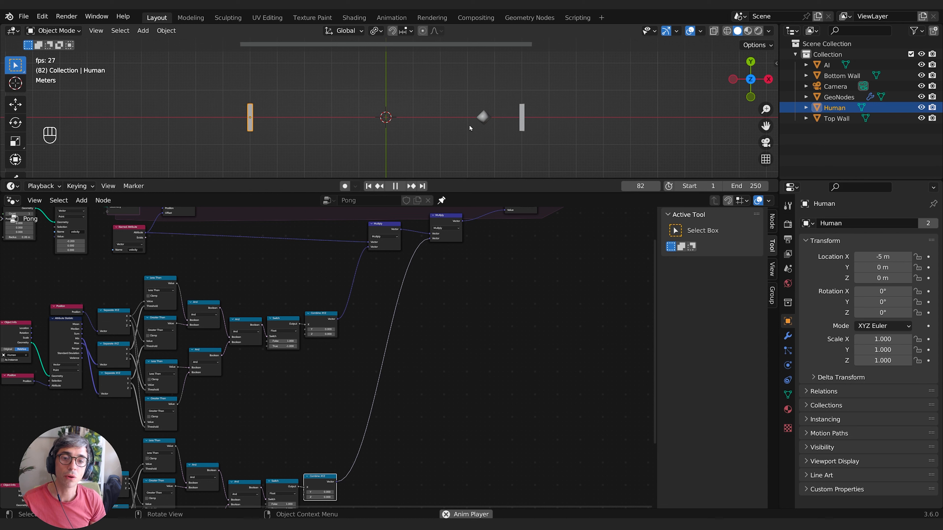
key(g)
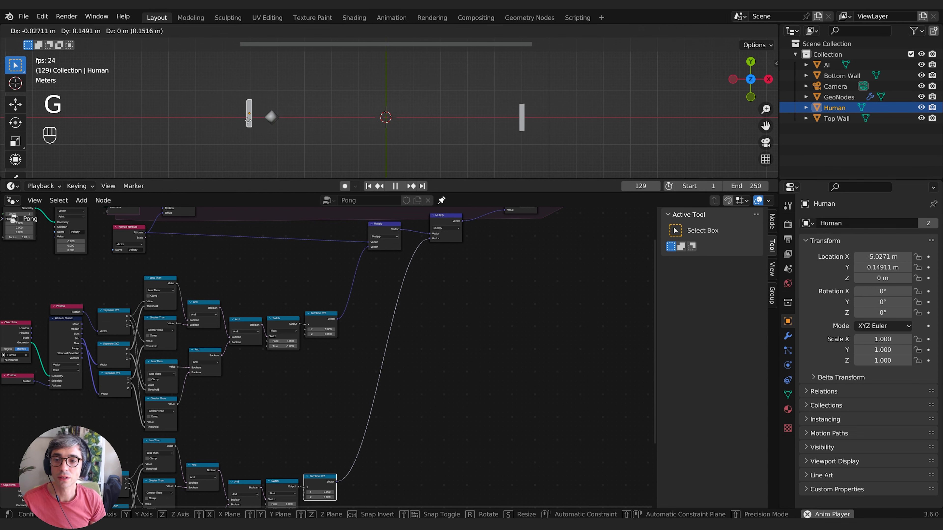
click(251, 143)
click(523, 126)
key(g)
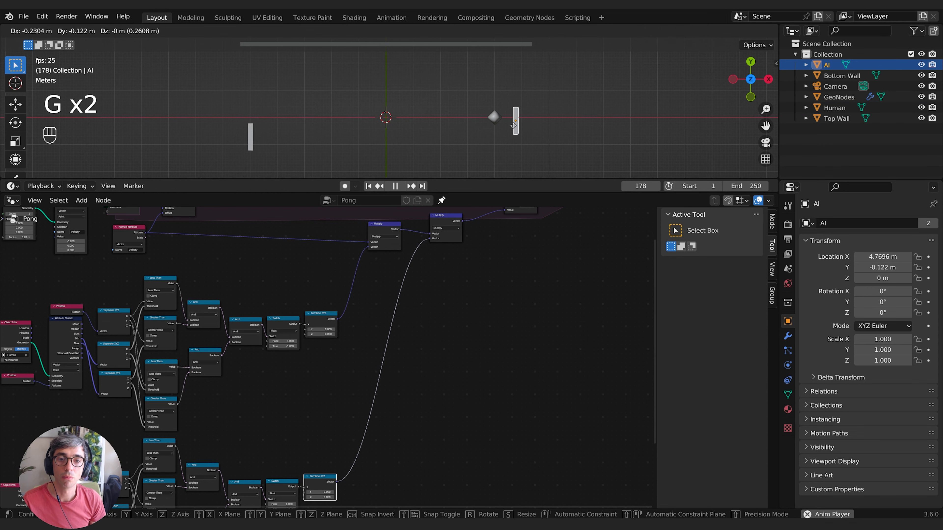
click(520, 123)
click(253, 135)
key(g)
click(255, 145)
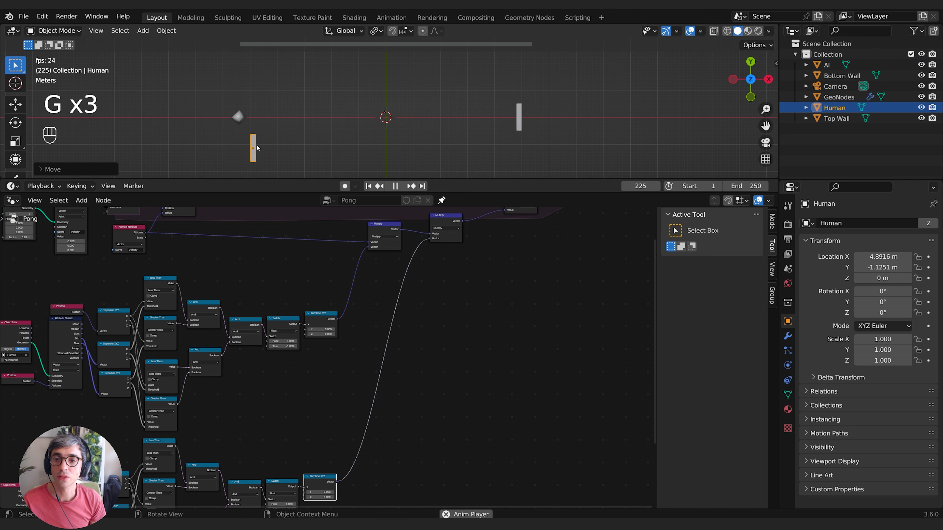
key(space)
click(370, 185)
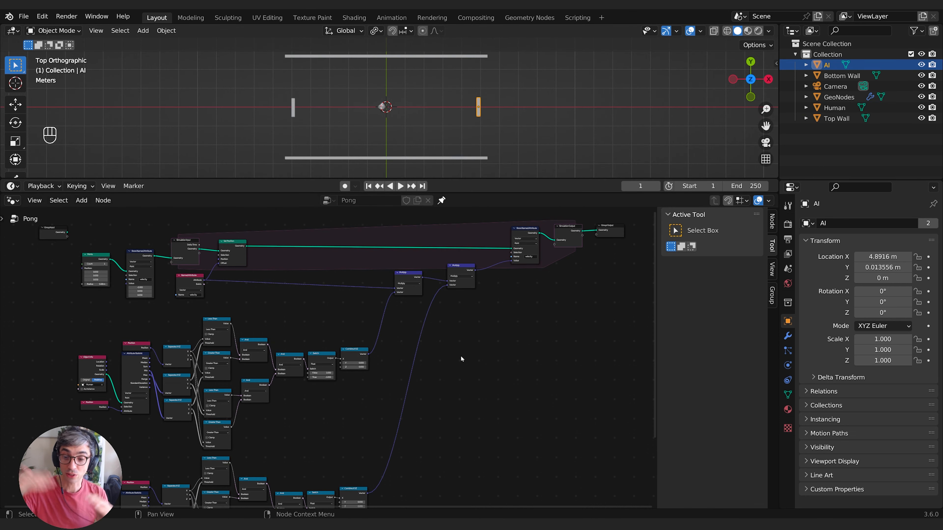
- Duplicate the AI collision node chain twice and stack the two copies below it
scroll(466, 382, down, 3)
middle_drag(438, 432, 486, 272)
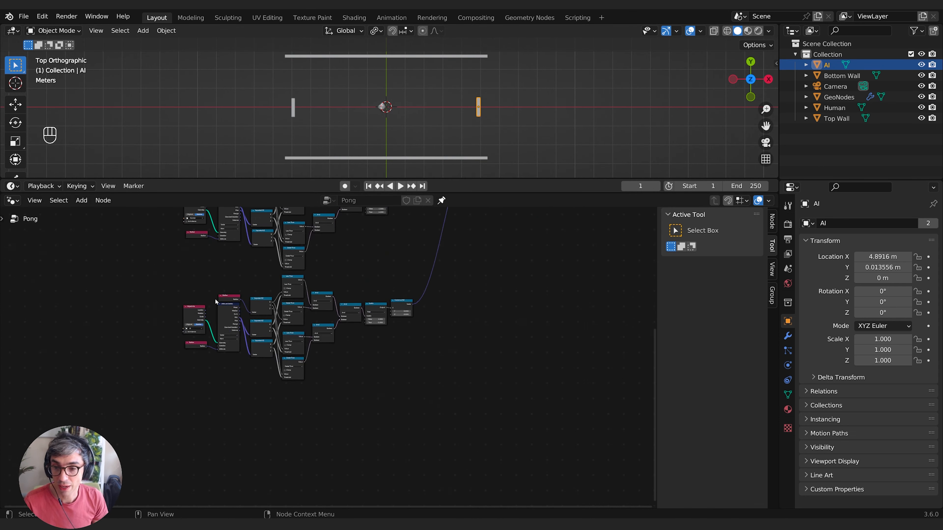
key(b)
drag(150, 280, 410, 383)
middle_drag(478, 248, 484, 288)
key(shift+d)
click(354, 444)
middle_drag(381, 450, 439, 307)
key(shift+d)
click(421, 420)
click(438, 384)
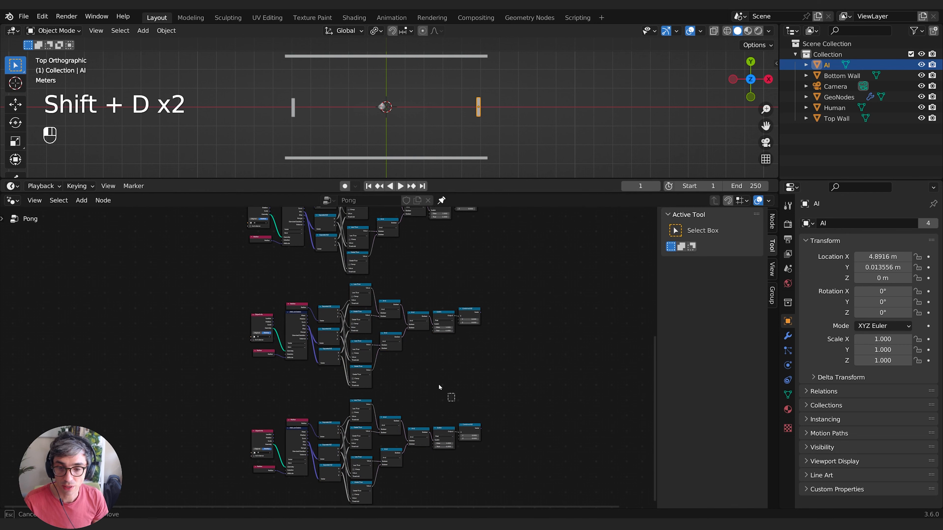
- Set the Object Info nodes of the two new chains to Top Wall for the upper one and Bottom Wall for the lower
scroll(213, 383, up, 2)
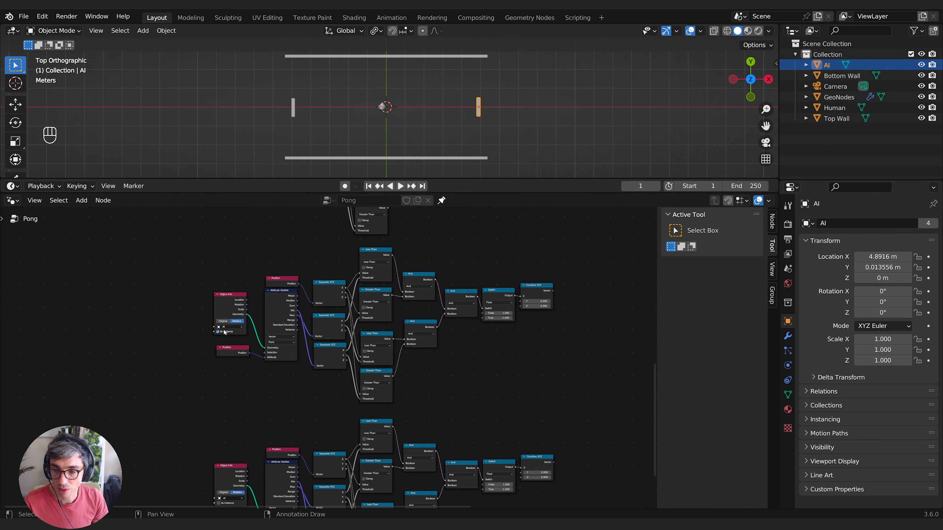
scroll(153, 346, up, 3)
click(311, 302)
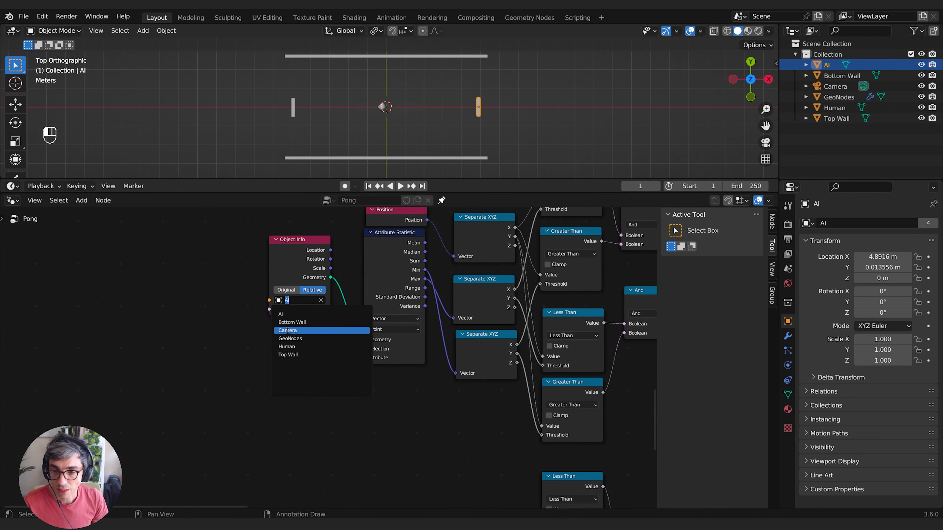
click(294, 358)
middle_drag(334, 496, 223, 359)
click(317, 332)
click(308, 355)
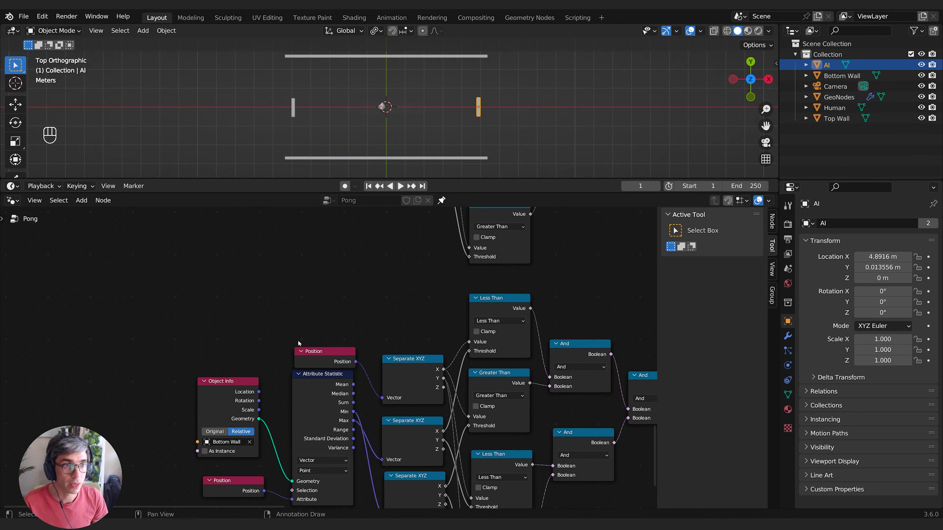
- Move the Bottom Wall chain's Combine XYZ node away from its Switch and reroute the Switch output from X to Y
click(429, 56)
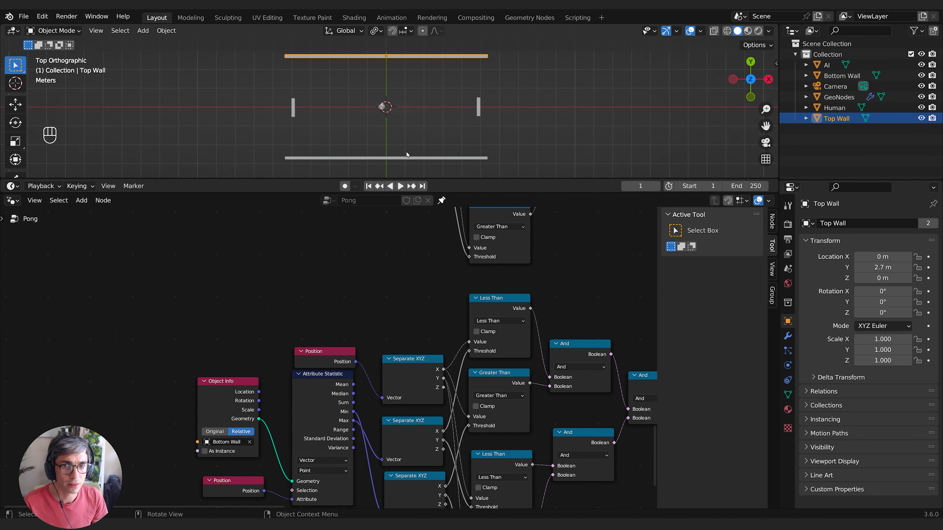
middle_drag(316, 333, 213, 228)
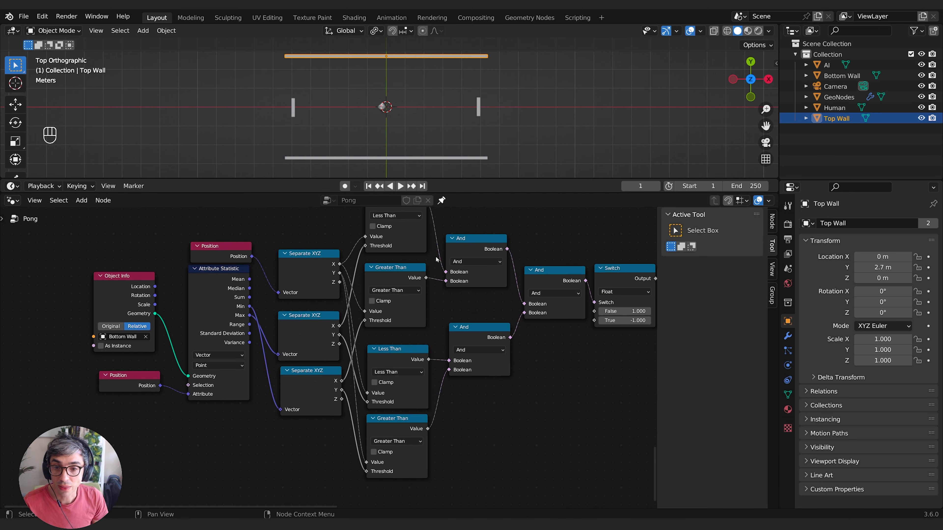
middle_drag(437, 259, 295, 356)
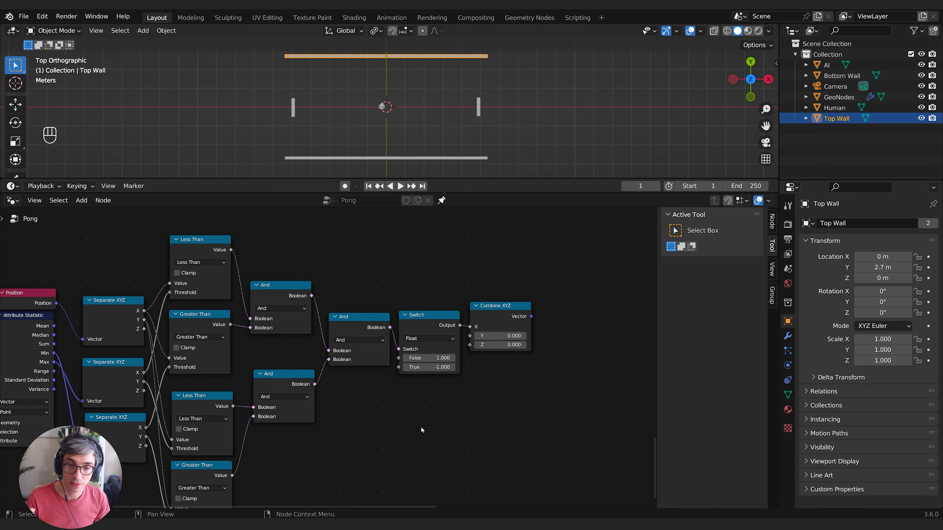
middle_drag(487, 414, 402, 433)
drag(412, 330, 456, 358)
scroll(542, 325, down, 1)
middle_drag(541, 326, 394, 398)
scroll(382, 394, down, 5)
middle_drag(352, 355, 362, 367)
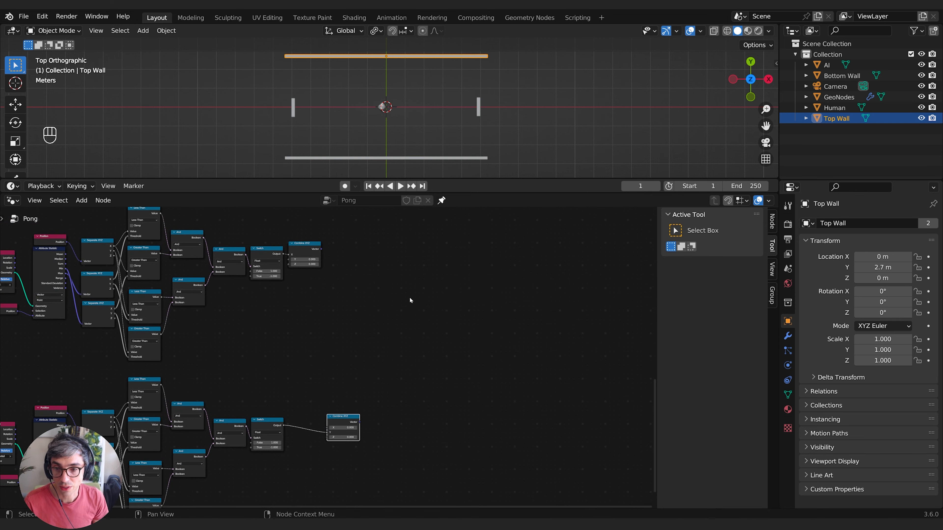
- Reroute the Switch output from X to Y on the Top Wall chain's Combine XYZ node
middle_drag(336, 305, 380, 320)
scroll(393, 320, up, 3)
scroll(382, 271, up, 1)
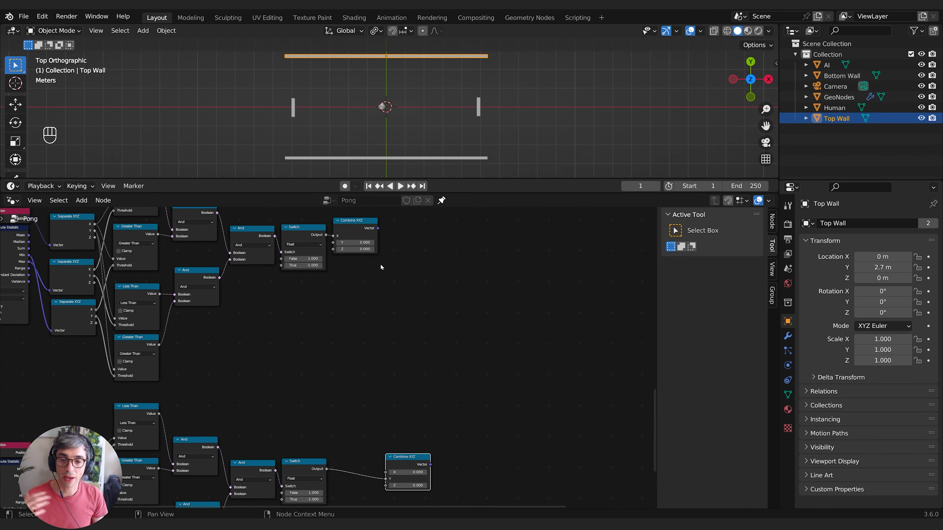
scroll(341, 338, down, 7)
middle_drag(356, 362, 412, 432)
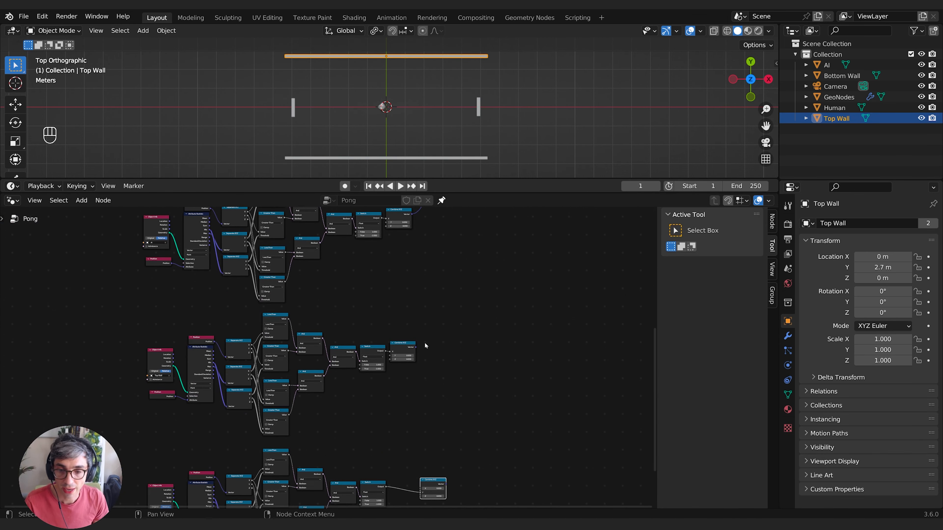
scroll(330, 358, up, 9)
middle_drag(484, 343, 424, 345)
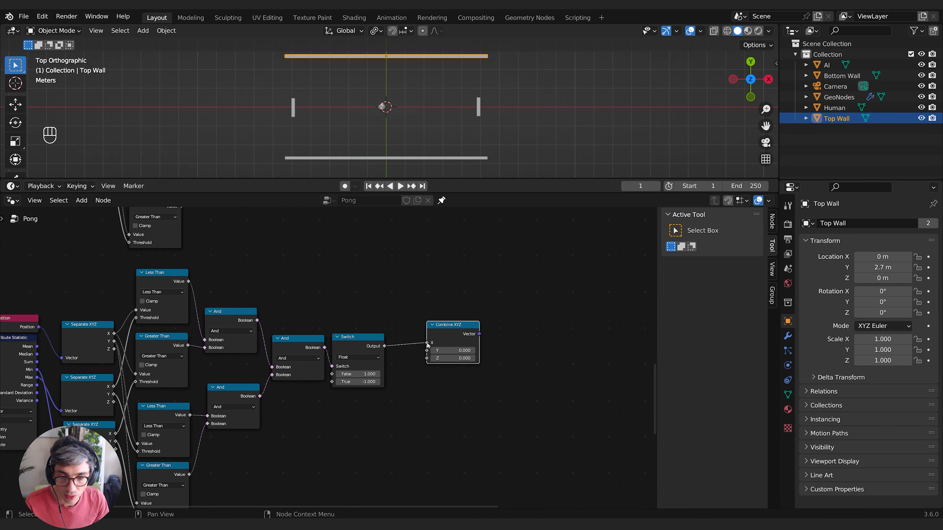
mouse_move(427, 343)
mouse_down()
mouse_move(386, 347)
mouse_move(427, 350)
mouse_up()
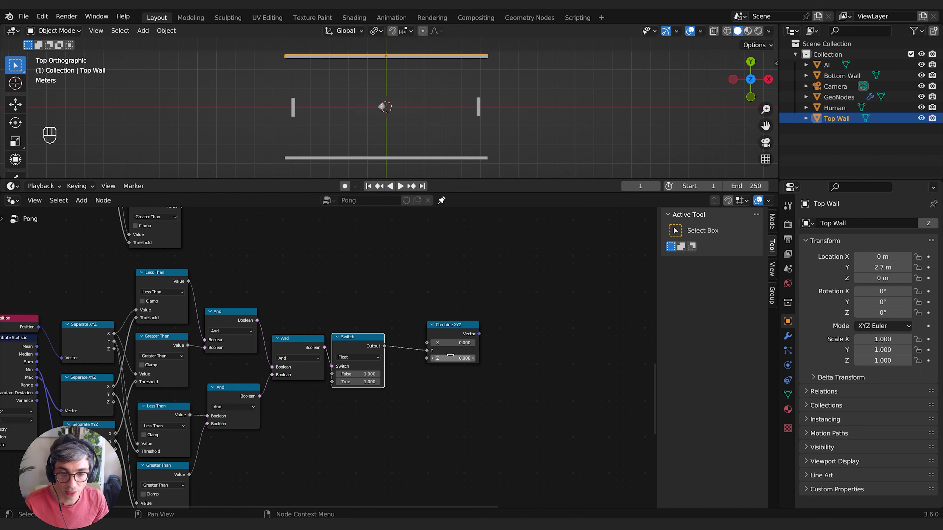
- Set Y to 1 on the Combine XYZ nodes of the Human and AI pad chains
middle_drag(528, 266, 424, 387)
middle_drag(446, 346, 404, 435)
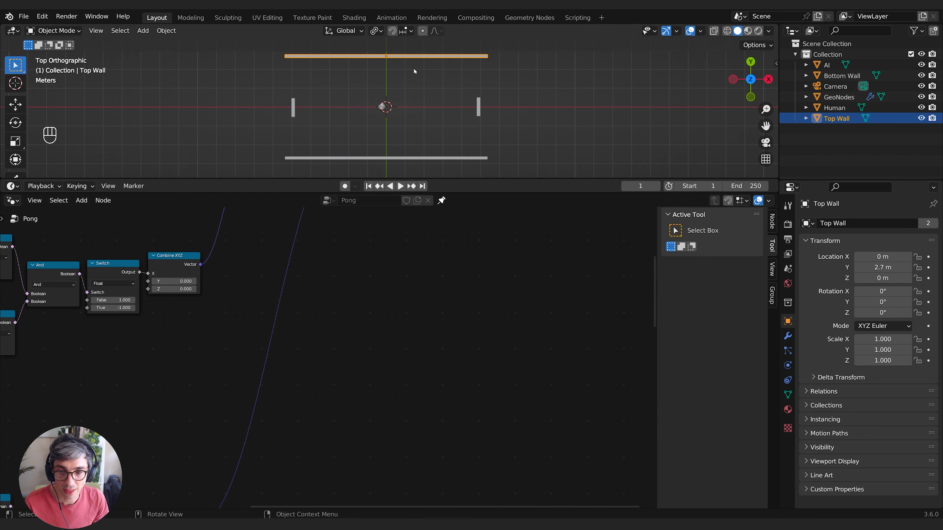
scroll(359, 264, down, 4)
middle_drag(359, 234, 336, 375)
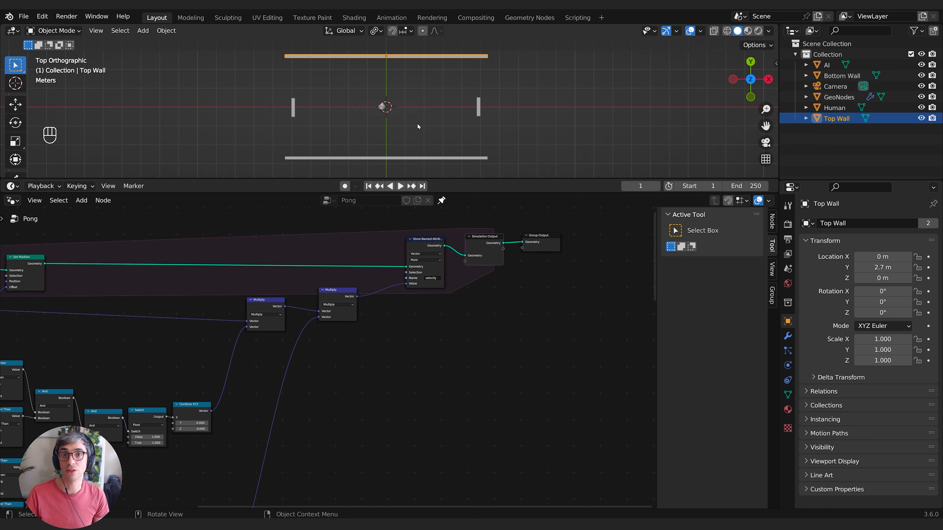
middle_drag(372, 447, 431, 336)
middle_drag(391, 470, 484, 349)
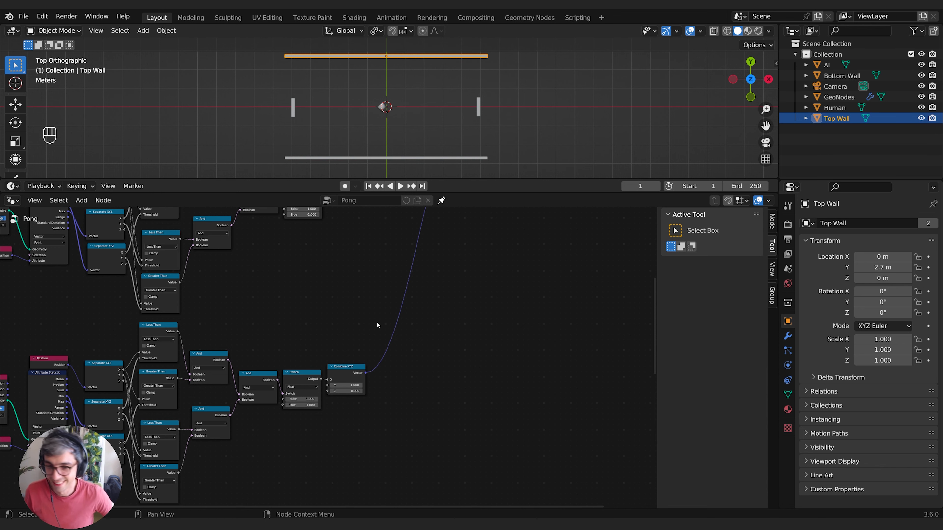
- Set X to 1 on the Combine XYZ nodes of the Top Wall and Bottom Wall chains
scroll(376, 321, down, 5)
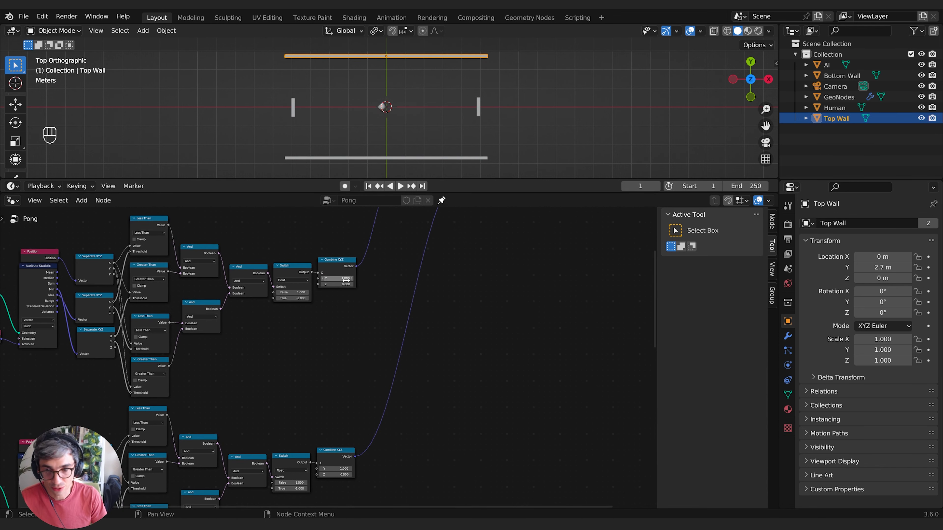
middle_drag(480, 502, 514, 208)
scroll(480, 386, up, 4)
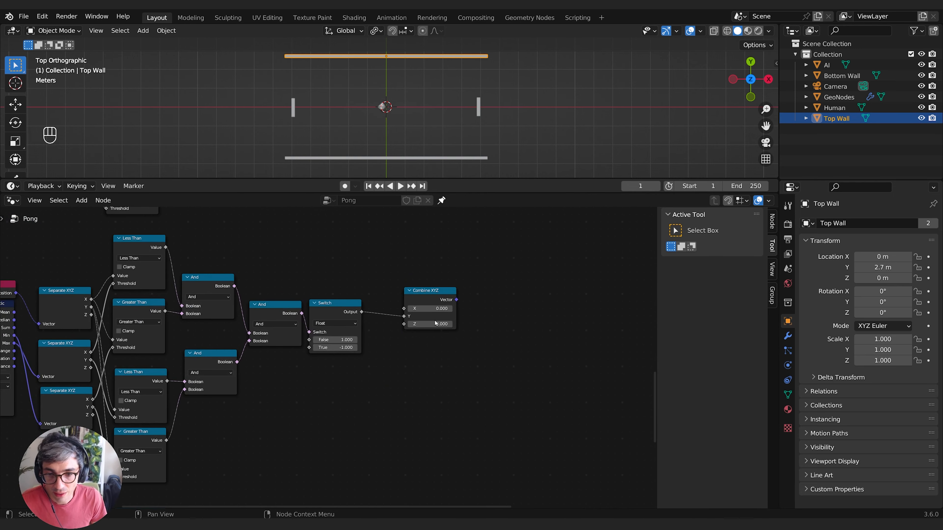
key(Return)
middle_drag(417, 462, 401, 302)
click(437, 428)
text(1)
key(Return)
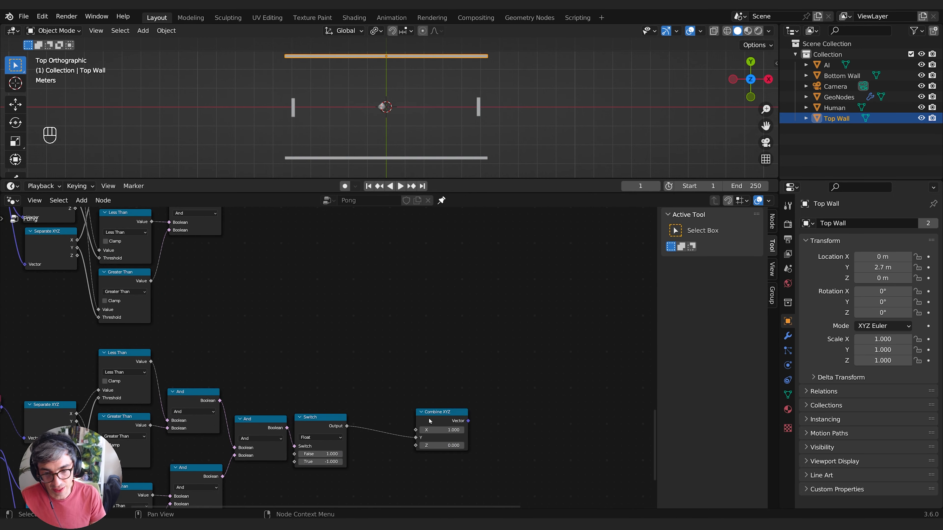
- Duplicate the Multiply node twice and insert both copies into the velocity chain before the Store Named Attribute node in the simulation zone
scroll(334, 326, down, 5)
click(315, 347)
key(g)
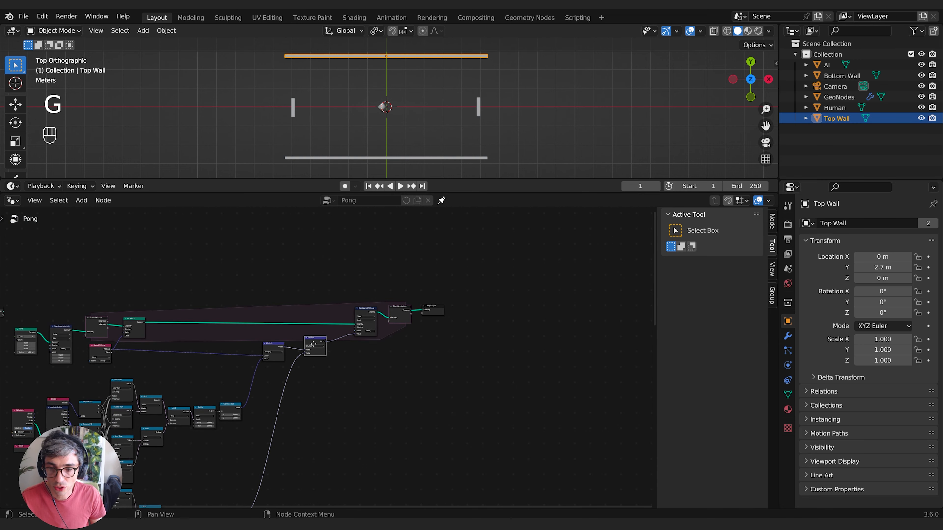
click(309, 357)
key(shift+d)
click(332, 348)
key(shift+d)
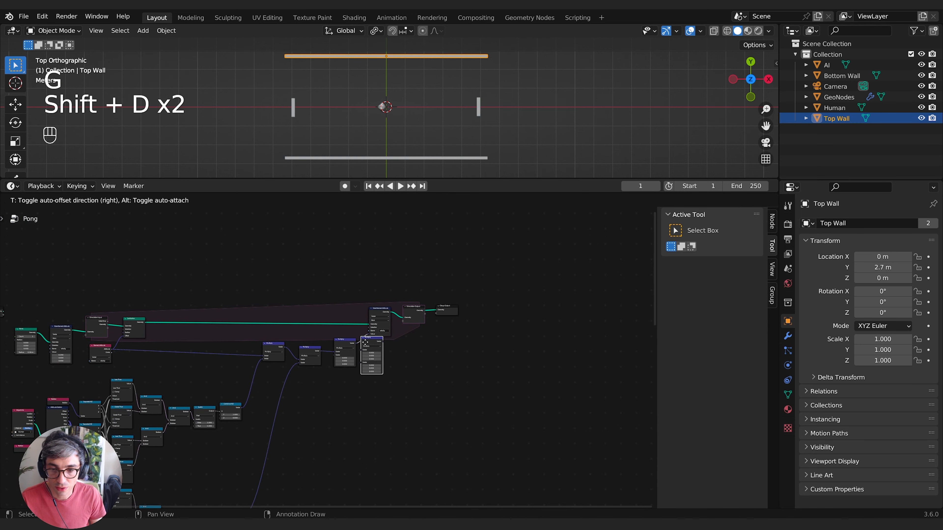
click(373, 345)
click(378, 423)
- Connect the Combine XYZ outputs of the two wall chains to the two new Multiply nodes and play the simulation
scroll(377, 423, up, 5)
middle_drag(358, 455, 410, 211)
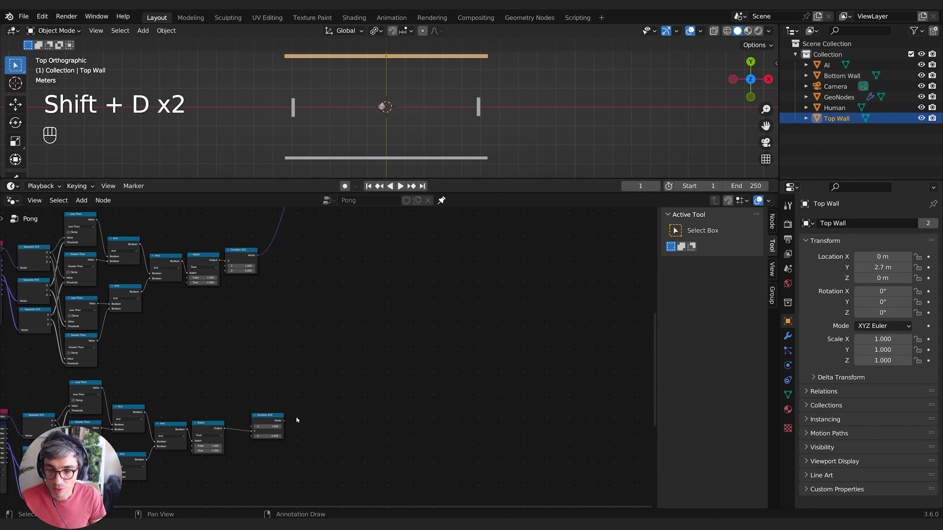
drag(283, 422, 393, 279)
middle_drag(385, 424, 392, 283)
scroll(333, 426, down, 3)
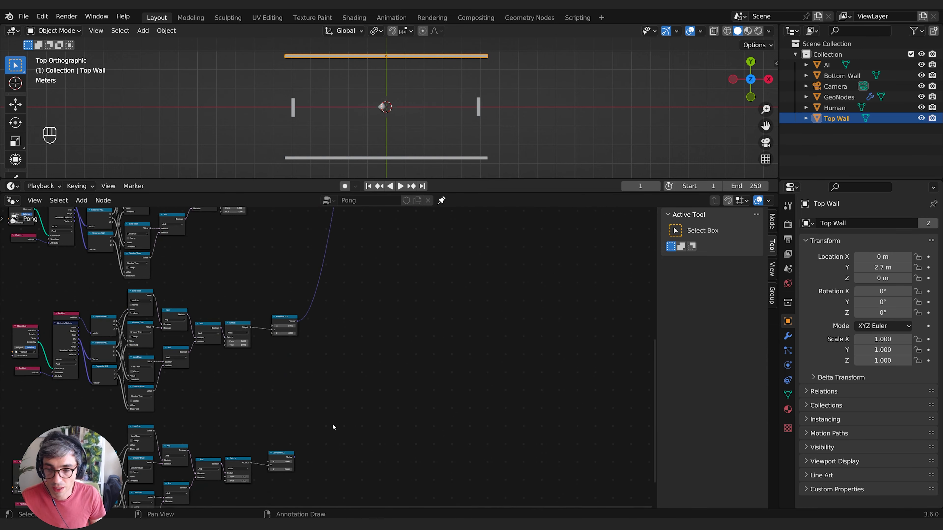
drag(293, 461, 426, 278)
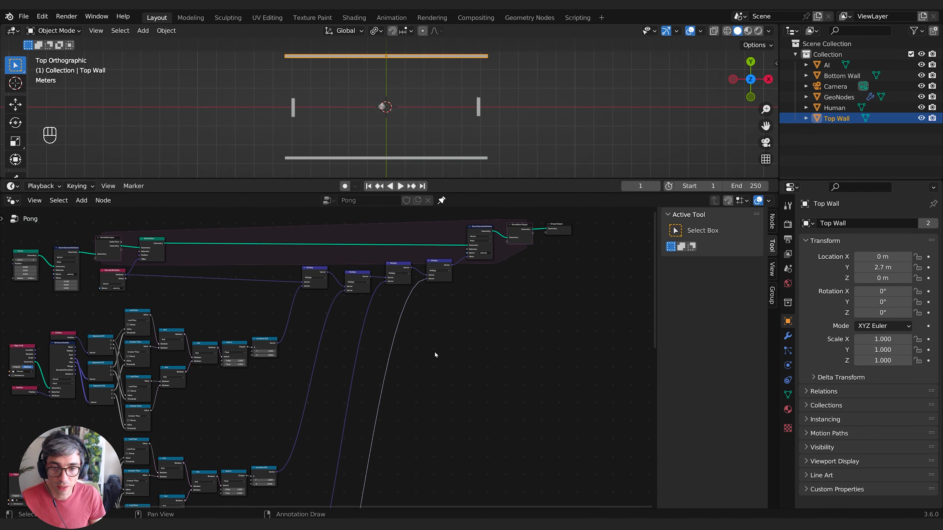
key(space)
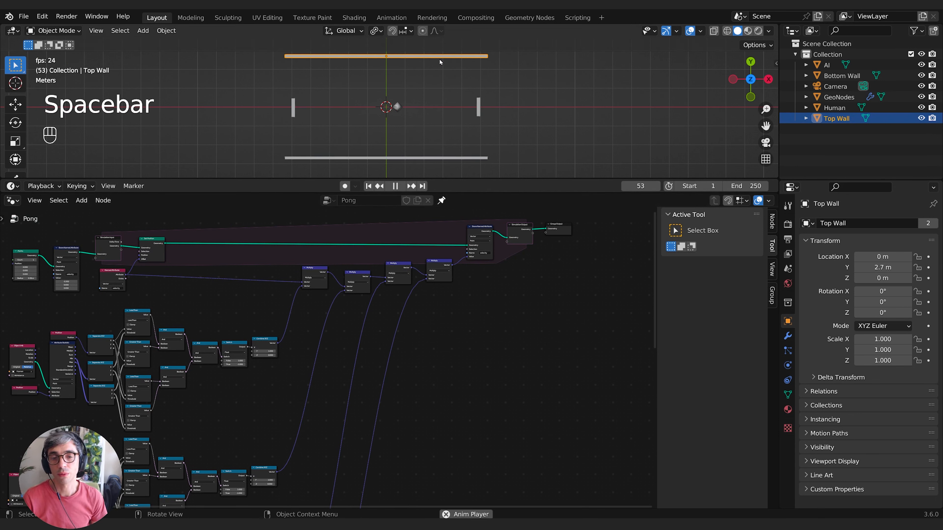
key(space)
- Set the Y value of the initial velocity in the Store Named Attribute node to 0.1
middle_drag(364, 296, 563, 302)
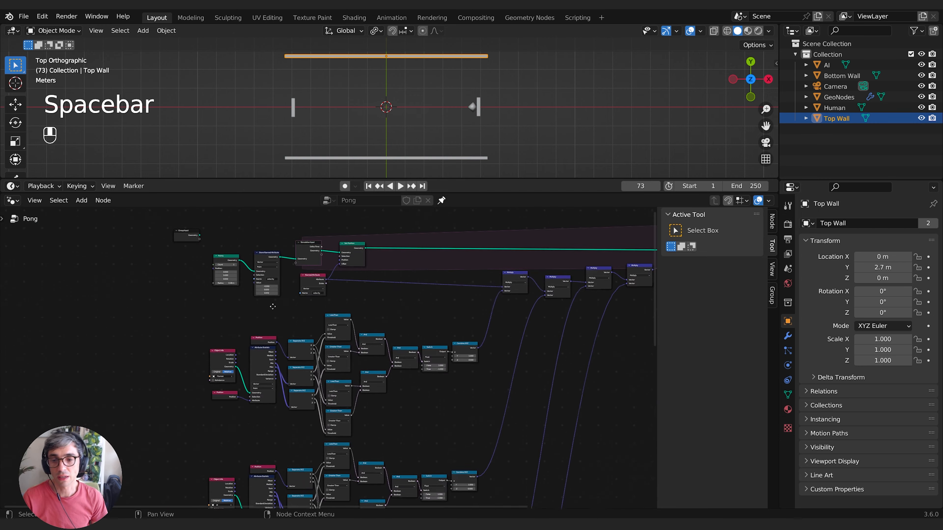
middle_drag(272, 307, 381, 326)
scroll(352, 362, up, 4)
middle_drag(379, 292, 366, 308)
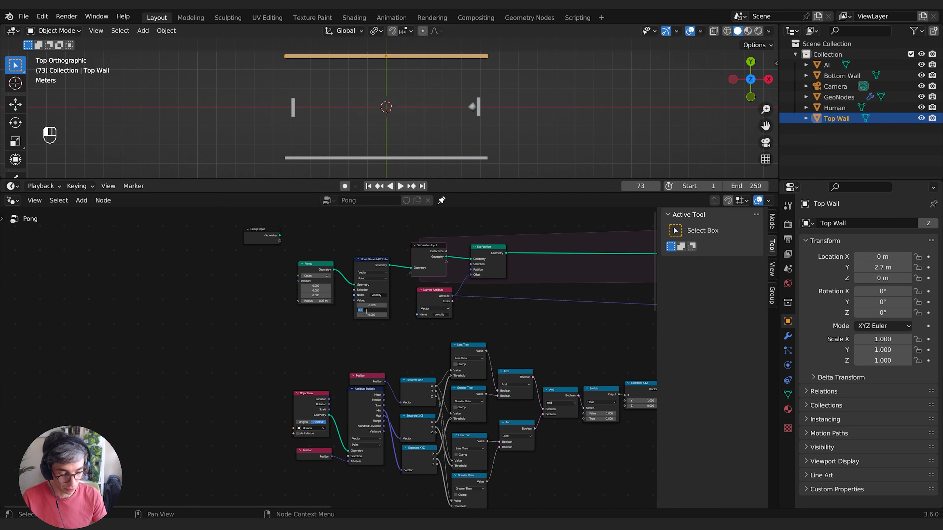
text(0.1)
key(Return)
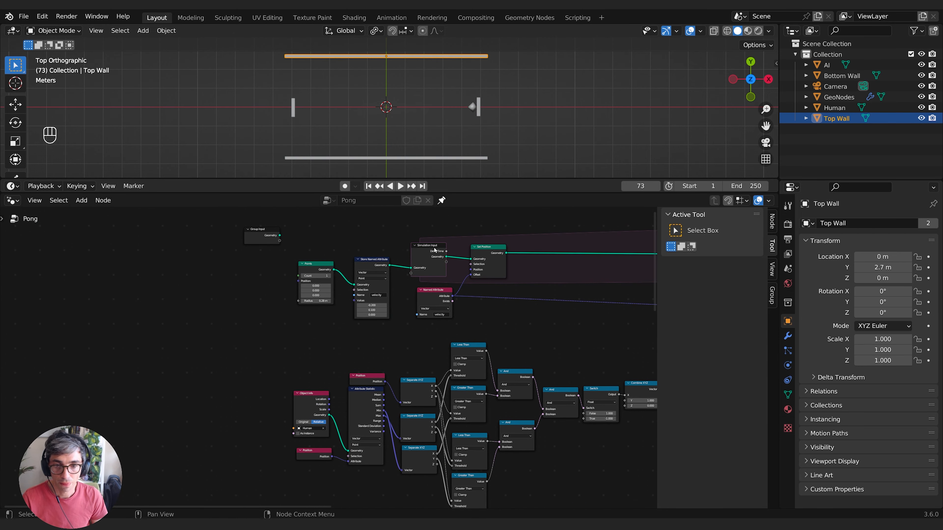
- Play the simulation from frame 1 to check the ball's diagonal path, and return to the first frame
click(369, 186)
key(space)
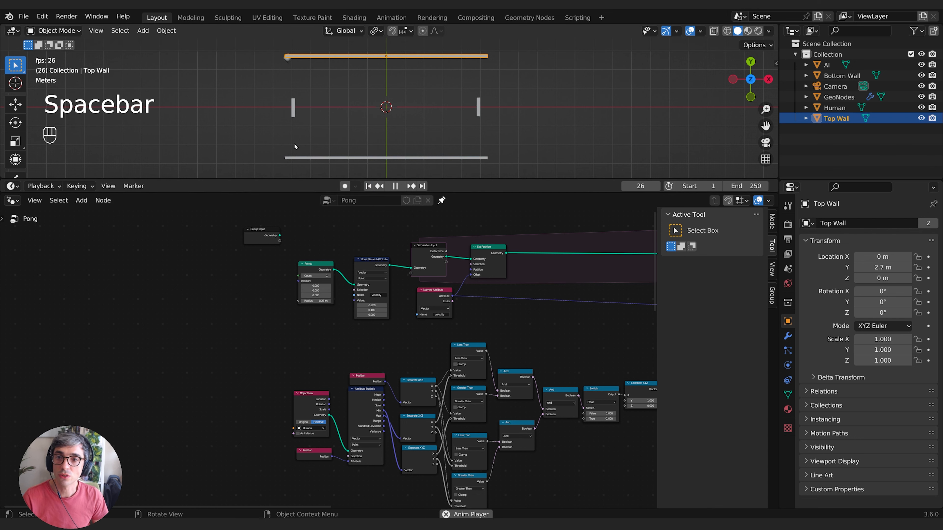
key(space)
click(379, 185)
click(368, 186)
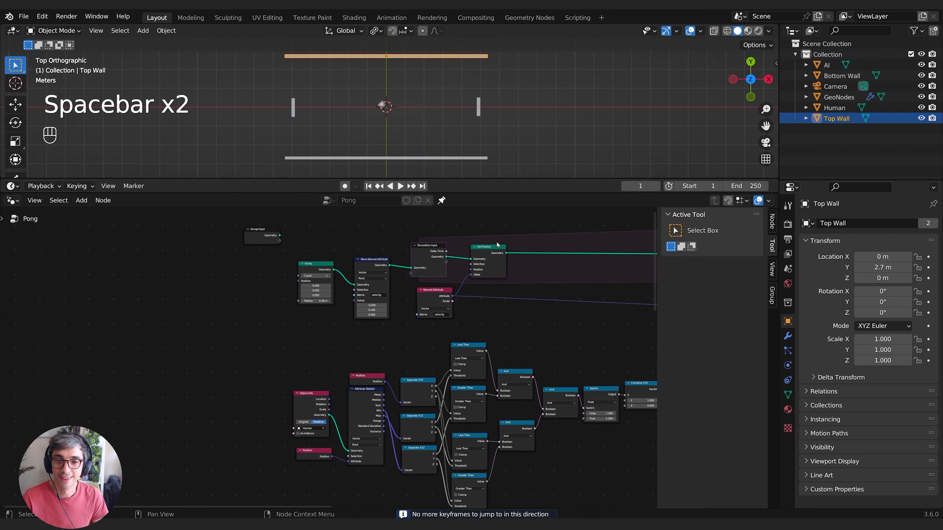
- Move the Human pad up to about Y 2.57 m and replay the simulation from frame 1 to test its bounce
middle_drag(497, 243, 488, 243)
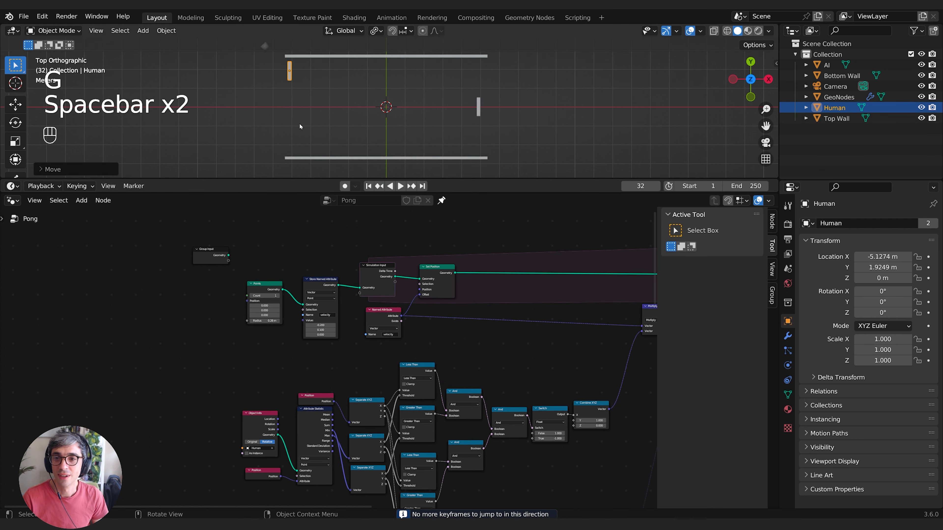
key(g)
click(300, 111)
click(366, 190)
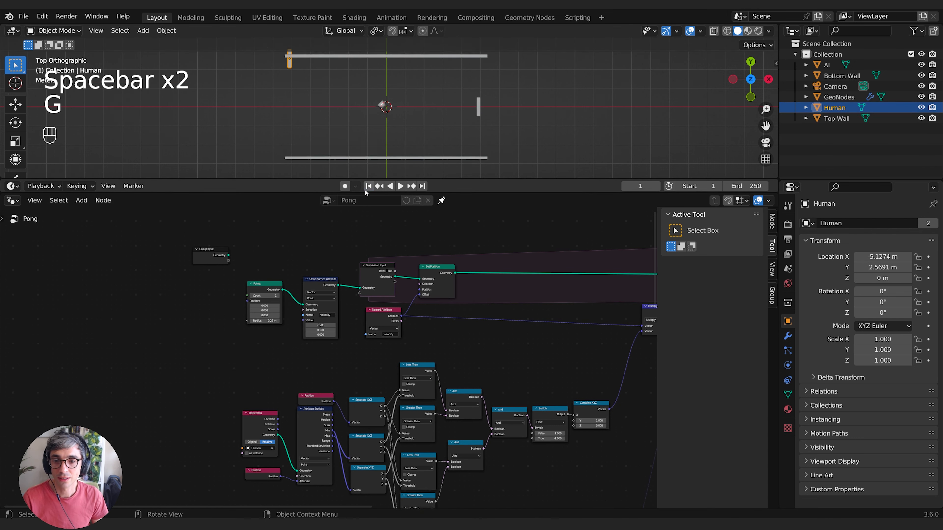
key(space)
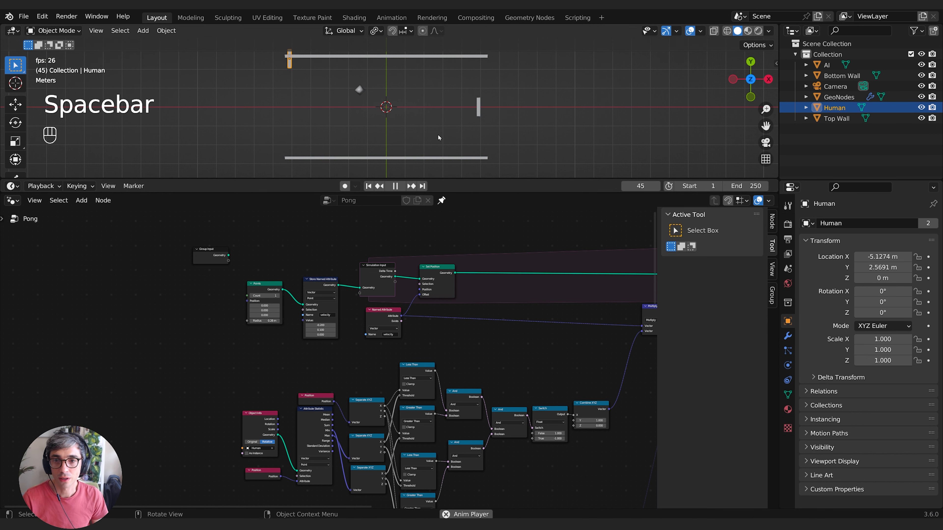
click(479, 111)
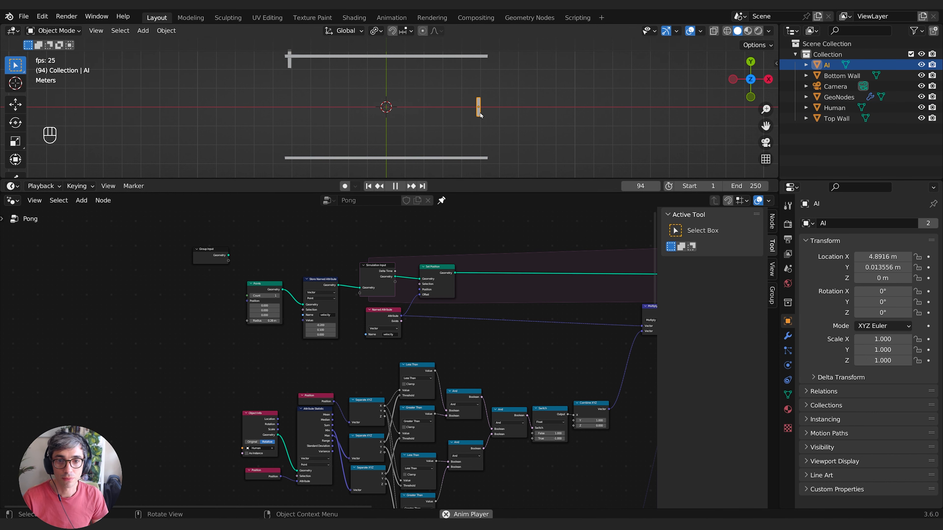
key(space)
key(Escape)
- Set the Y value of the initial velocity to 0.01 and return to frame 1
scroll(320, 327, up, 2)
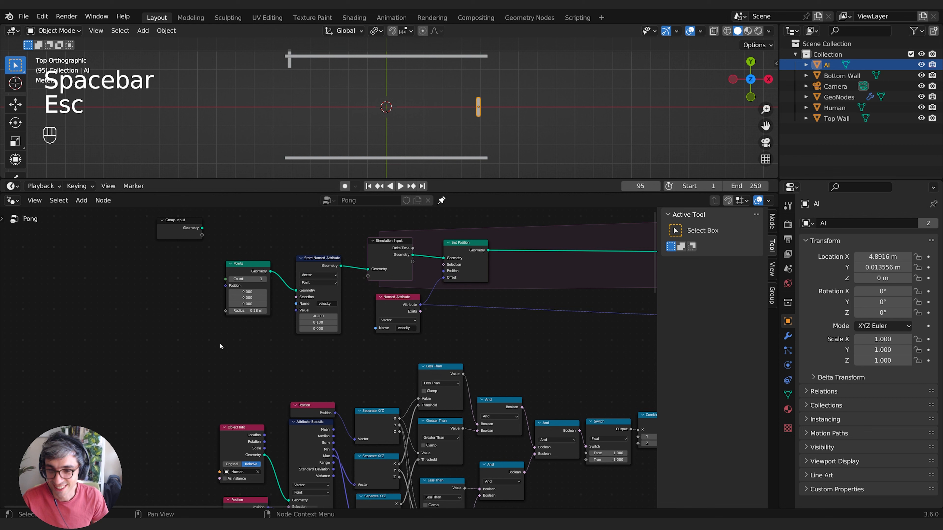
click(320, 320)
text(0.01)
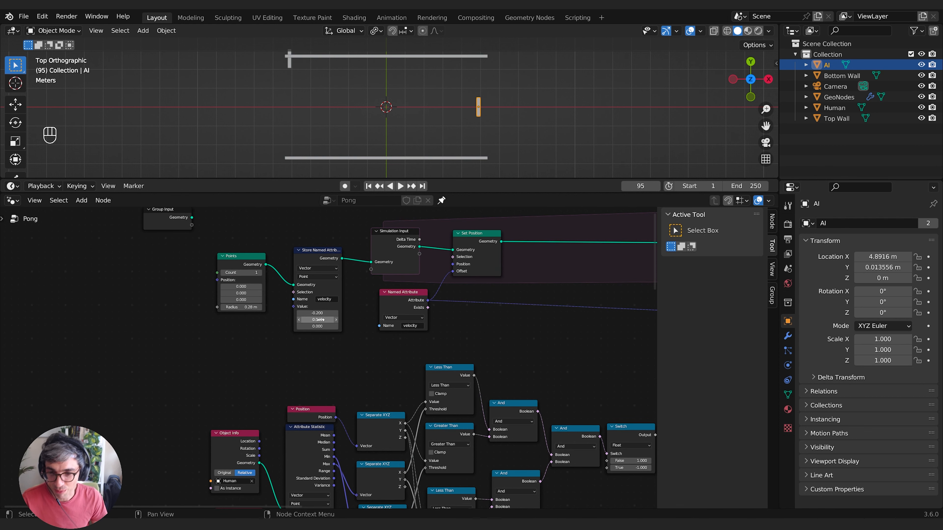
key(Return)
click(369, 185)
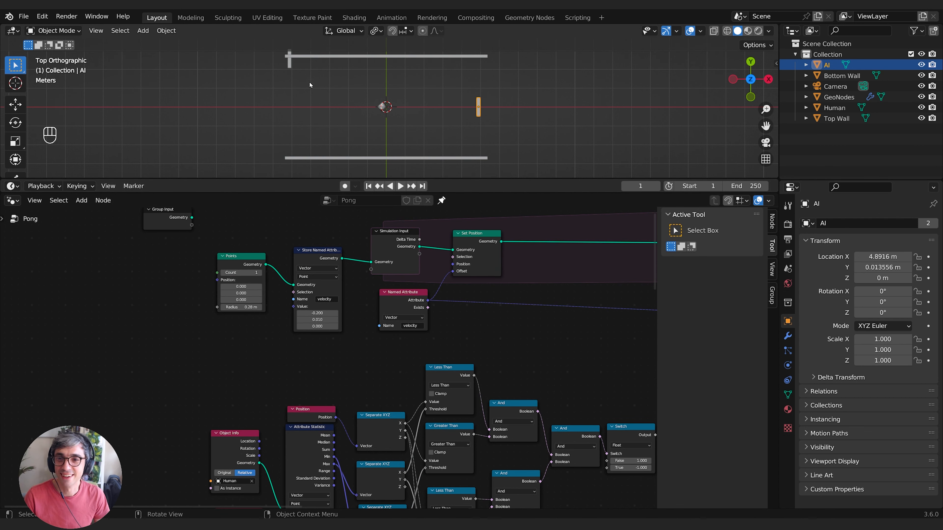
- Move the Human pad down to about Y 1.42 m and play the simulation
click(291, 63)
key(g)
click(397, 159)
key(space)
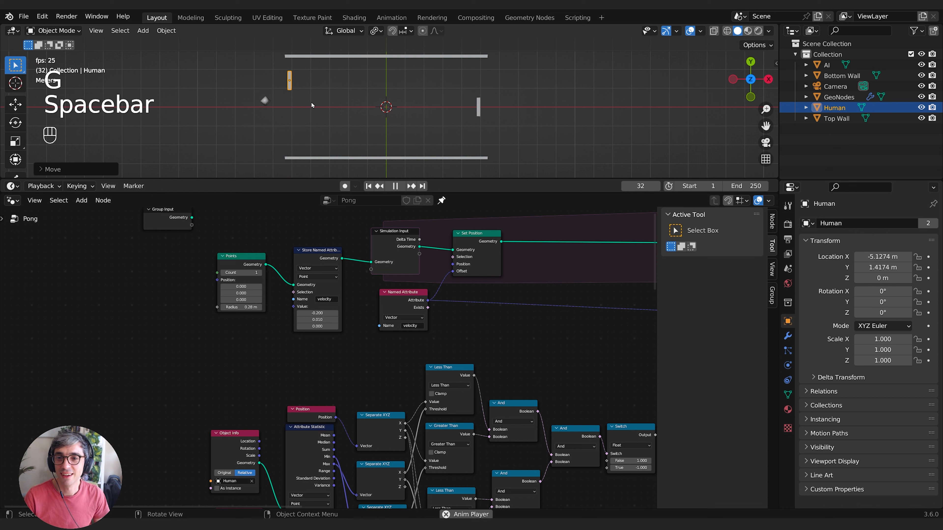
- Stop playback, return to frame 1 and set the Y value of the initial velocity to 0.03
key(space)
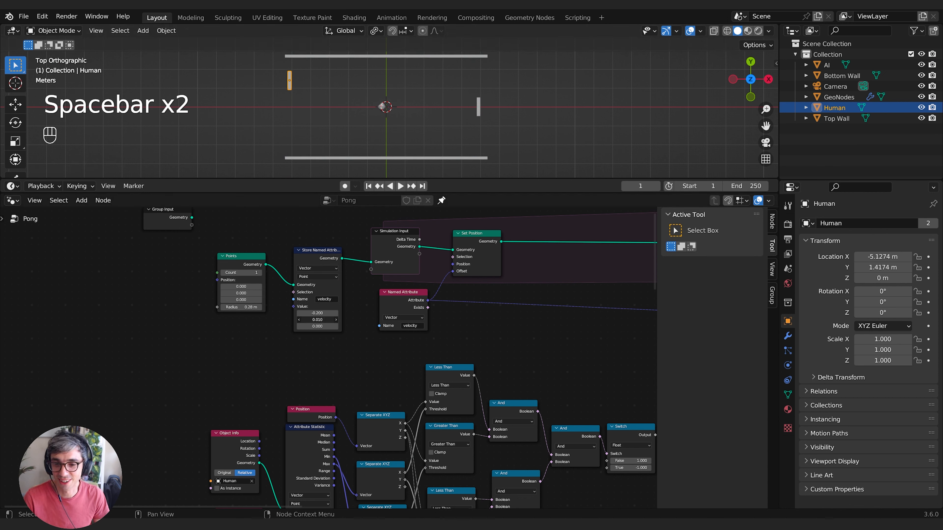
key(Return)
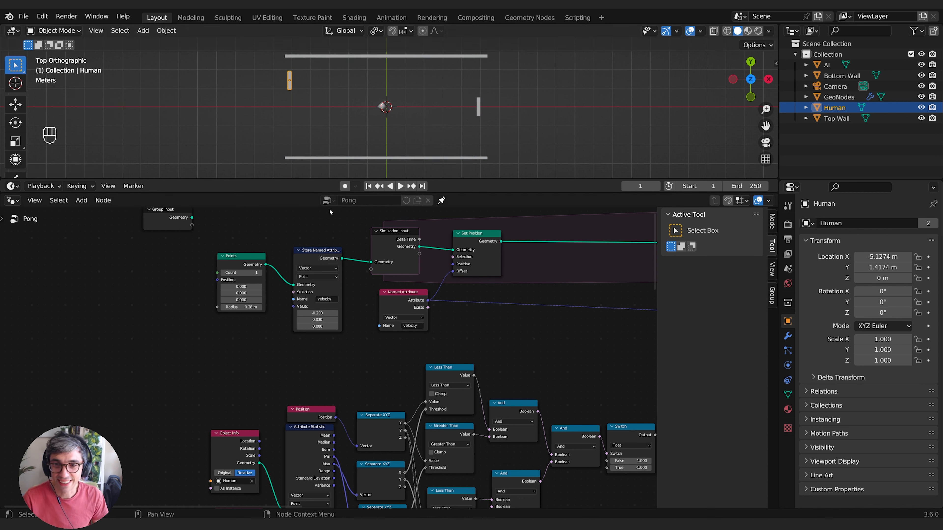
- During playback, move the Human pad to about X -5.71 m, Y 0.83 m, and return to frame 1
key(space)
key(g)
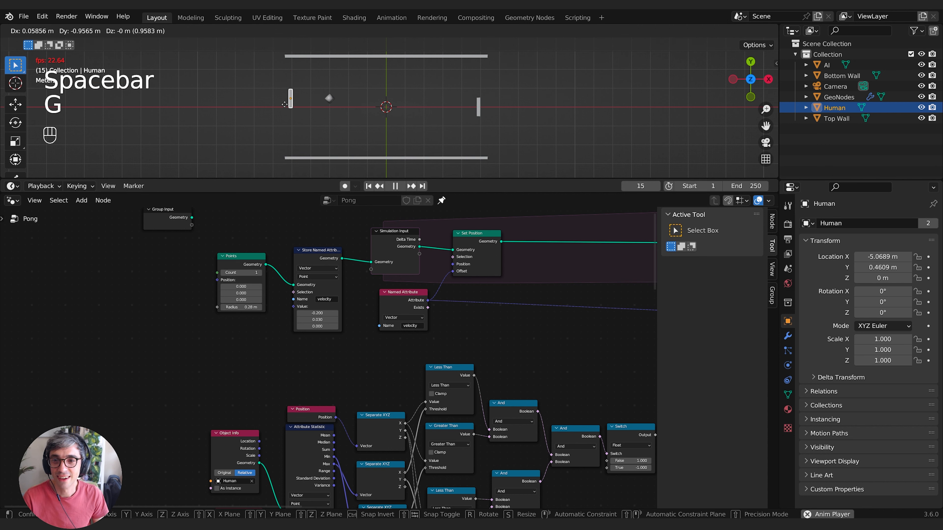
key(Escape)
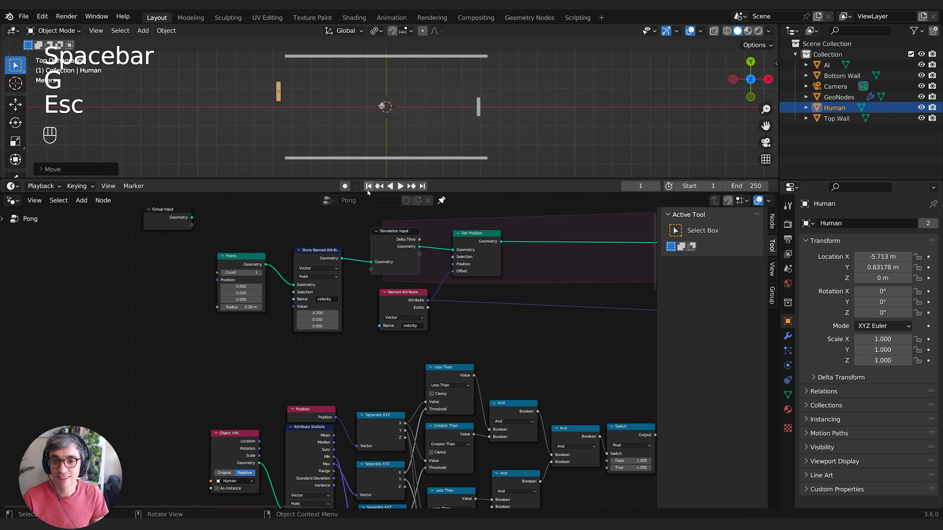
- Replay the simulation, moving the AI pad up into the ball's path and the Human pad to about X -5.38 m, Y 0.54 m
key(space)
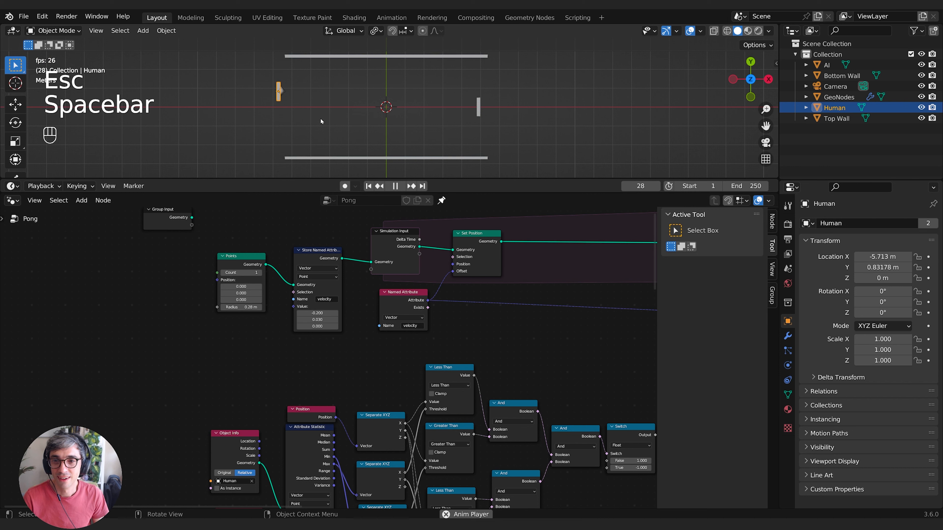
click(479, 107)
key(g)
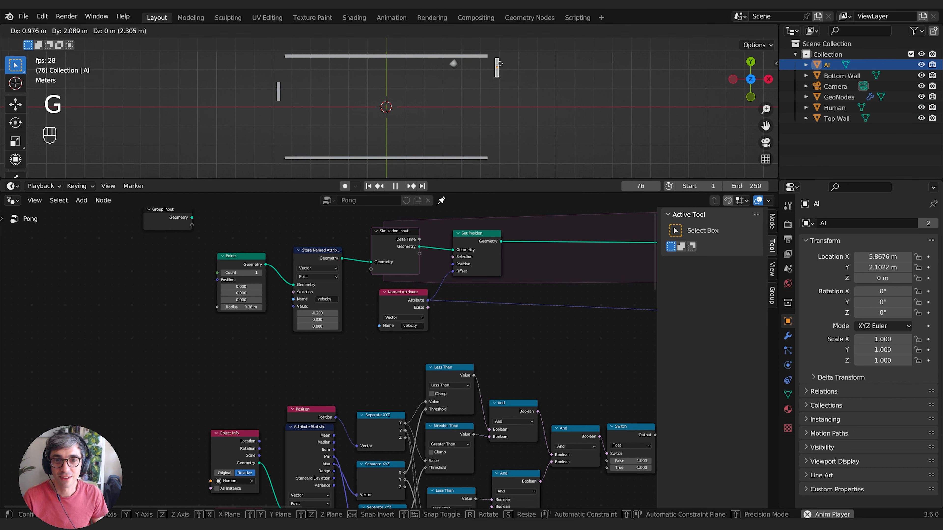
click(489, 74)
click(278, 89)
key(g)
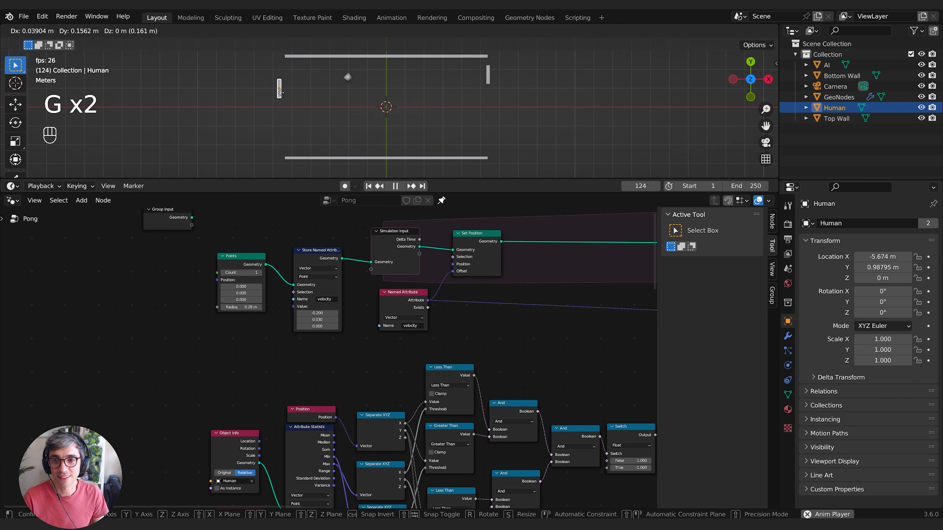
click(284, 97)
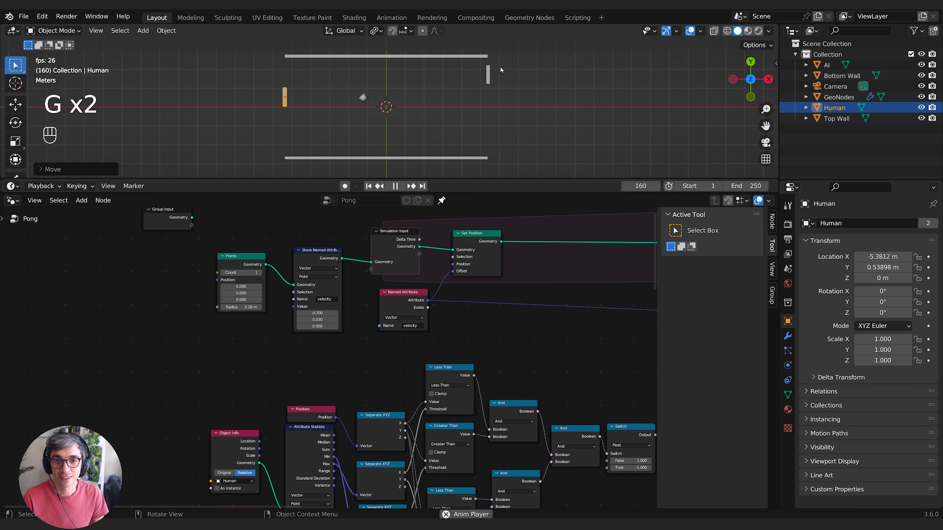
- Move the AI pad down to about X 5.38 m, Y -0.40 m, and stop playback at frame 1
click(489, 77)
key(g)
click(489, 117)
key(Escape)
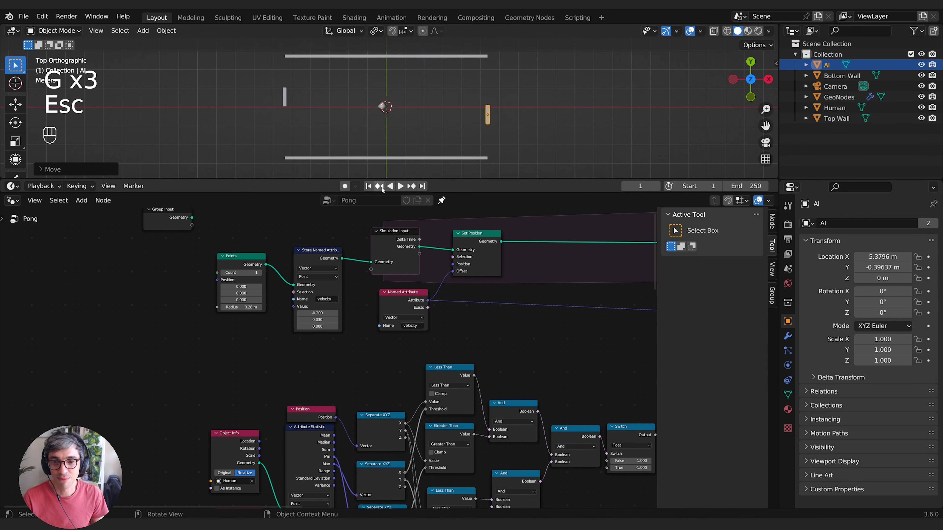
- Replay the simulation, moving the AI pad near the top wall and the Human pad to about X -9.60 m, Y 1.69 m
key(space)
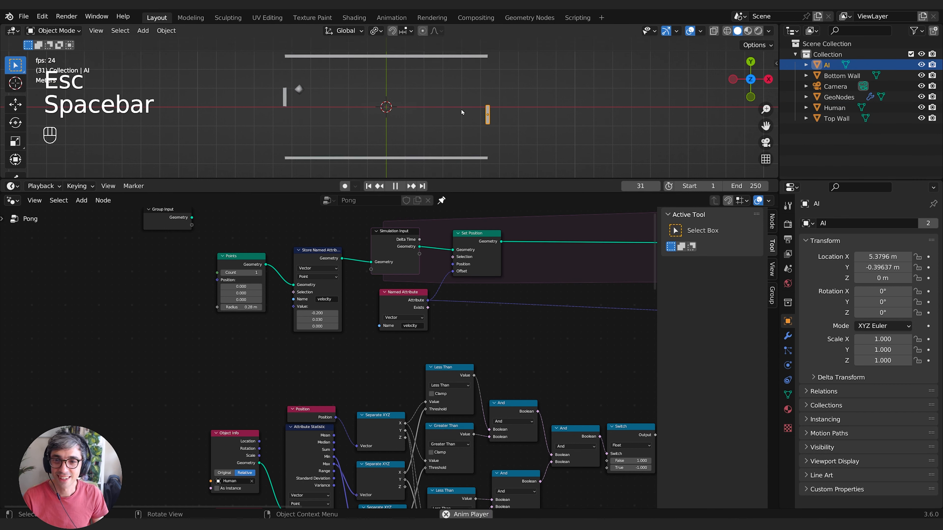
key(g)
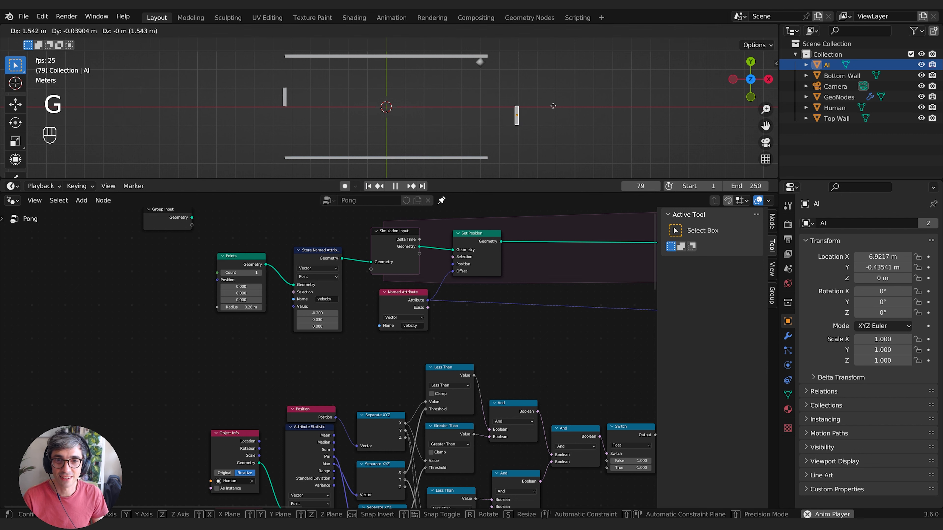
click(524, 55)
key(space)
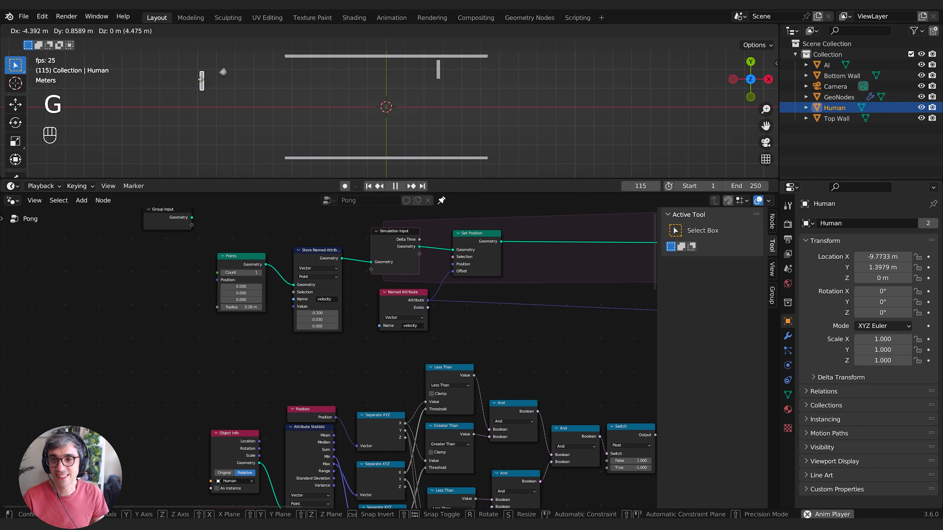
click(202, 77)
- Move the AI pad to about X 13.91 m, Y -2.19 m while the ball is in play, and stop playback
click(437, 69)
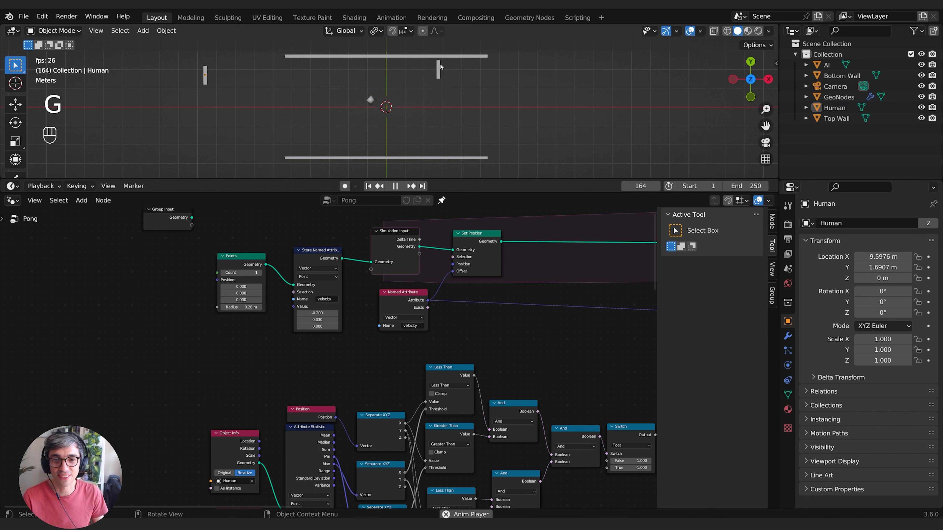
key(g)
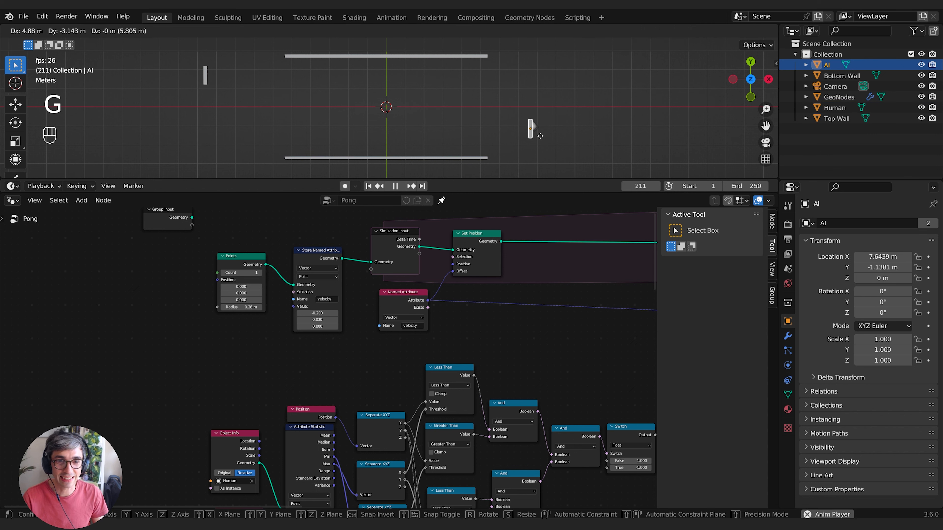
click(661, 155)
key(space)
- Set the timeline's end frame to 1000
click(737, 186)
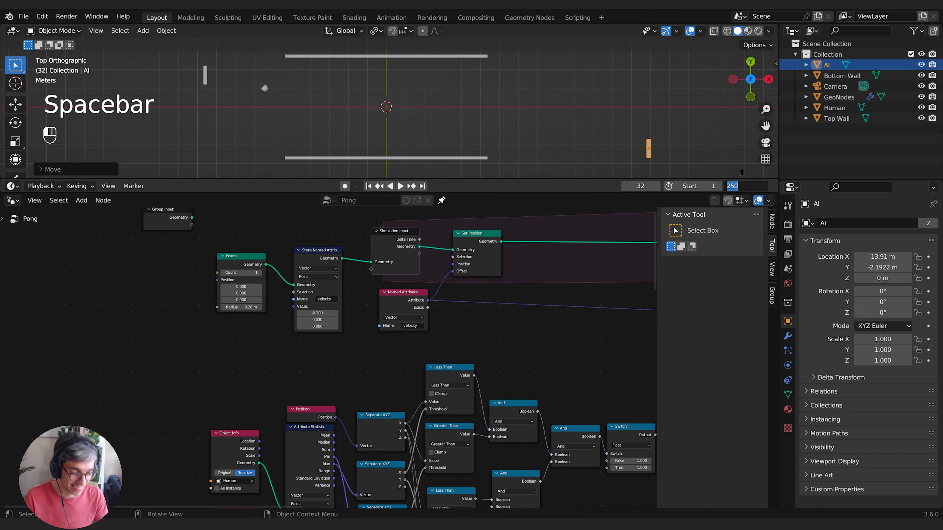
text(1000)
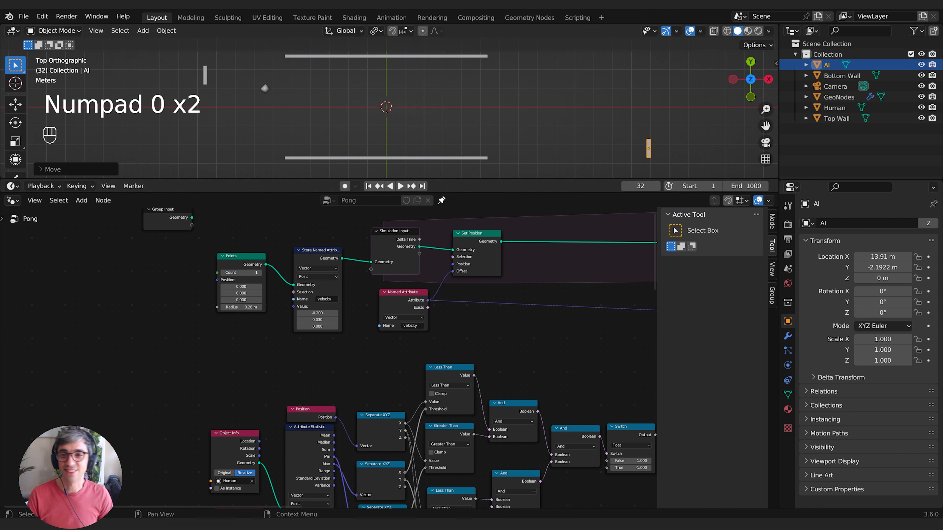
- Return to frame 1 and move the Human pad to about X -4.89 m, Y 0.15 m and the AI pad to about X 4.83 m, Y 0.38 m
click(368, 186)
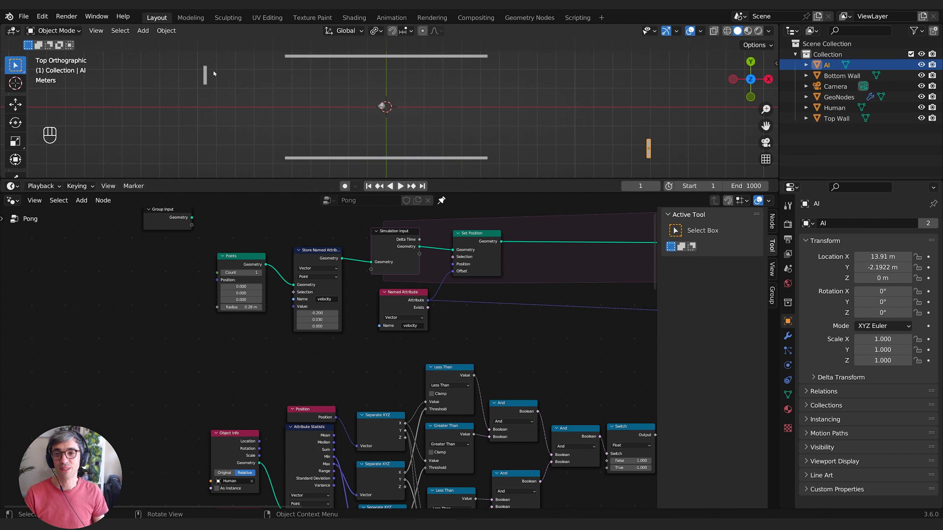
click(205, 78)
key(g)
click(499, 139)
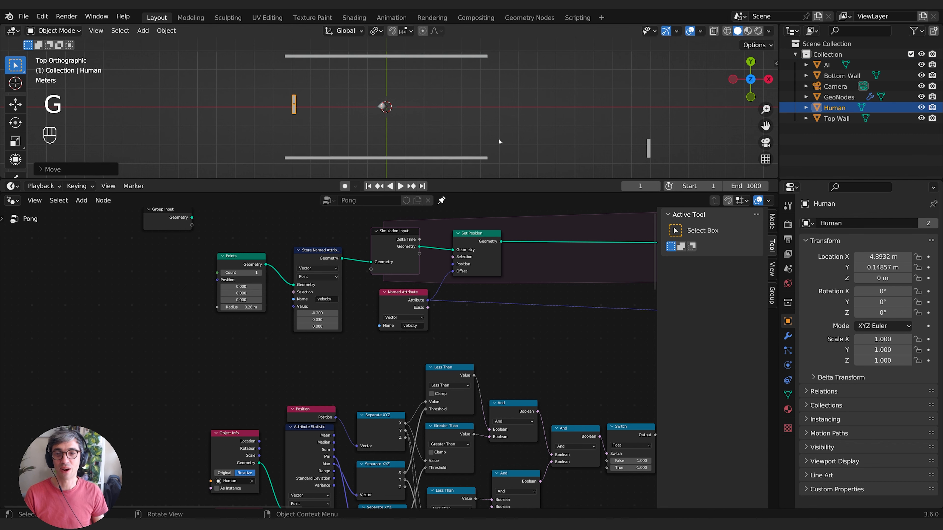
click(649, 148)
key(g)
click(478, 105)
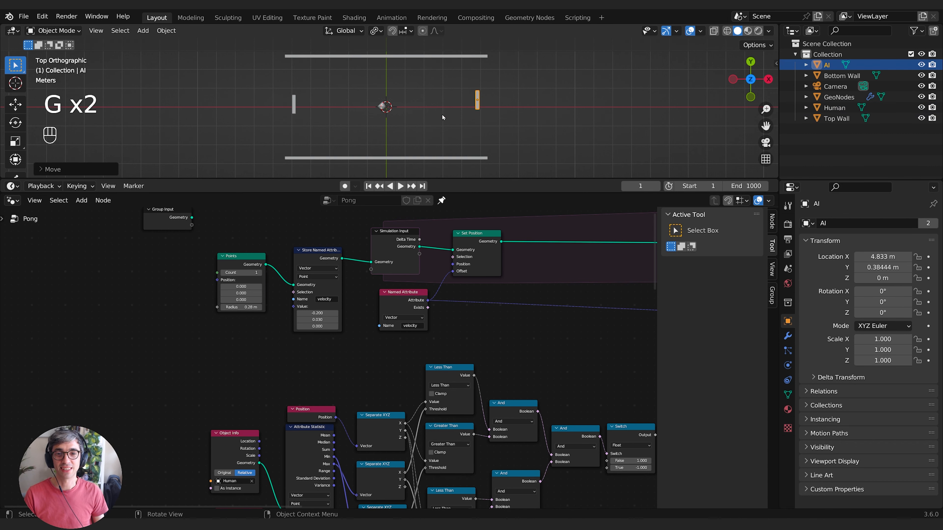
- Play the simulation, moving the Human pad slightly up and the AI pad to about X 6.59 m, Y 4.00 m
click(287, 102)
key(space)
key(g)
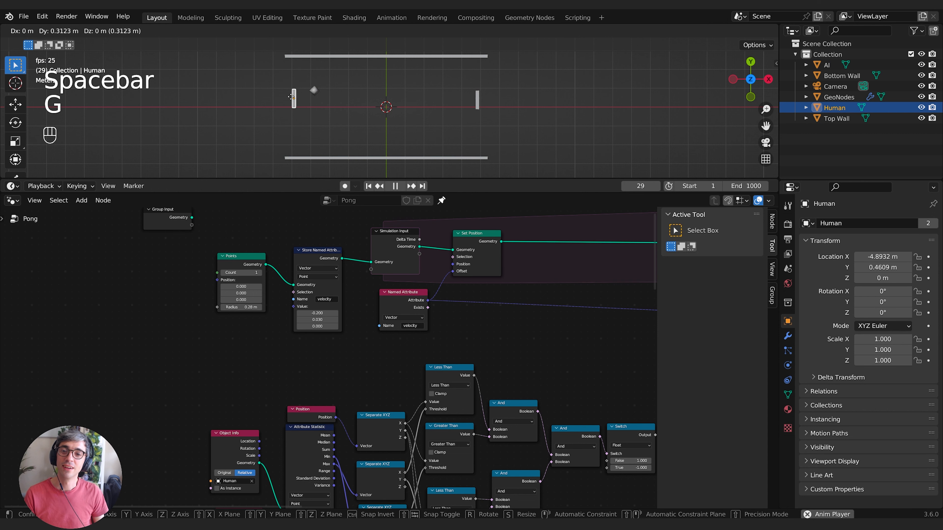
click(294, 92)
click(478, 102)
key(g)
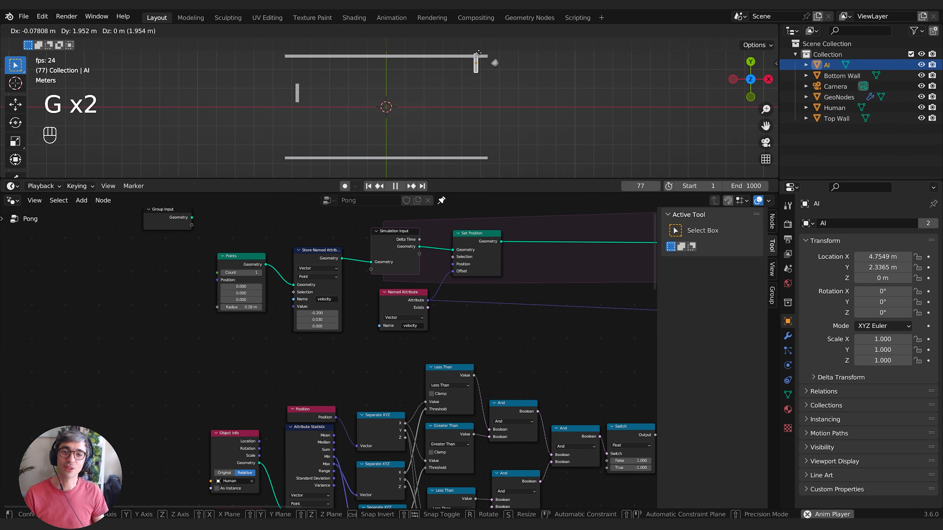
click(517, 153)
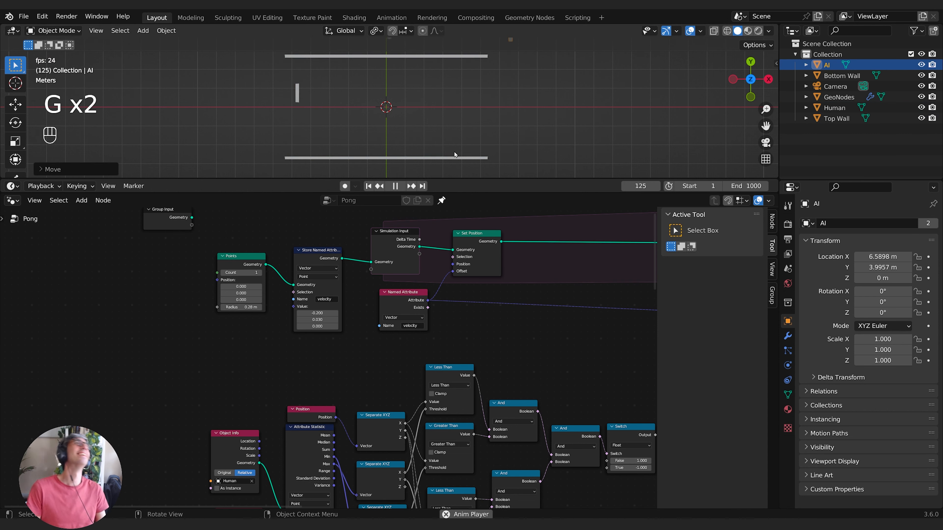
- Set the timeline's end frame to 5000
middle_drag(576, 351, 388, 313)
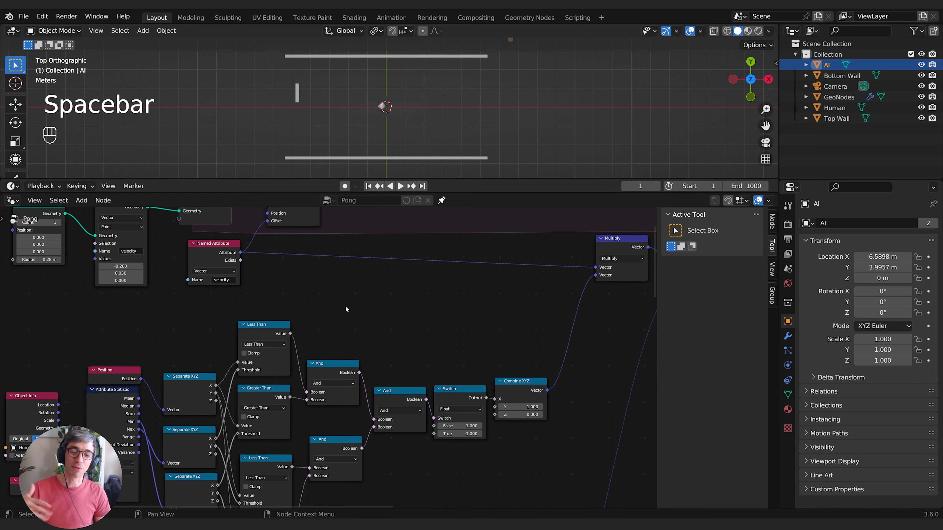
scroll(356, 324, down, 4)
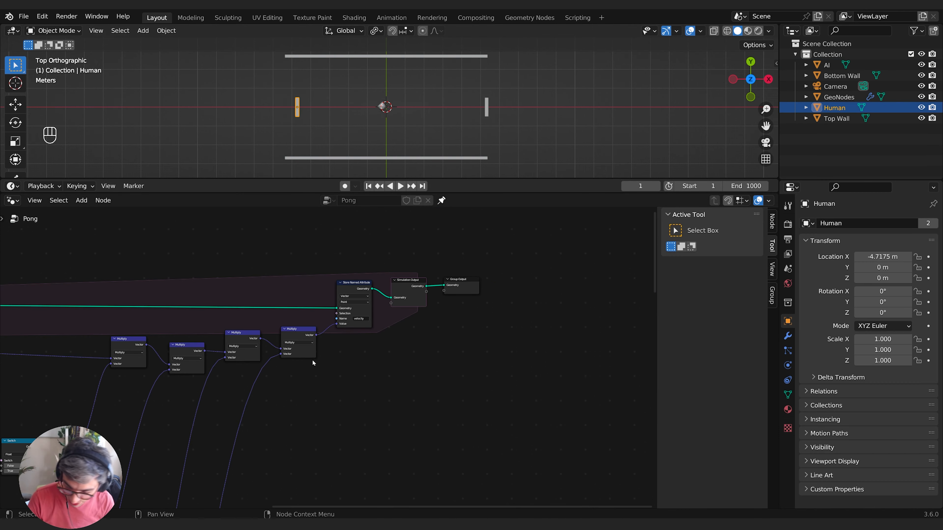
click(752, 185)
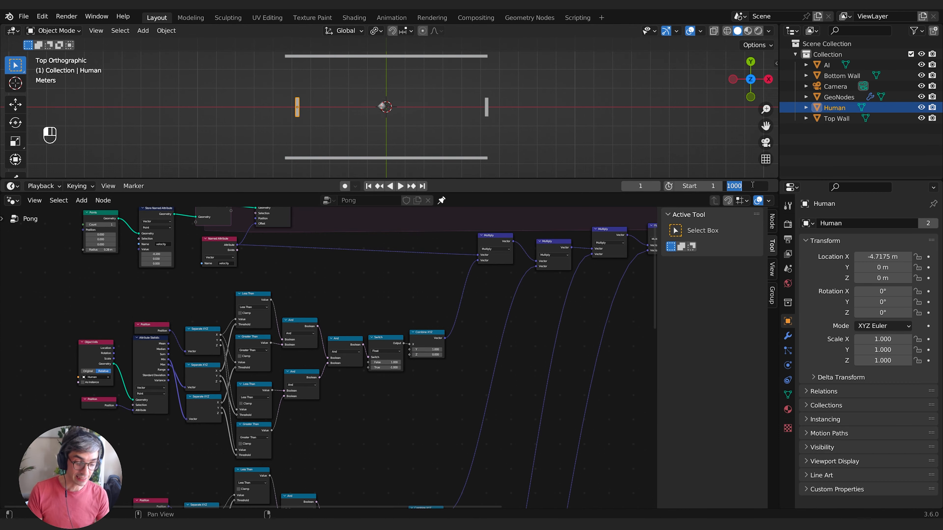
text(3000)
key(Return)
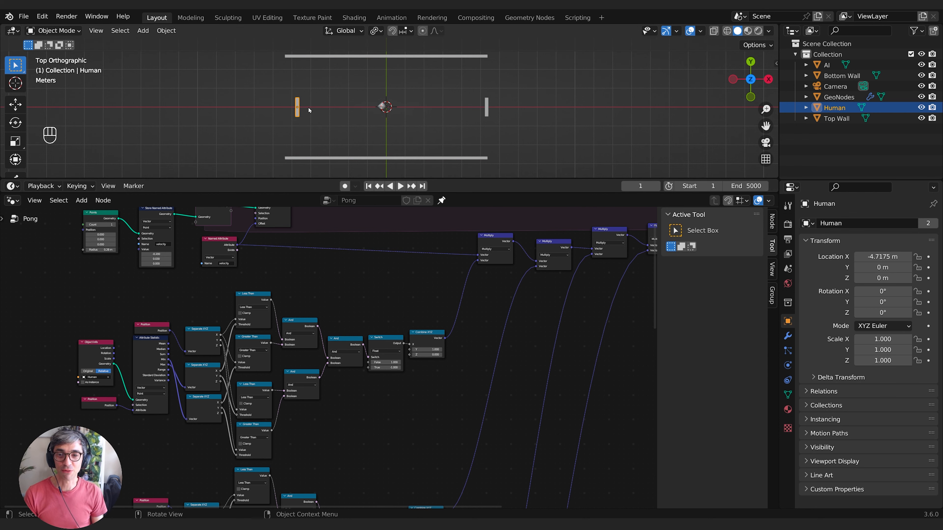
- Play the simulation, moving the Human pad up and outward past the walls' end and the AI pad to about X 4.40 m, Y 1.43 m
key(space)
key(g)
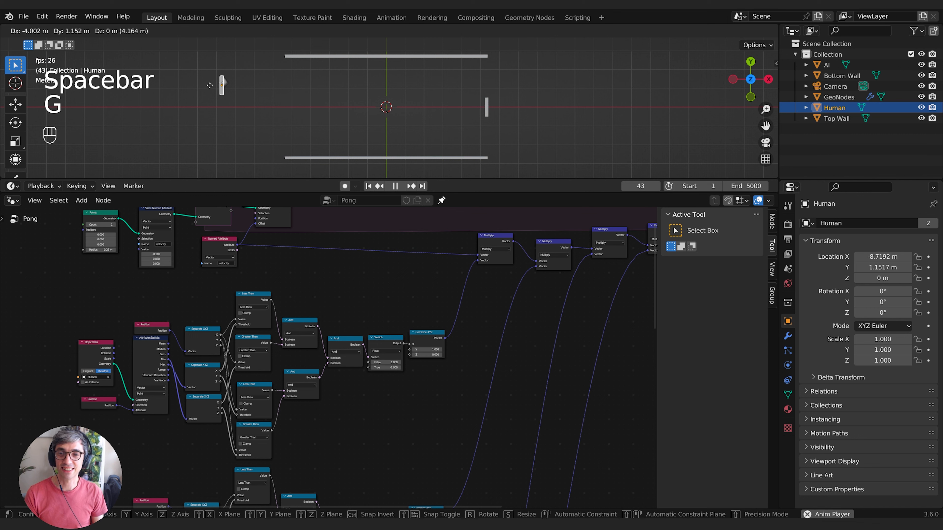
key(space)
key(space)
click(487, 109)
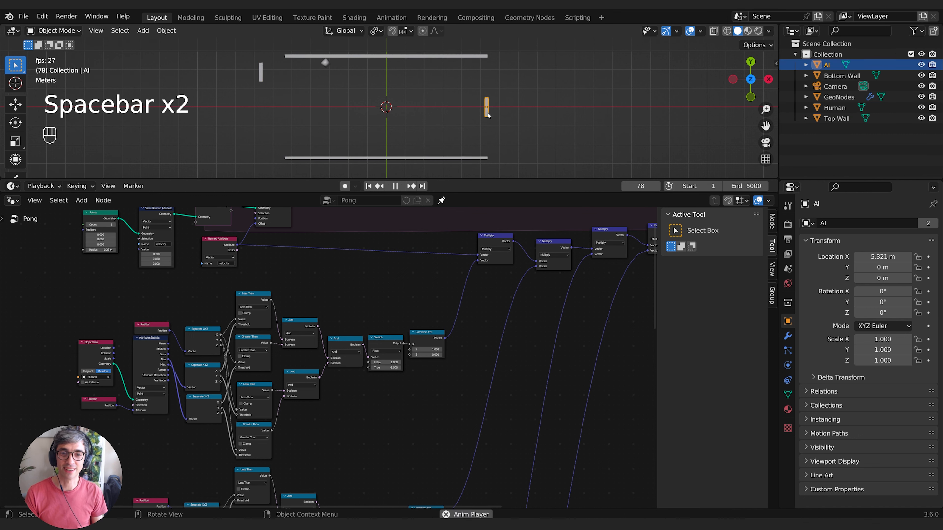
key(g)
click(470, 87)
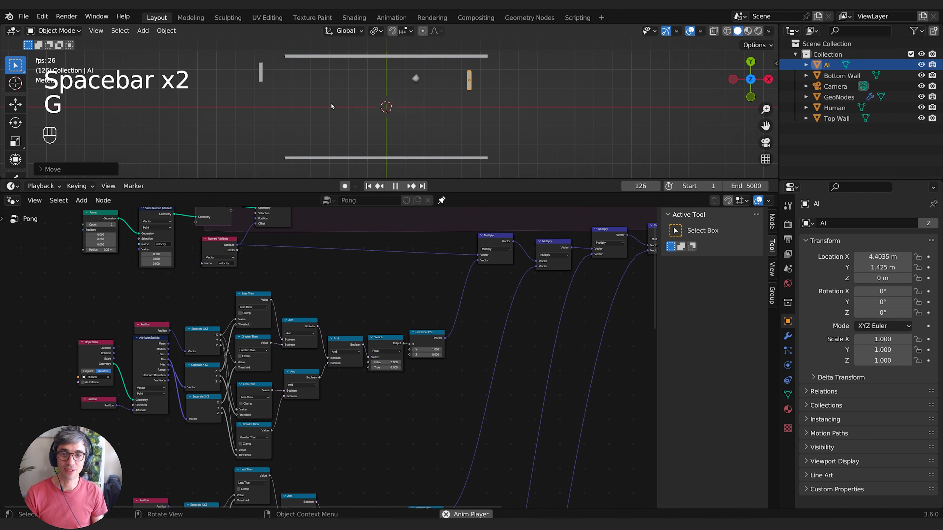
- Move the Human pad to about X -4.50 m, Y -0.29 m and the AI pad down and outward past the walls' end during playback
click(261, 78)
key(g)
click(302, 118)
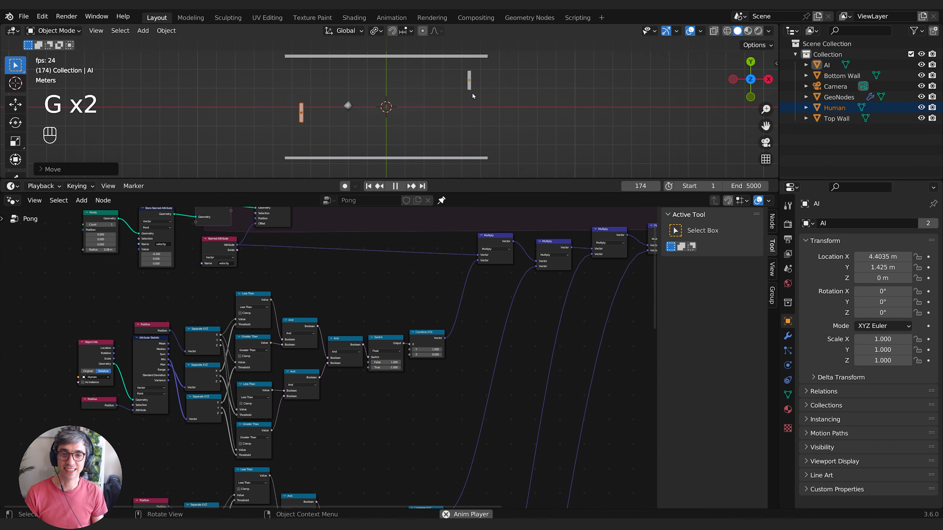
click(470, 84)
key(g)
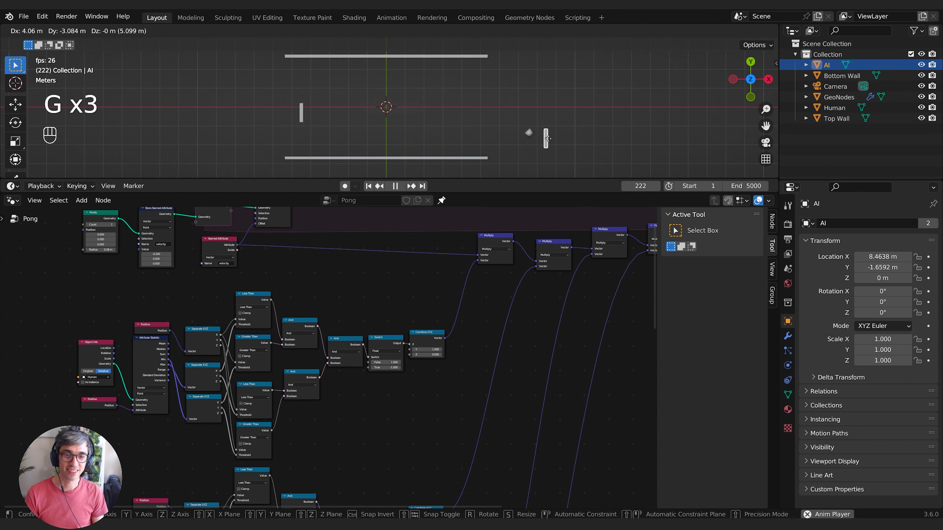
click(532, 131)
- Move the Human pad to about X -4.50 m, Y -0.92 m and the AI pad to about X 5.95 m, Y -0.37 m during playback
click(302, 113)
key(g)
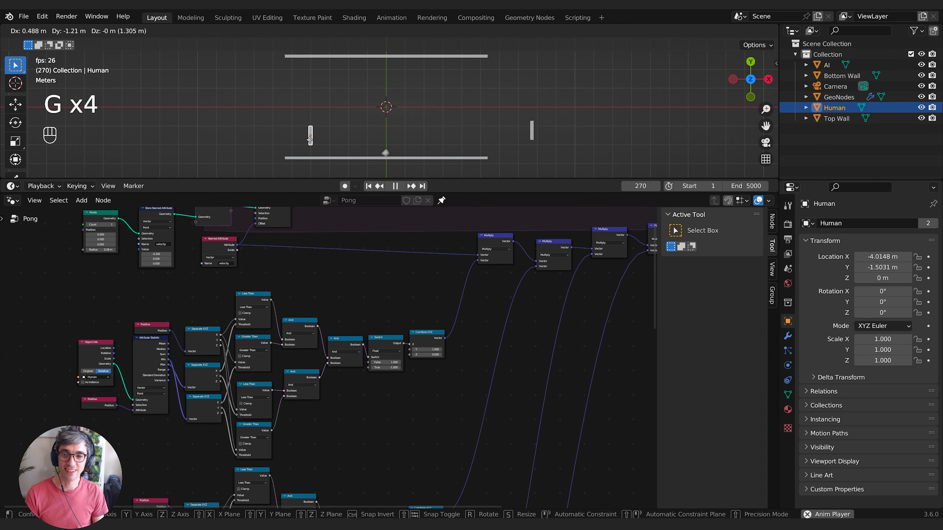
click(301, 127)
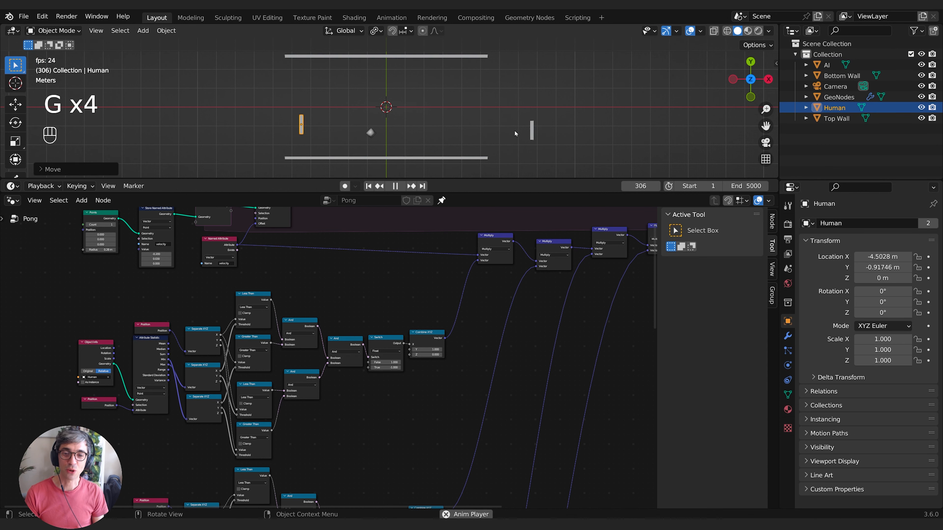
click(533, 130)
key(g)
click(500, 115)
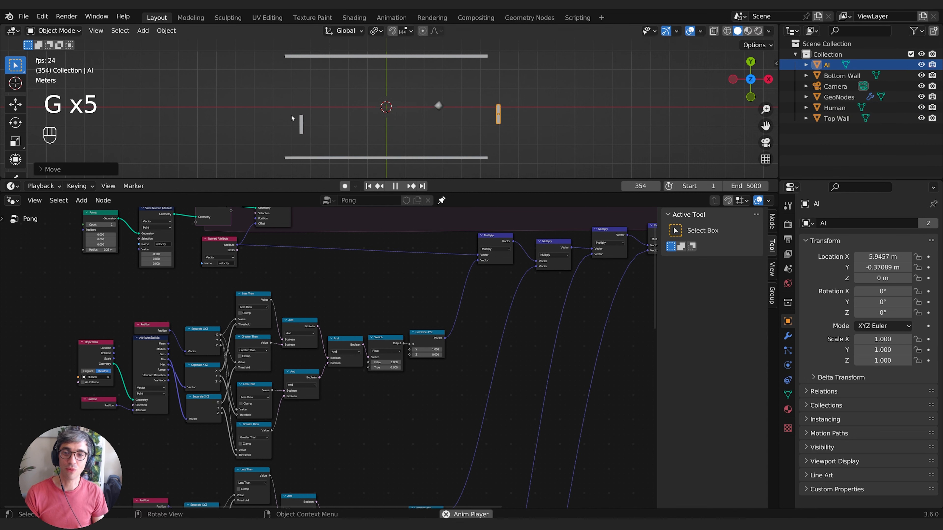
- Move the Human pad to about X -4.60 m, Y 1.43 m and the AI pad to about X 4.50 m, Y 2.15 m during playback
click(305, 125)
key(g)
click(292, 56)
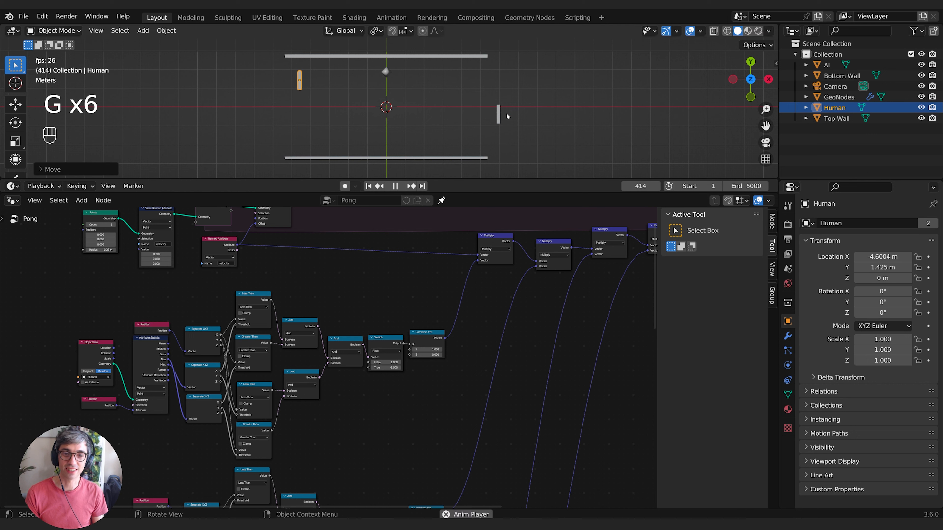
click(498, 114)
key(g)
click(479, 67)
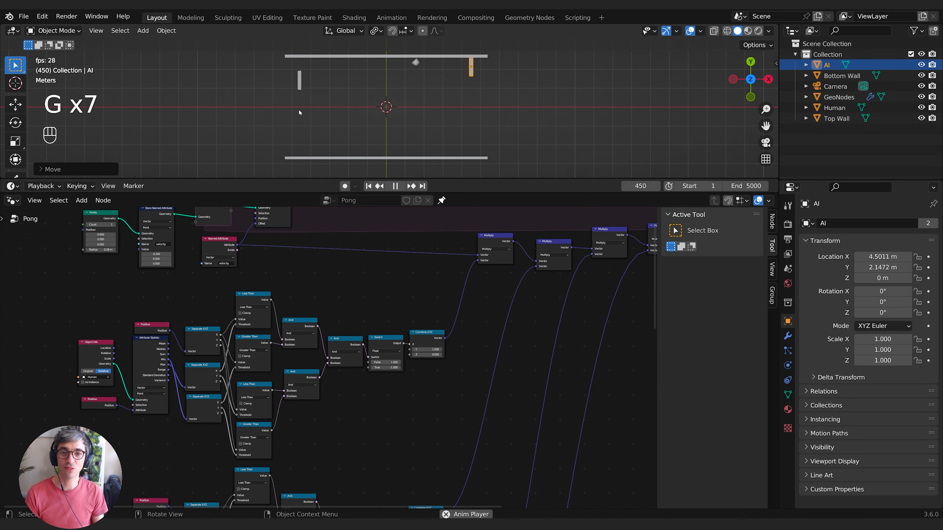
- Nudge the Human pad slightly inward and move the AI pad to about X 4.46 m, Y 0.08 m during playback
click(301, 79)
key(g)
click(306, 79)
click(471, 70)
key(g)
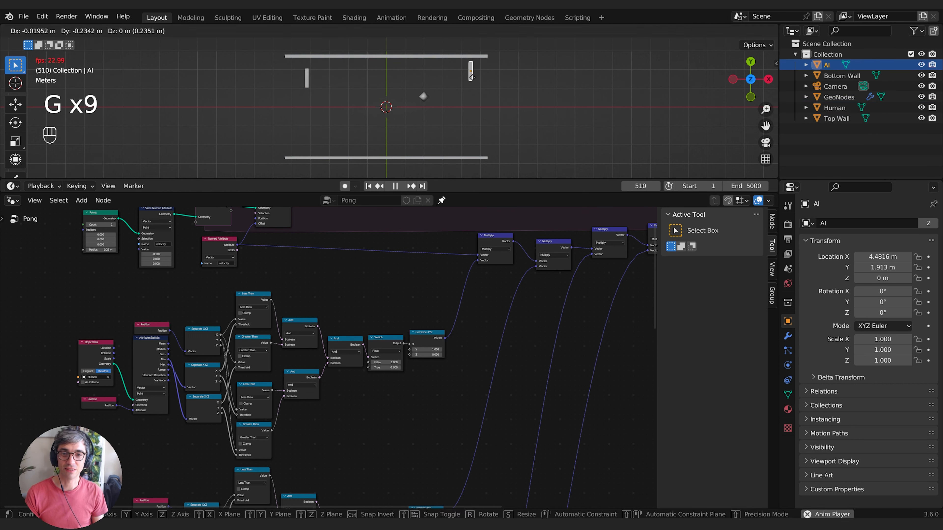
click(472, 110)
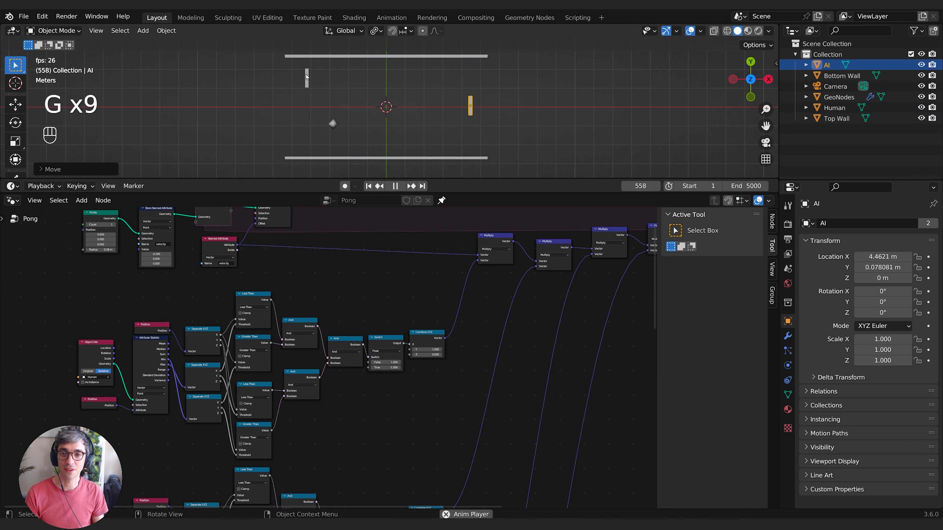
- Move the Human pad to about X -6.40 m, Y -1.31 m and the AI pad to about X 8.89 m, Y -1.37 m during playback
click(306, 77)
key(g)
click(266, 130)
click(470, 107)
key(g)
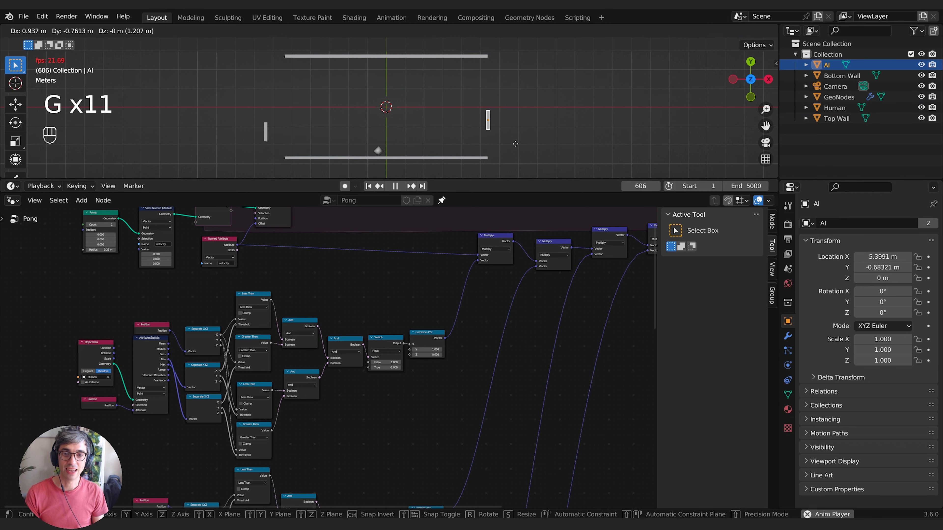
click(578, 154)
- Move the Human pad to about X -4.72 m, Y 0.70 m to meet the ball during playback
click(265, 126)
key(g)
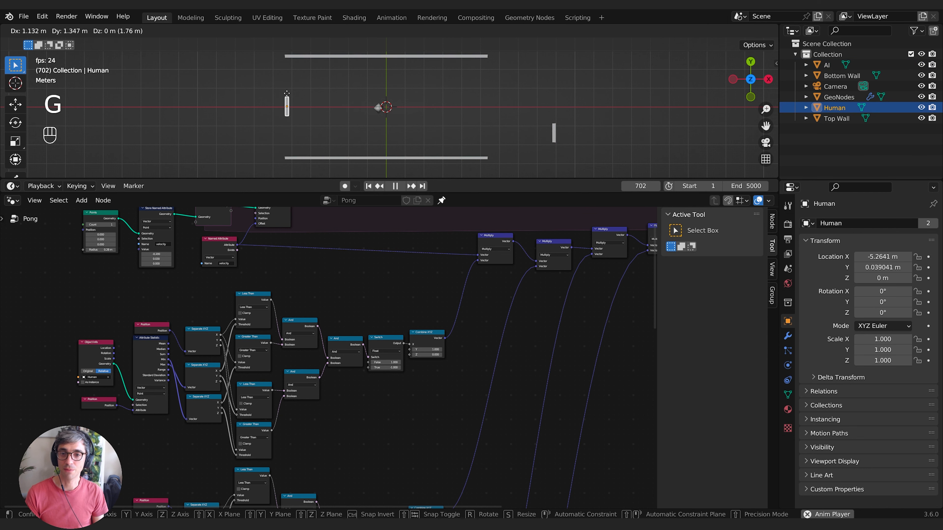
click(297, 80)
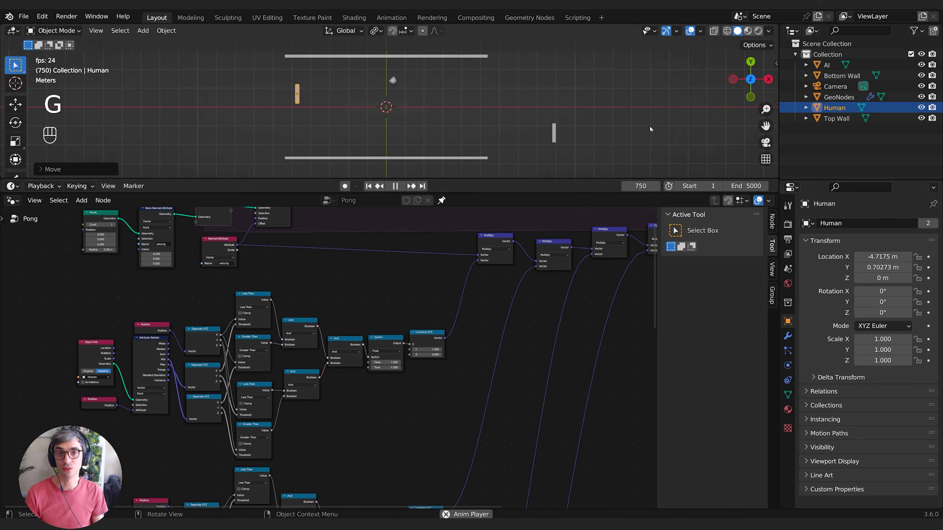
- Move the AI pad to about X 8.99 m, Y 2.95 m, and stop playback back at frame 1
click(555, 131)
key(g)
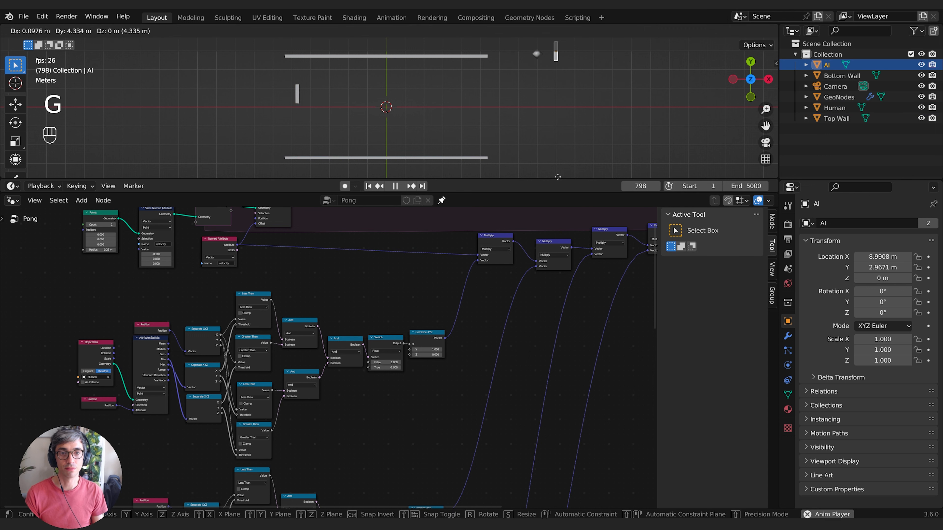
click(558, 177)
key(space)
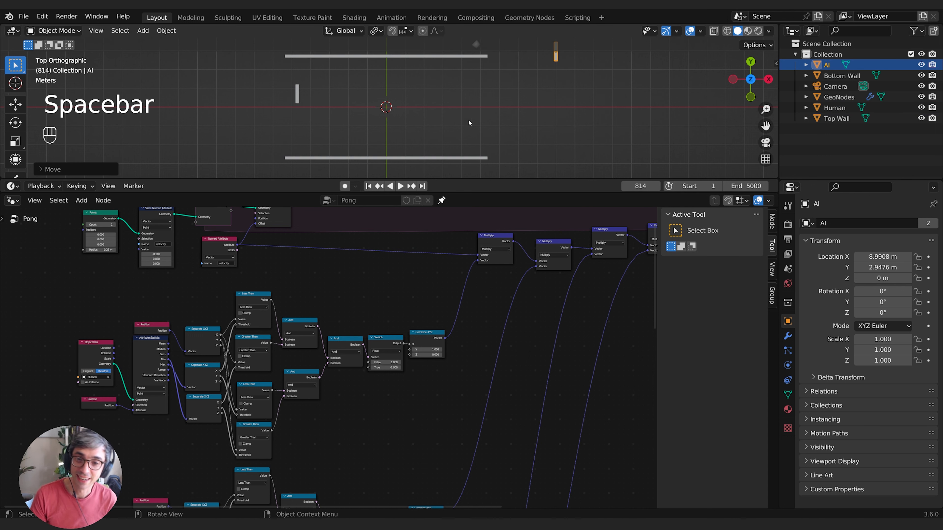
click(369, 185)
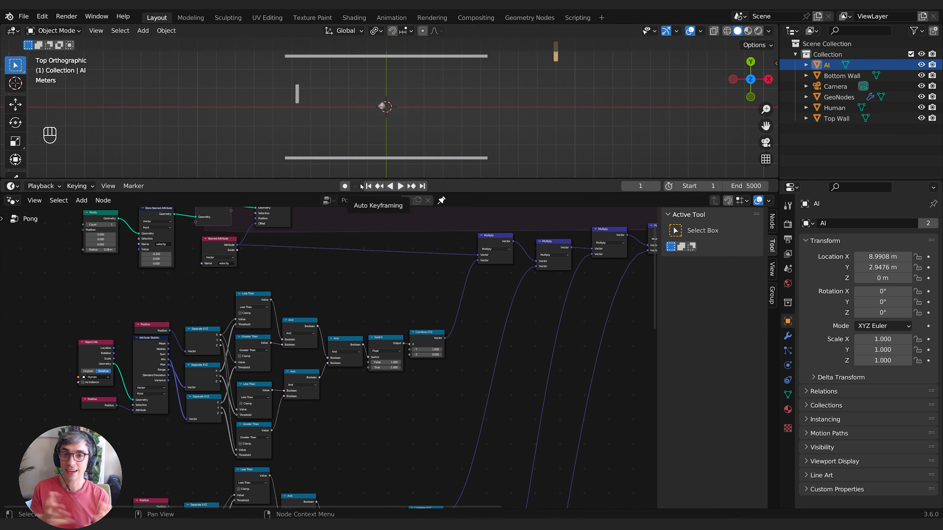